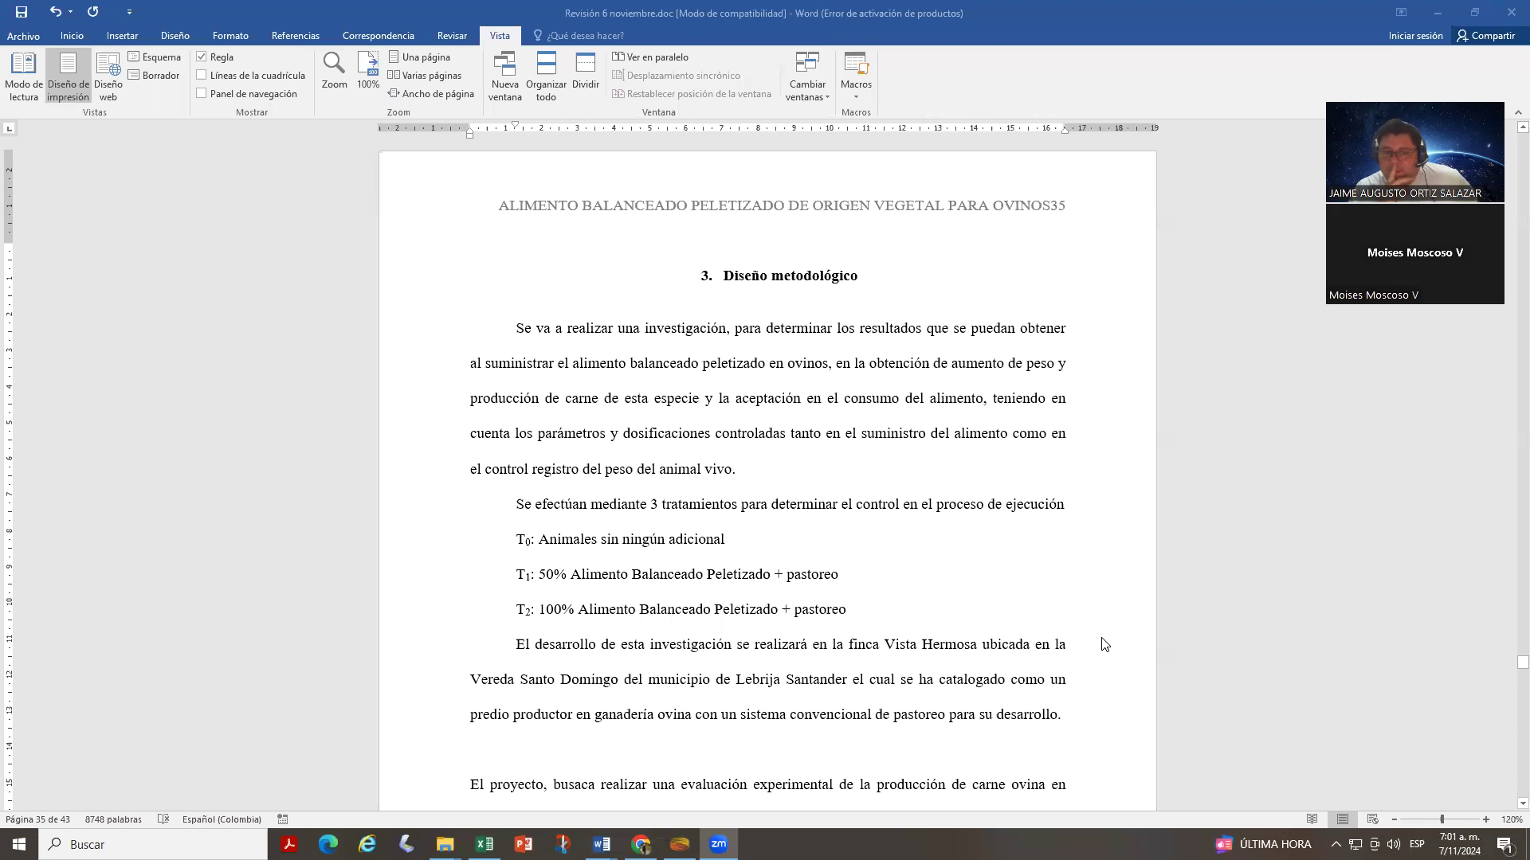
- View the revision document side by side with the ANTEPROYECTO EVALUACION TECNICA document and turn off synchronous scrolling
left_click(619, 92)
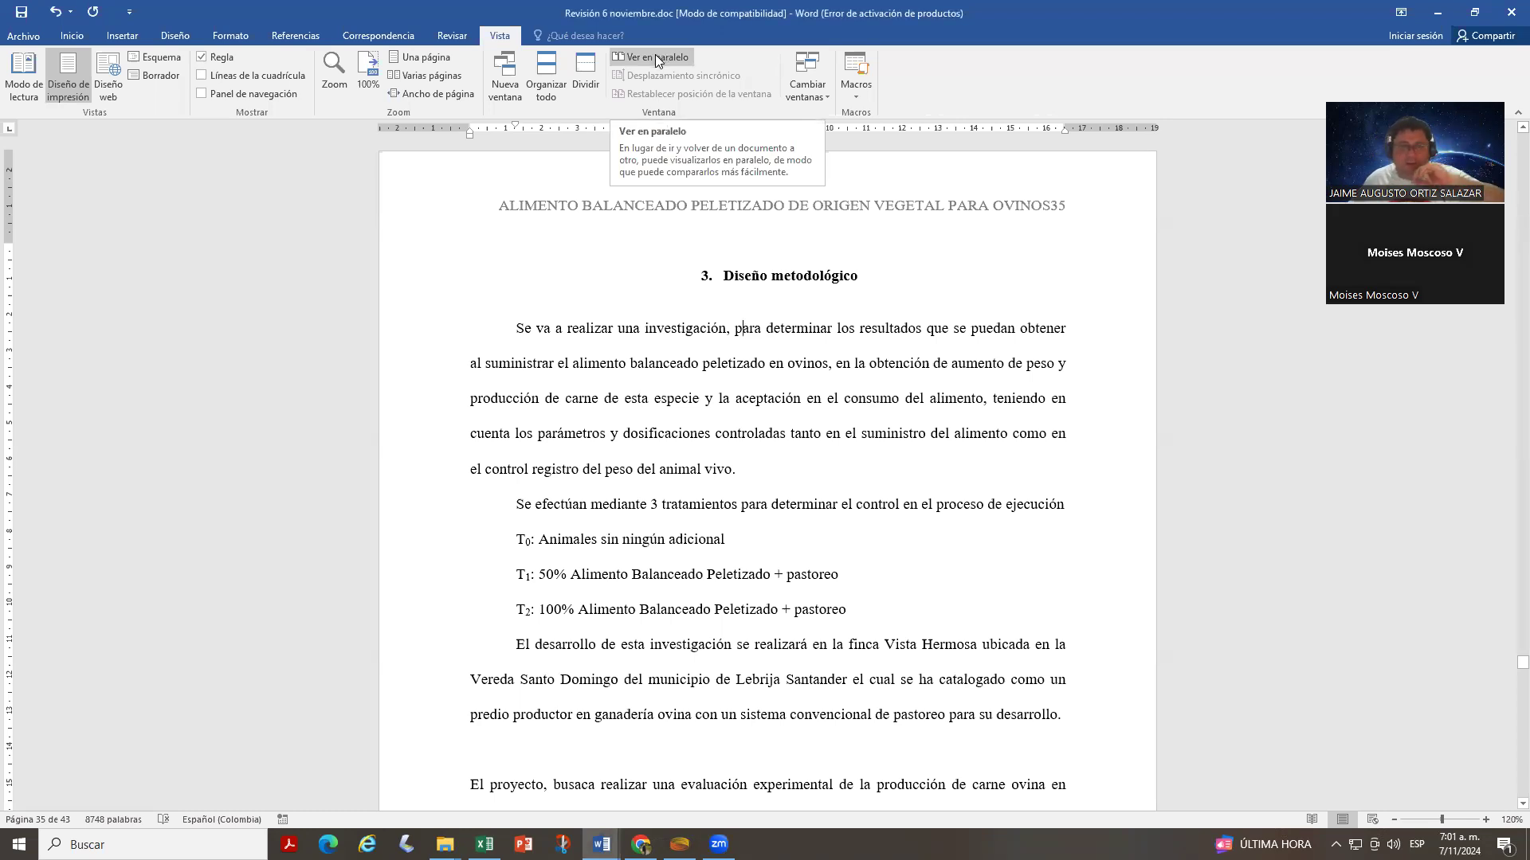
left_click(655, 57)
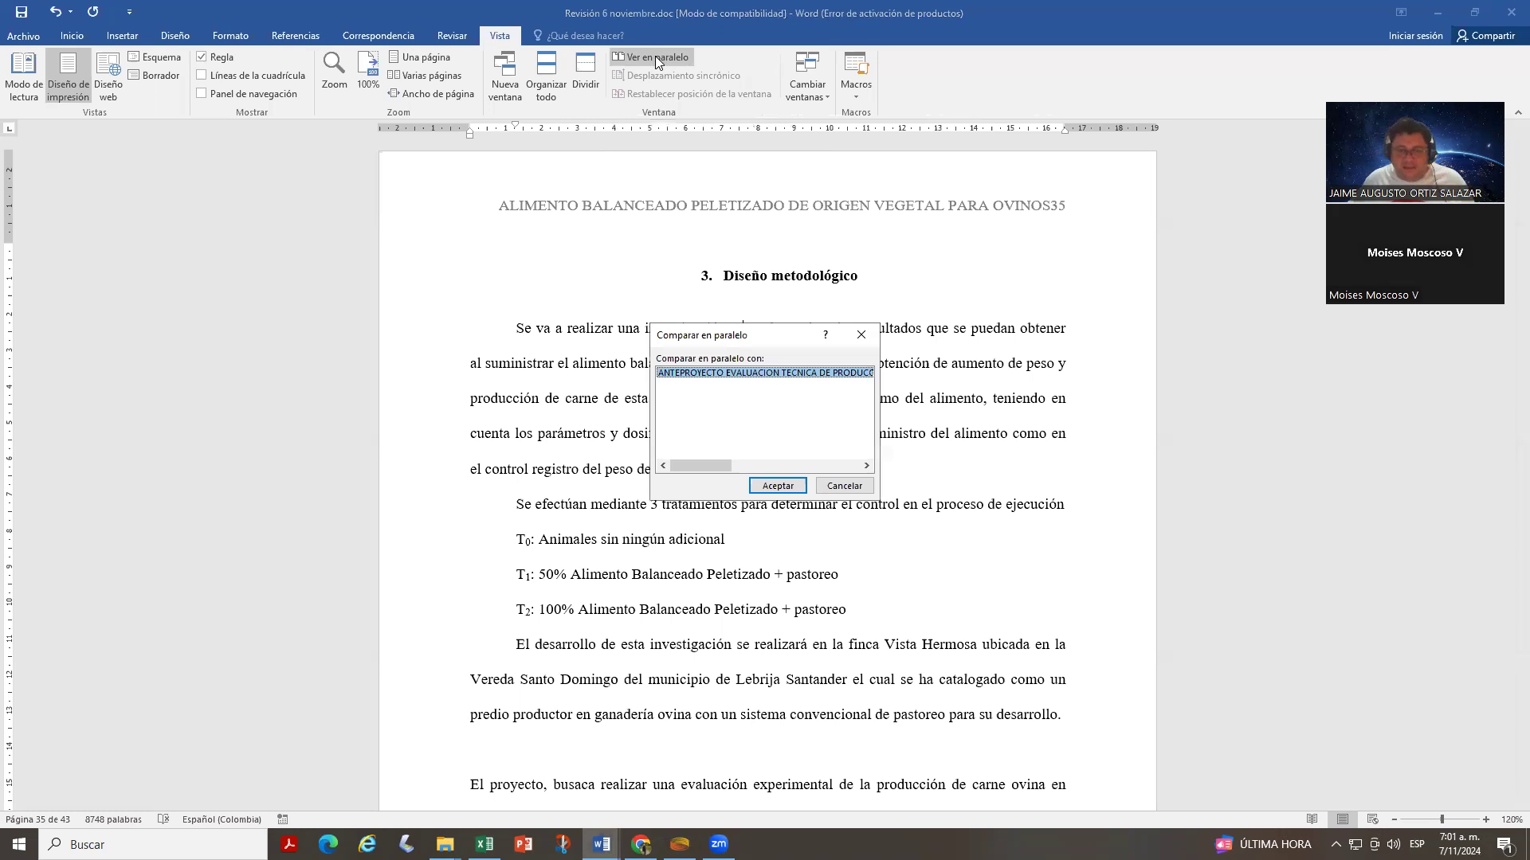
left_click(771, 485)
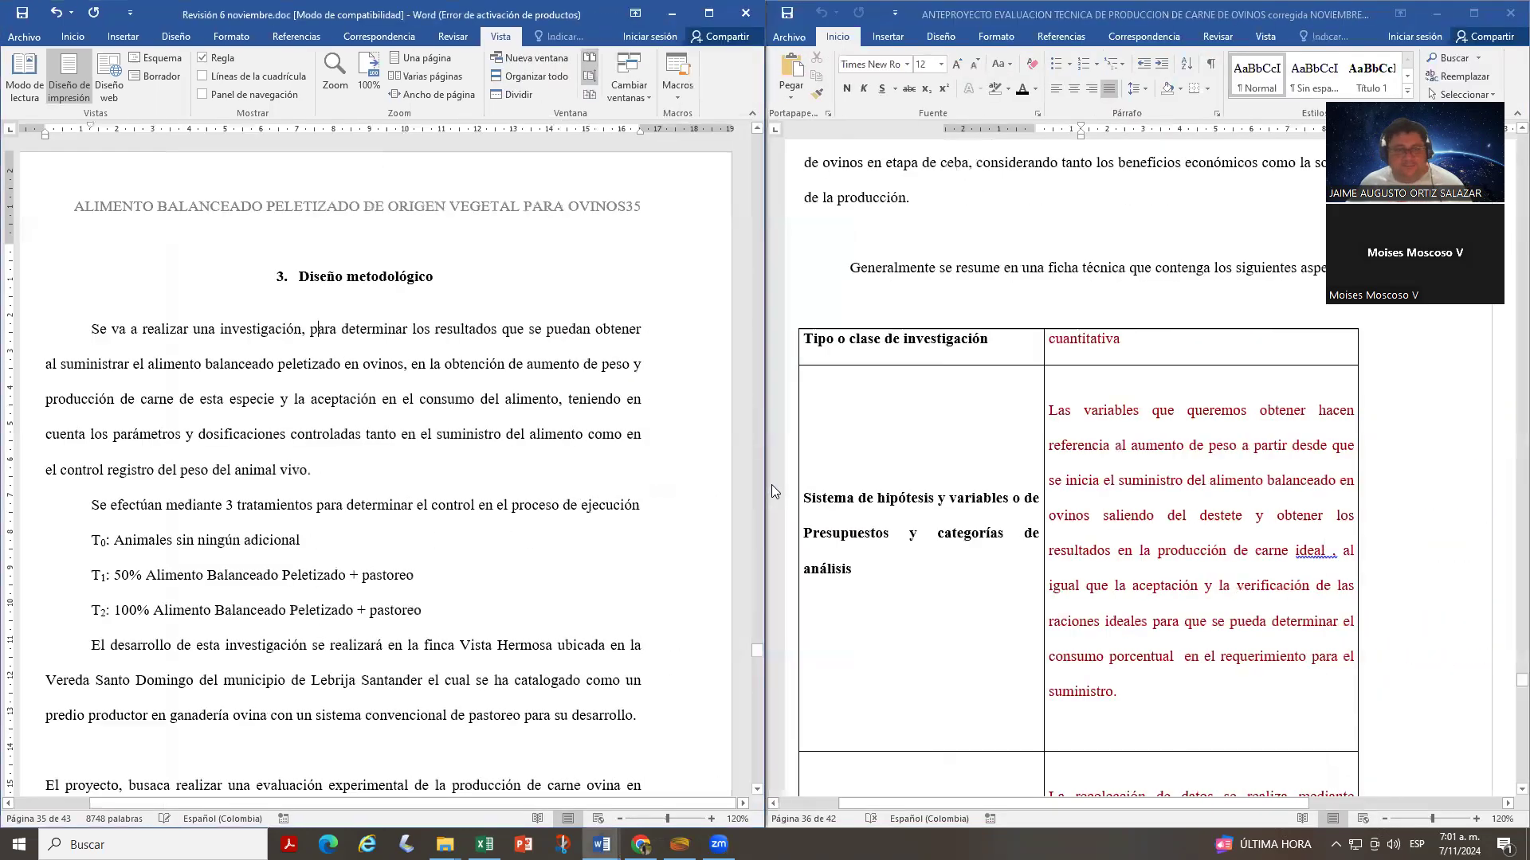
left_click(589, 76)
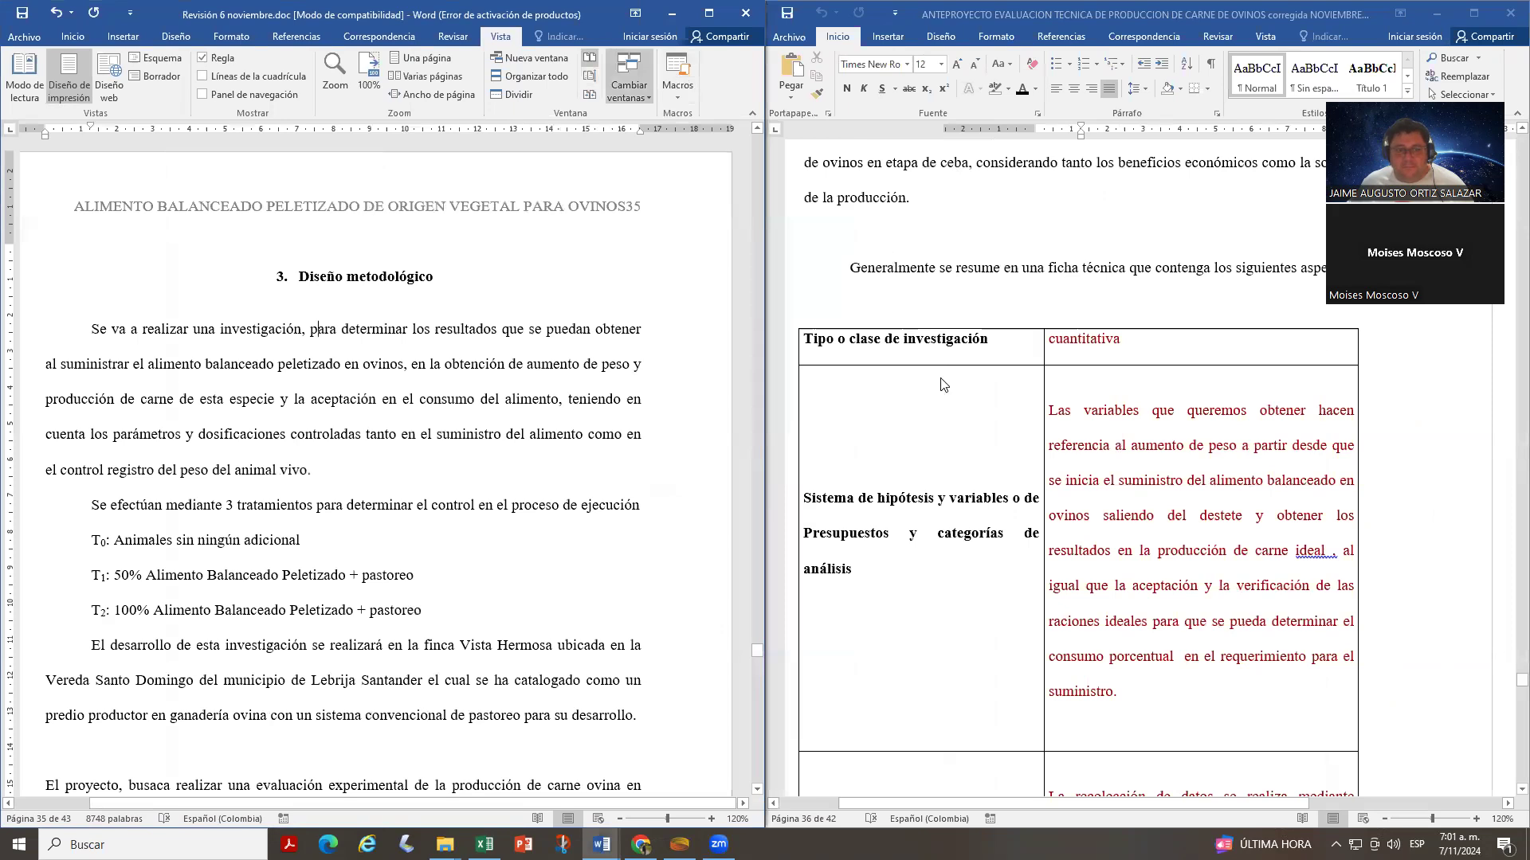
scroll(943, 384, "up", 10)
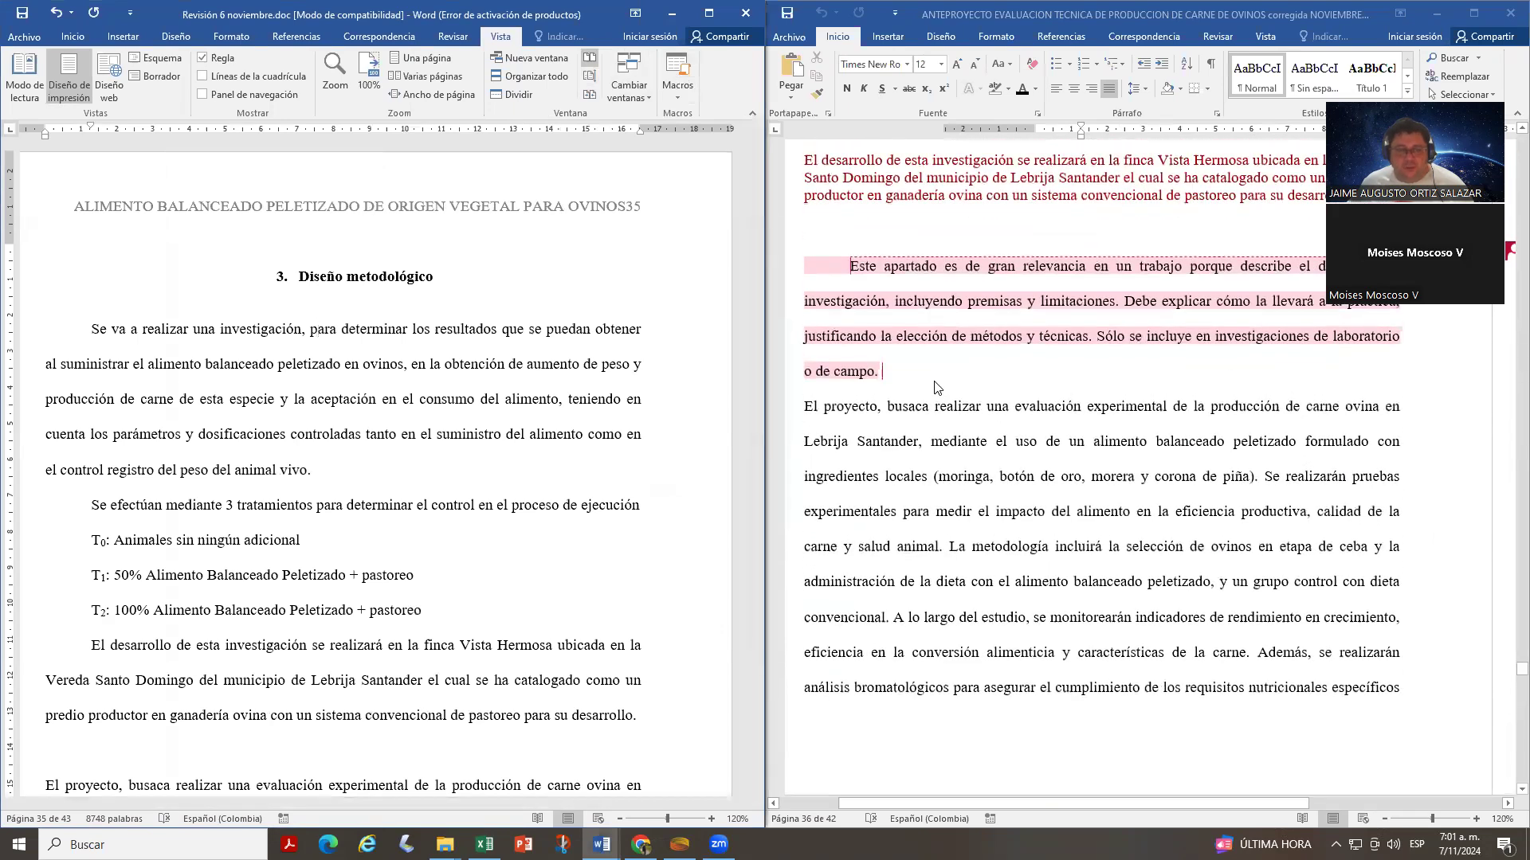
- Switch to WhatsApp Web and download the document ending in "NOVIEMBRE 6 para entrega 3.doc" from the Anteproyecto Alimento Balanceado pelletizado group
left_click(641, 844)
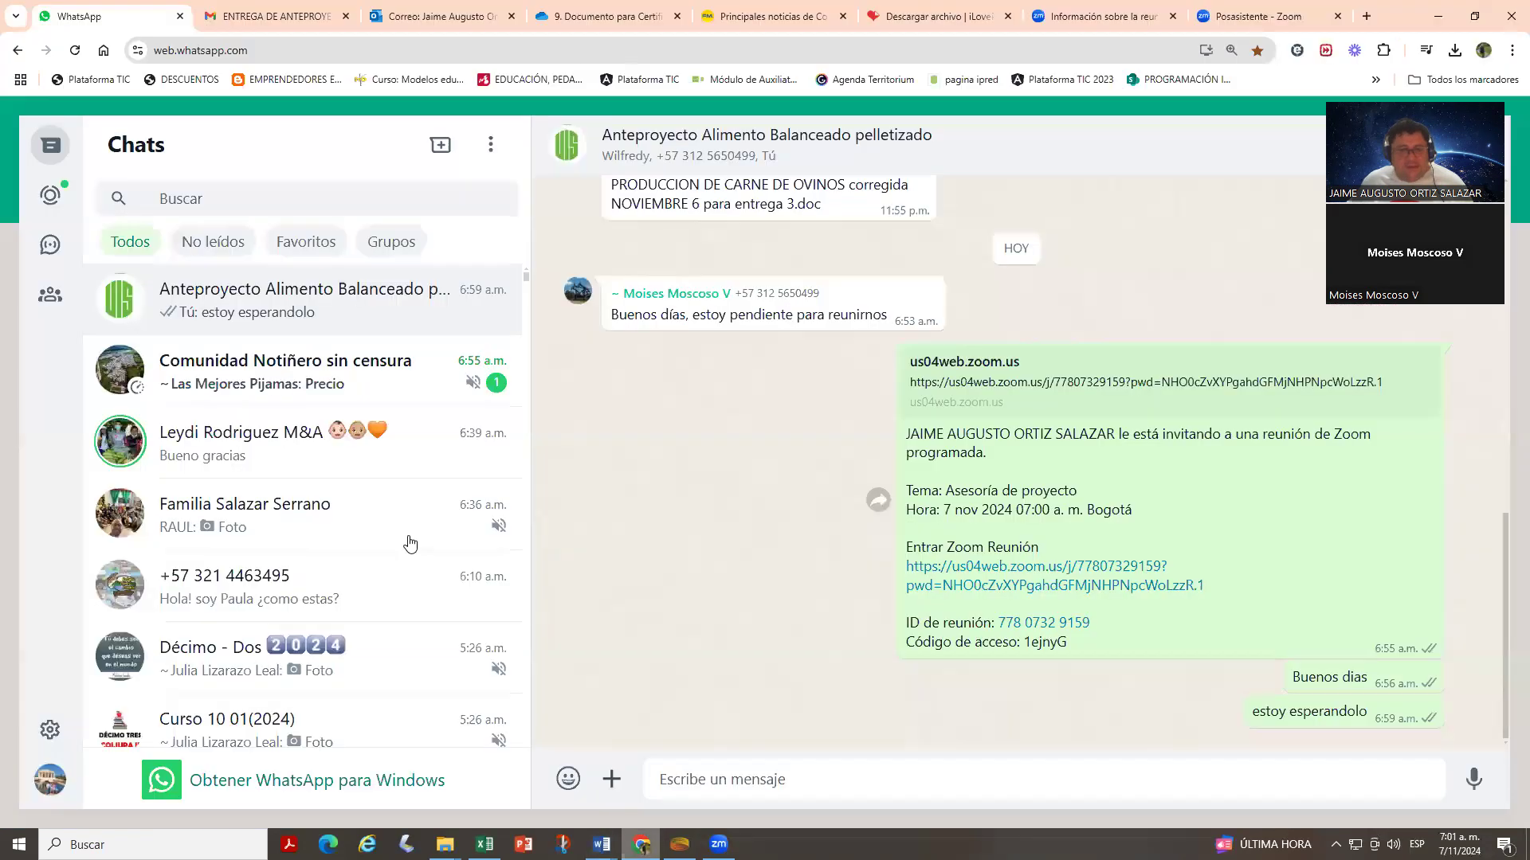
scroll(778, 344, "up", 3)
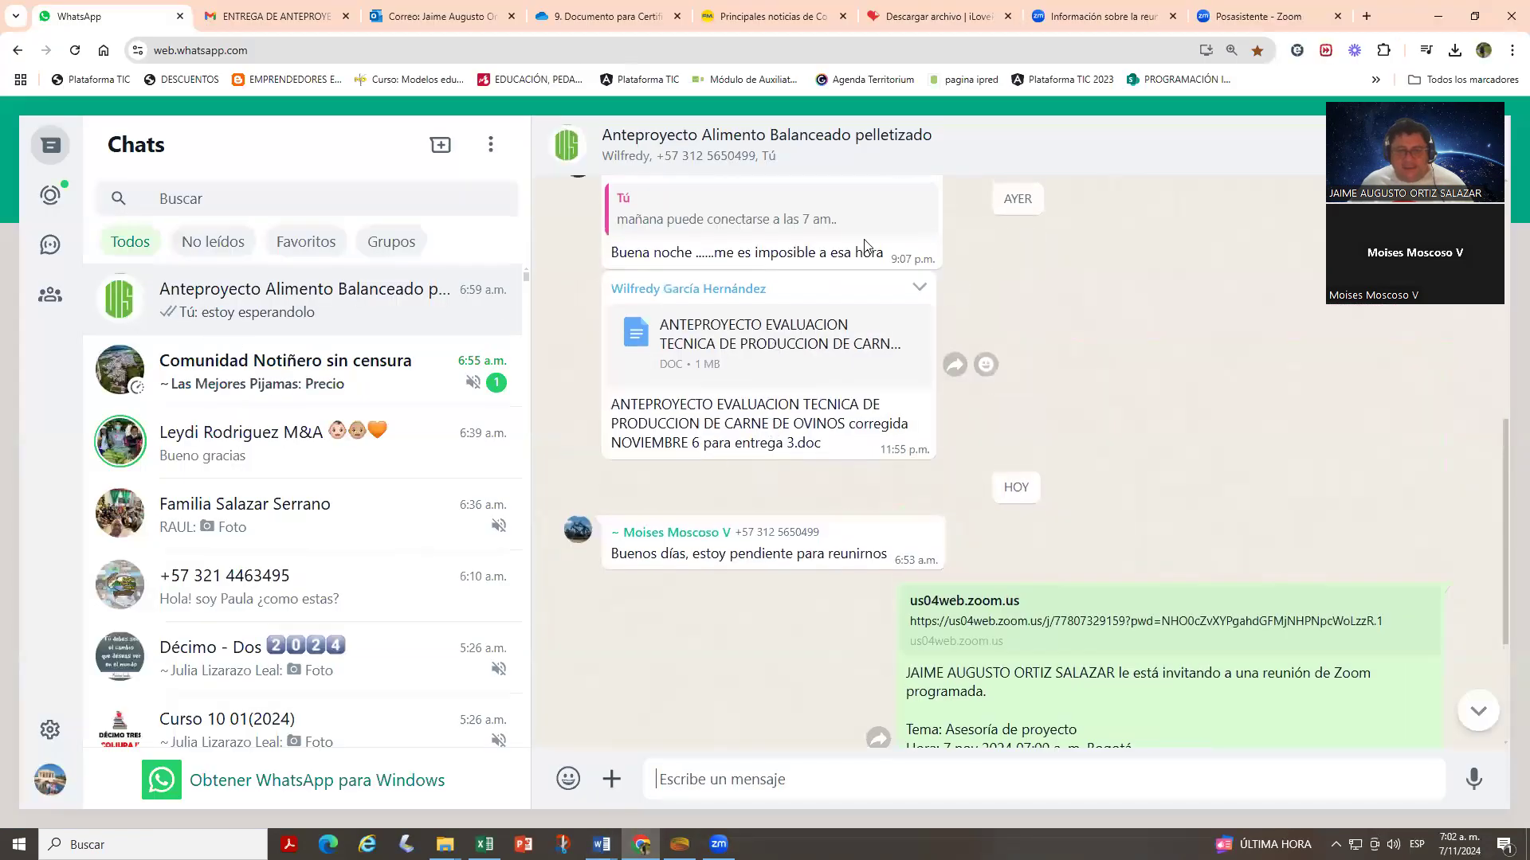
scroll(828, 446, "up", 4)
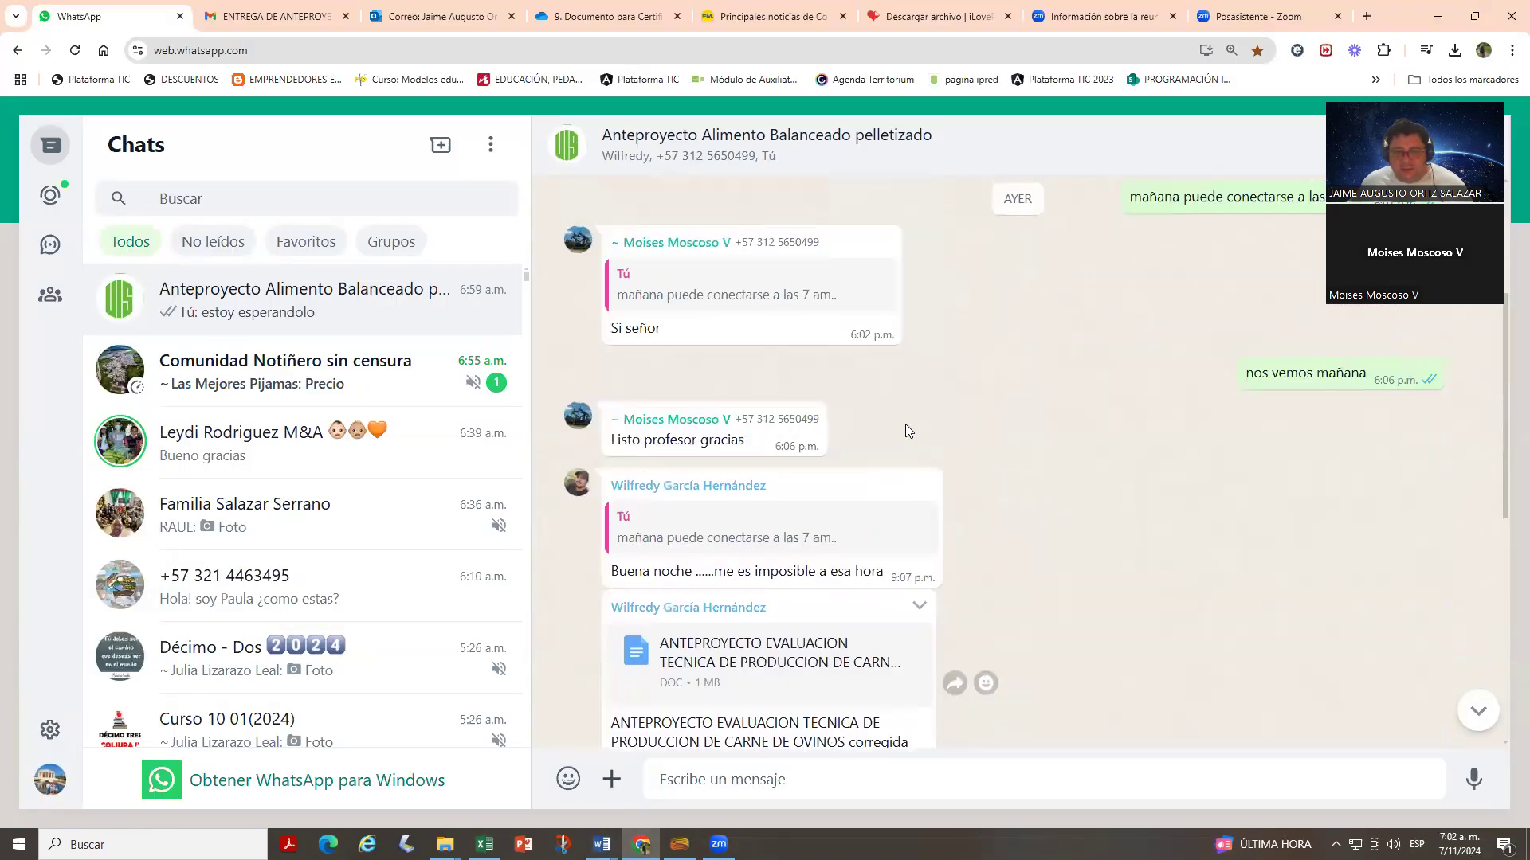
scroll(905, 424, "up", 5)
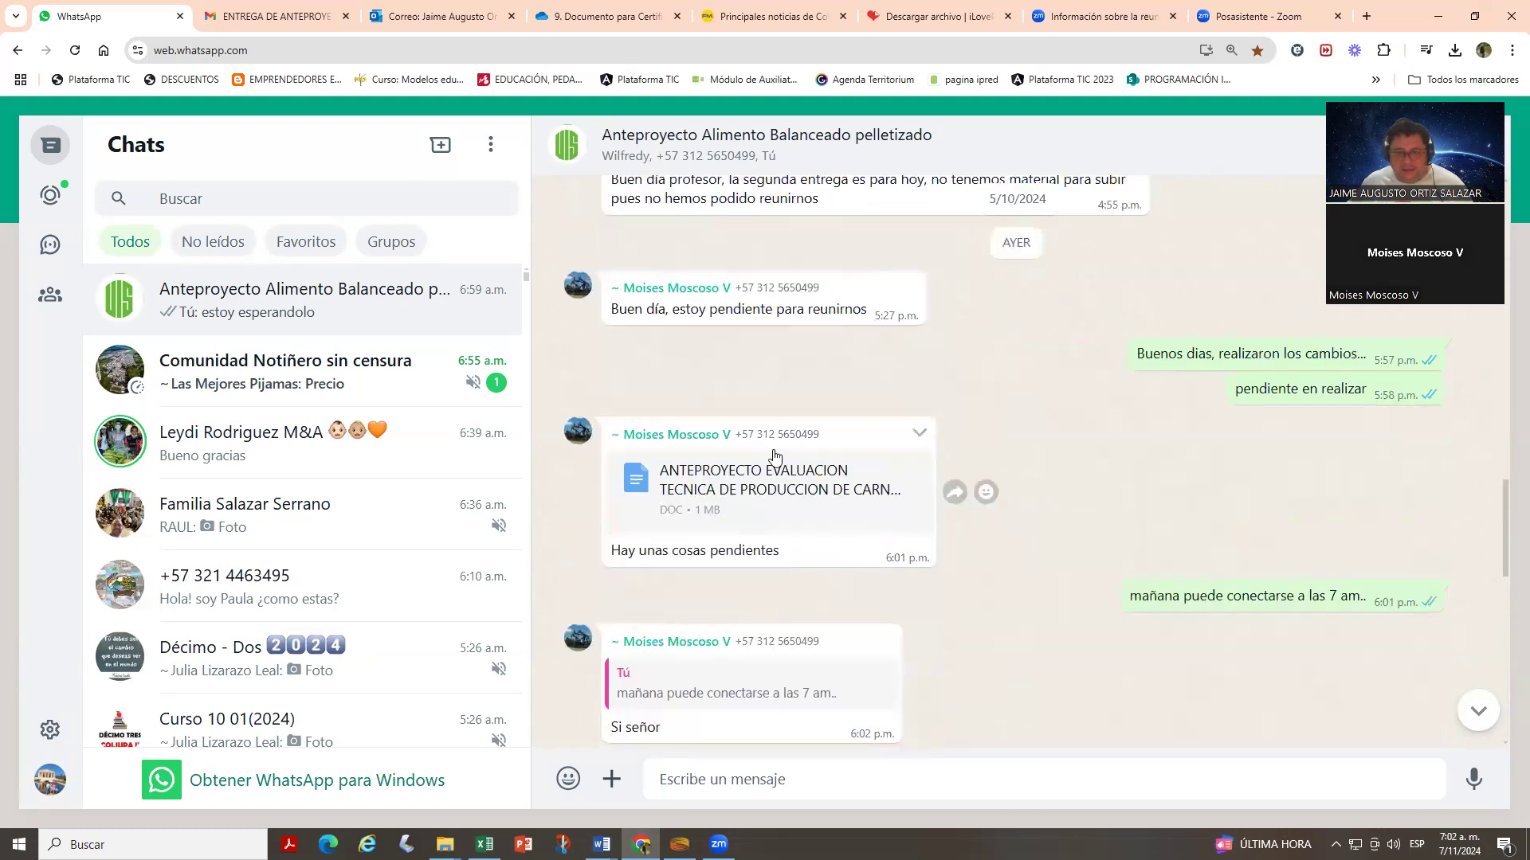
scroll(776, 456, "down", 12)
scroll(813, 661, "up", 8)
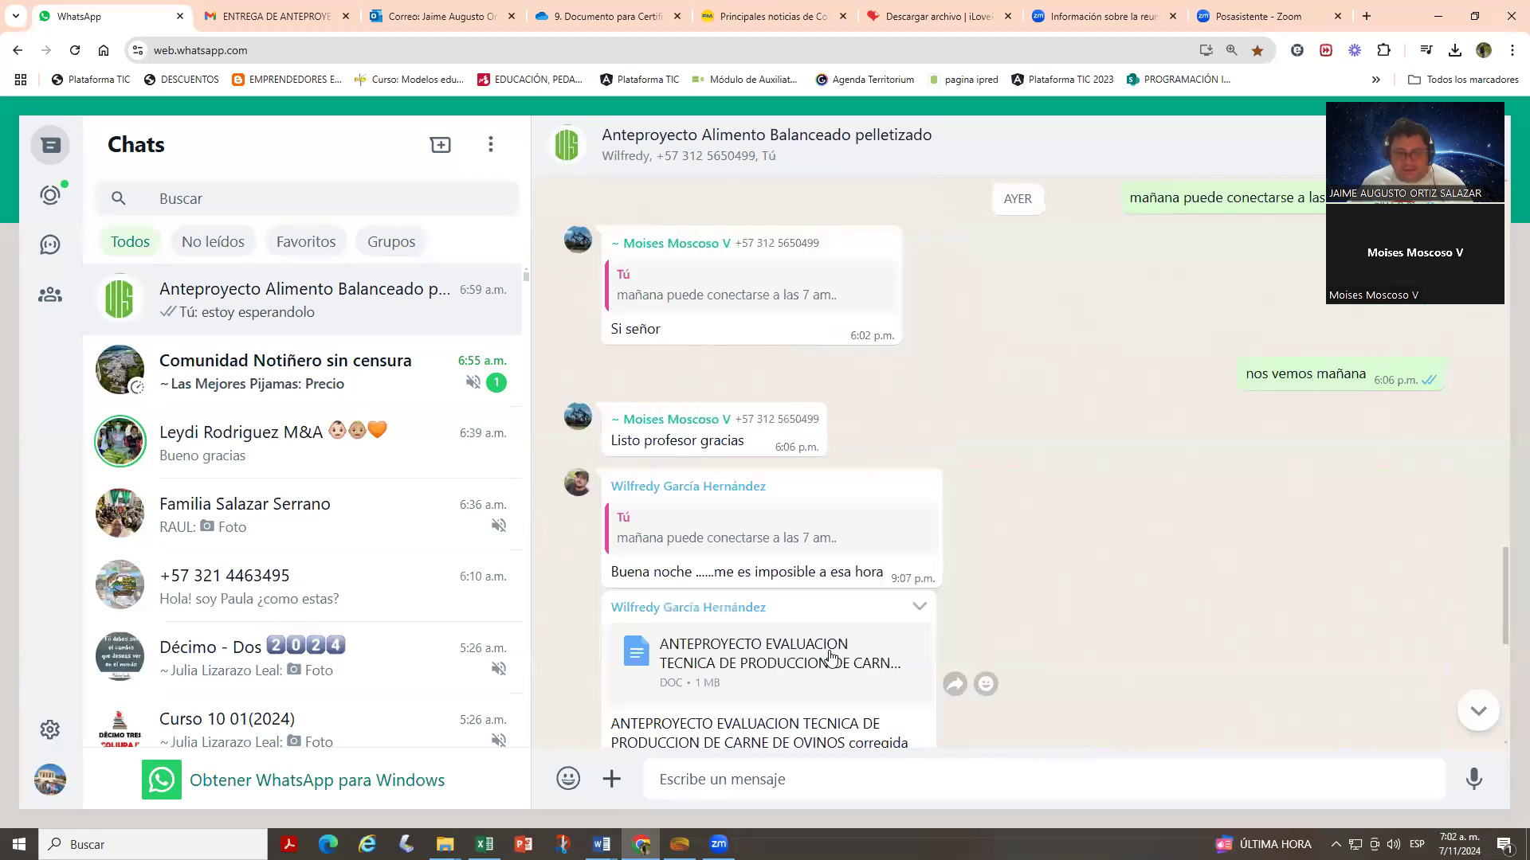
left_click(829, 658)
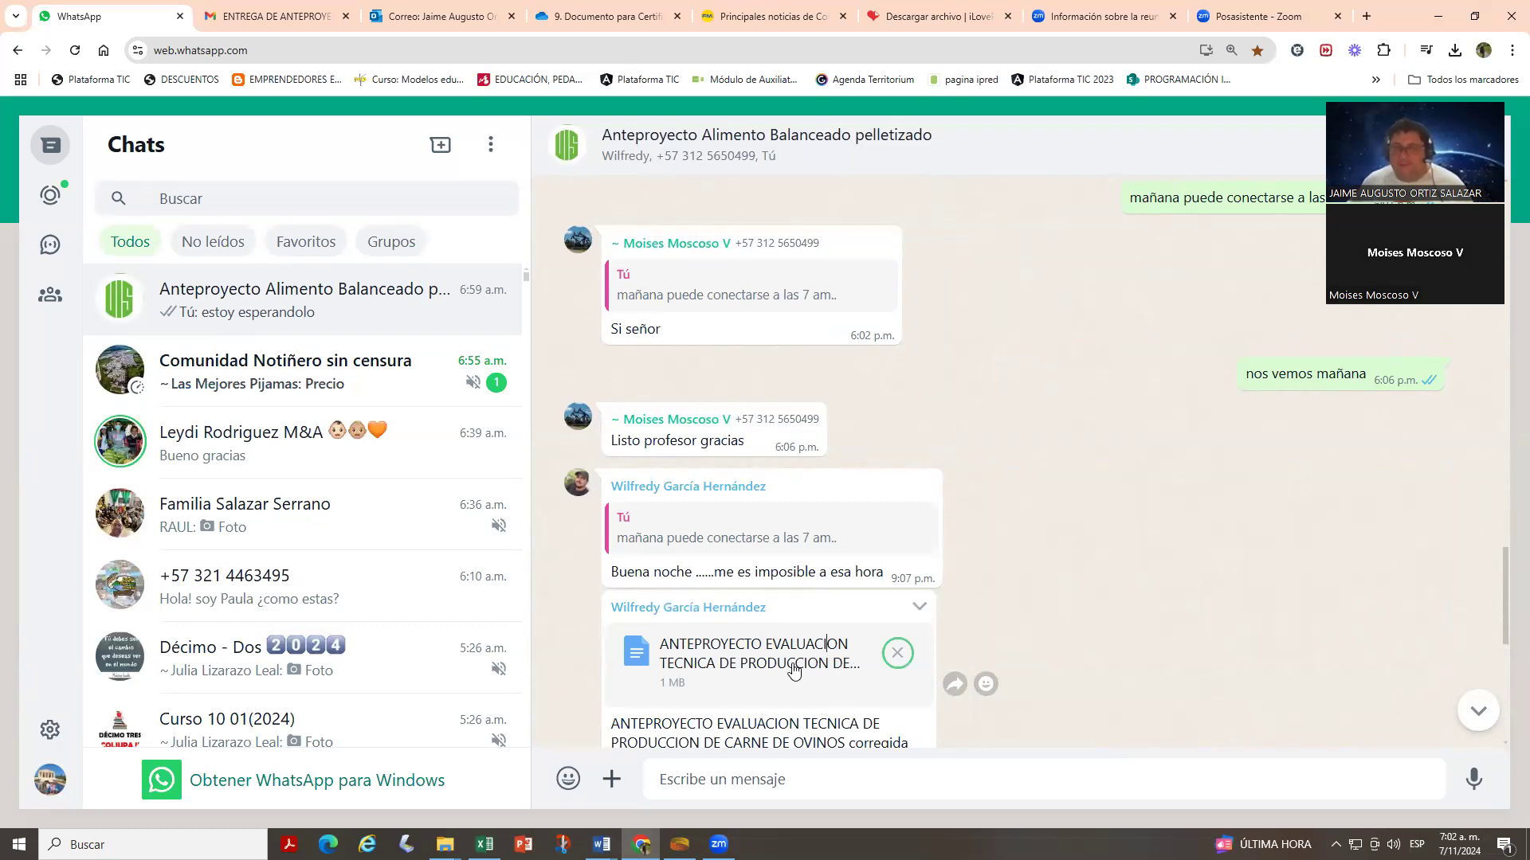
scroll(829, 526, "up", 8)
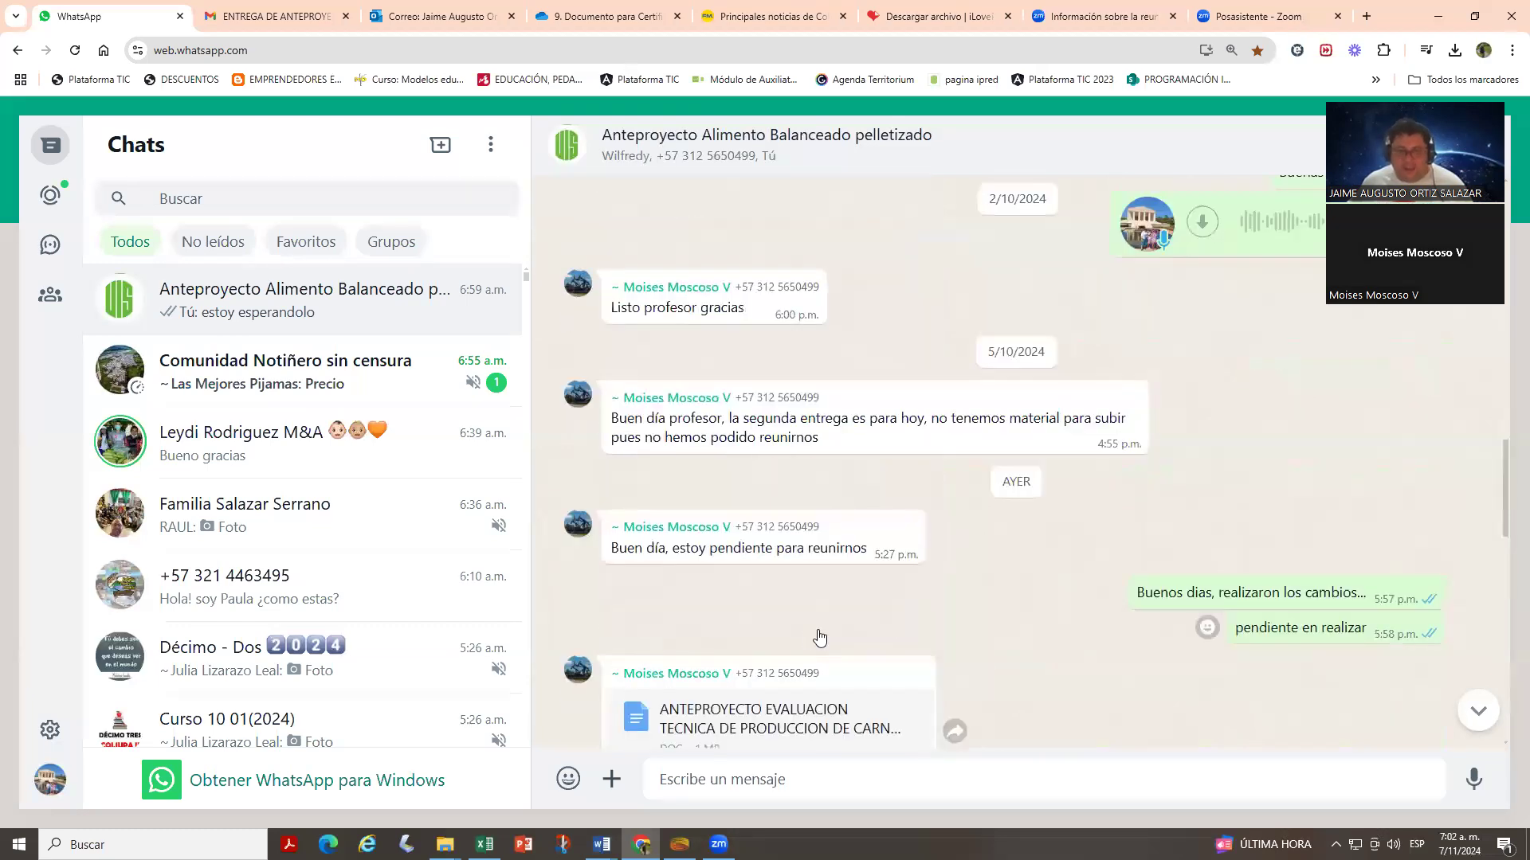
scroll(828, 574, "down", 3)
scroll(827, 626, "down", 3)
scroll(828, 625, "down", 3)
- In File Explorer's Descargas folder, check the full file names of today's two ANTEPROYECTO EVALUACION TECNICA copies without renaming them
left_click(445, 844)
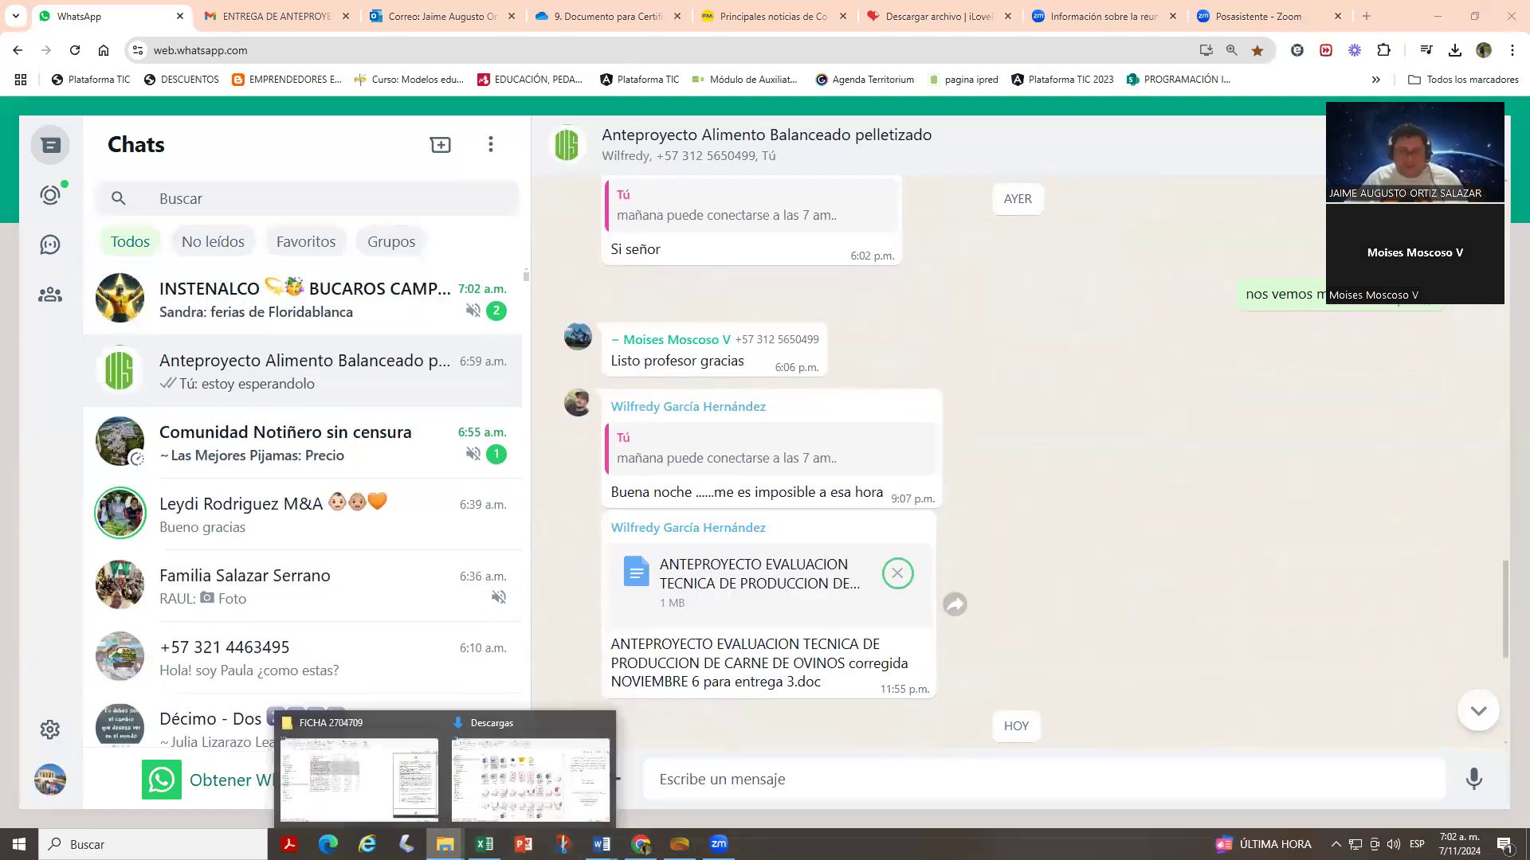
left_click(512, 775)
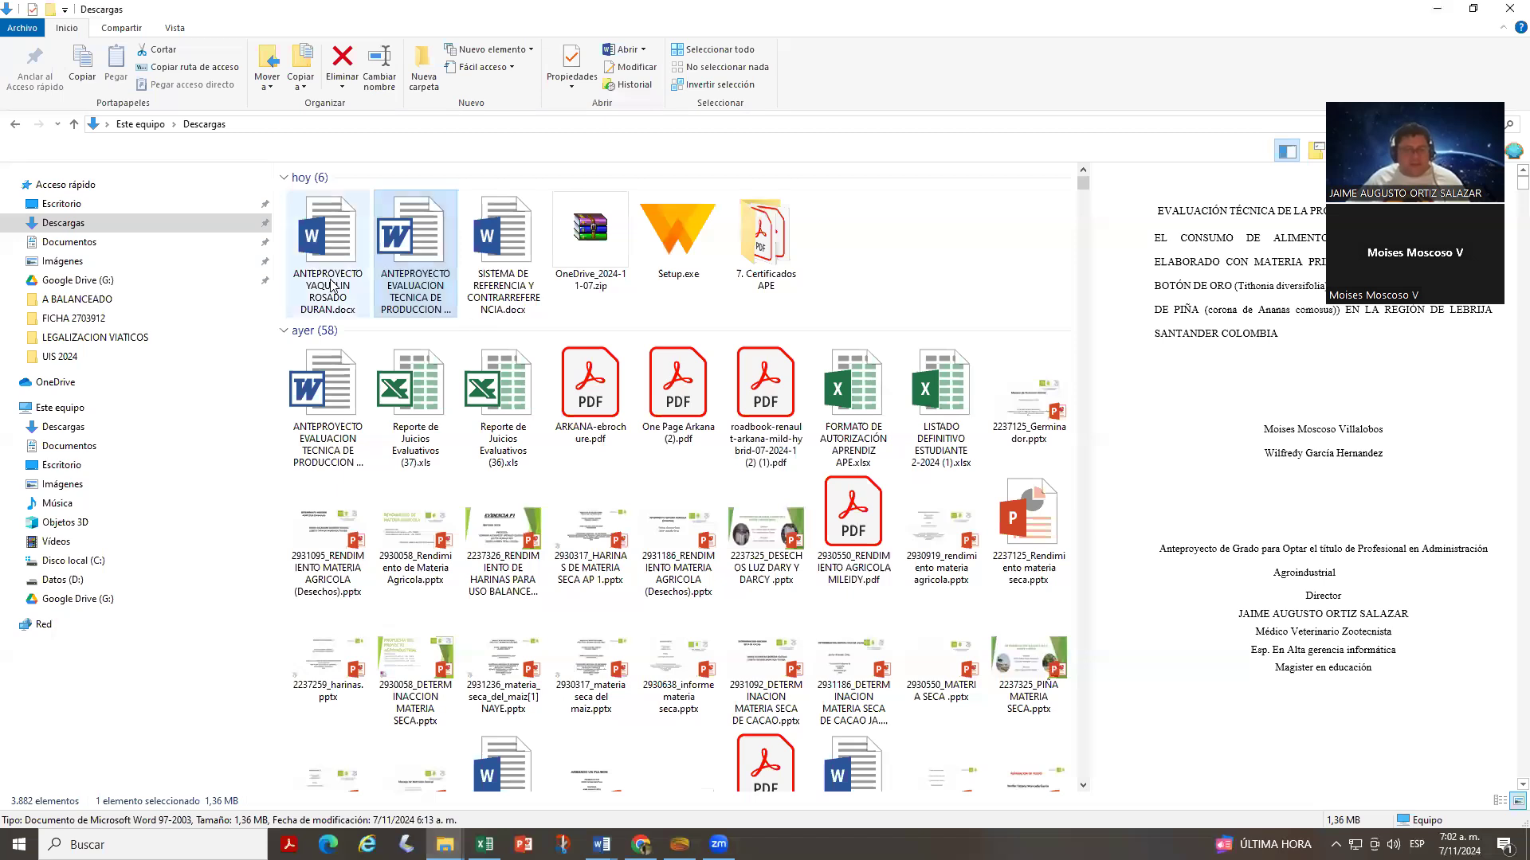
left_click(148, 224)
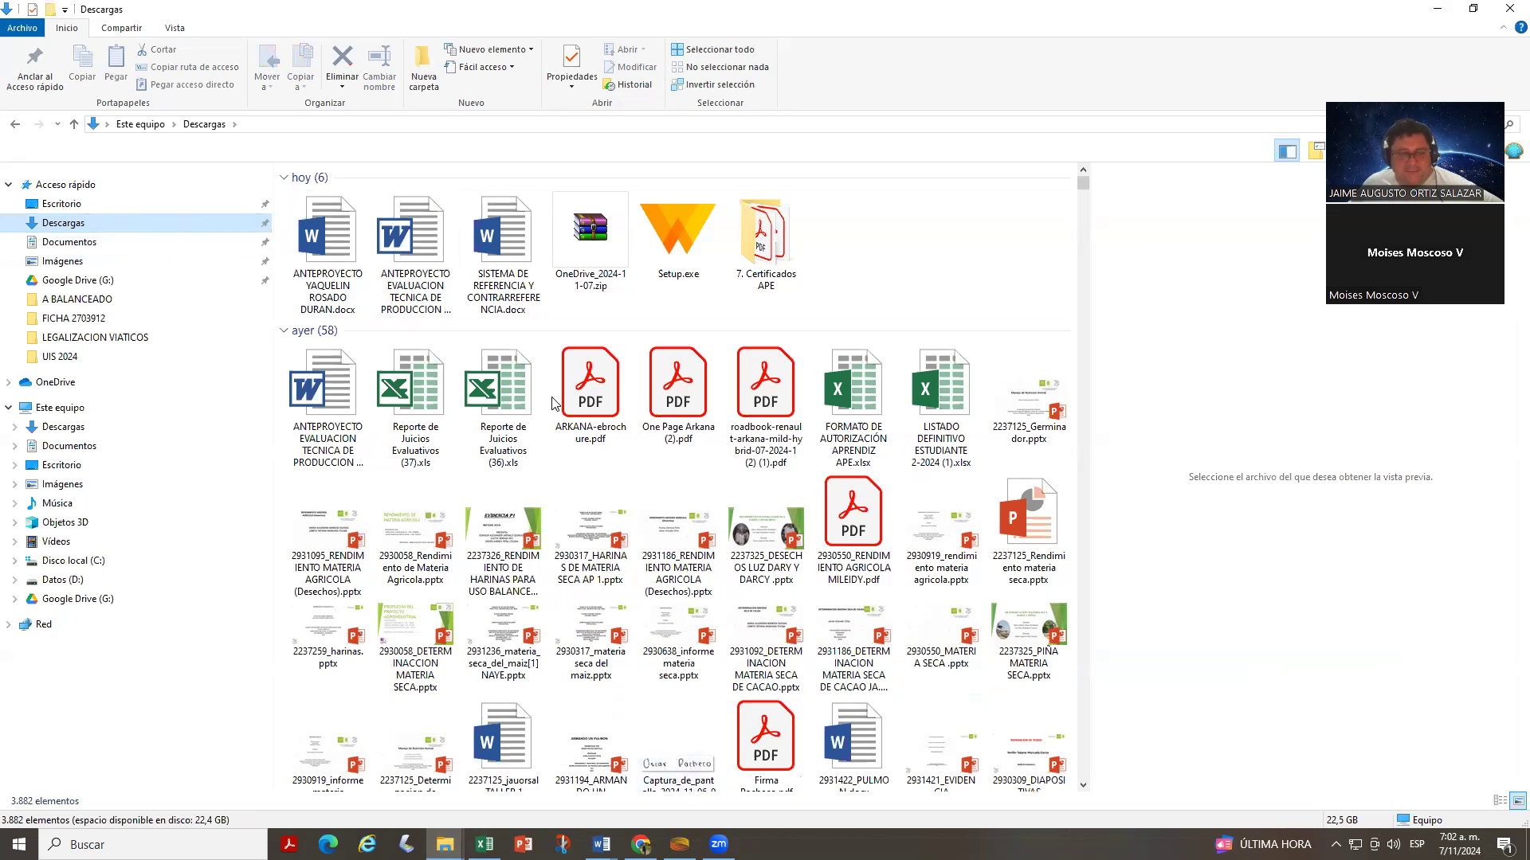
left_click(428, 312)
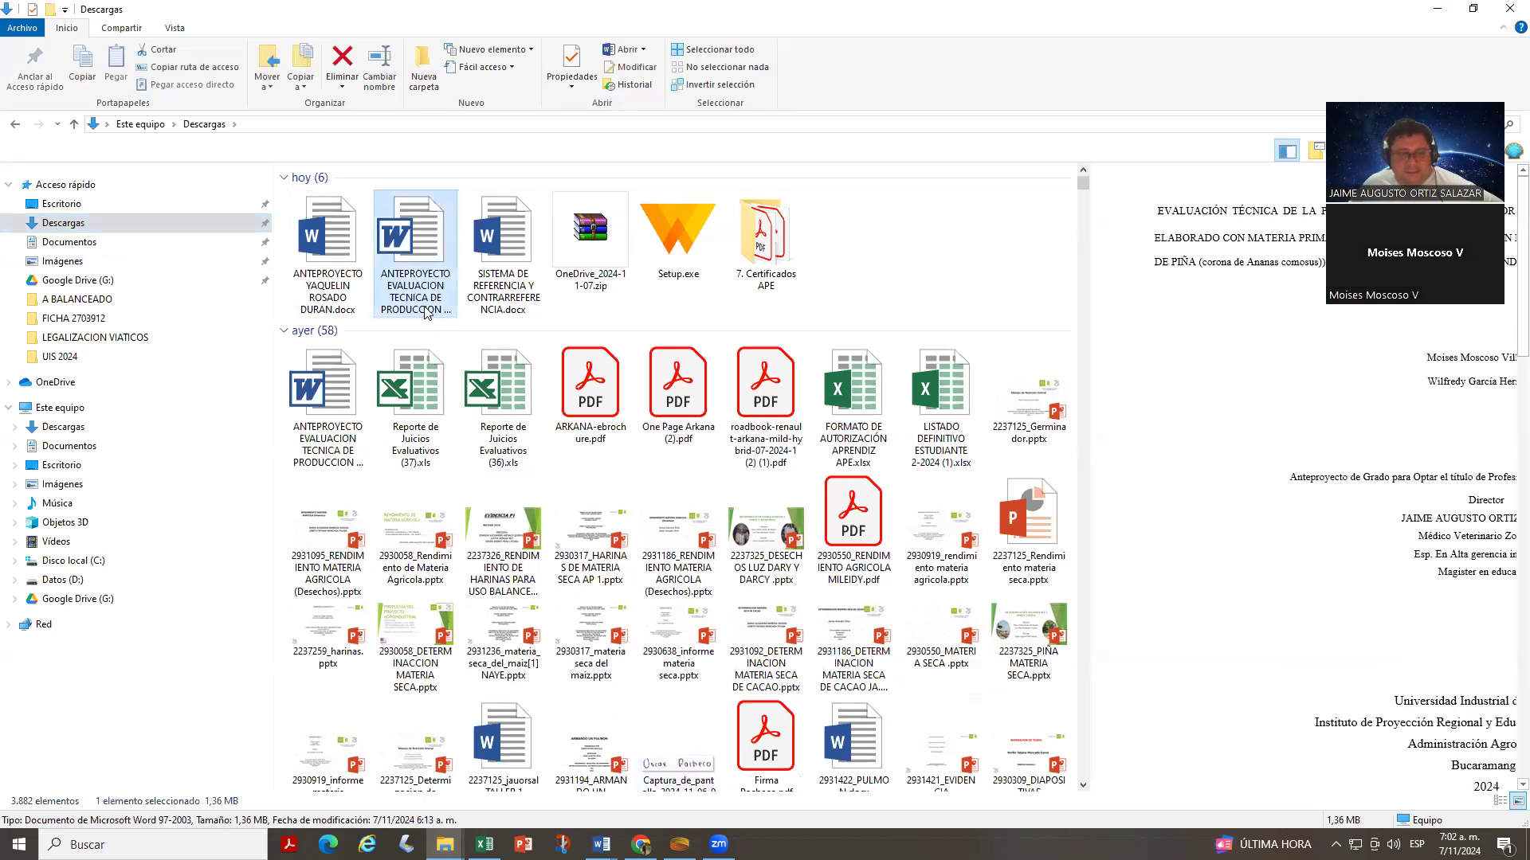
left_click(428, 310)
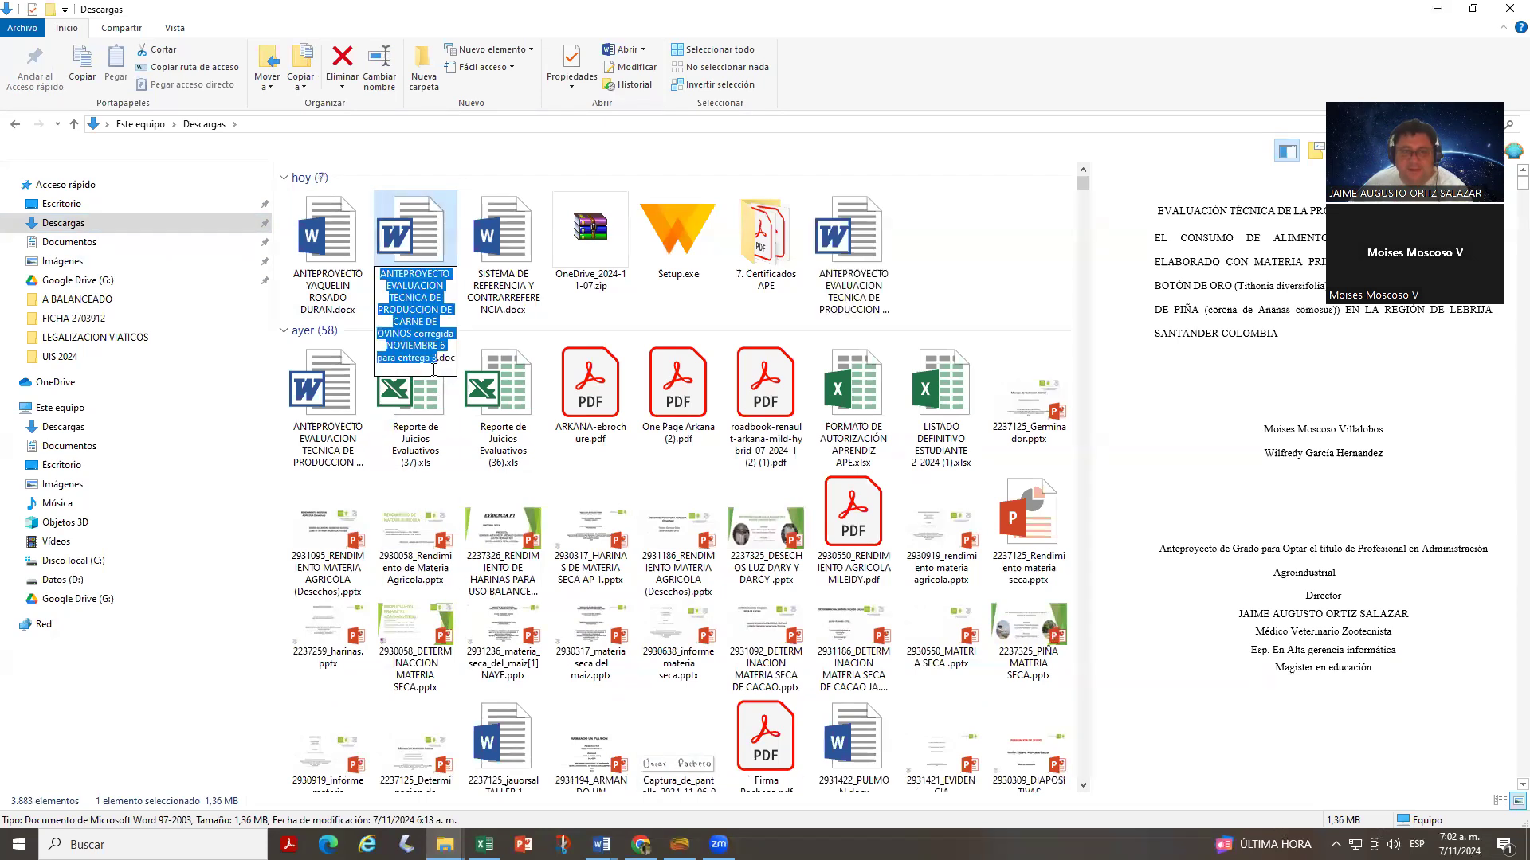
left_click(842, 253)
left_click(842, 253)
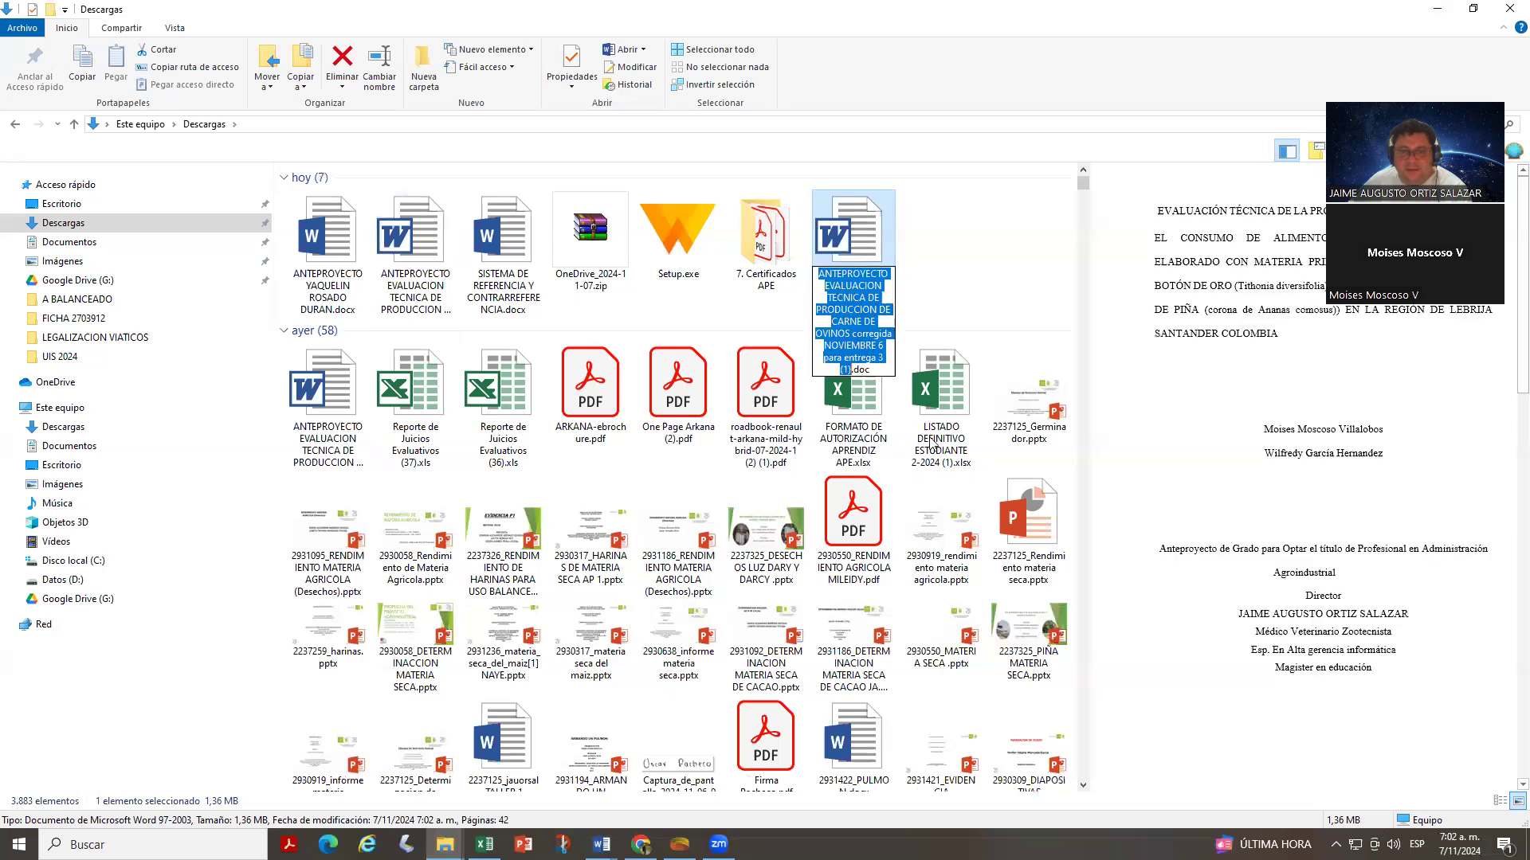
key("Return")
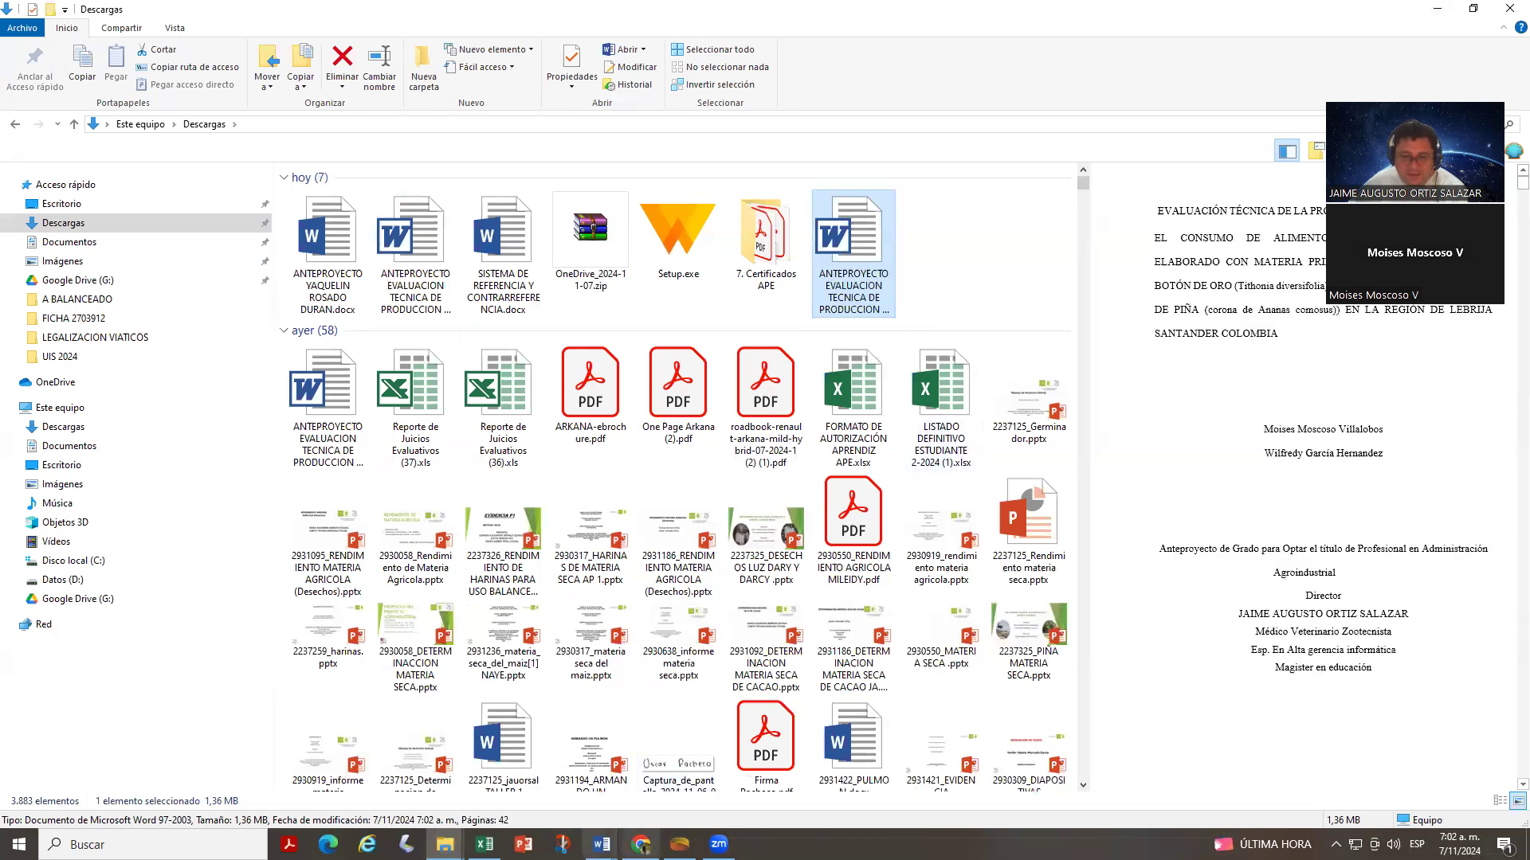
- Switch back to Word and review the ANTEPROYECTO document from the Marco teórico to the opening sentence of Diseño metodológico
mouse_move(601, 844)
left_click(585, 796)
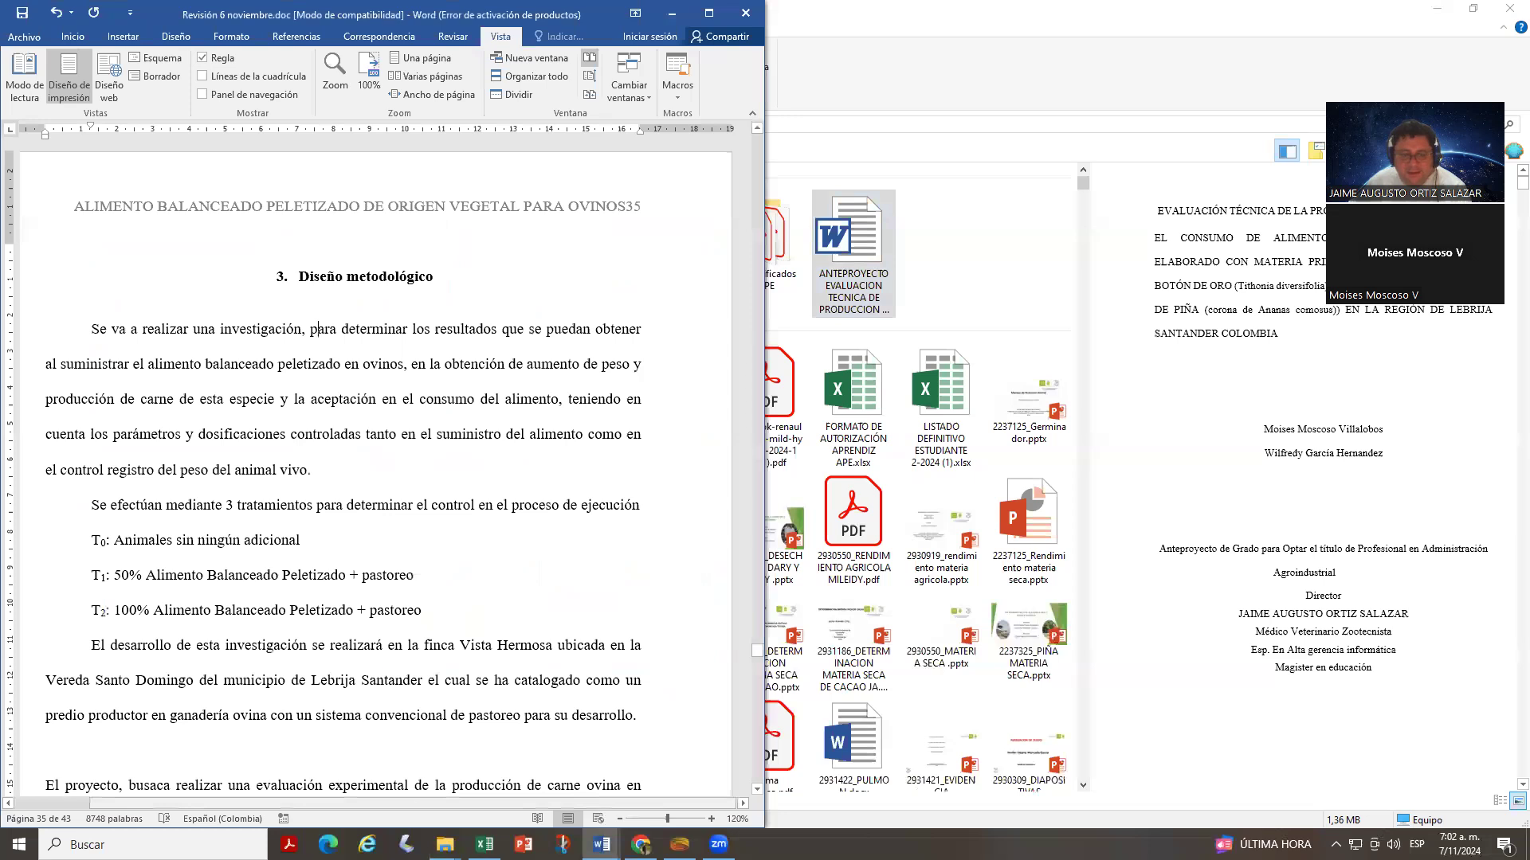
left_click(643, 769)
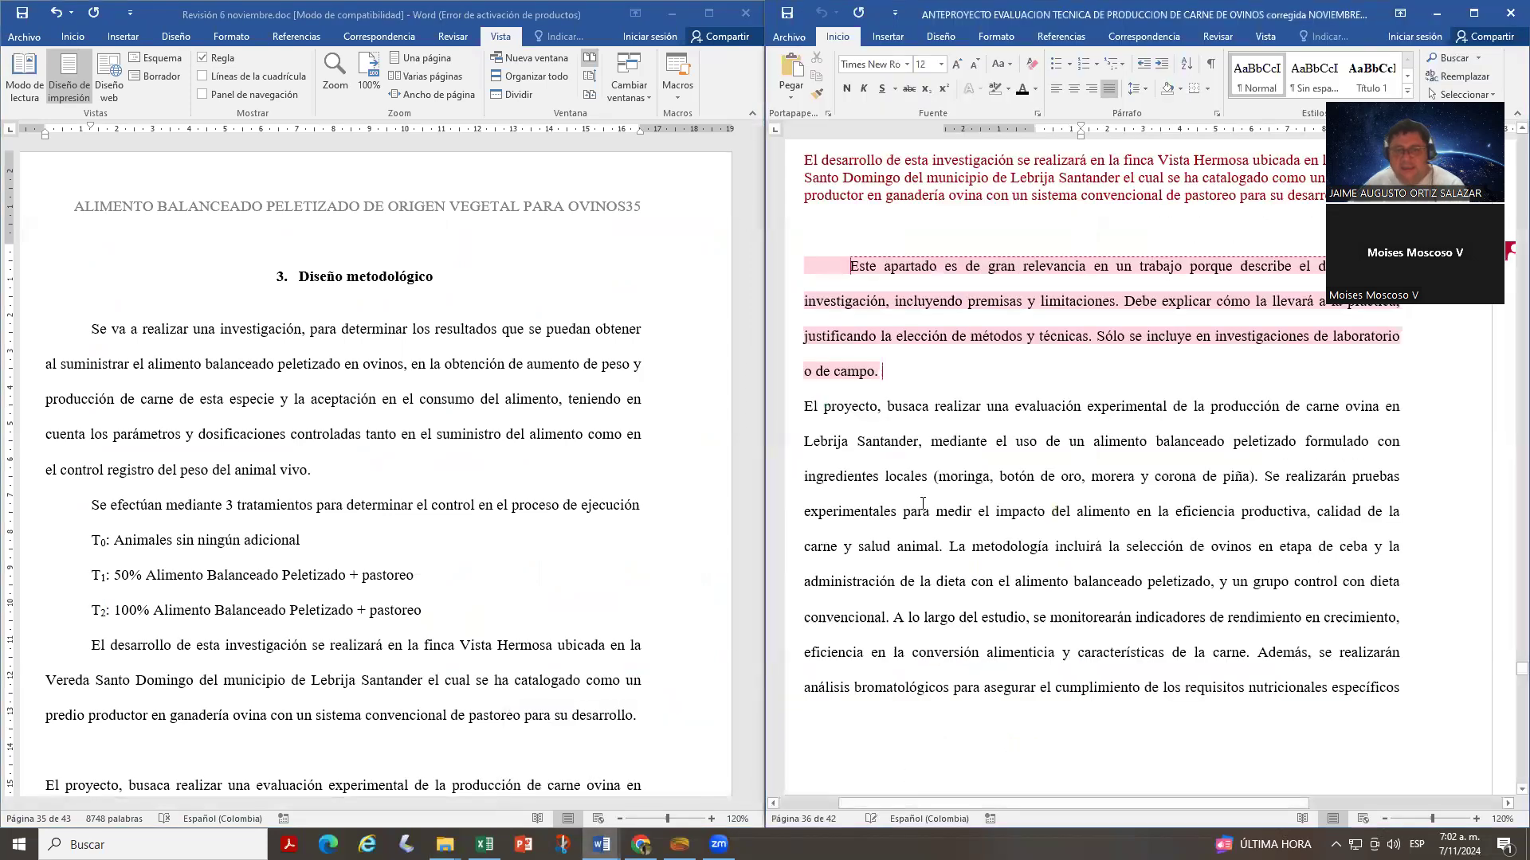
scroll(922, 503, "up", 5)
scroll(916, 507, "up", 3)
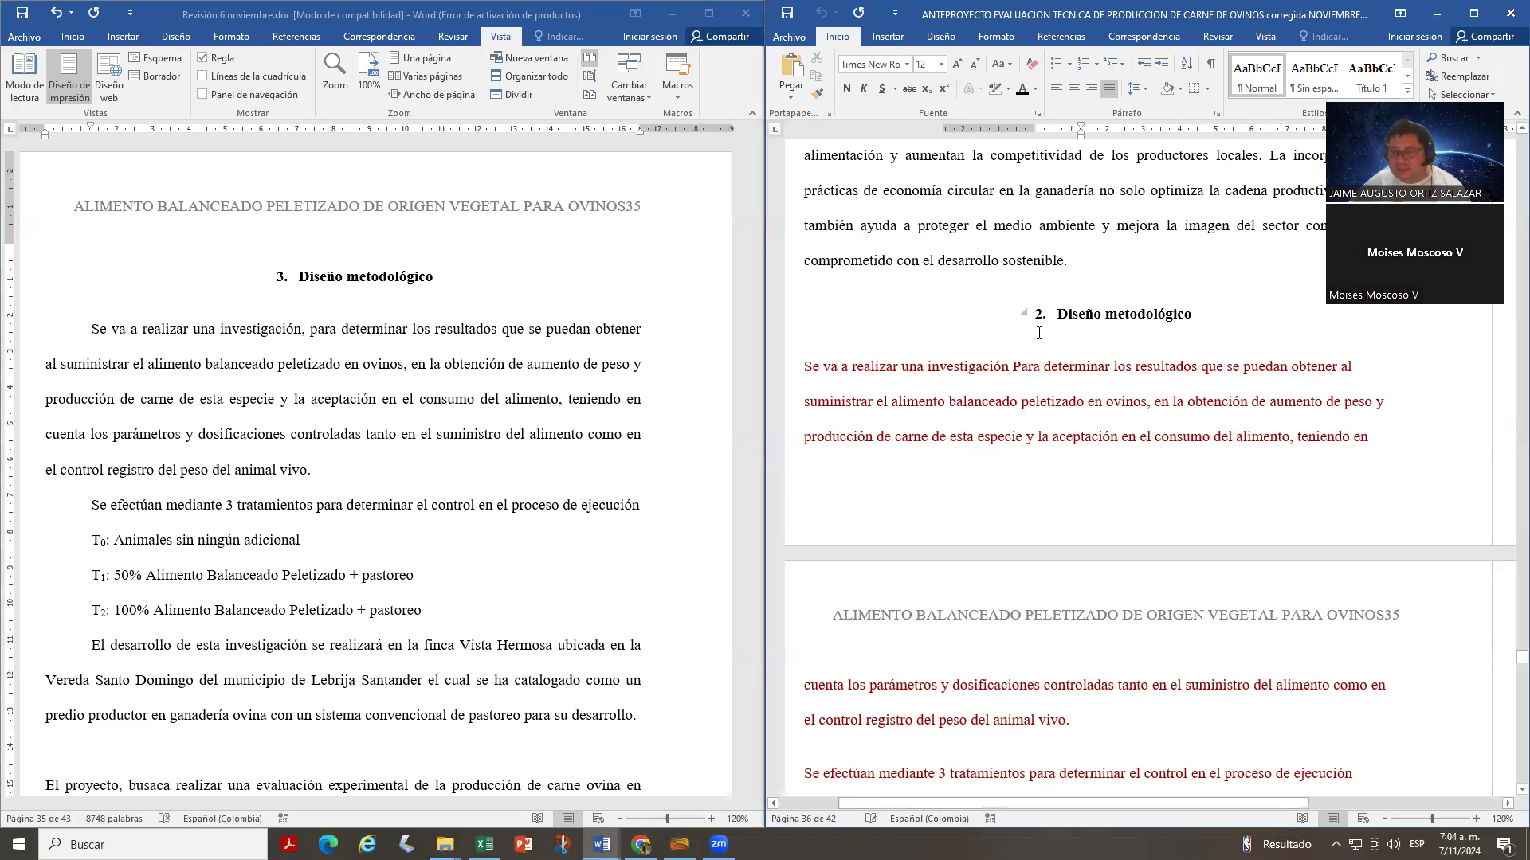
scroll(1063, 333, "up", 10)
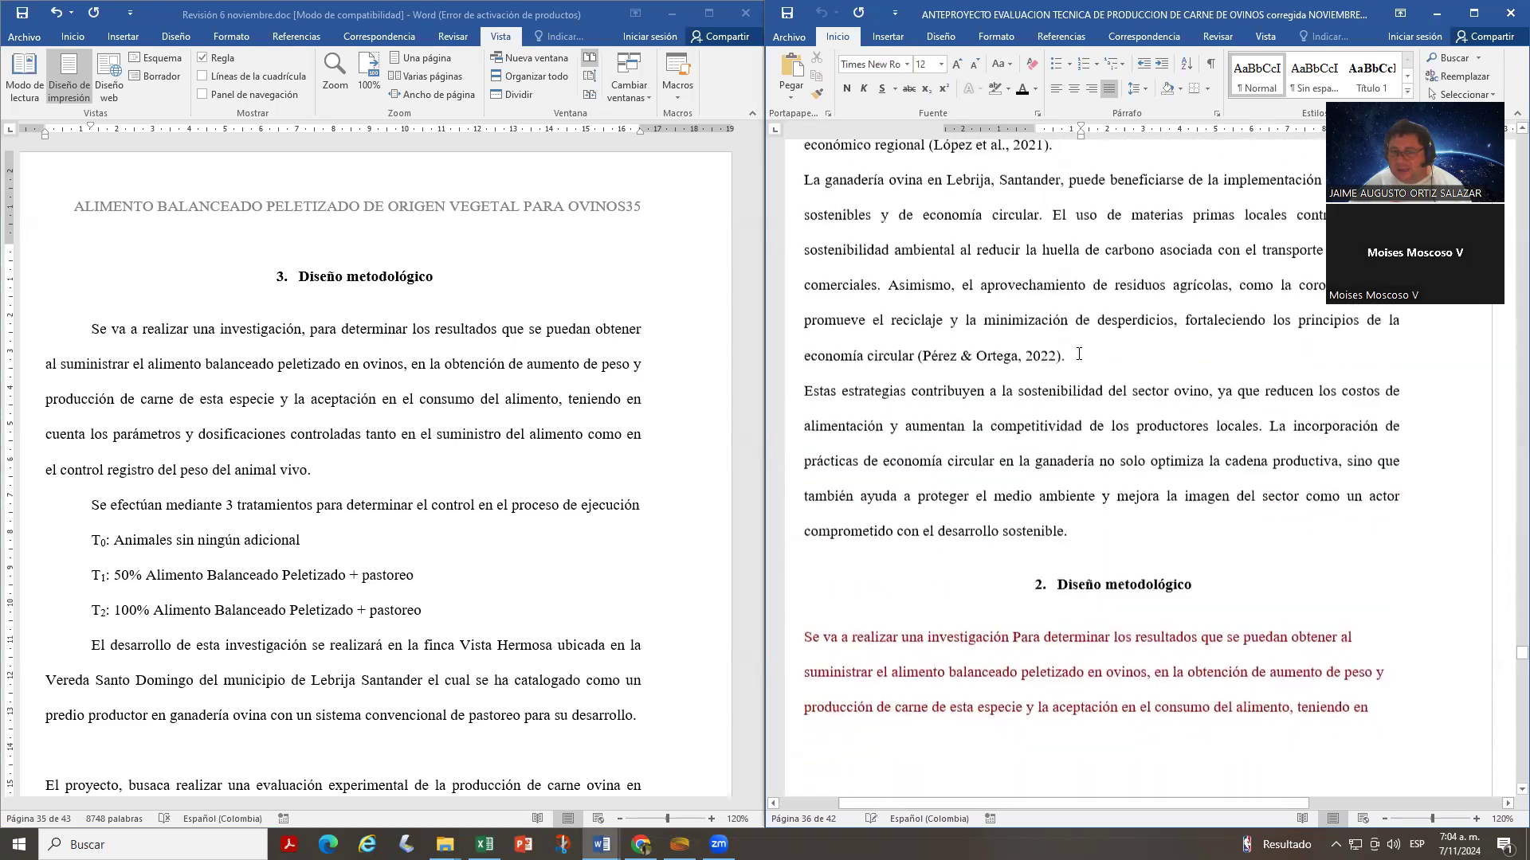
scroll(1093, 355, "up", 15)
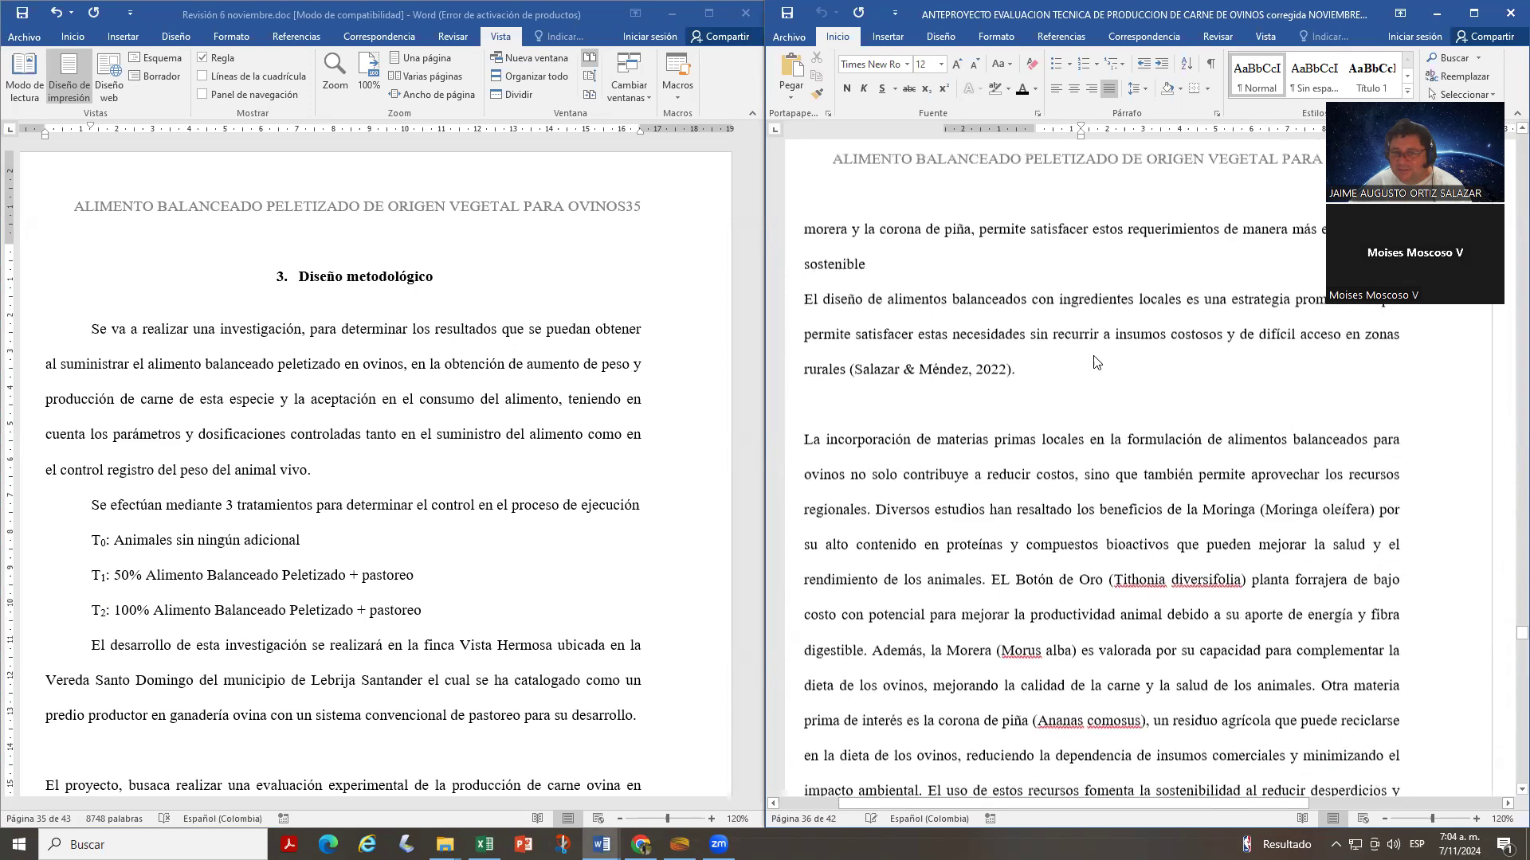
scroll(1098, 356, "up", 12)
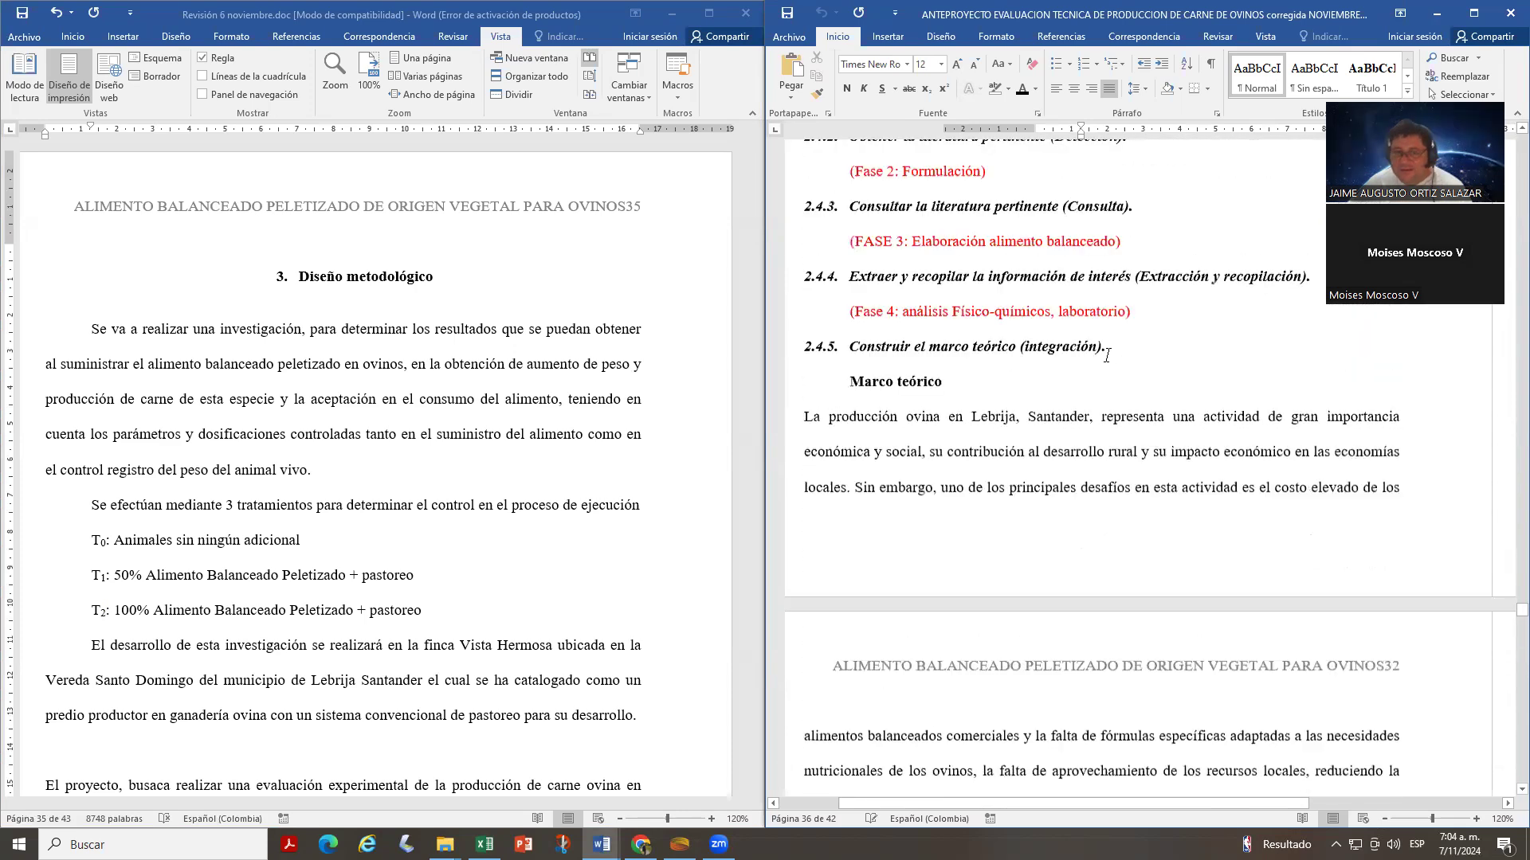
scroll(964, 505, "down", 15)
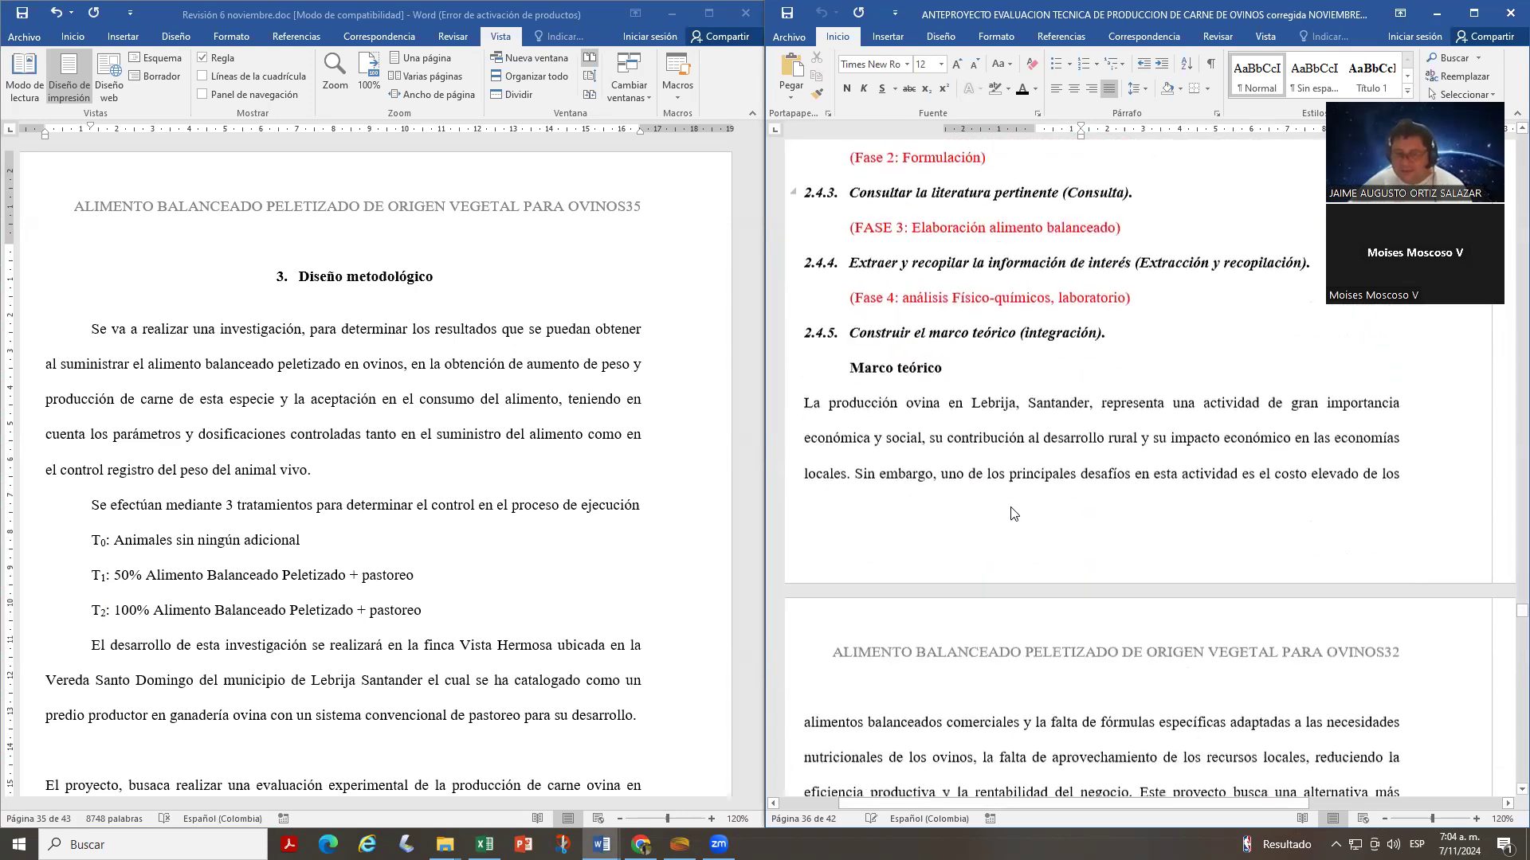
scroll(1043, 531, "down", 15)
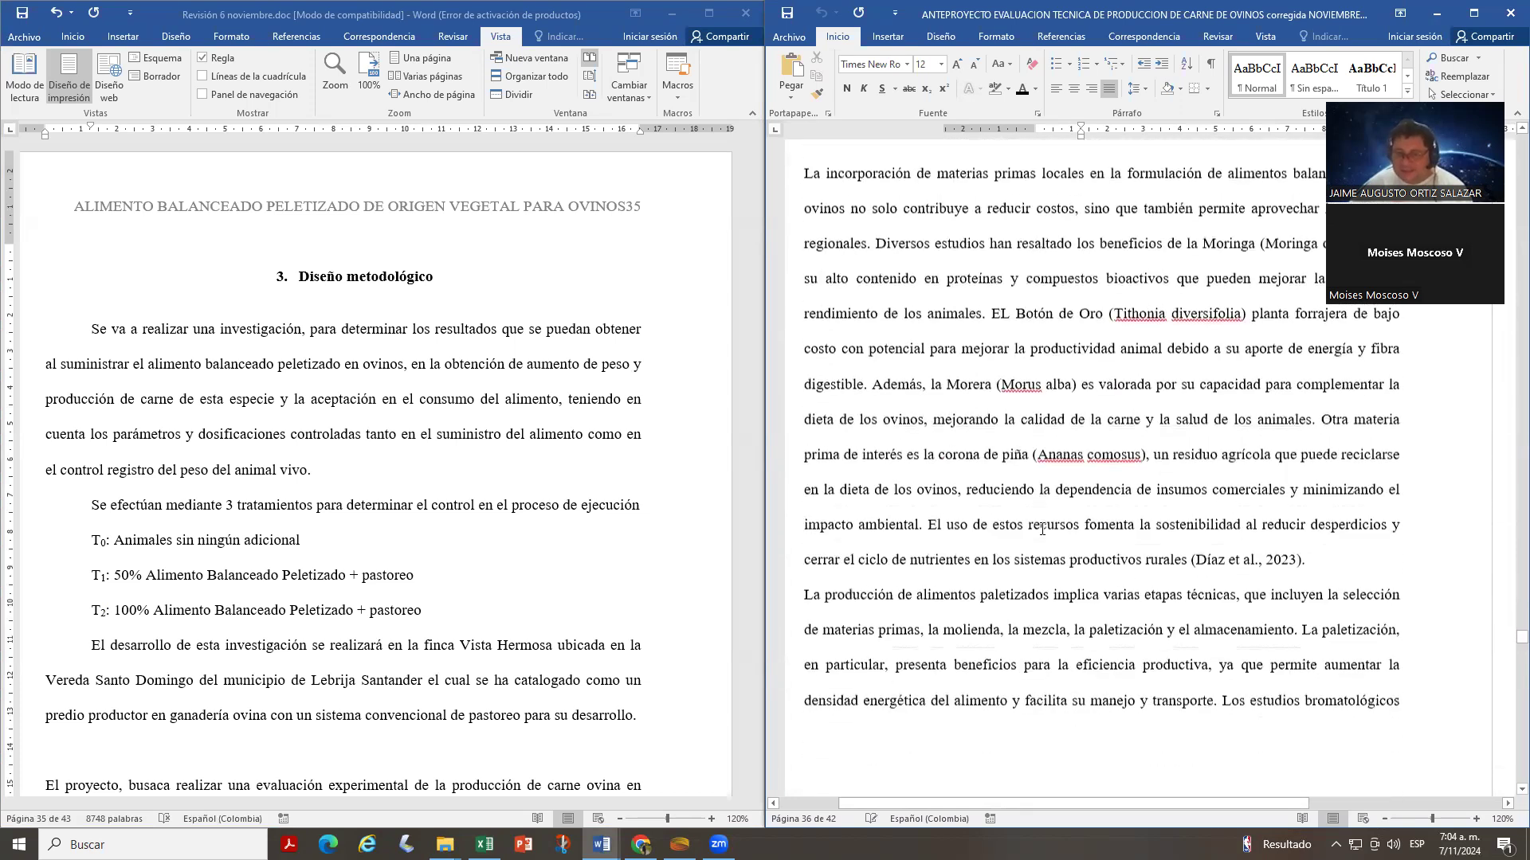
scroll(1052, 535, "down", 1)
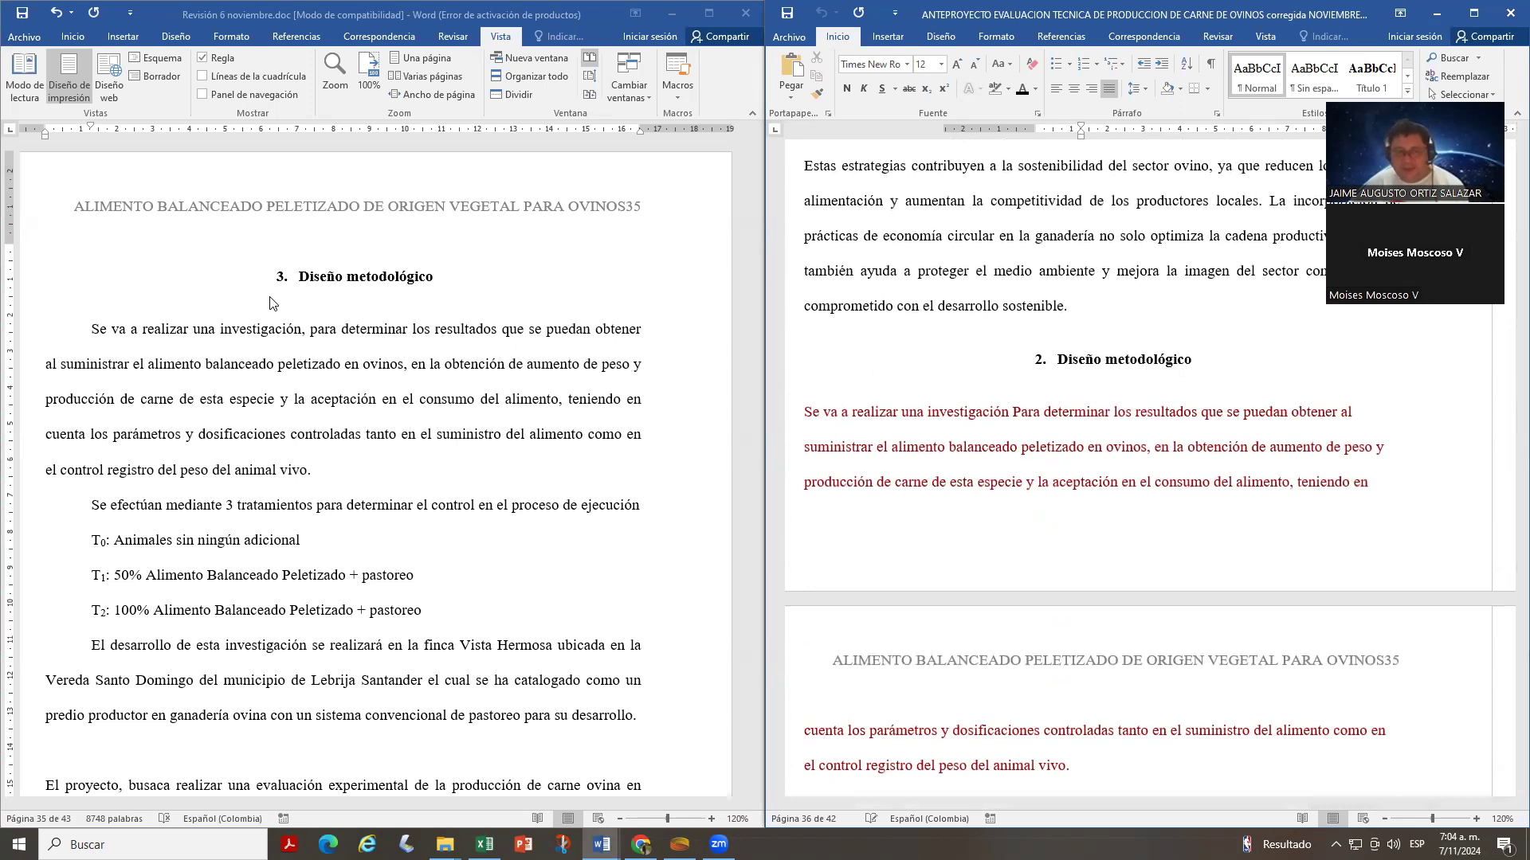
left_click(1022, 410)
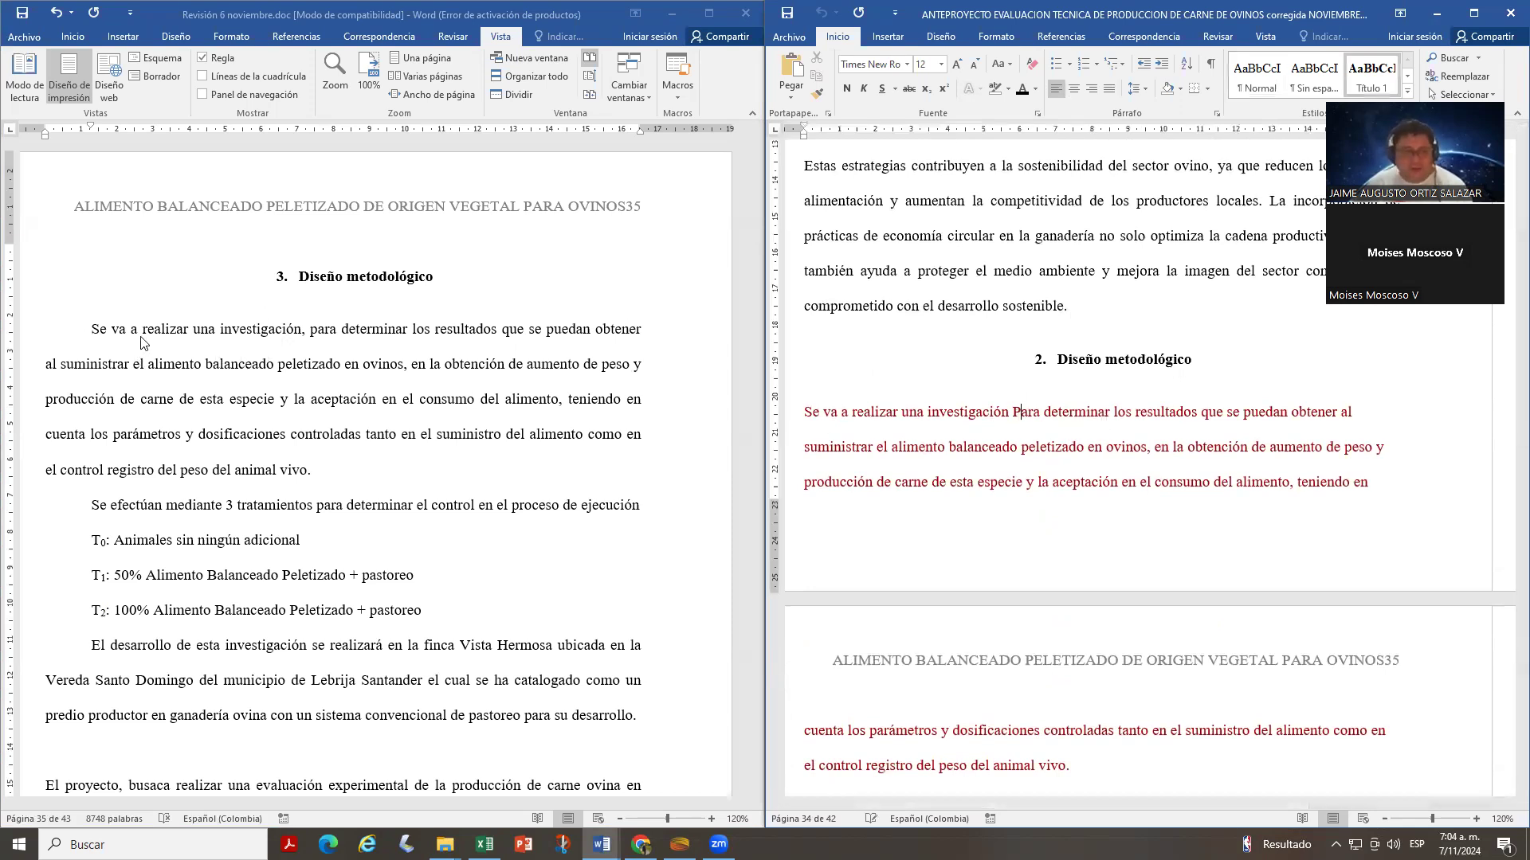
- In the revision document, remove the word "puedan" from "que se puedan obtener" in the first paragraph of Diseño metodológico
left_click(313, 330)
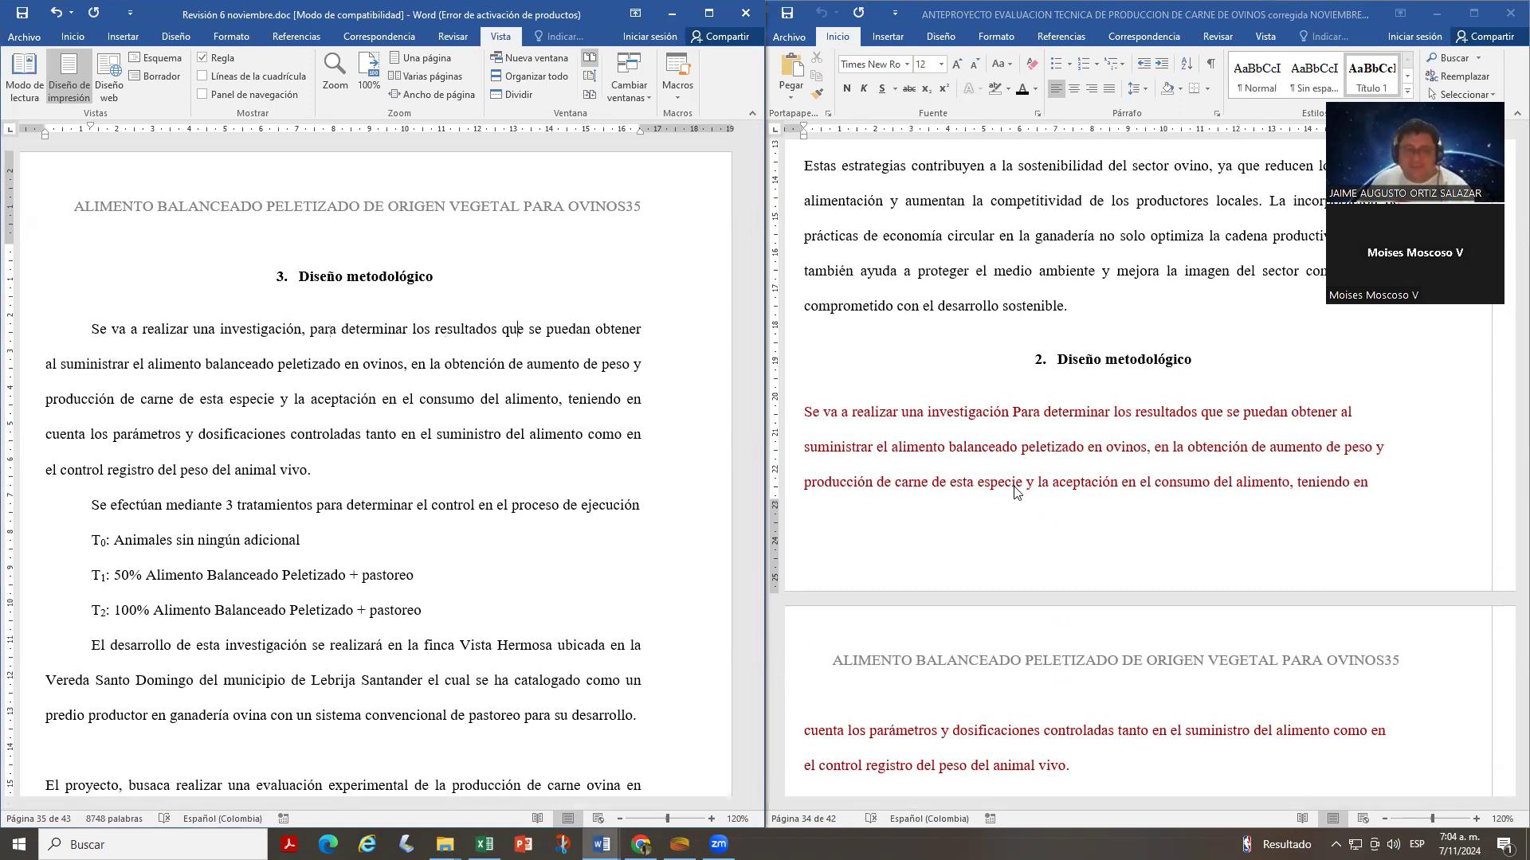
key("ctrl+Right")
key("Right")
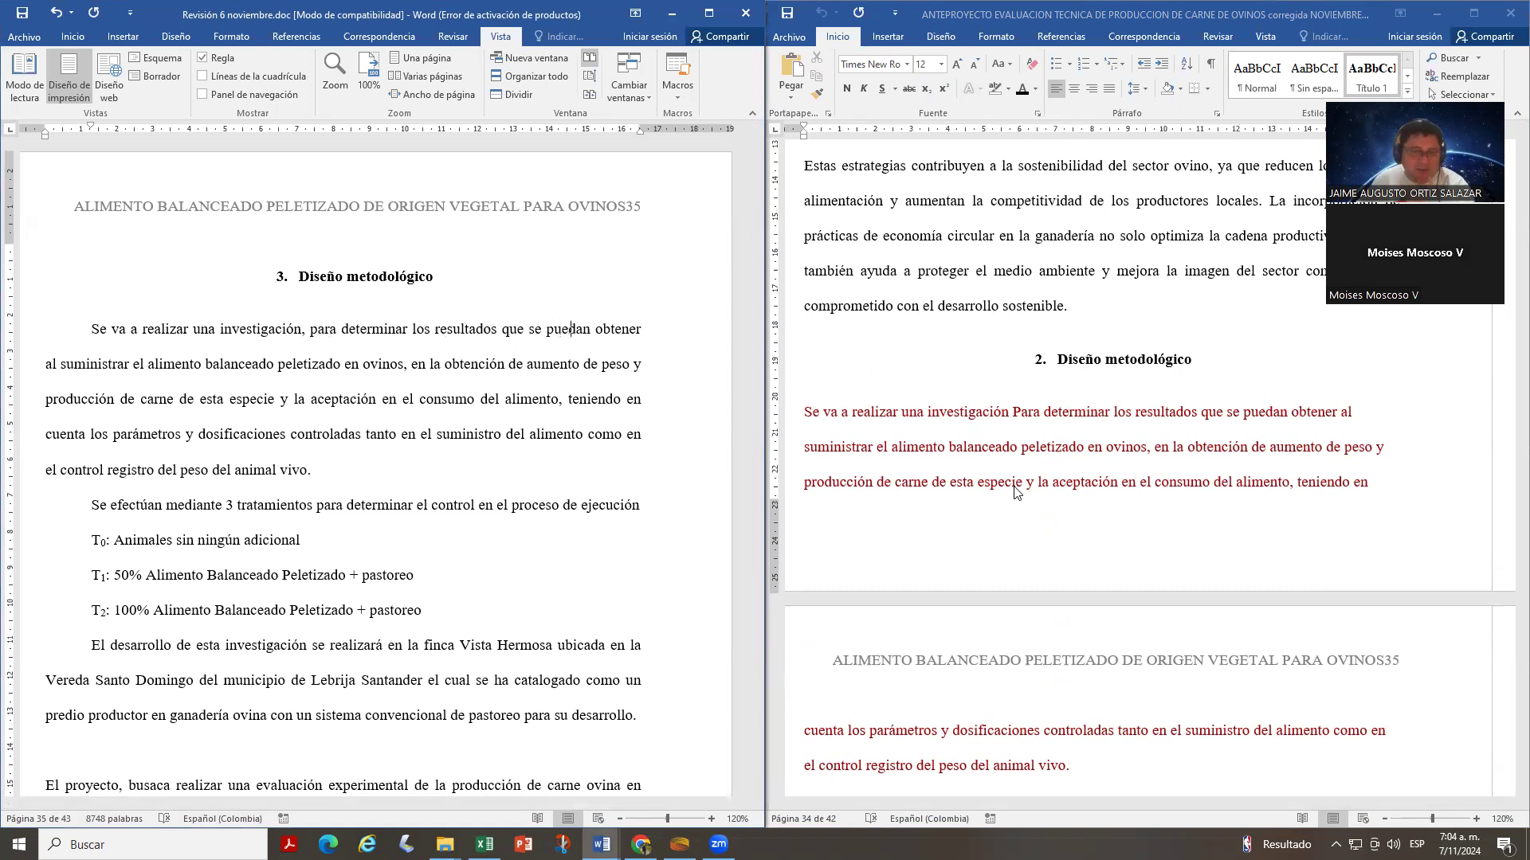
key("BackSpace")
key("BackSpace")
key("BackSpace")
key("BackSpace")
key("BackSpace")
key("BackSpace")
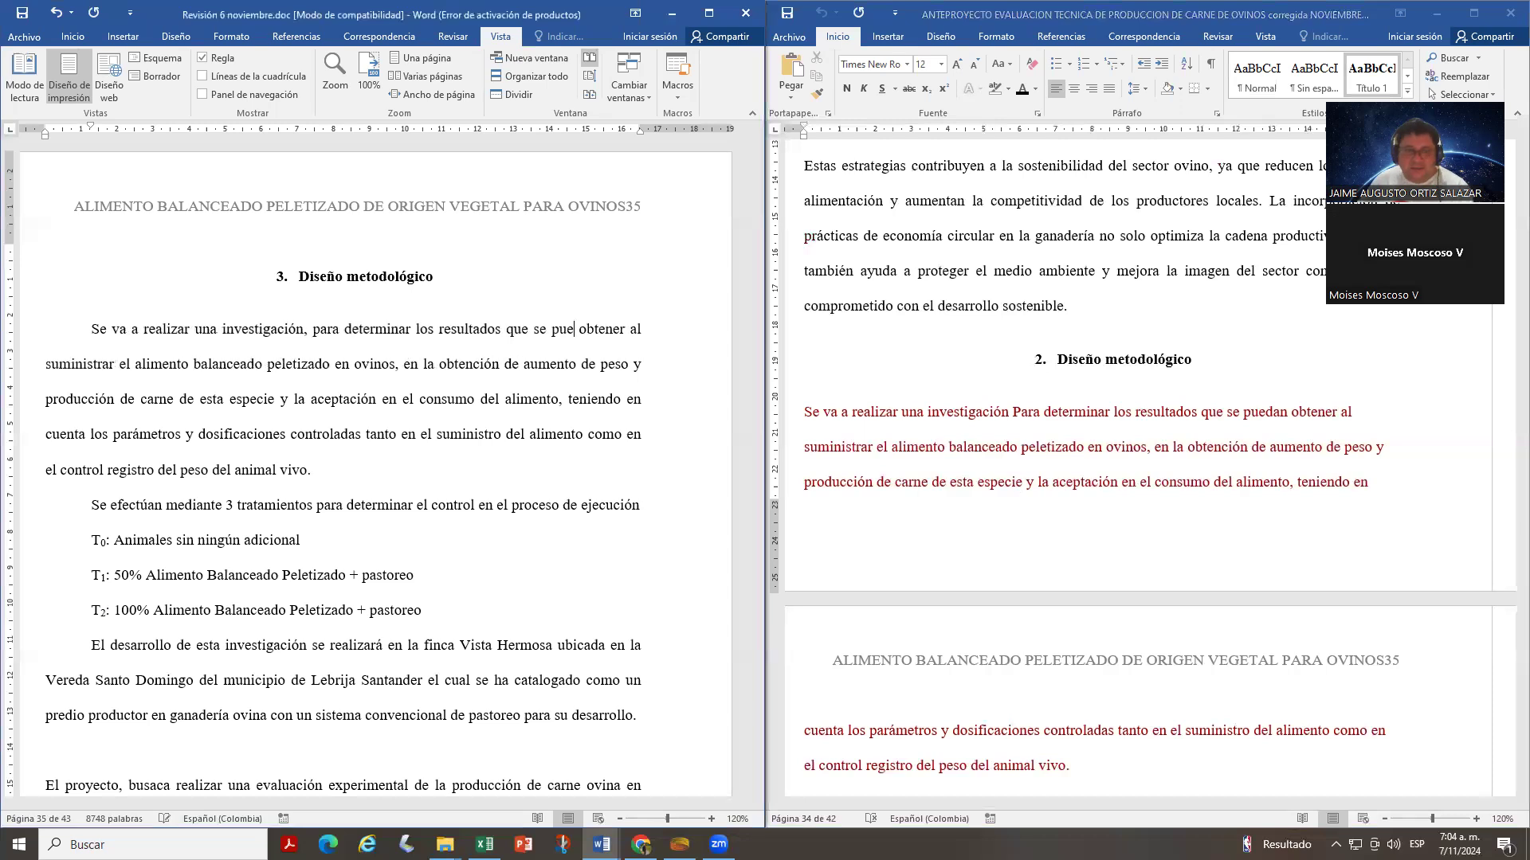
key("BackSpace")
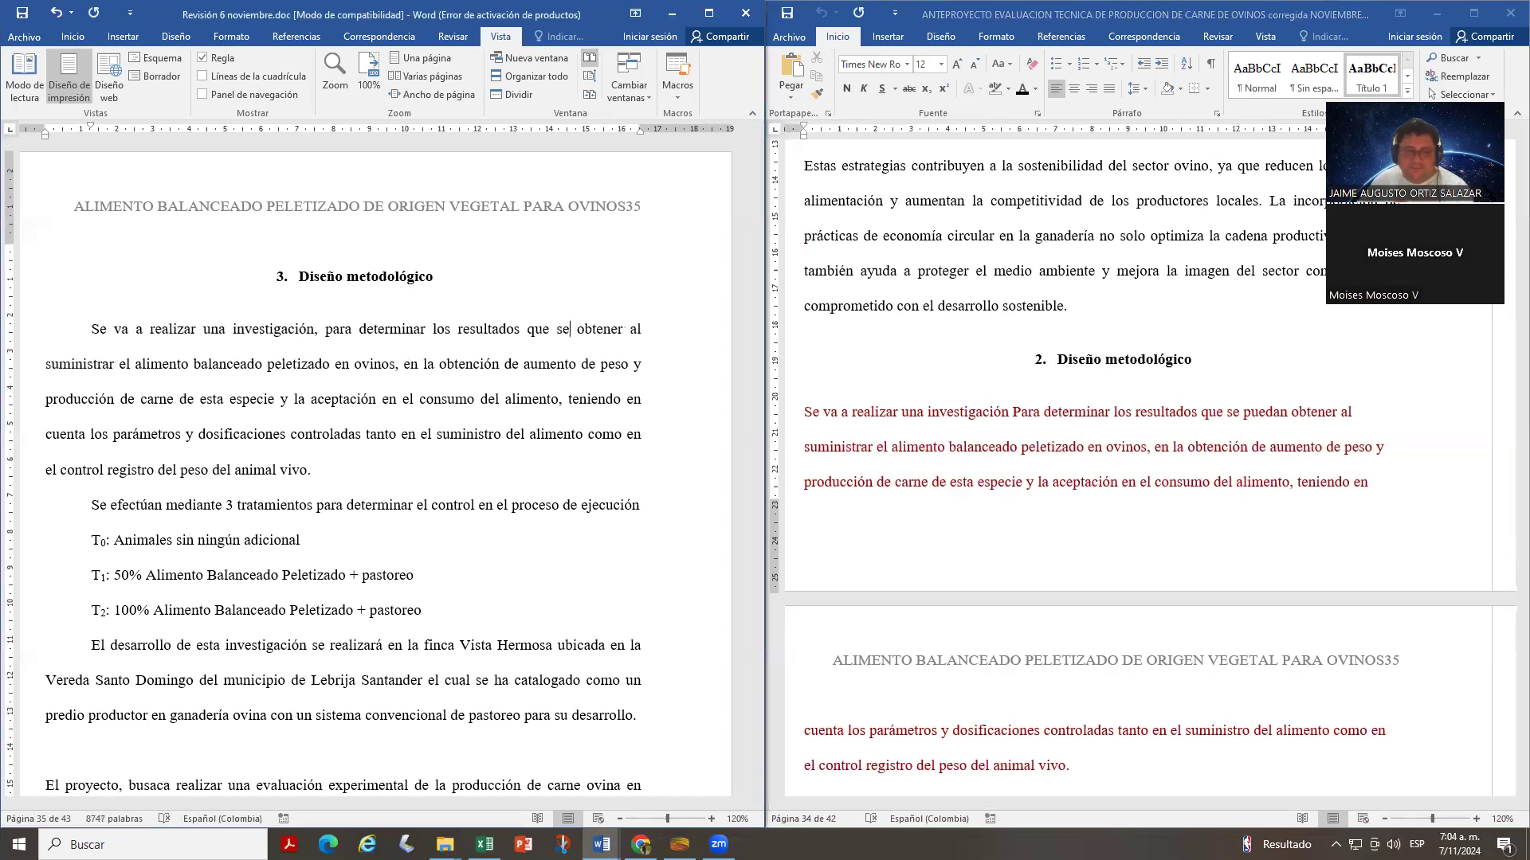
- Change "obtener" to "obtienen" in the first sentence of Diseño metodológico in the revision document
key("BackSpace")
key("BackSpace")
type("ie")
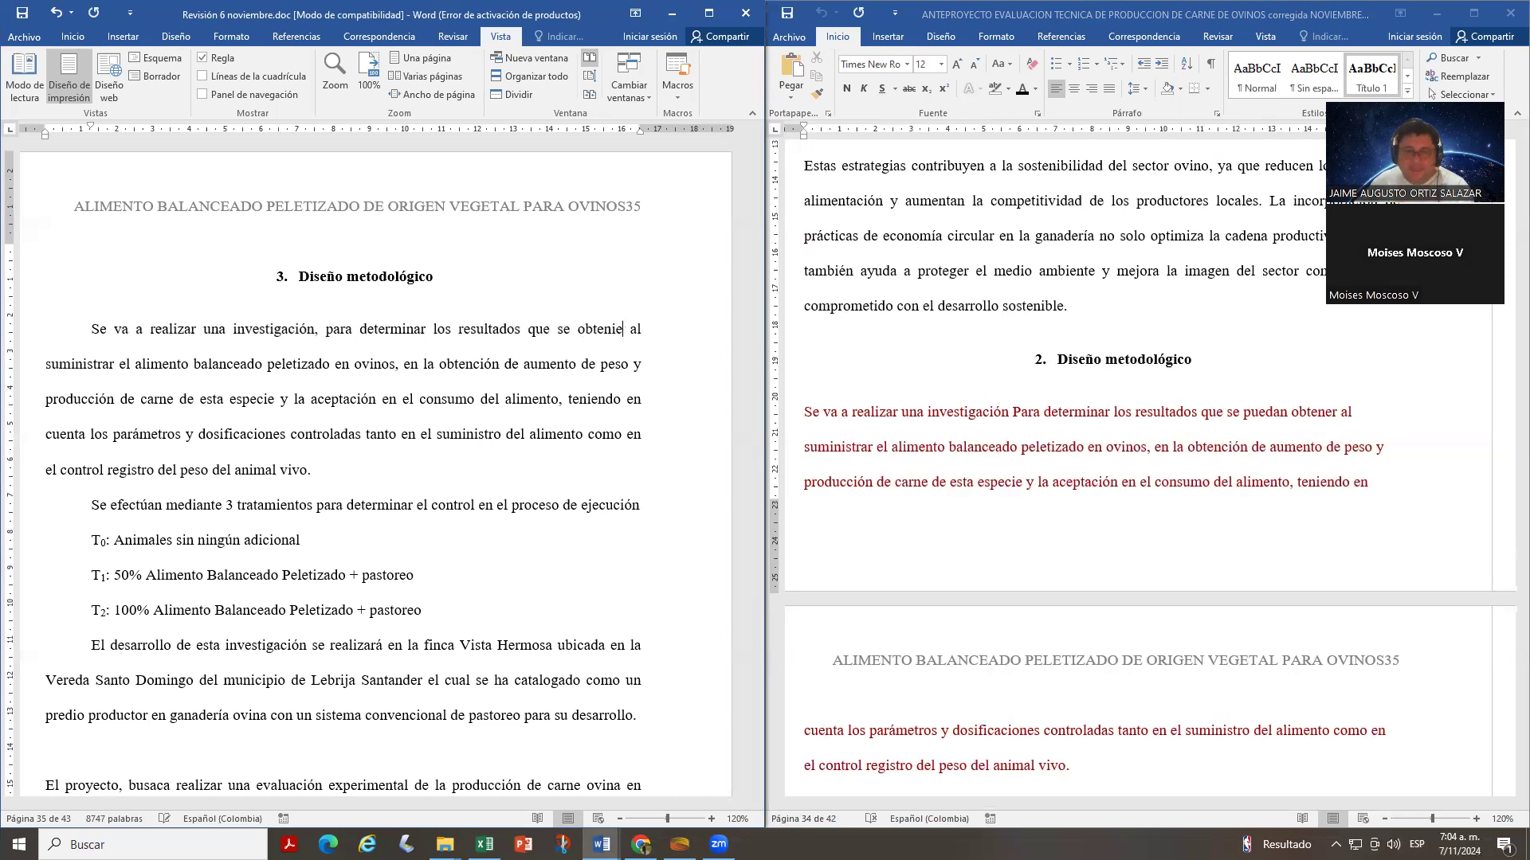
key("BackSpace")
key("BackSpace")
key("BackSpace")
key("BackSpace")
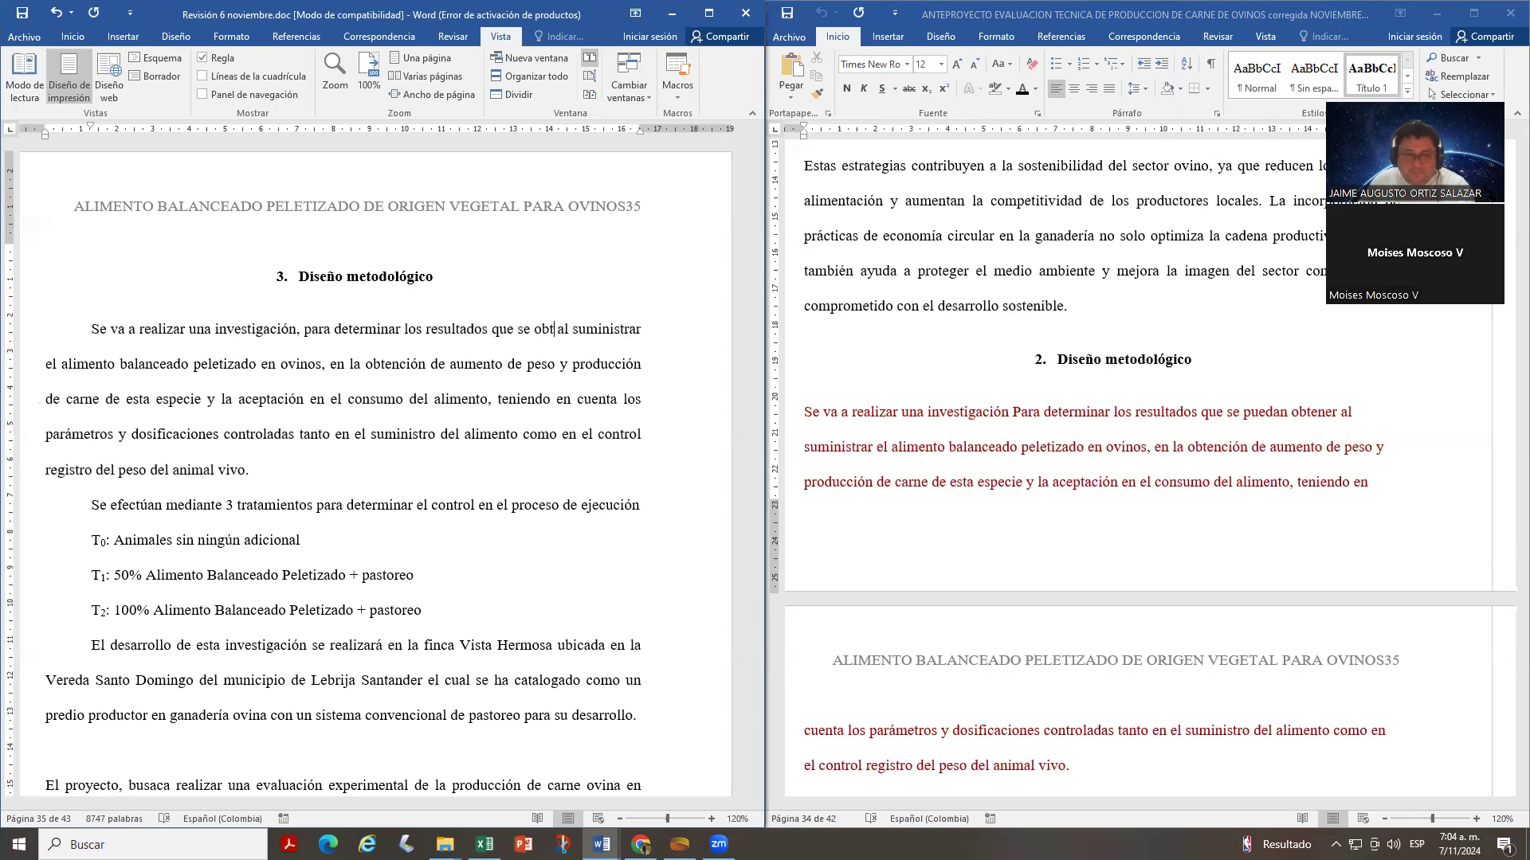
type("ienen")
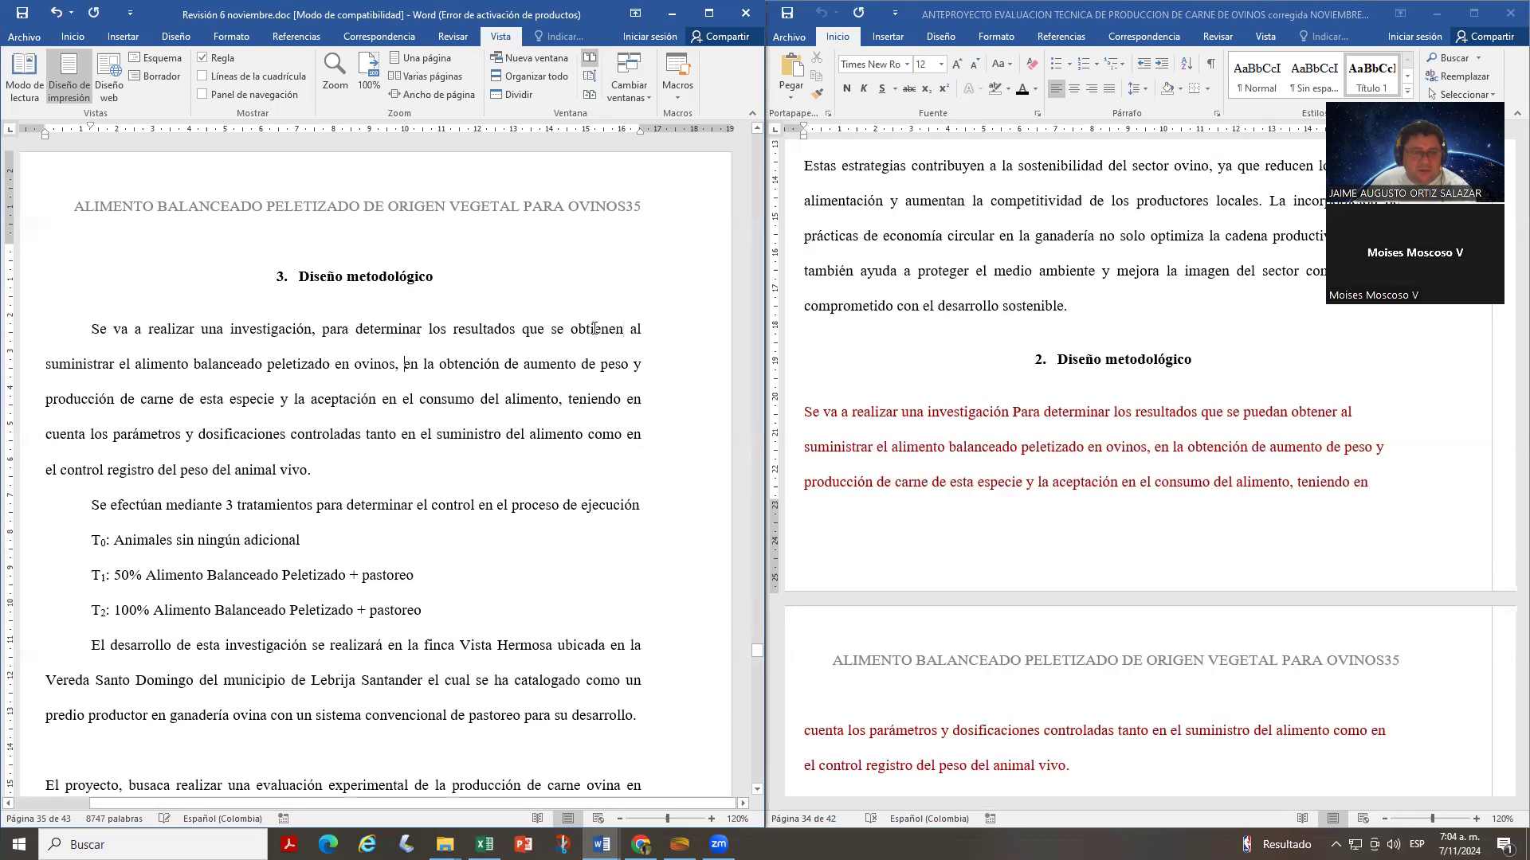
- Insert "en lo referente de las variables ganancia de peso" after "peletizado en ovinos," in the first paragraph of Diseño metodológico
type("e")
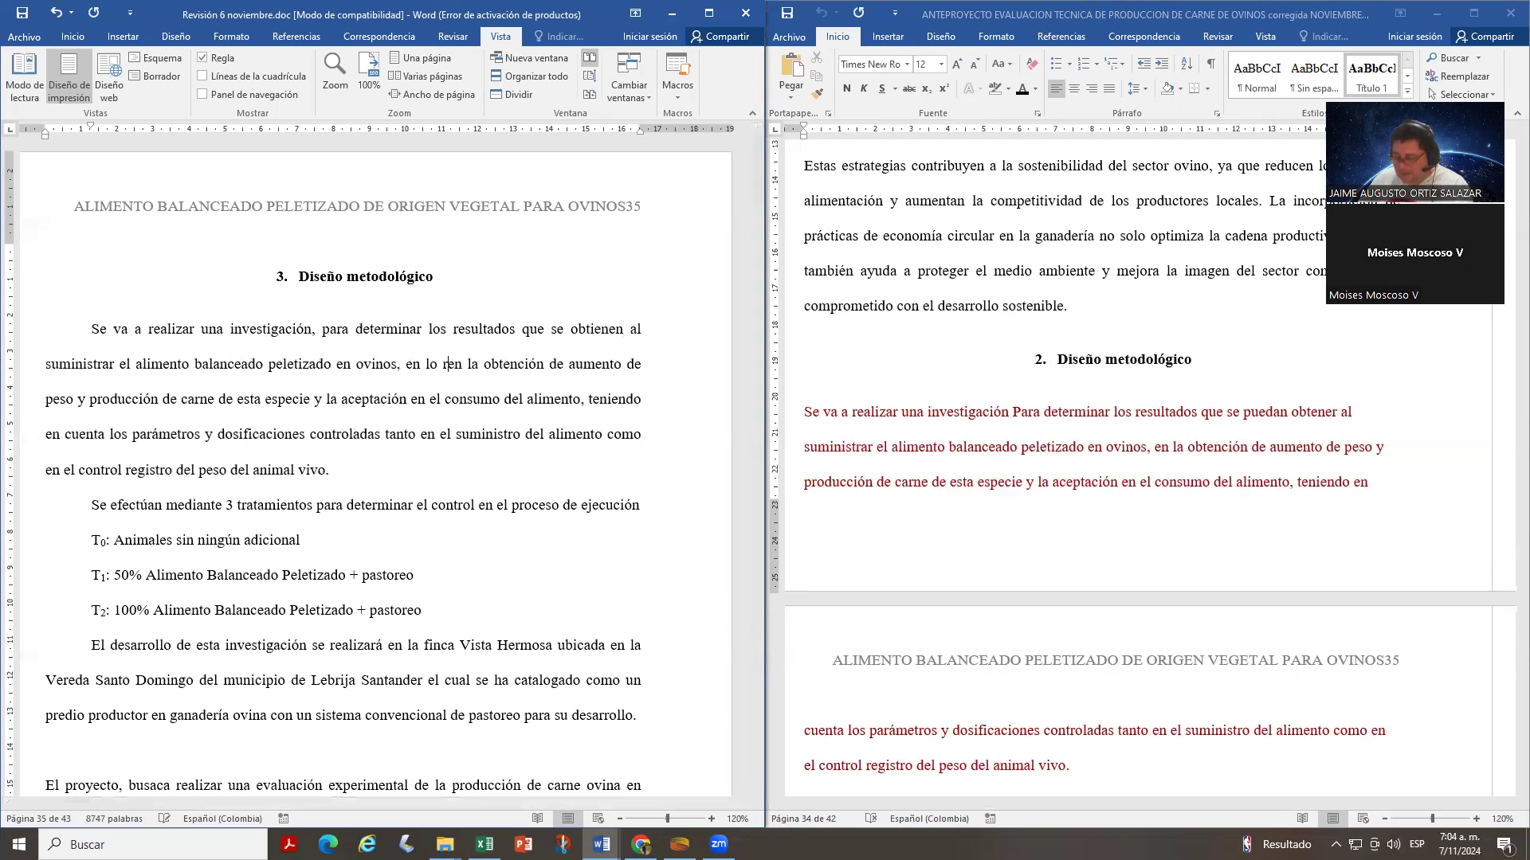
type("n lo referente")
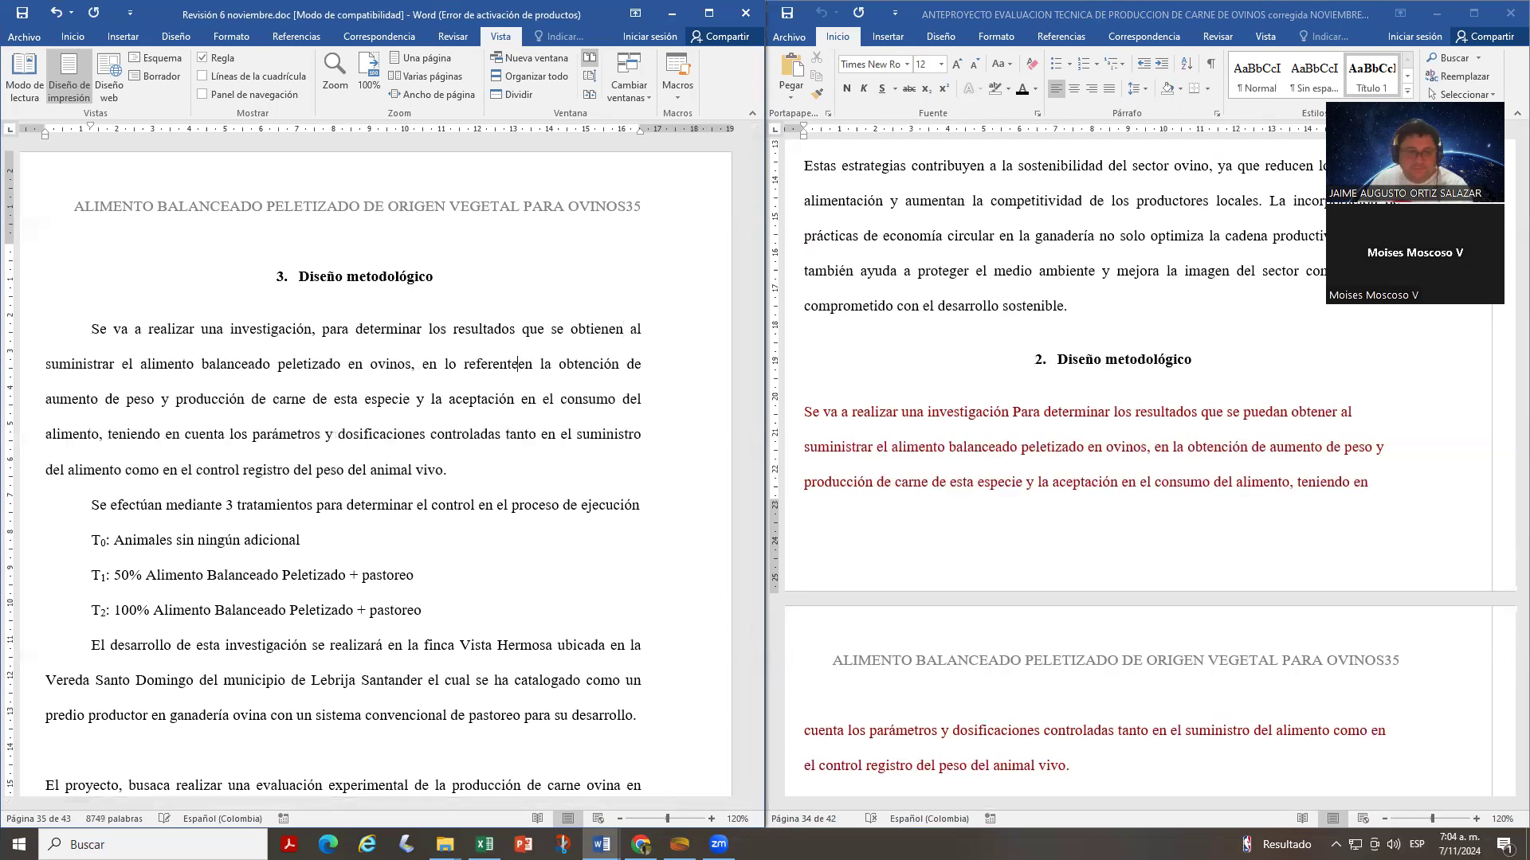
type(" de las ")
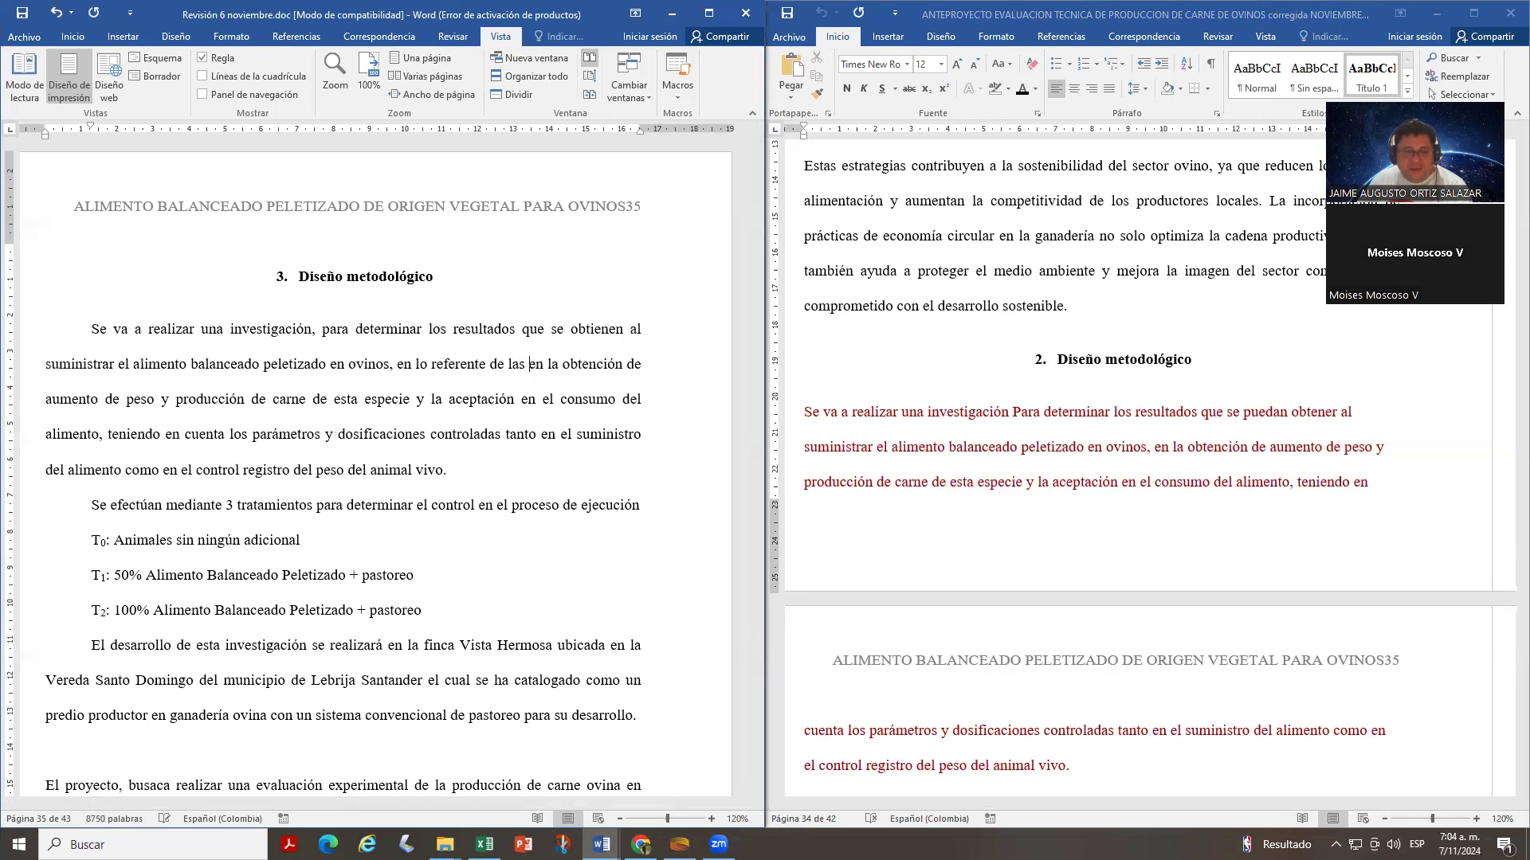
type("varia")
type("bles ")
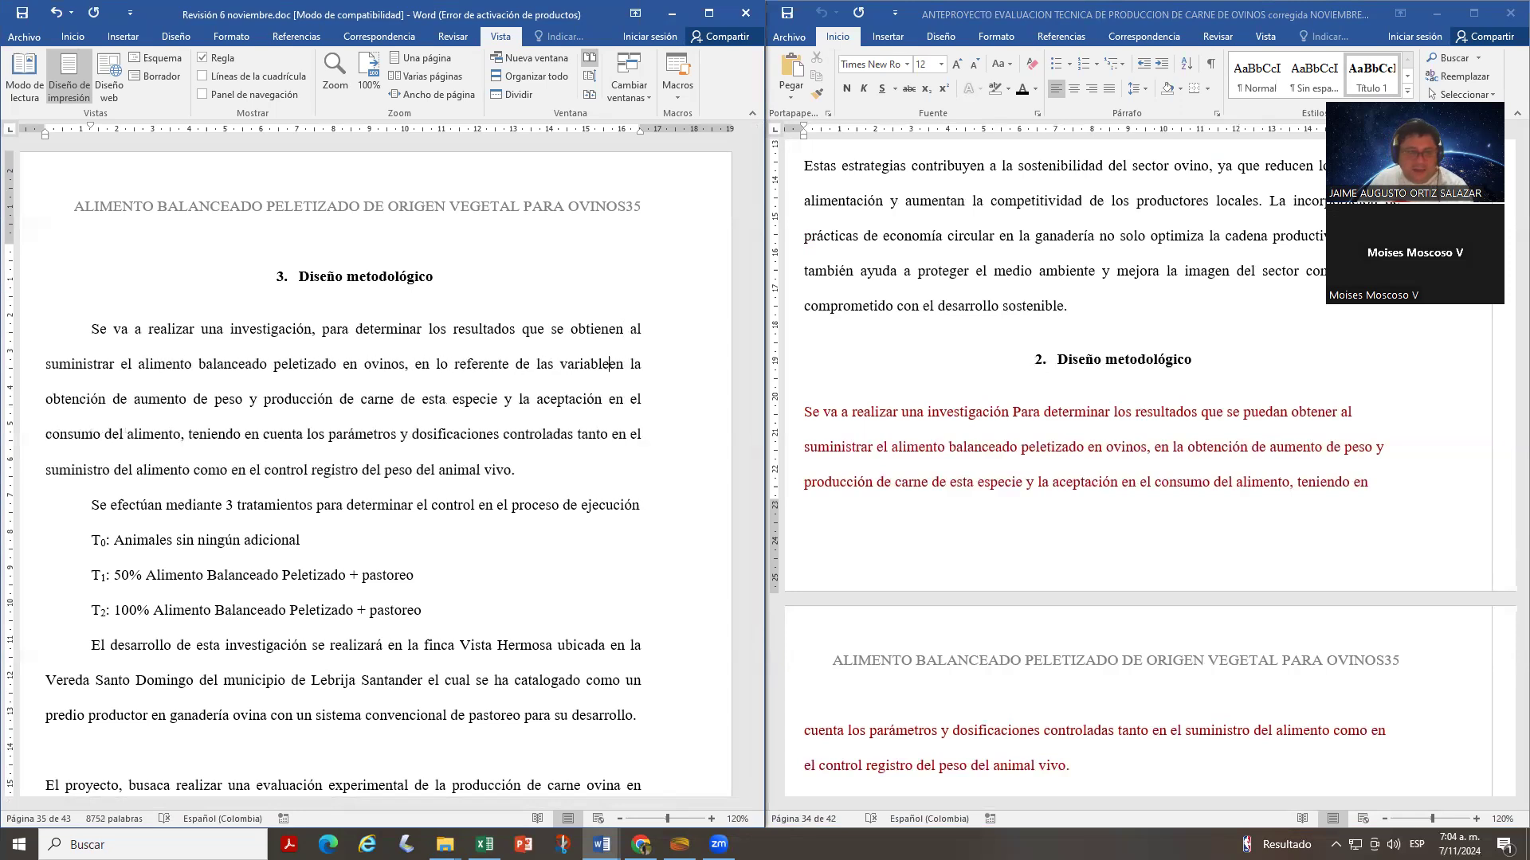
type("ganancia ")
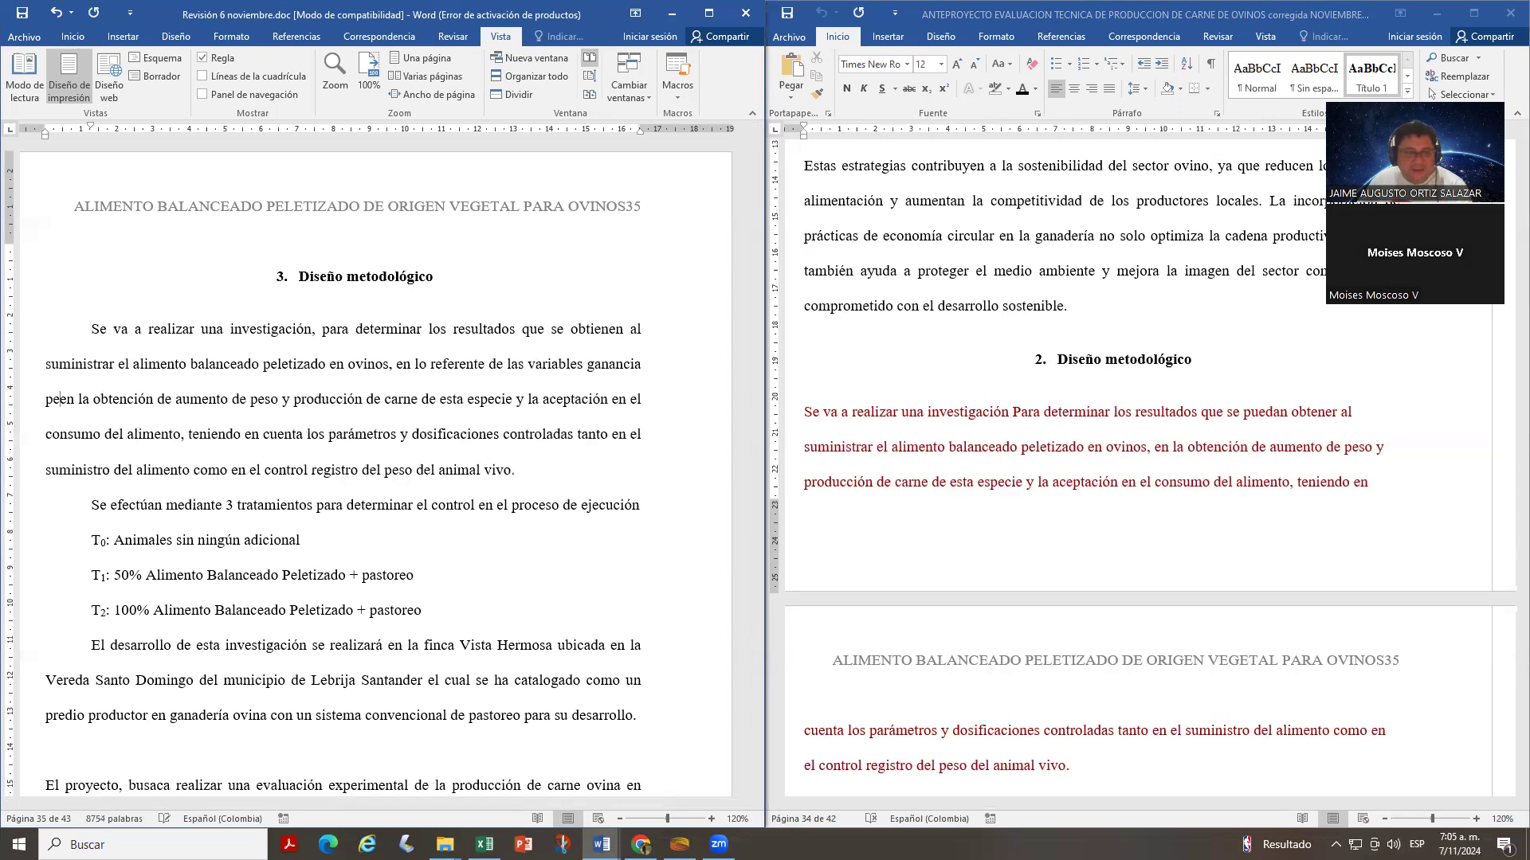
type("de pe")
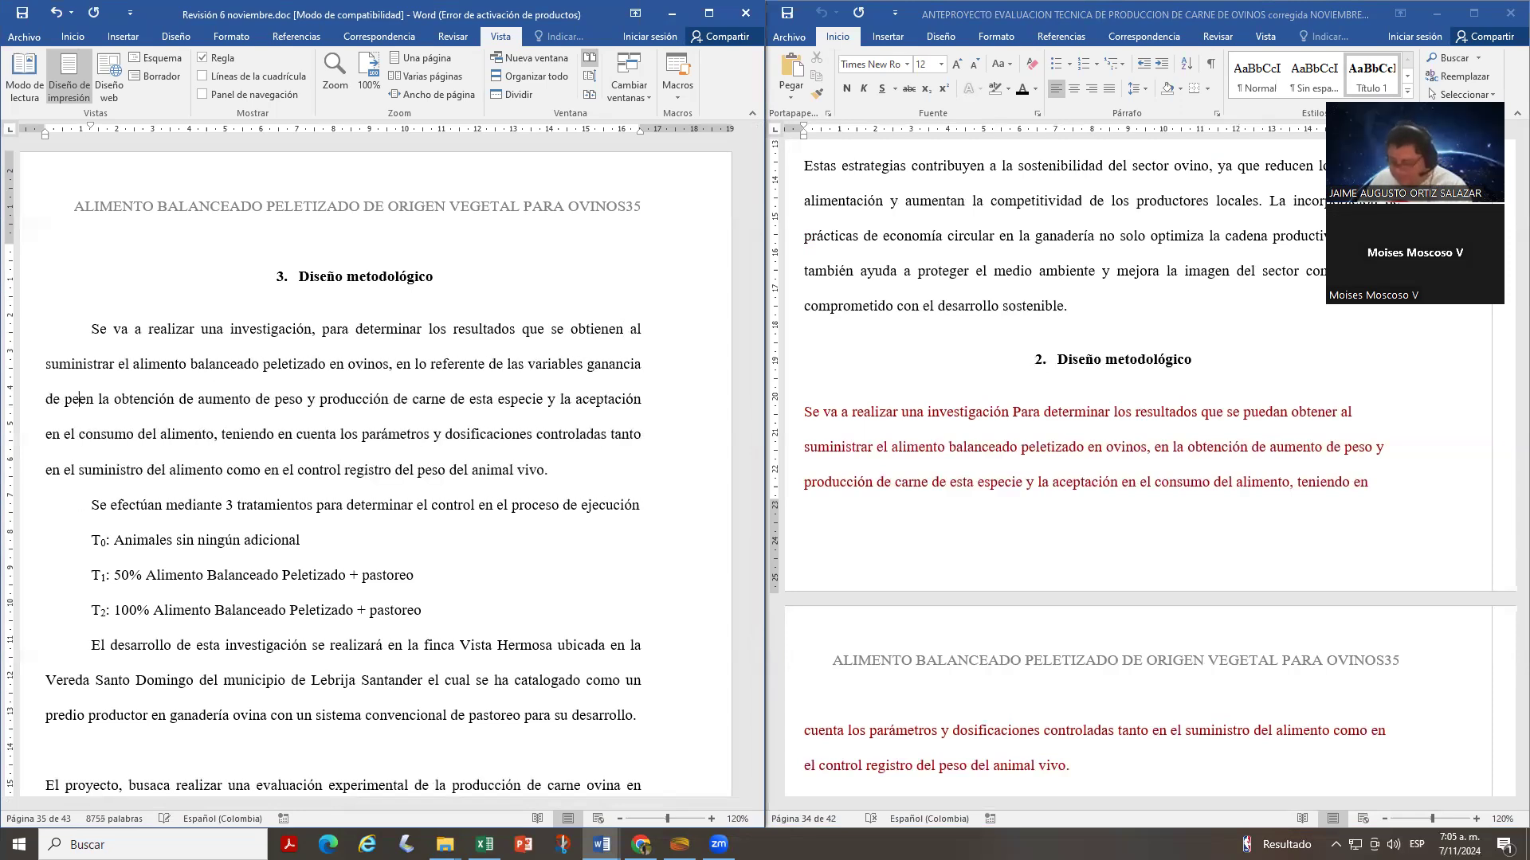
type("so")
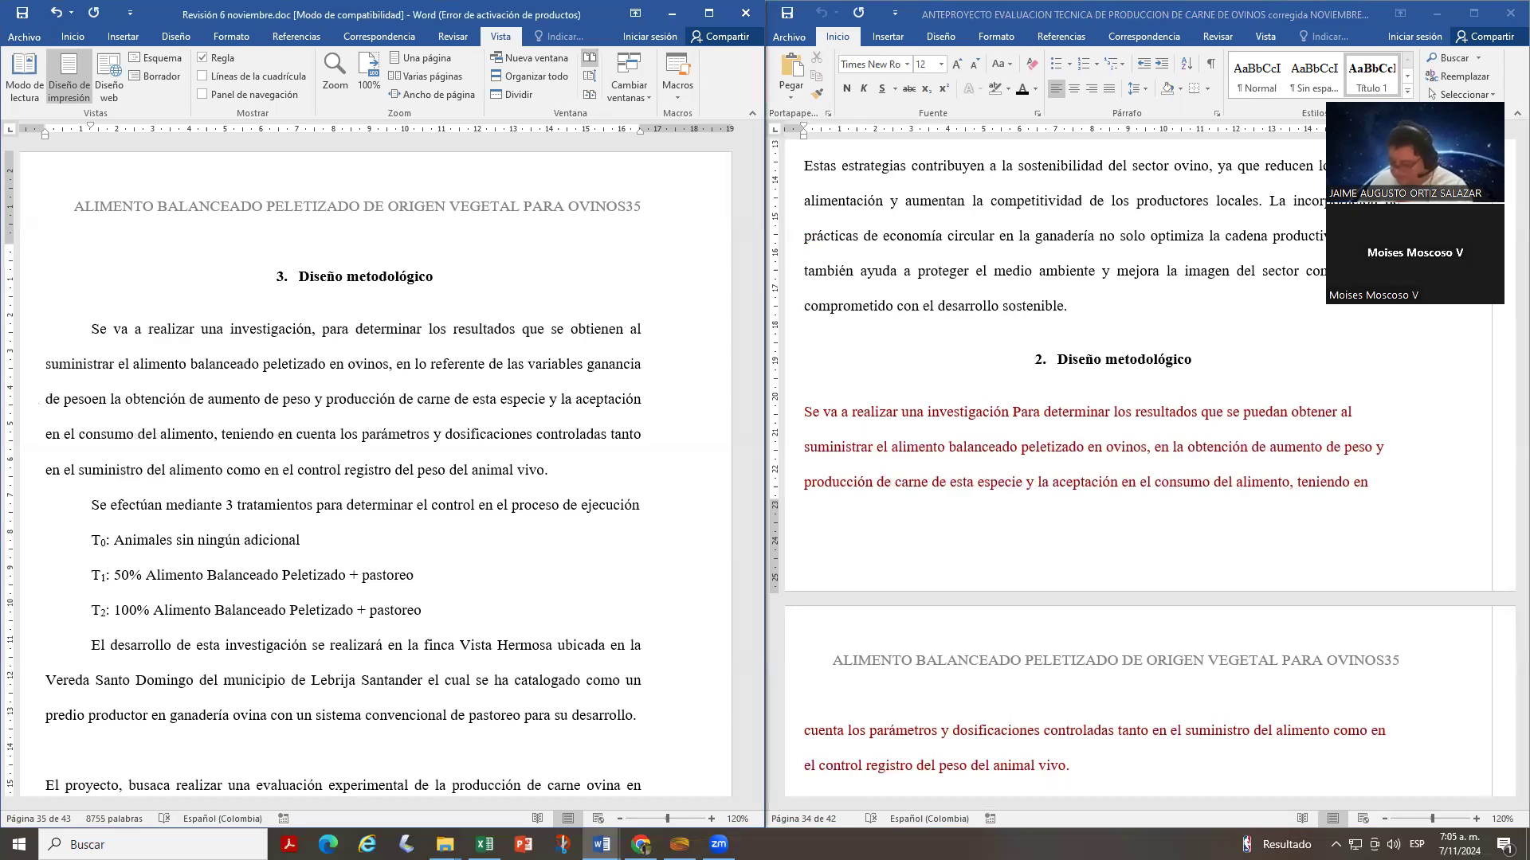
- Continue the list of variables after "ganancia de peso" with ", velocidad de crecimiento, rendimiento en canal"
type(", velocidad de crc")
key("BackSpace")
type("ecimient")
type("o")
type(", rendim")
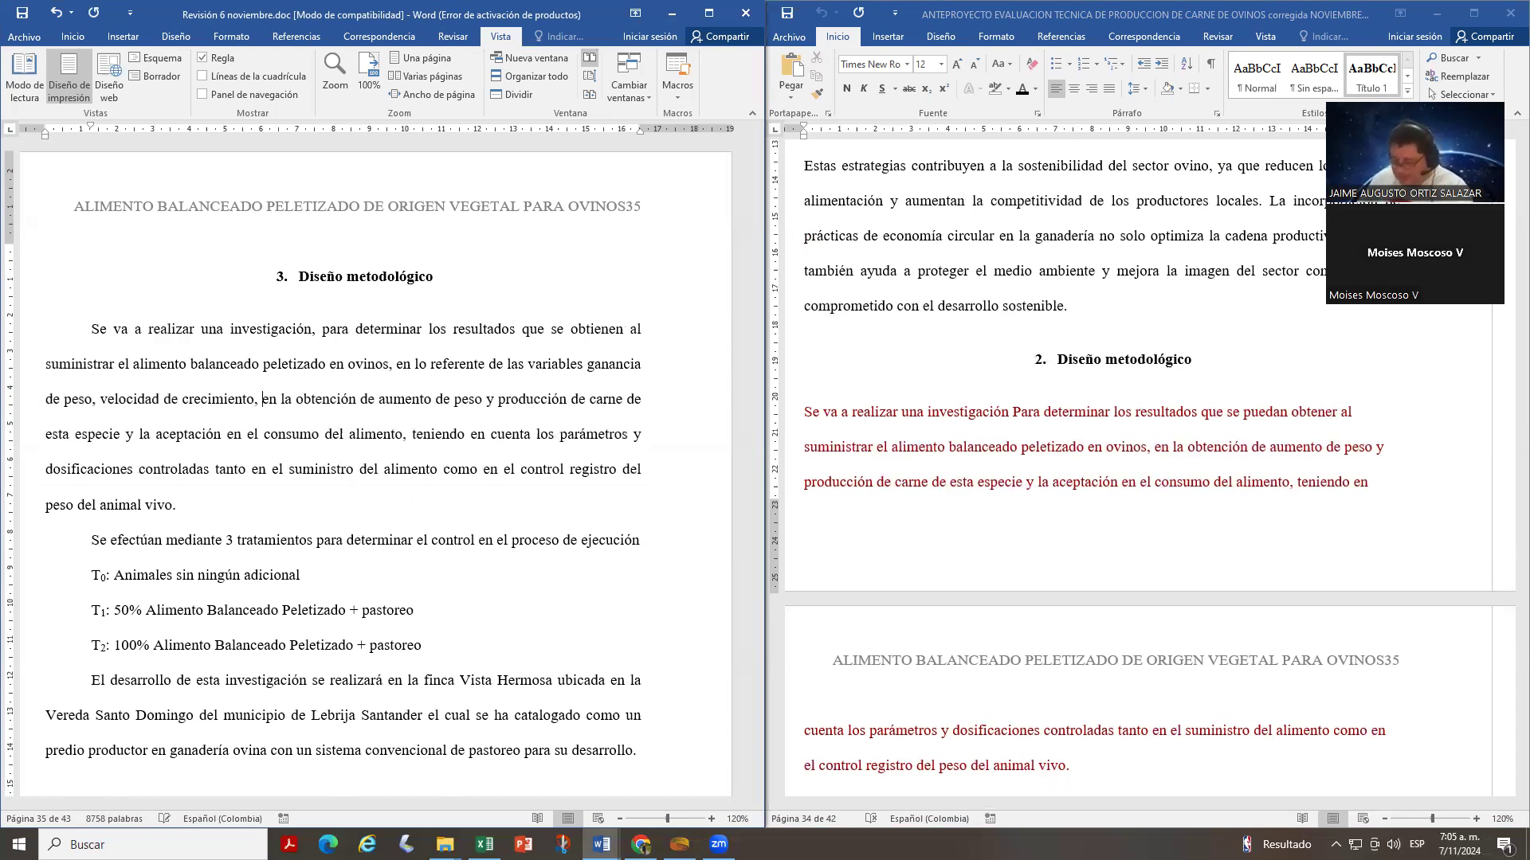
type("iento en ca")
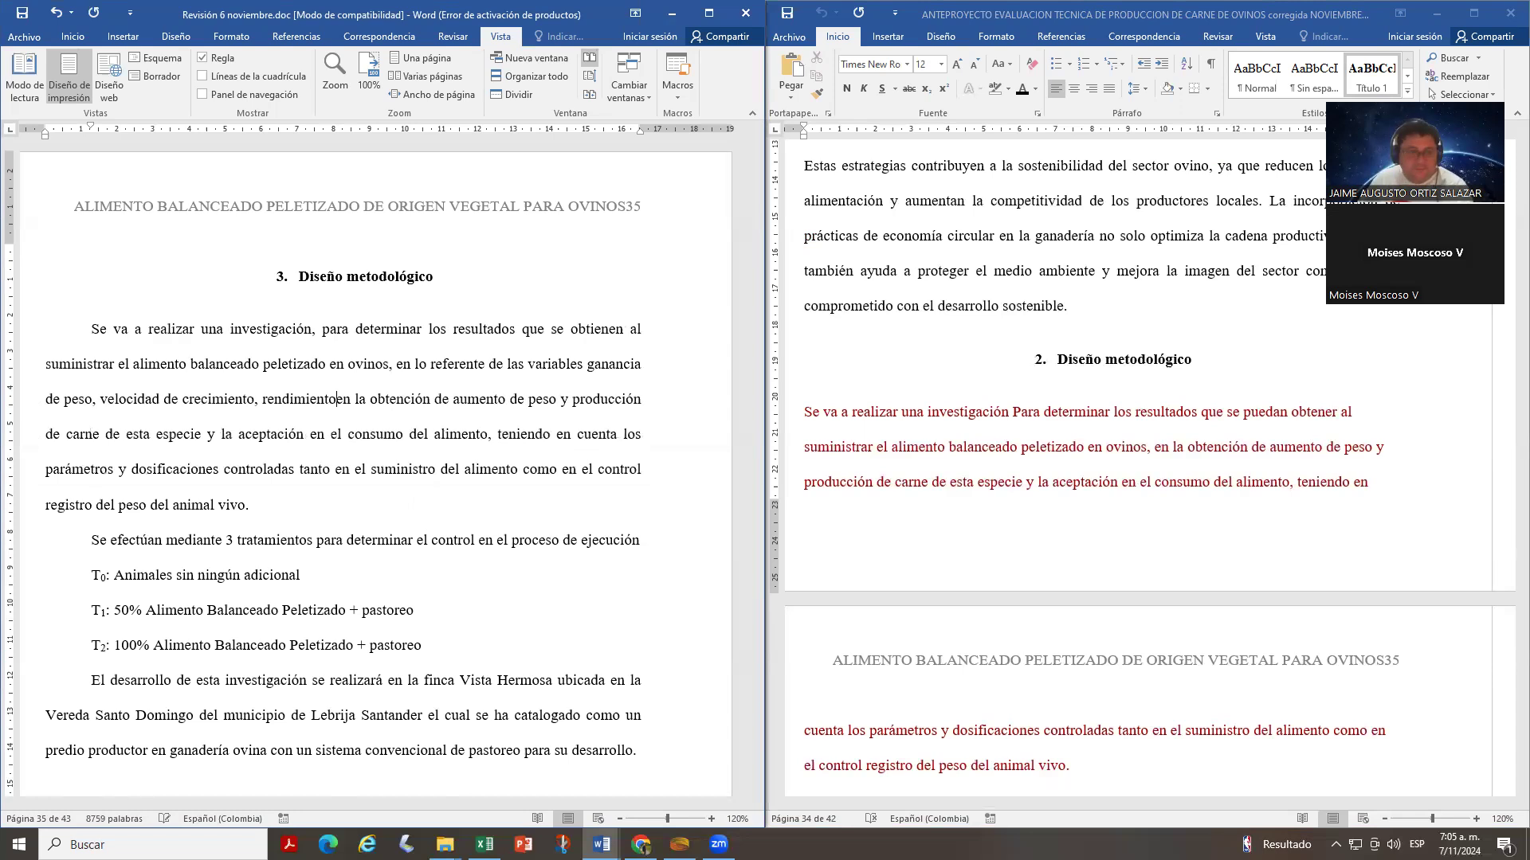
type("na")
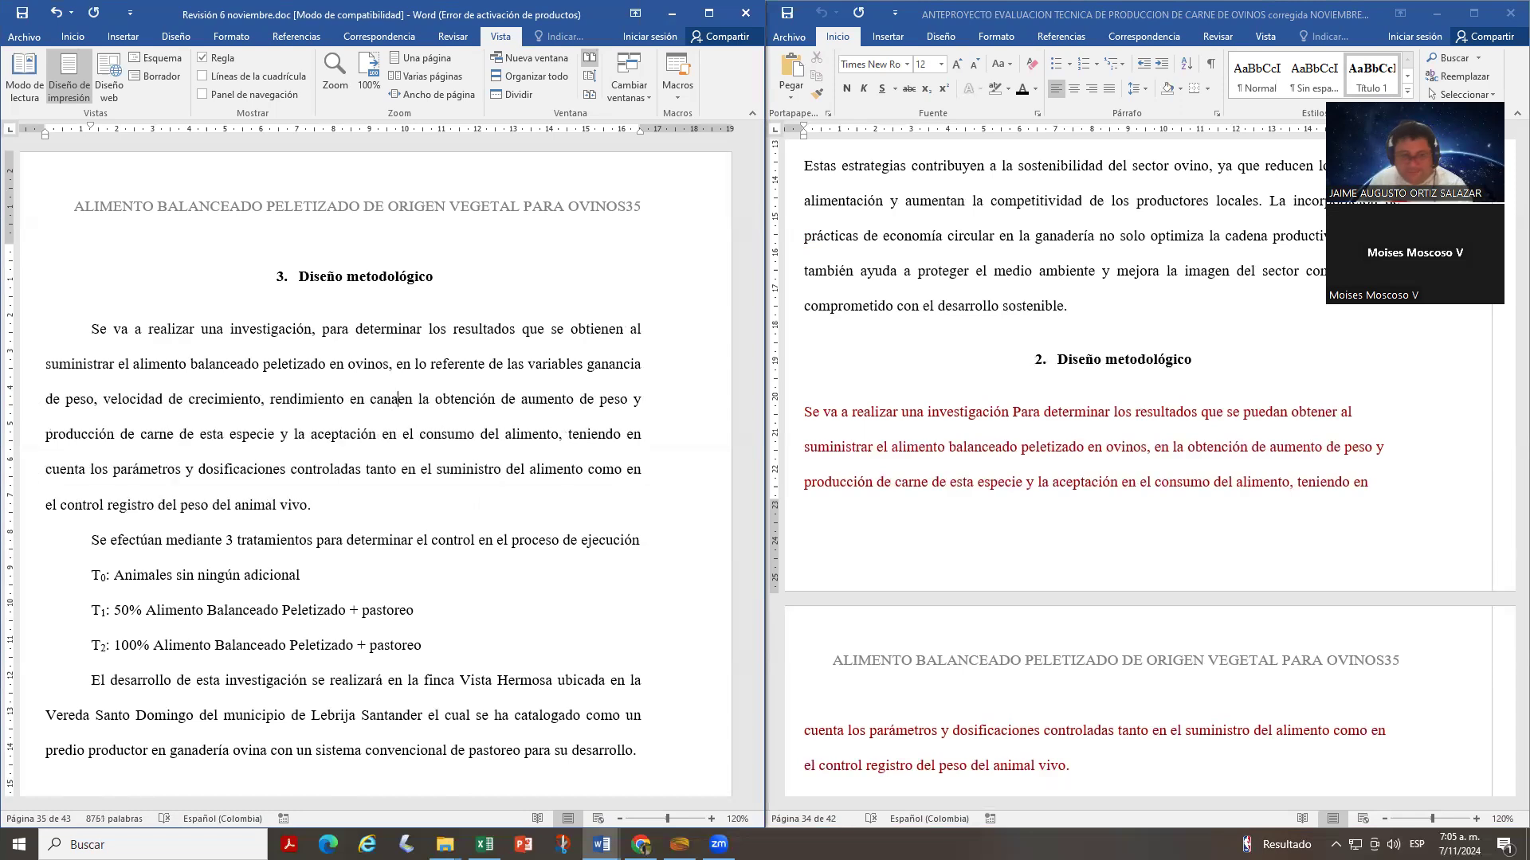
type("l")
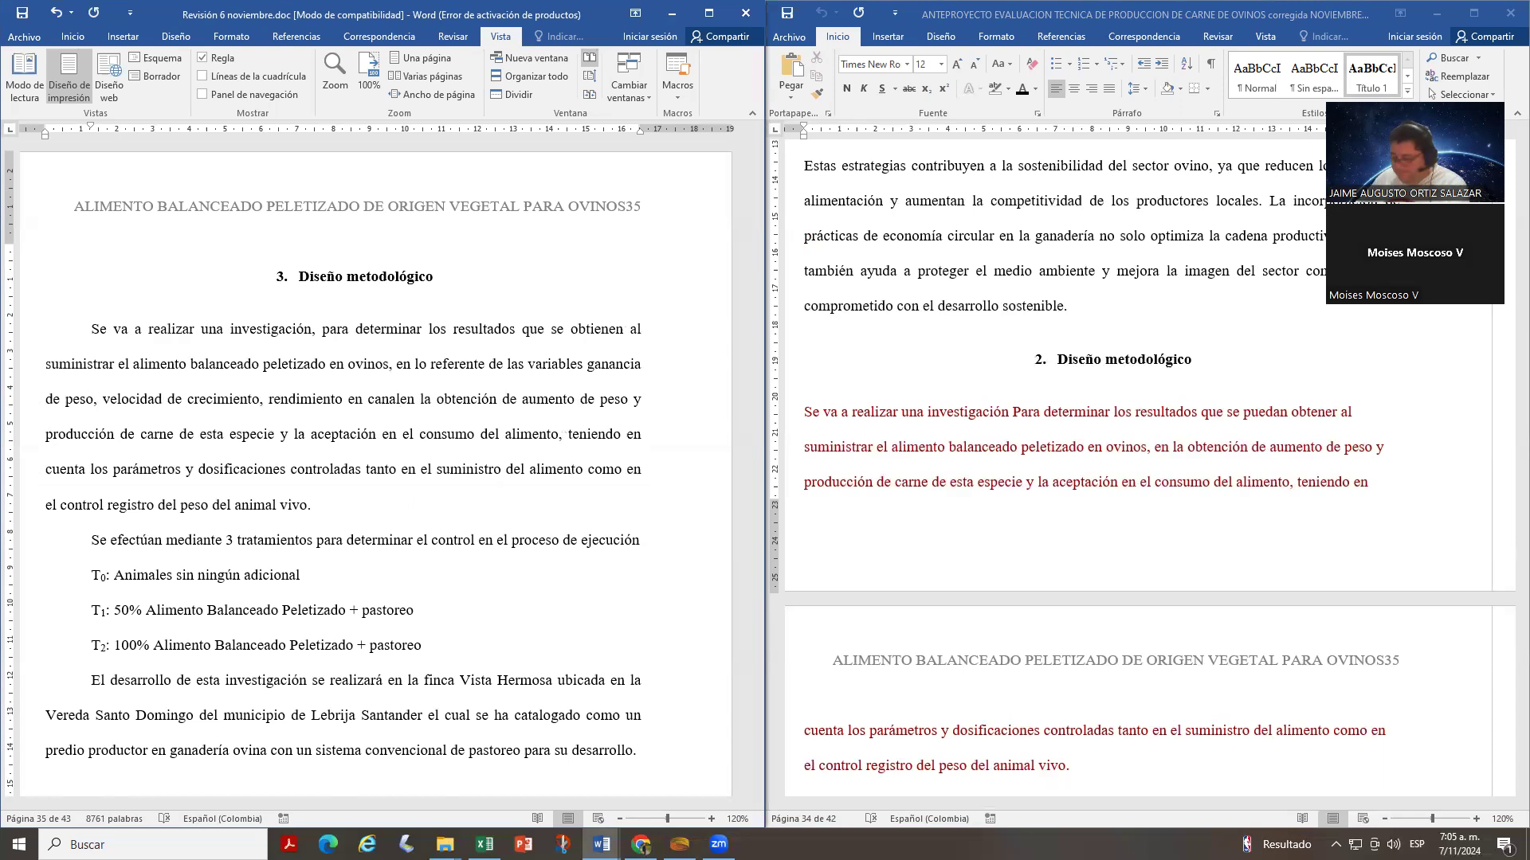
- Add "para la producción de carne" after "rendimiento en canal" in the first paragraph
type(" para")
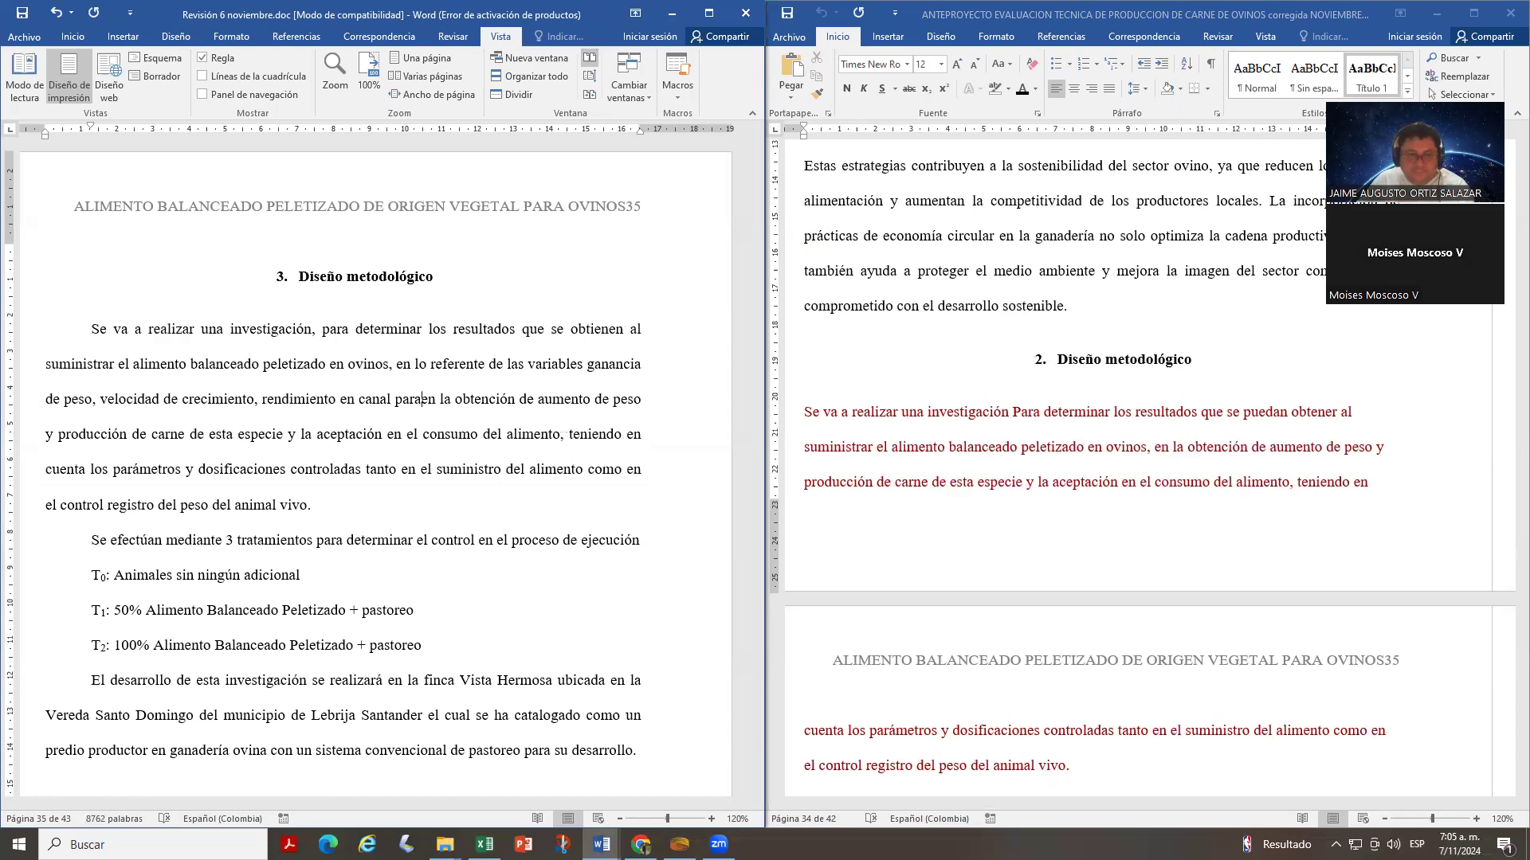
type(" la produ")
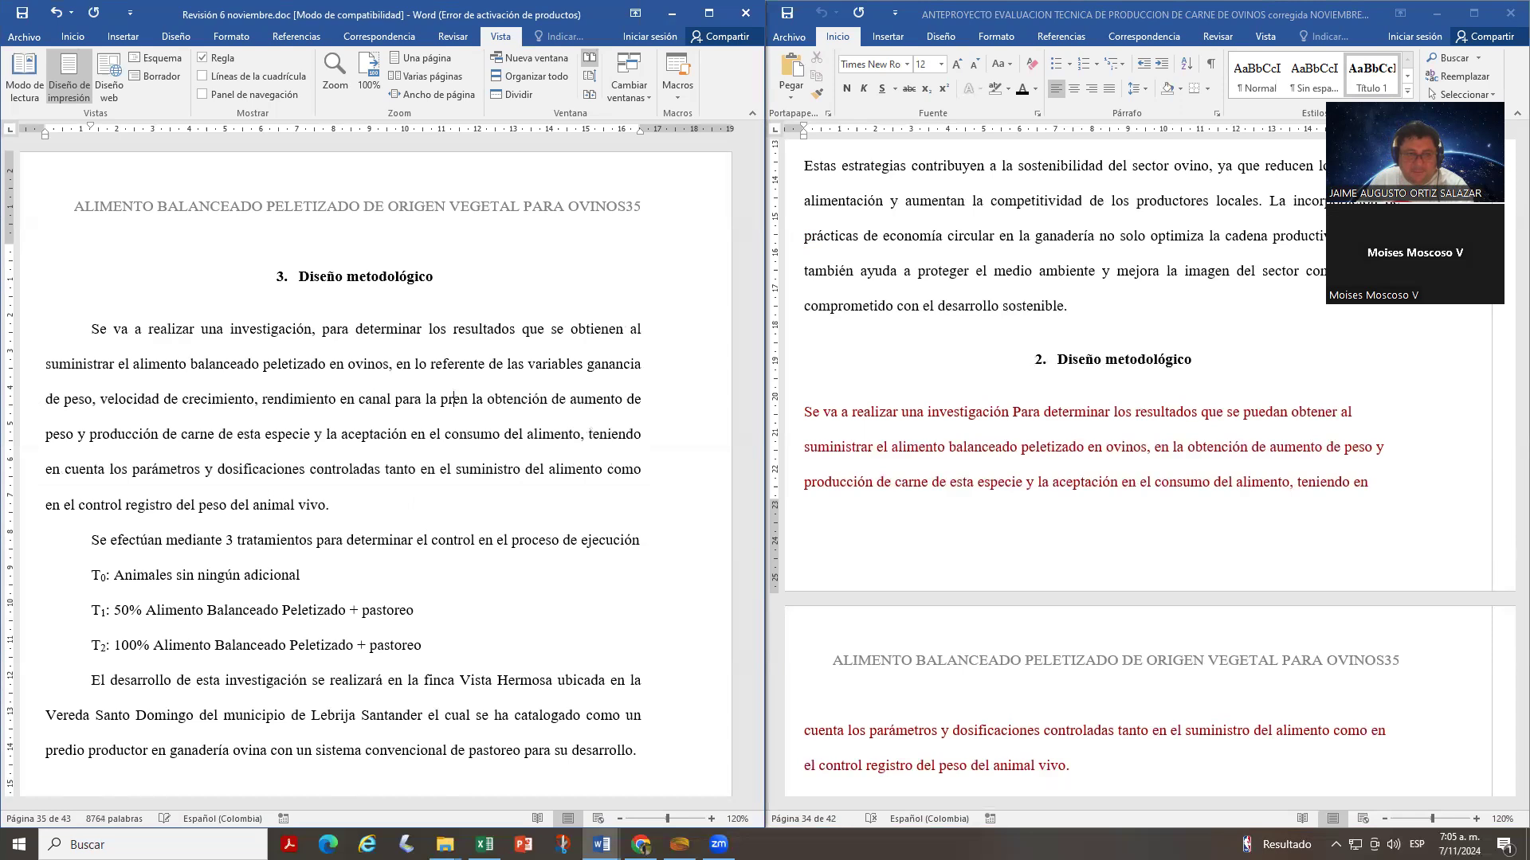
type("cción de car")
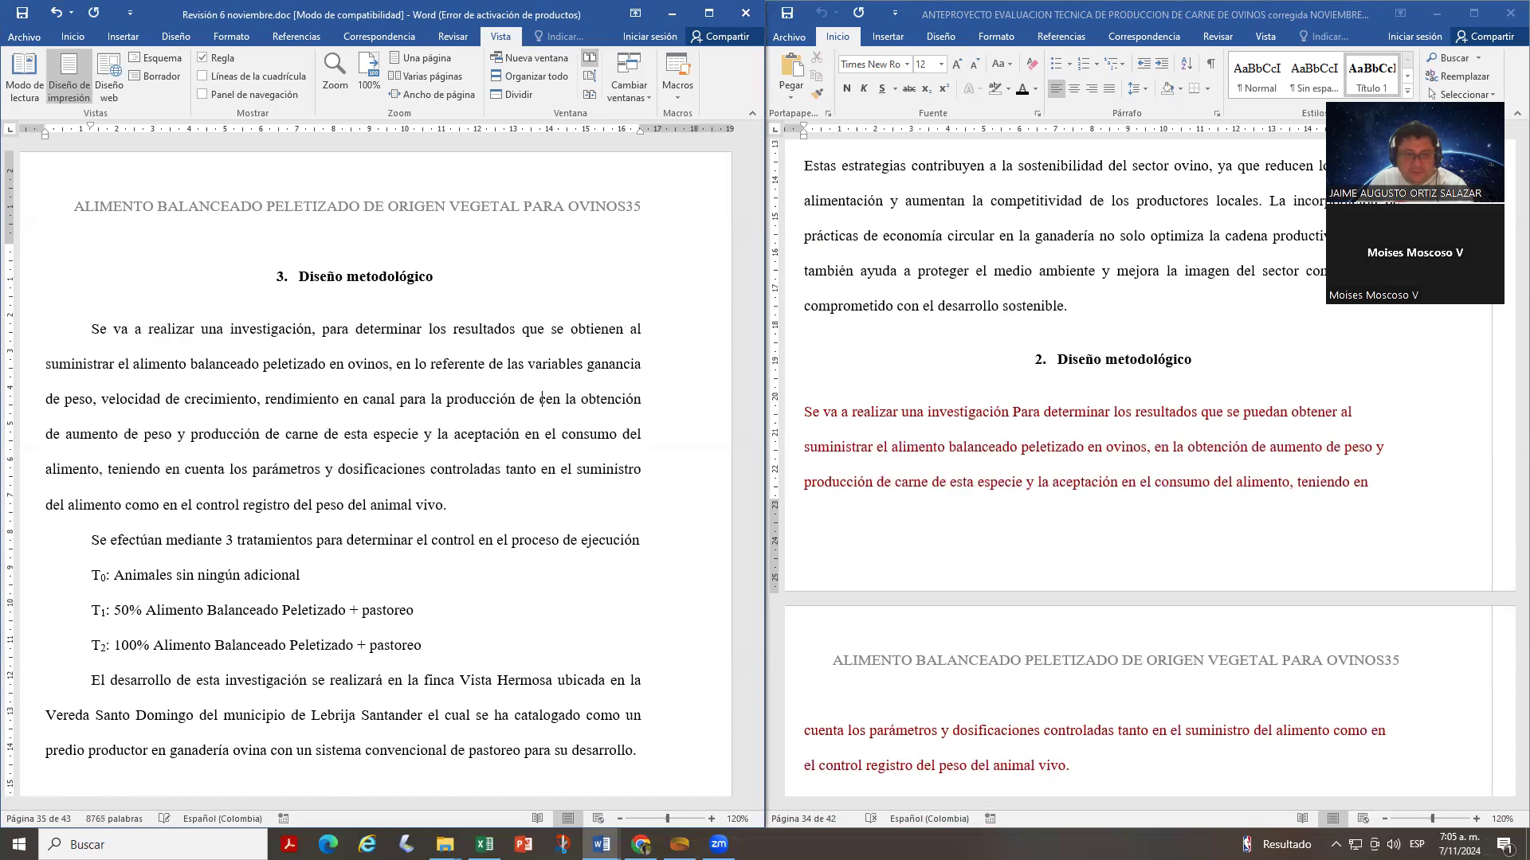
type("ne")
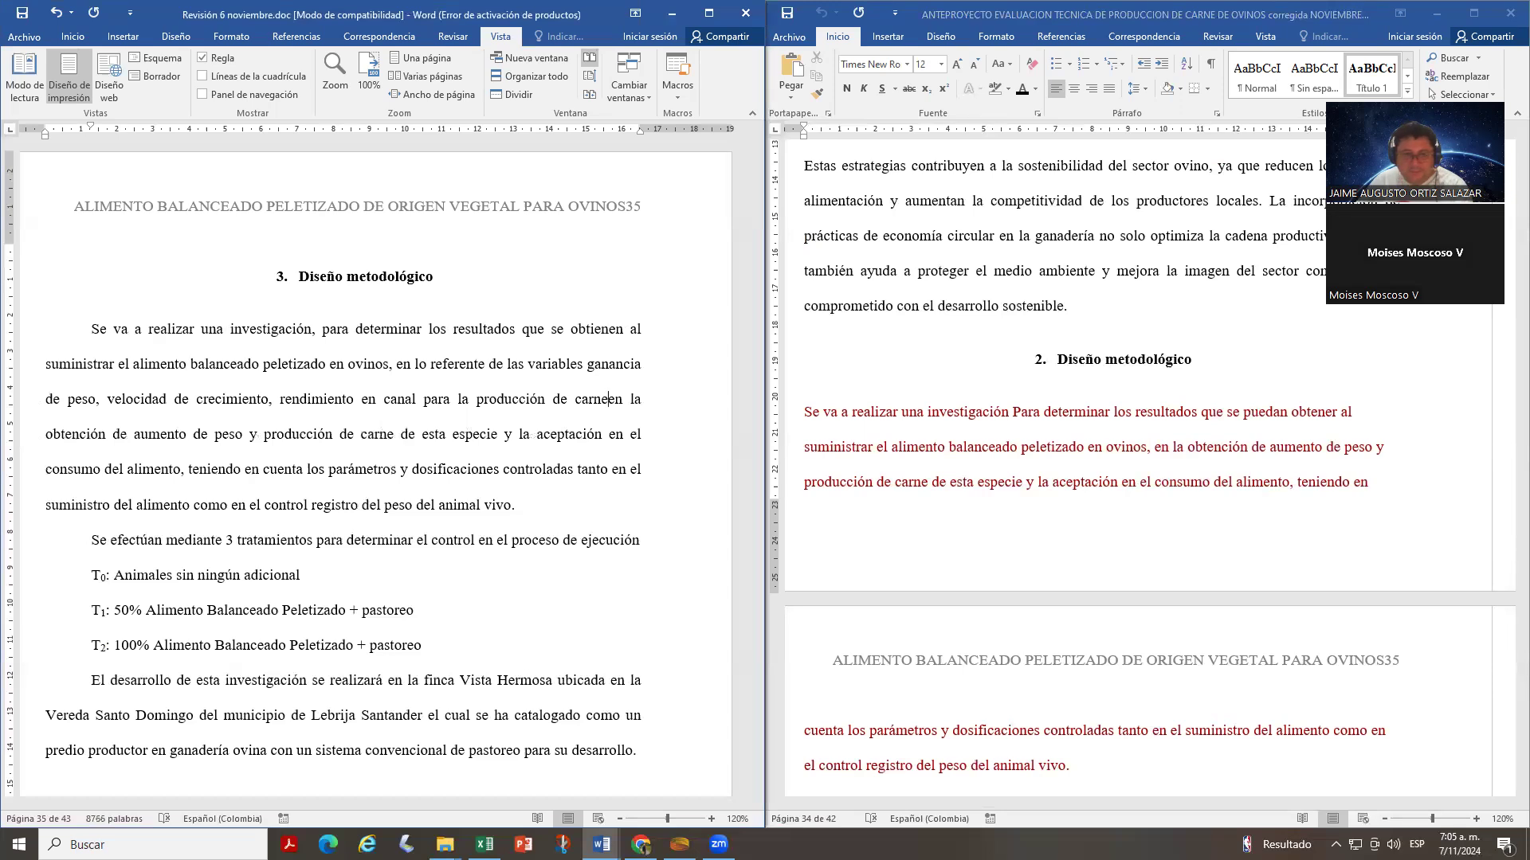
- Add "en canal de ovinos" after "producción de carne" in the first paragraph
type("n en canalen")
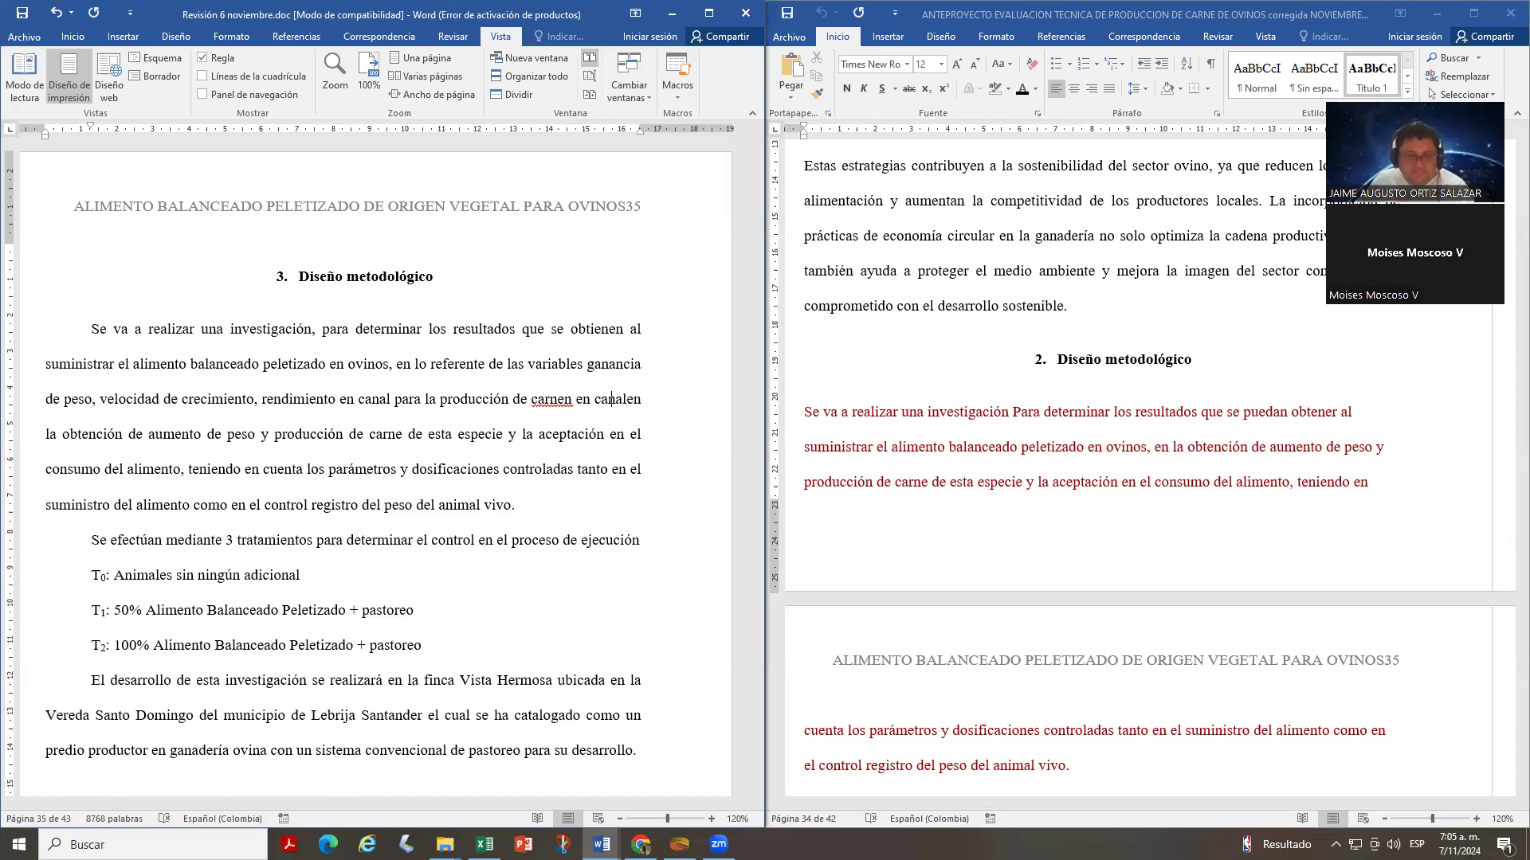
left_click(572, 400)
key("BackSpace")
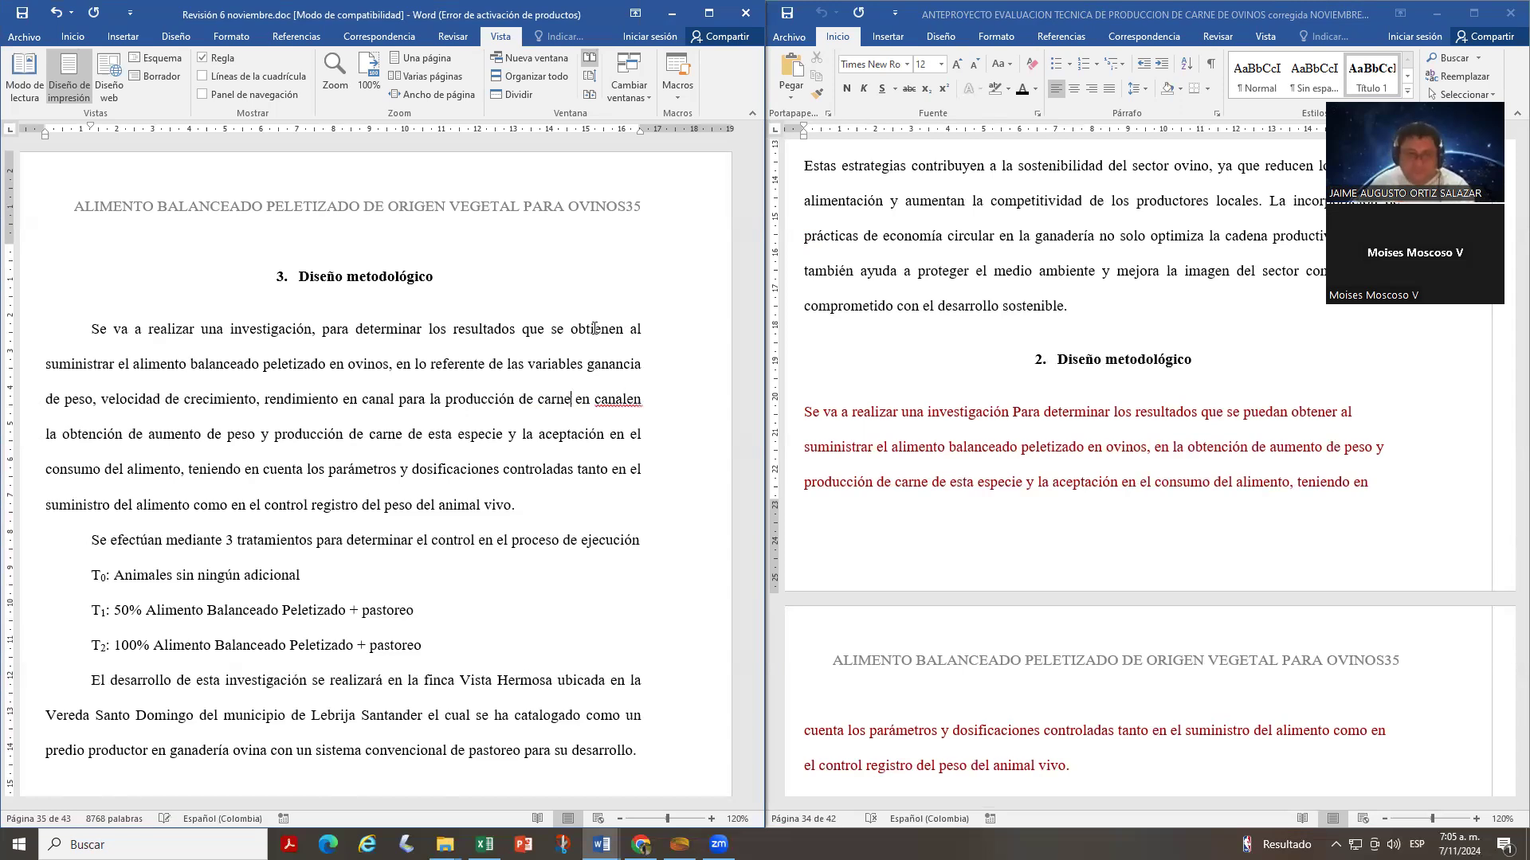
left_click(625, 400)
type("de ")
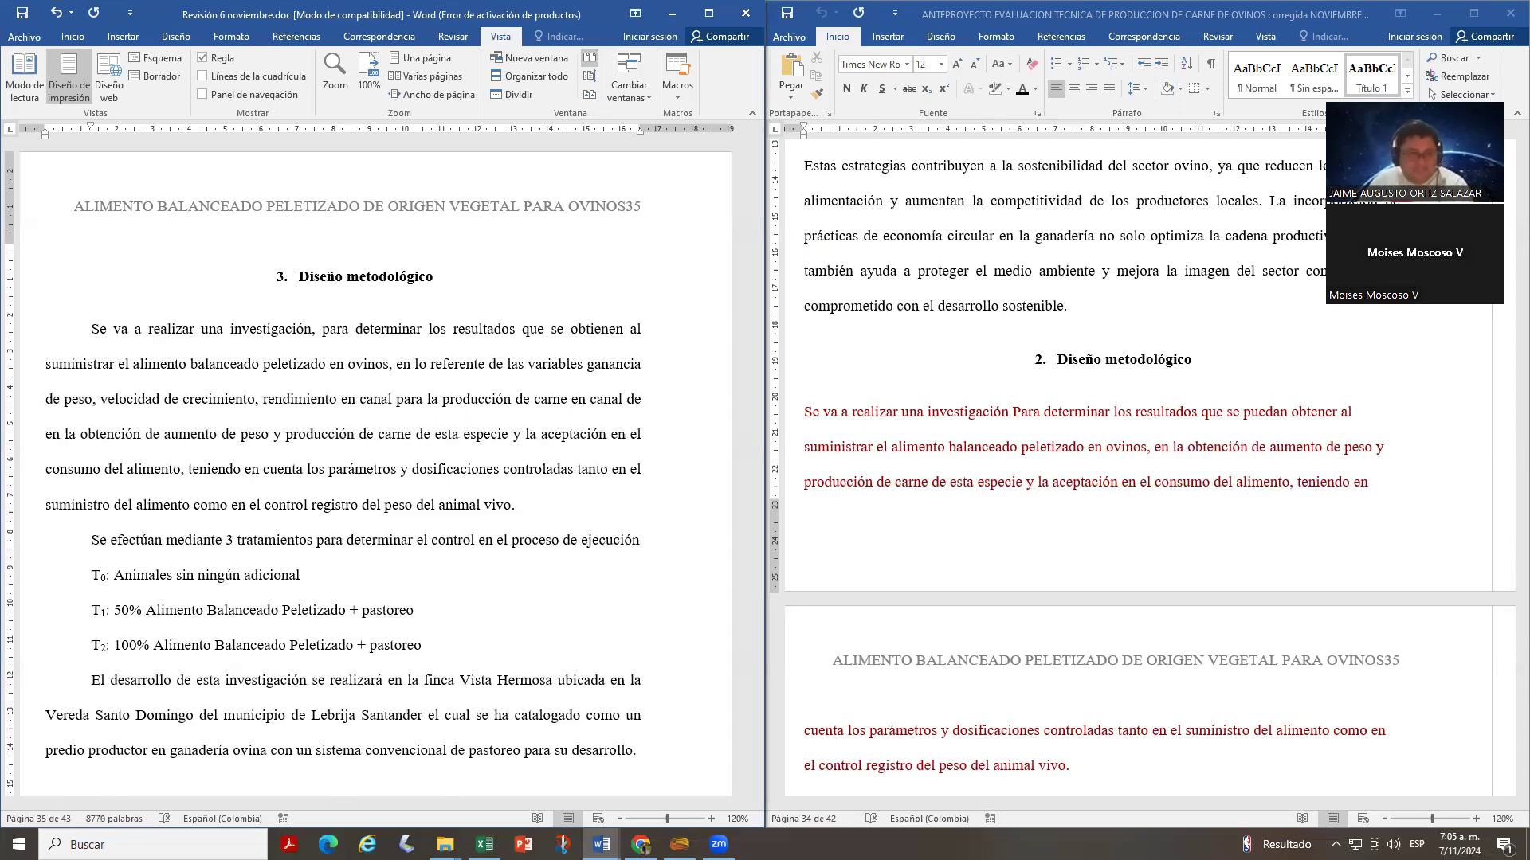
type("ovinos")
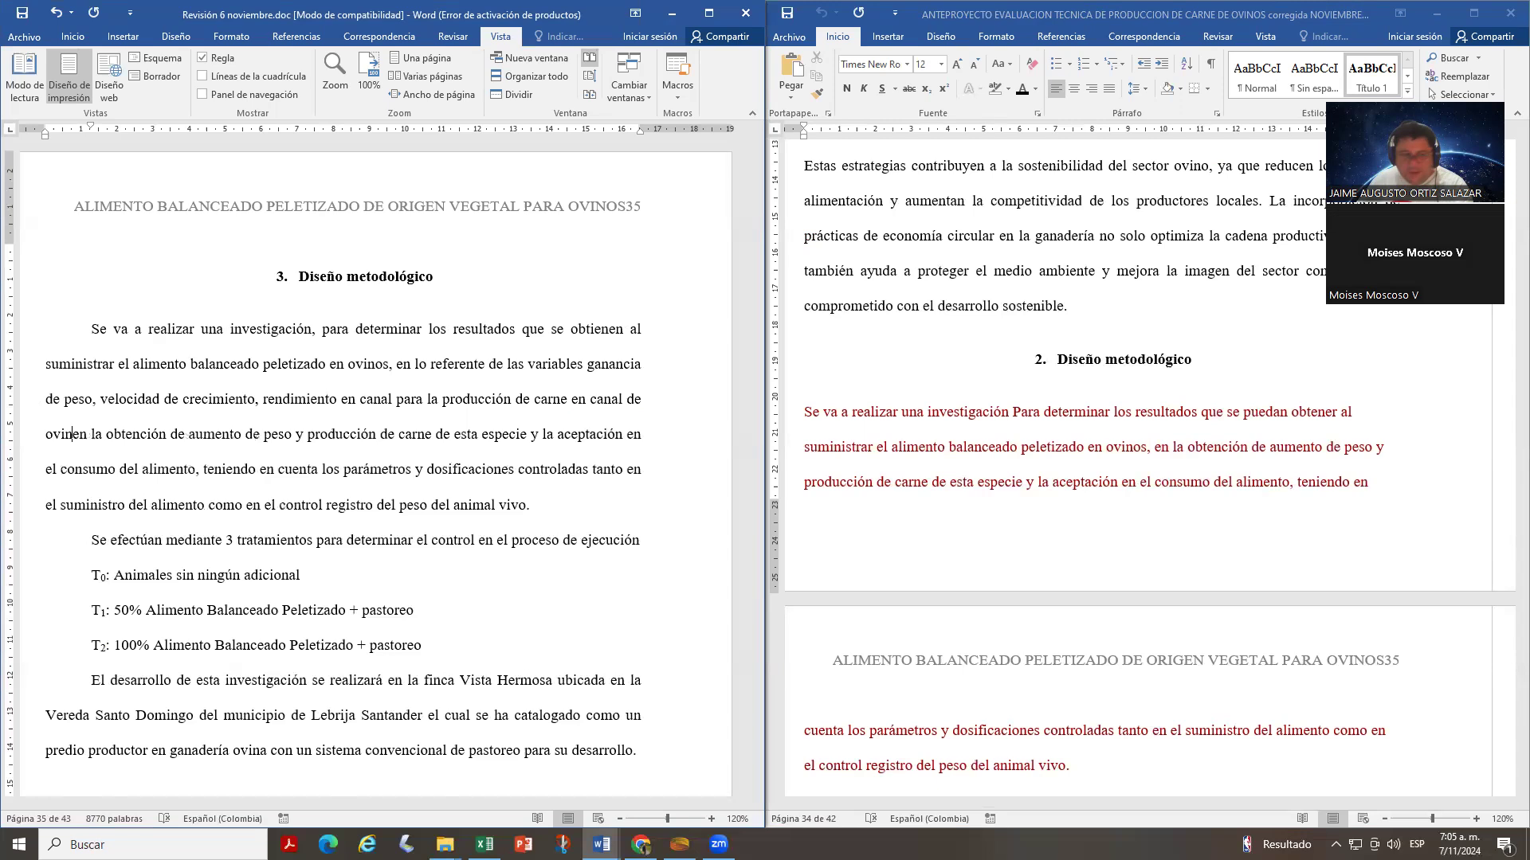
- Delete the old wording "en la obtención de aumento de peso y producción de carne de" in front of "esta especie"
key("Delete")
key("Delete")
key("Delete")
key("Delete")
key("Delete")
key("Delete")
key("Delete")
key("Delete")
key("Delete")
key("Delete")
key("Delete")
key("Delete")
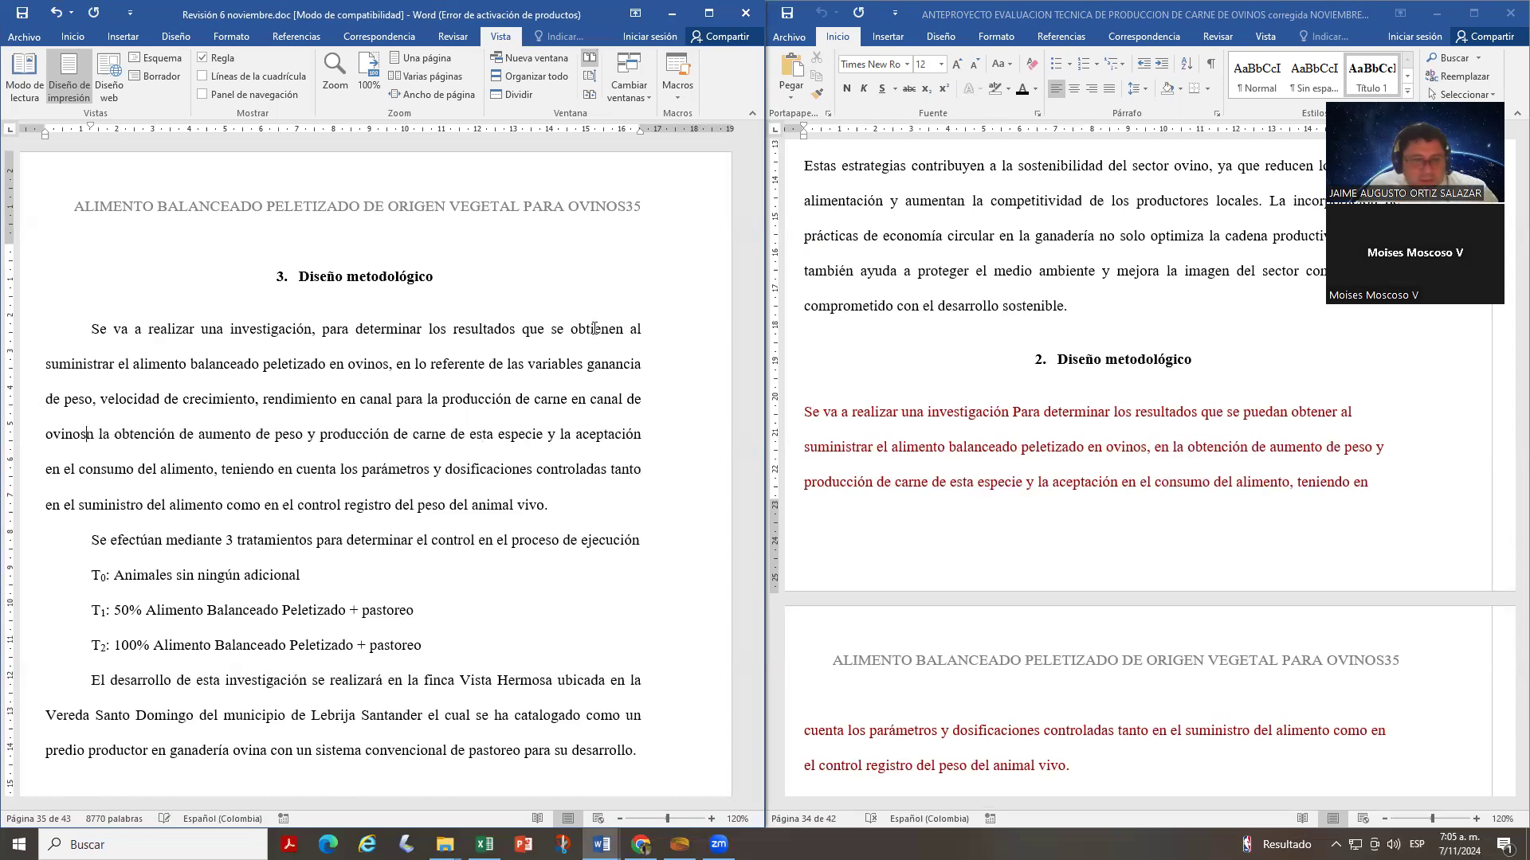
key("Delete")
key("Delete")
key("Delete")
key("Delete")
key("Delete")
key("Delete")
key("Delete")
key("Delete")
key("Delete")
key("Delete")
key("Delete")
key("Delete")
key("Delete")
key("Delete")
key("Delete")
key("Delete")
key("Delete")
key("Delete")
key("Delete")
key("Delete")
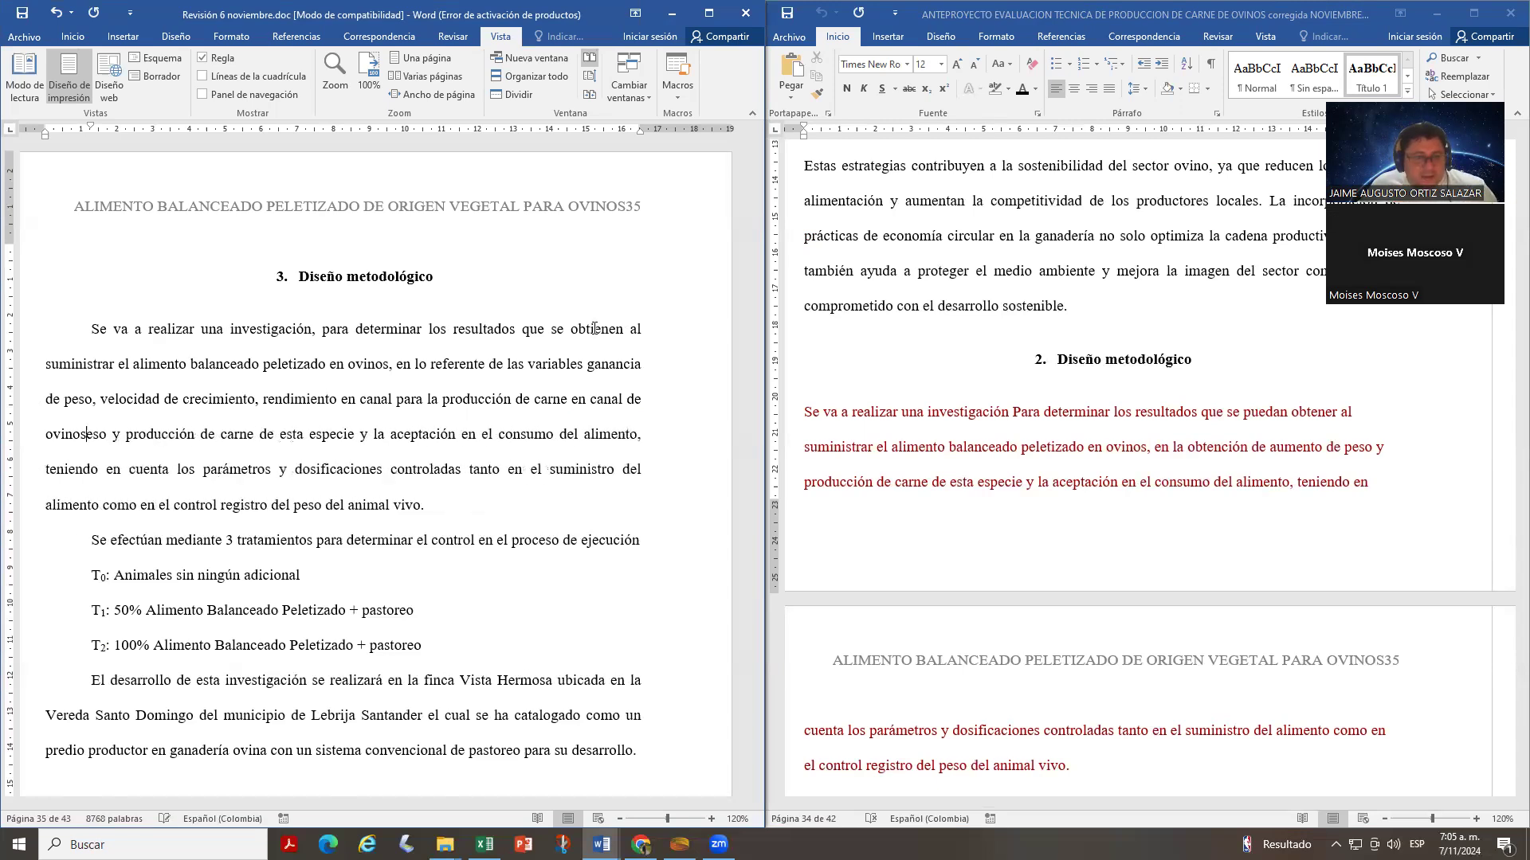
key("Delete")
key("Delete")
key("Delete")
key("Delete")
key("Delete")
key("Delete")
key("Delete")
key("Delete")
key("Delete")
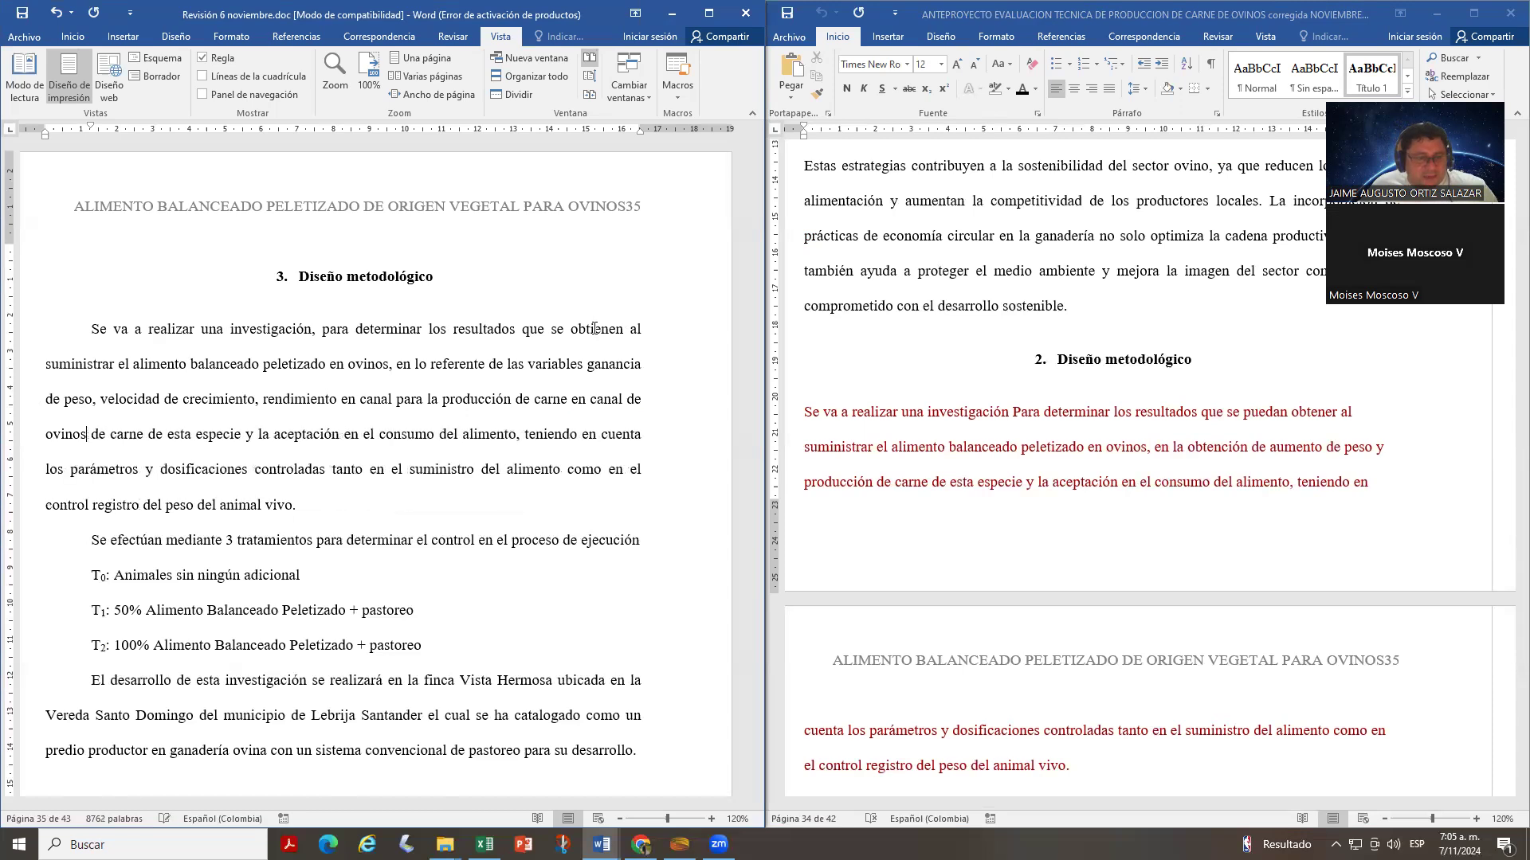
key("Delete")
key("Delete")
key("Delete")
key("Delete")
key("Delete")
key("Delete")
key("Delete")
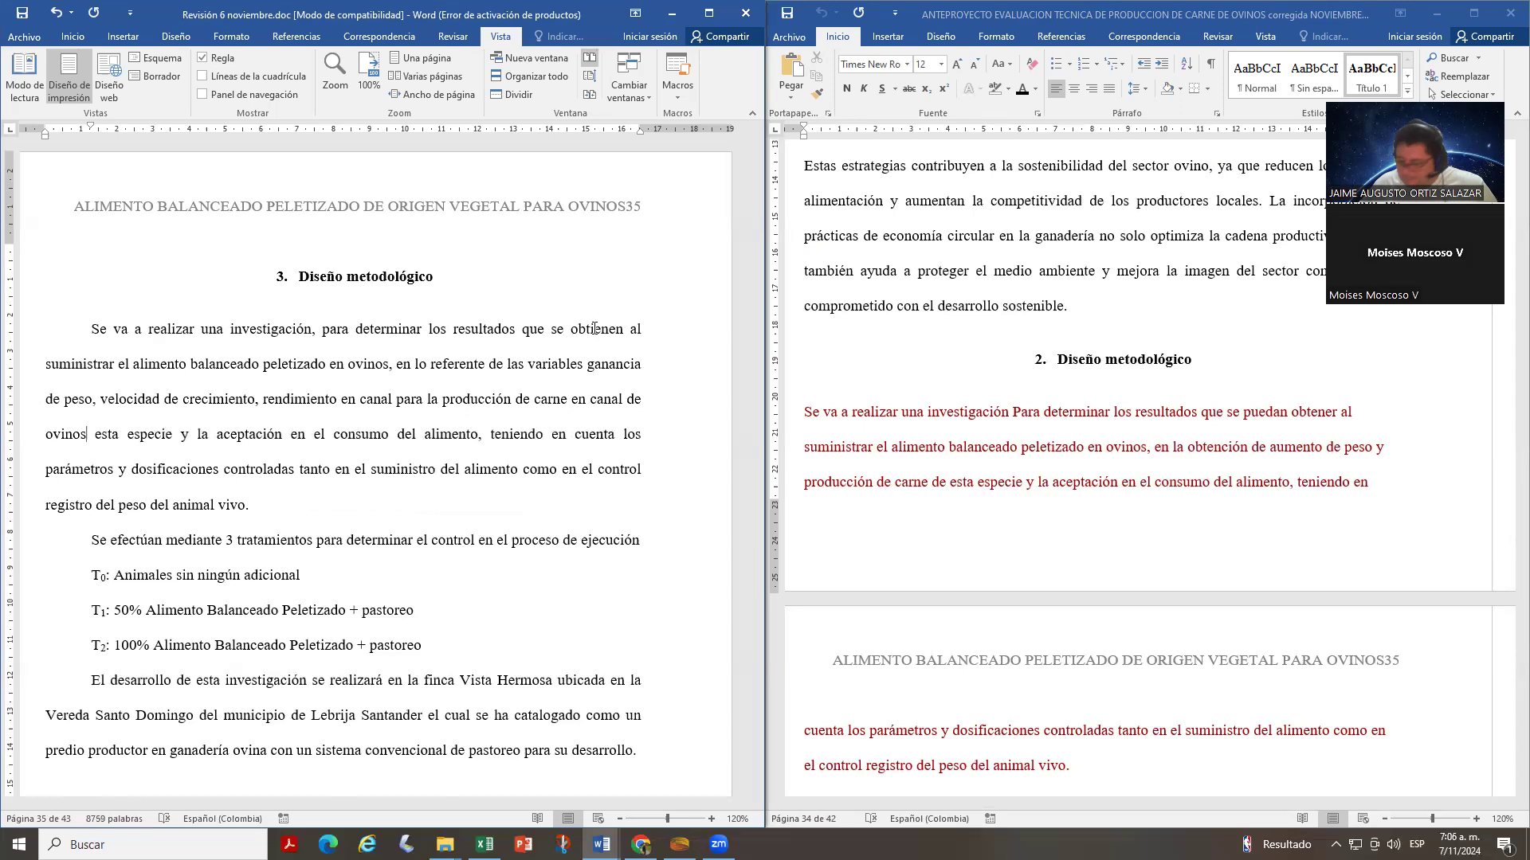
- Replace "en canal de ovinos" with "de" so the phrase reads "producción de carne de esta especie"
key("BackSpace")
key("BackSpace")
key("BackSpace")
key("BackSpace")
key("BackSpace")
key("BackSpace")
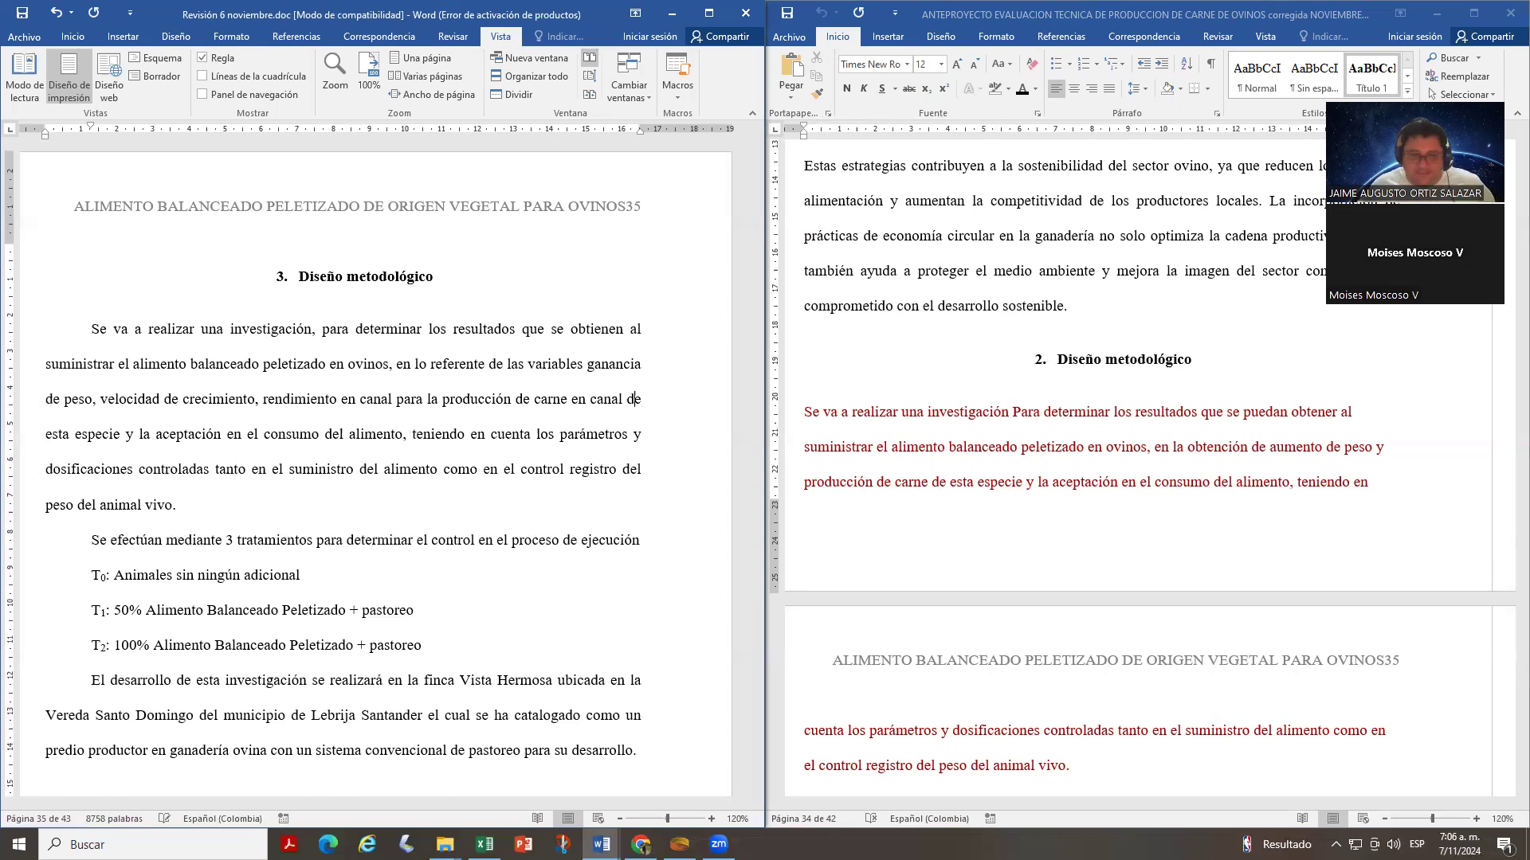
key("BackSpace")
key("BackSpace")
key("BackSpace")
key("BackSpace")
key("BackSpace")
key("BackSpace")
key("BackSpace")
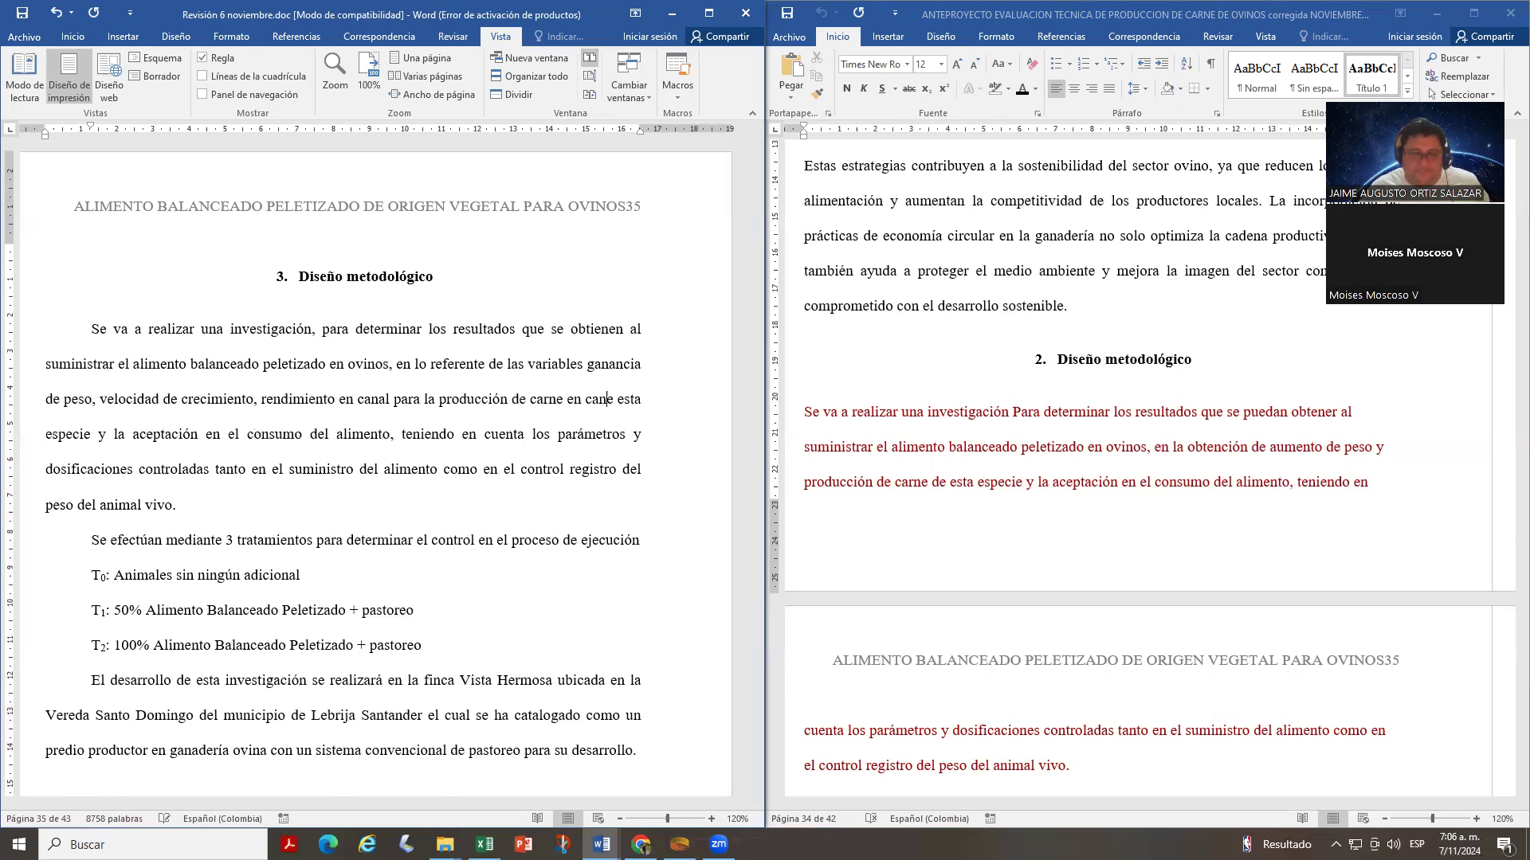
key("BackSpace")
key("BackSpace")
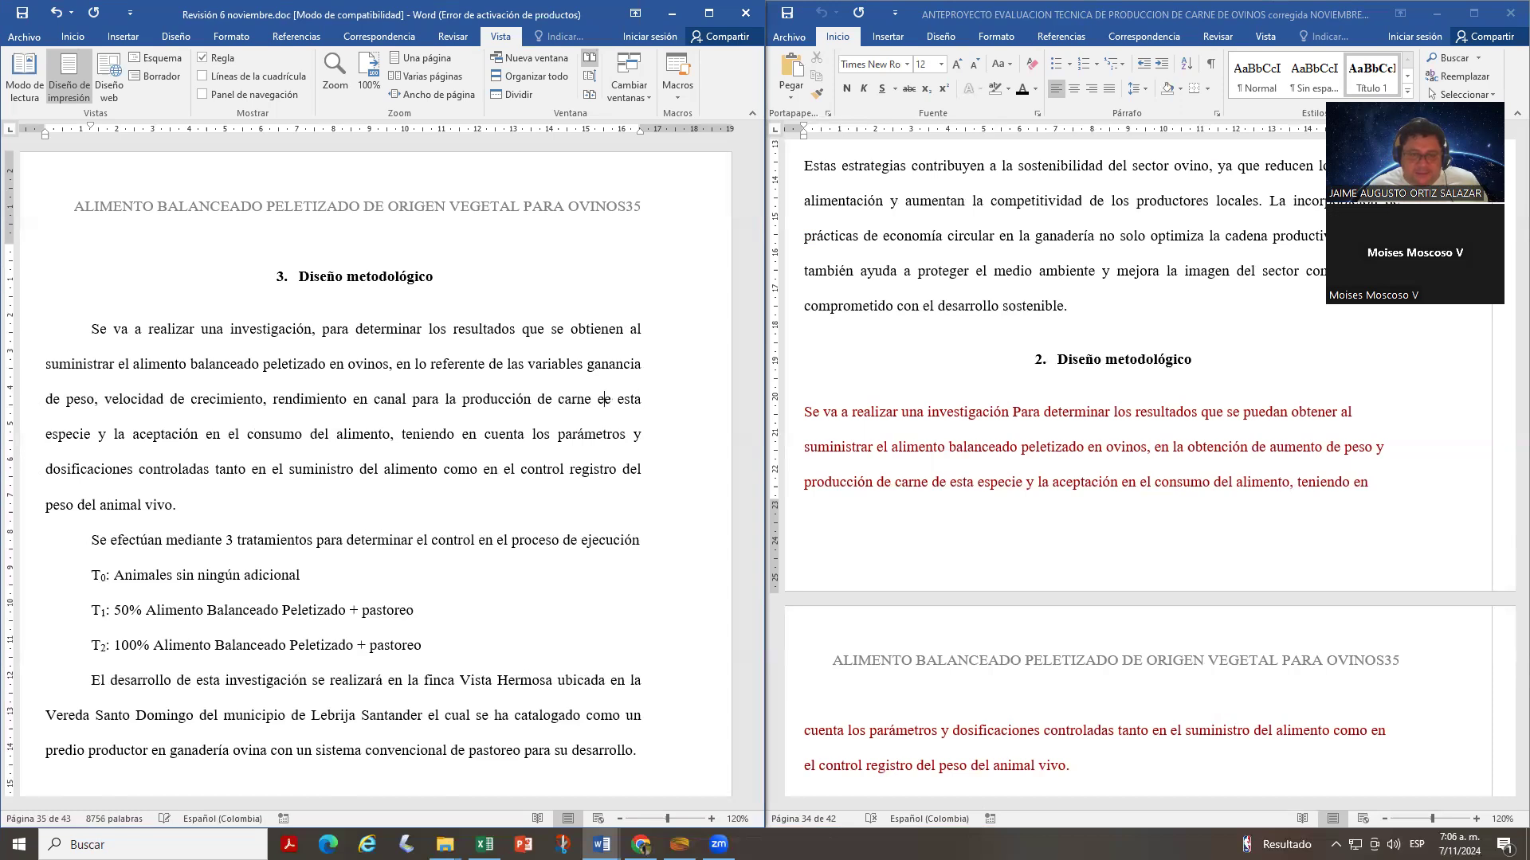
type("d")
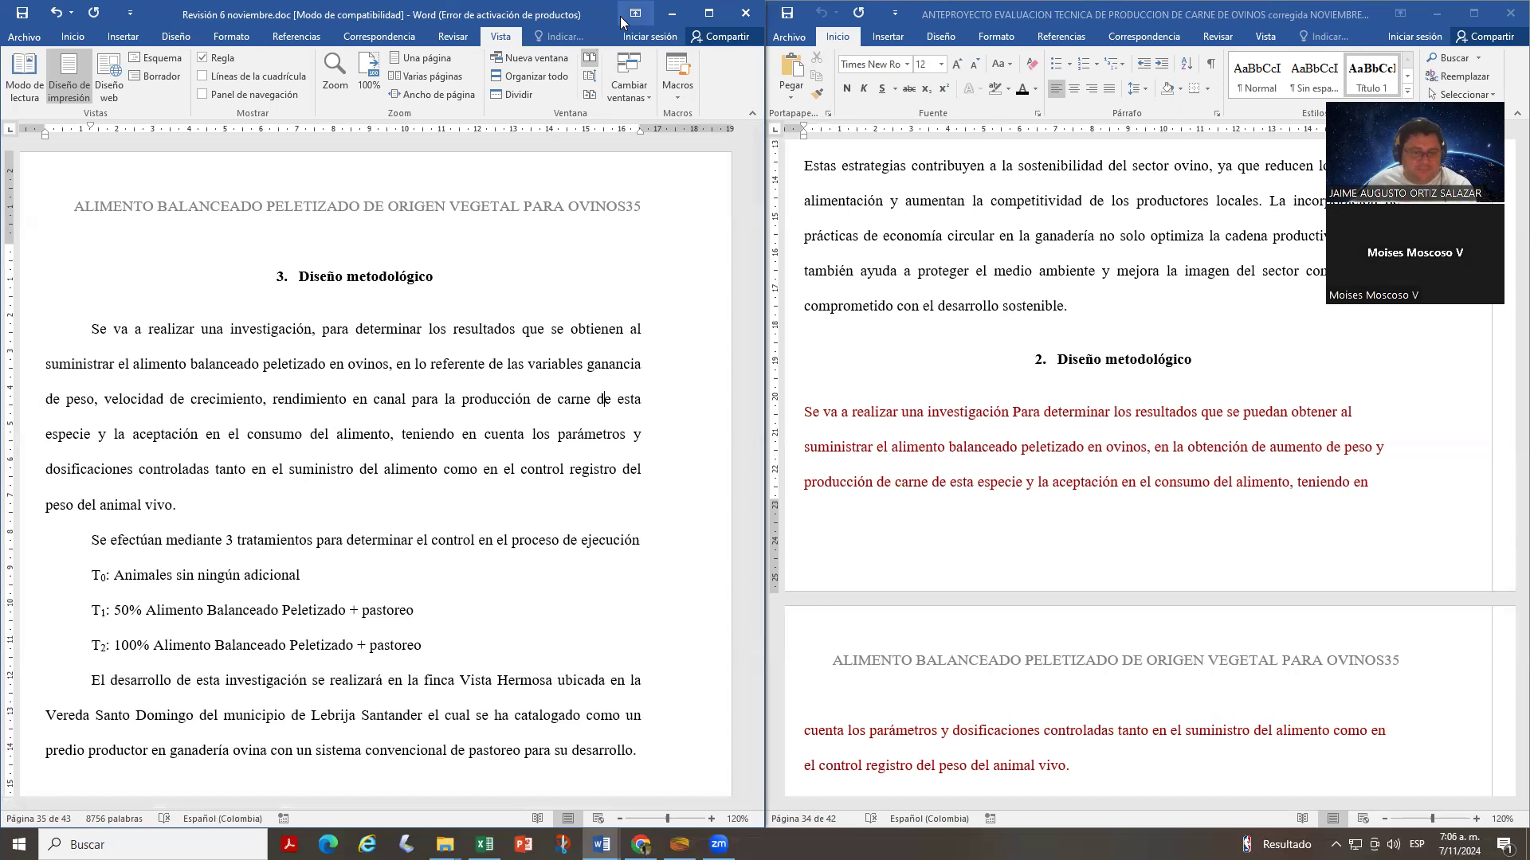
- Insert "adicionalmente," between "especie y" and "la aceptación" in the first paragraph
left_click(113, 433)
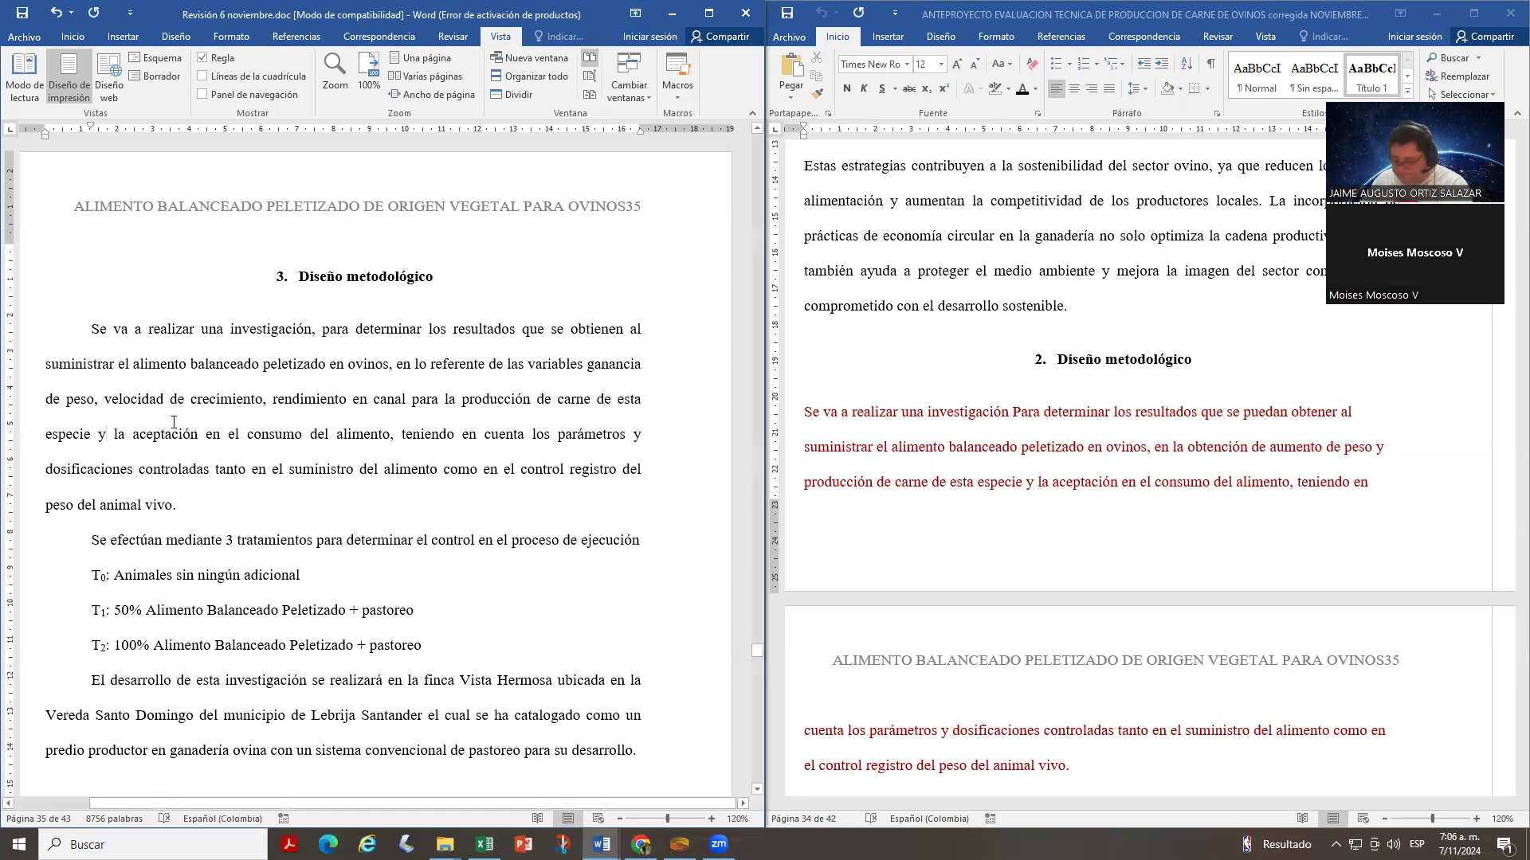
type("adicionalme")
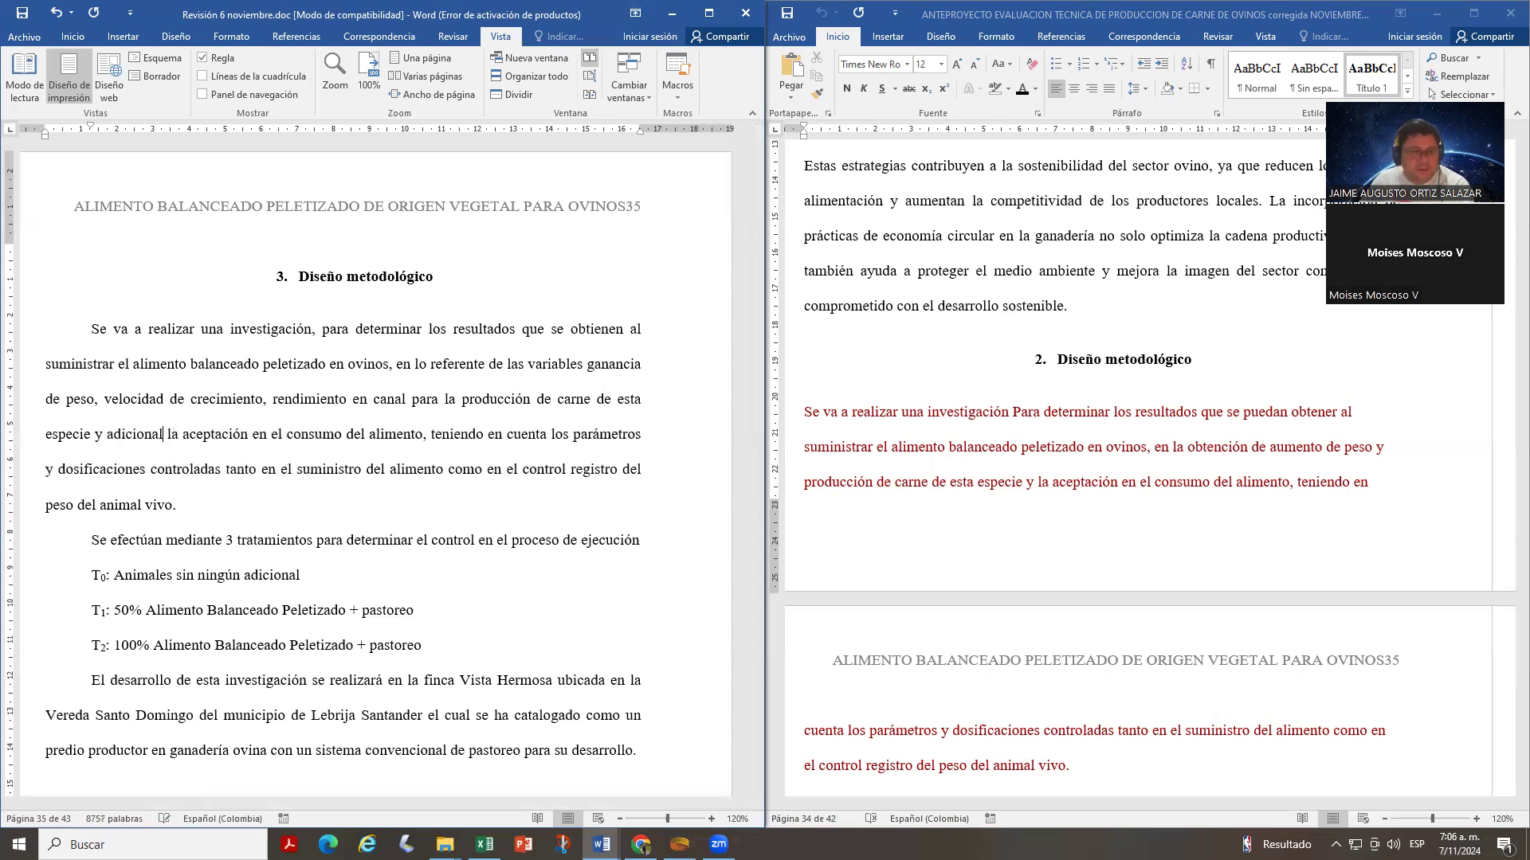
type("nte,")
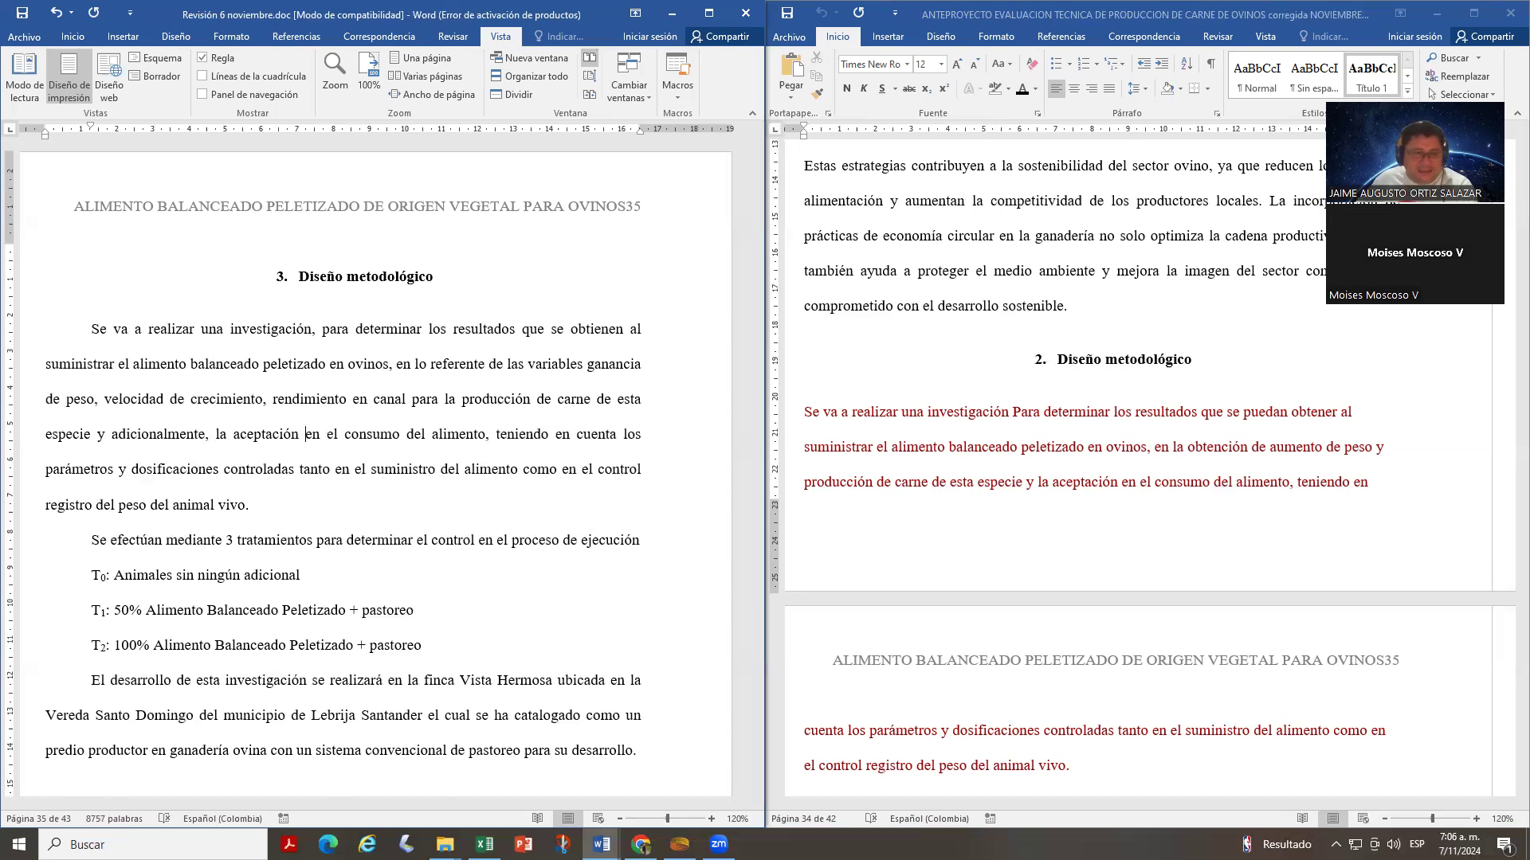
- Insert ", palatibilidad y características del" after "la aceptación" in the first paragraph, replacing the words "en el" before "consumo"
type(", ")
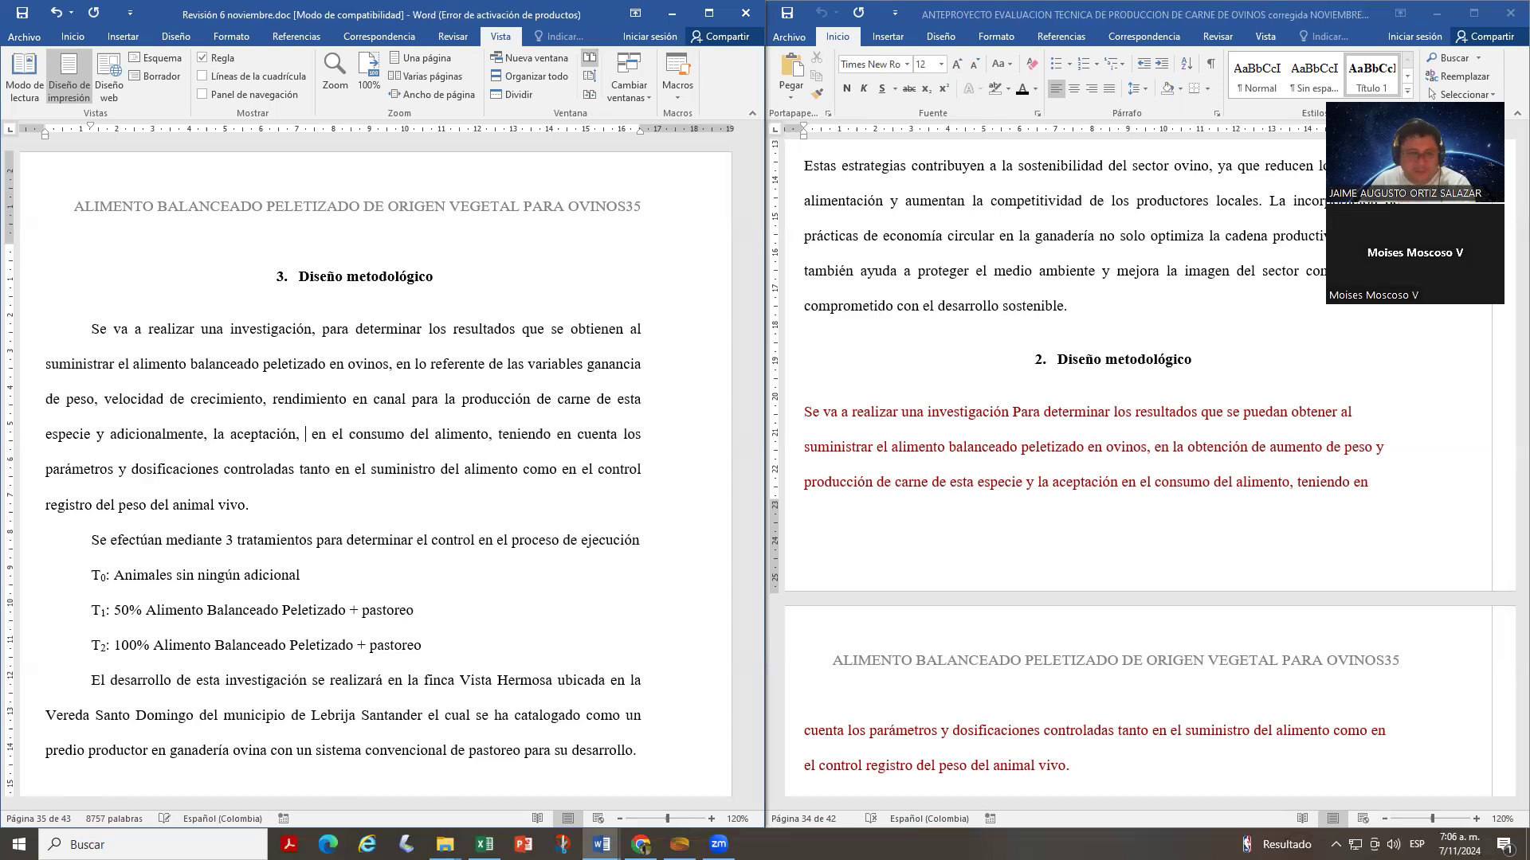
type("palati")
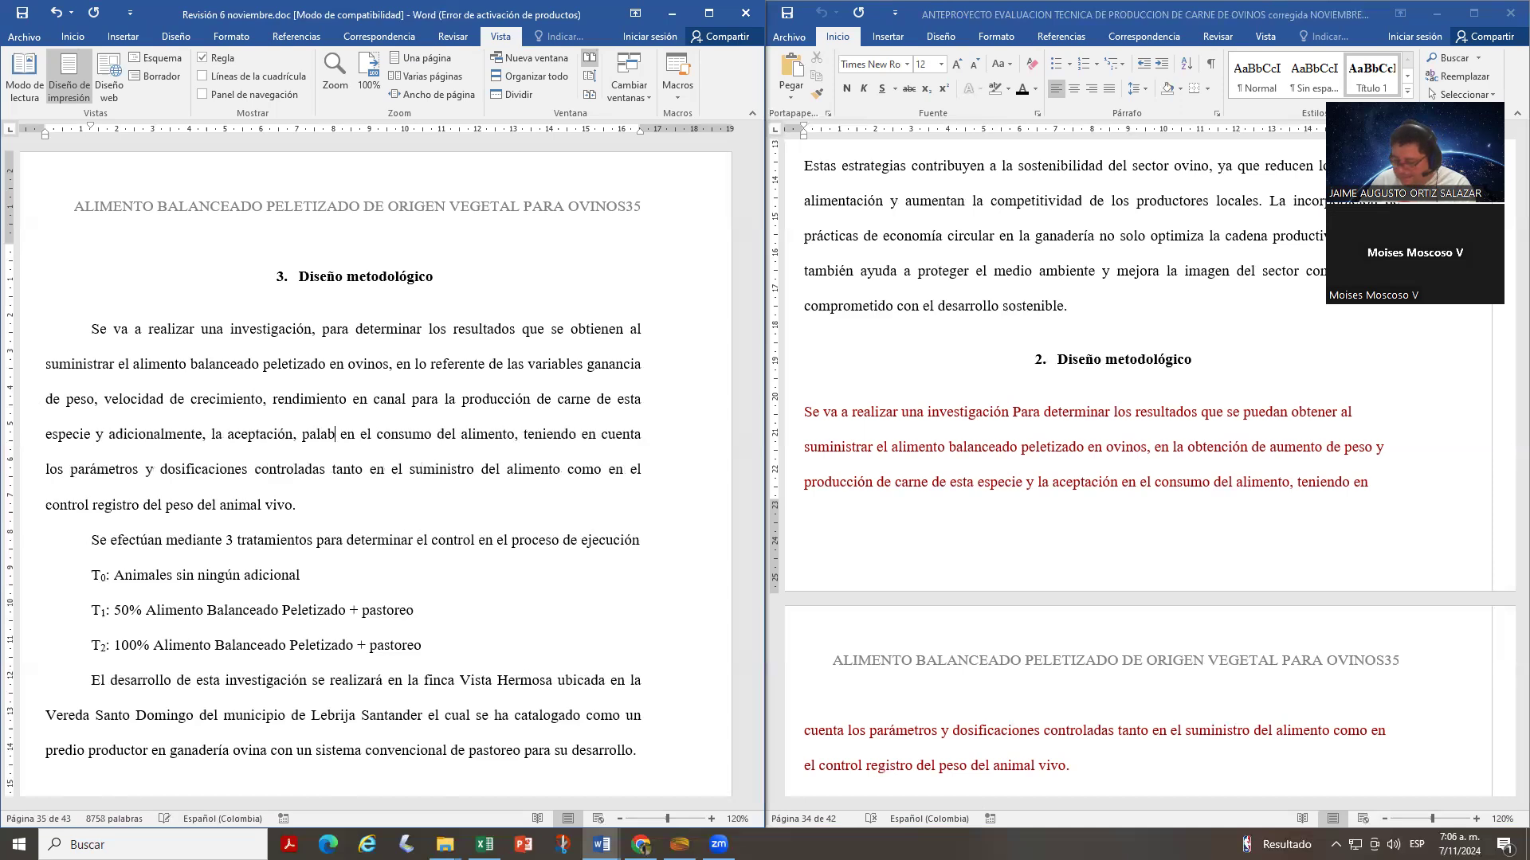
type("bilidad ")
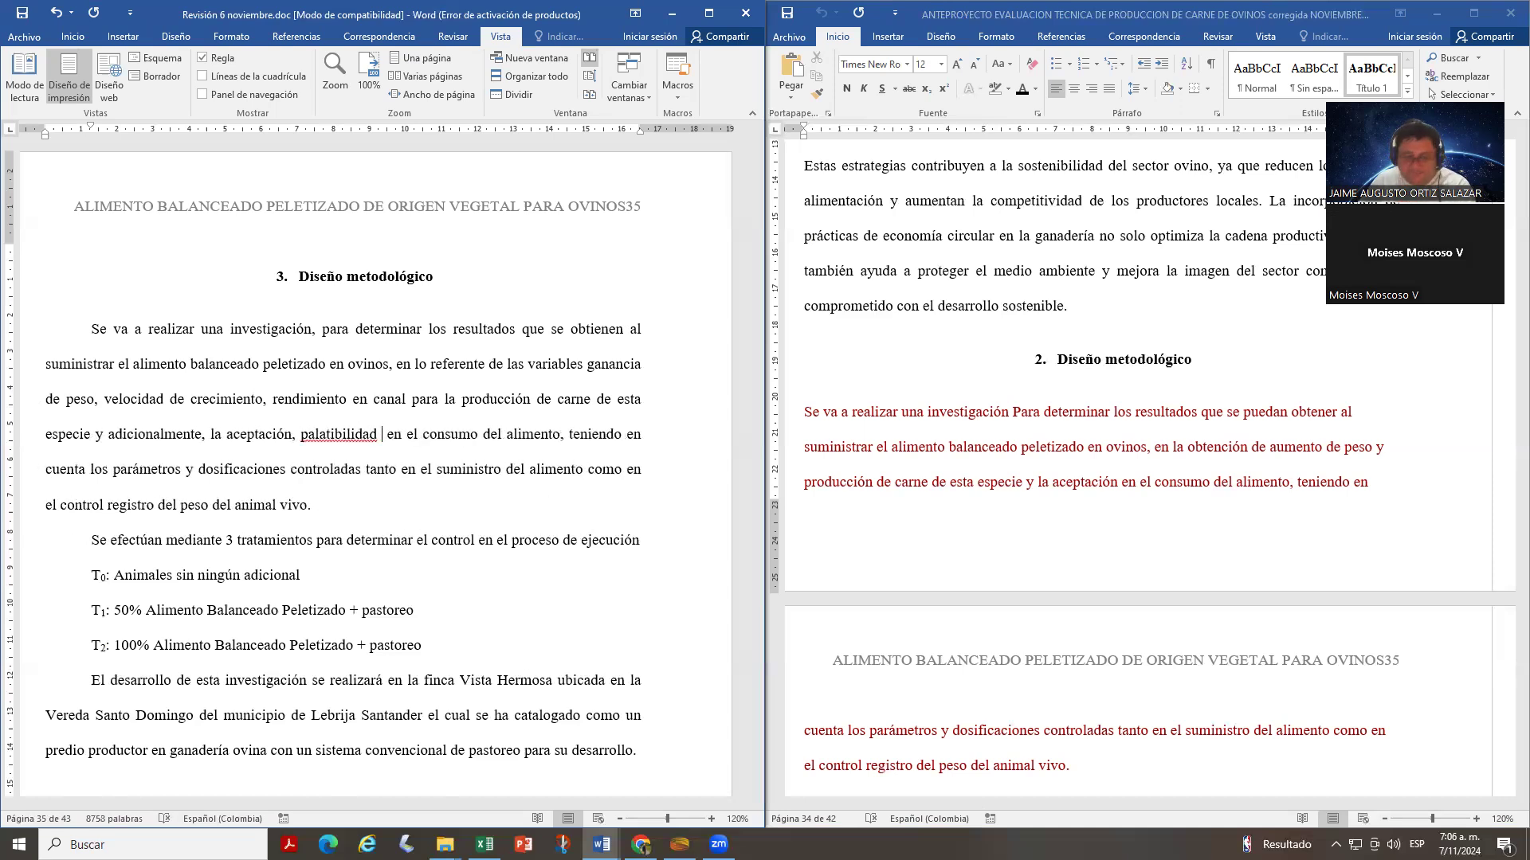
type("y caracteristic")
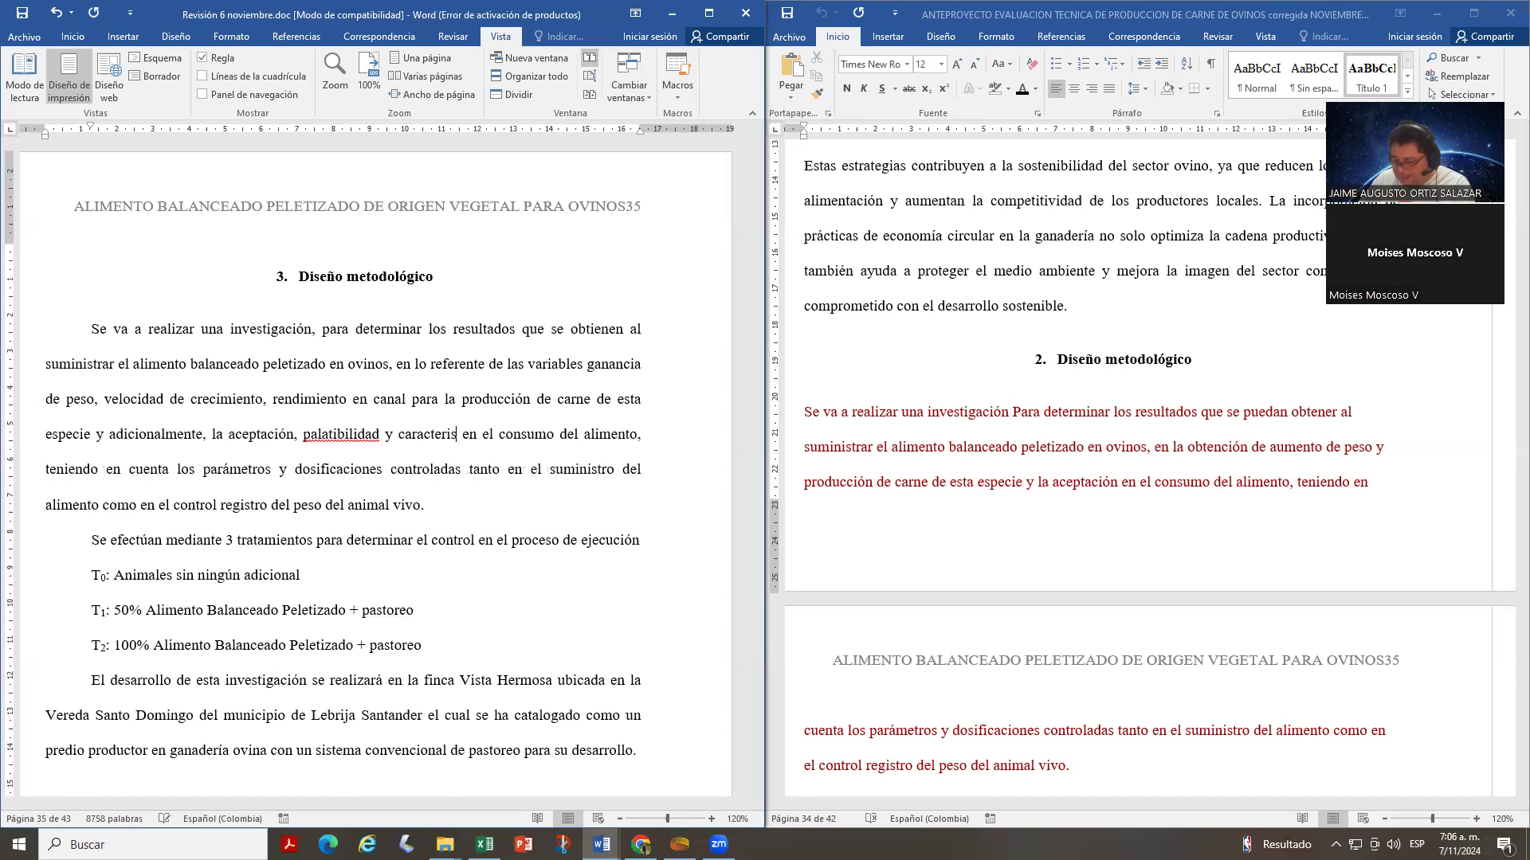
type("as del")
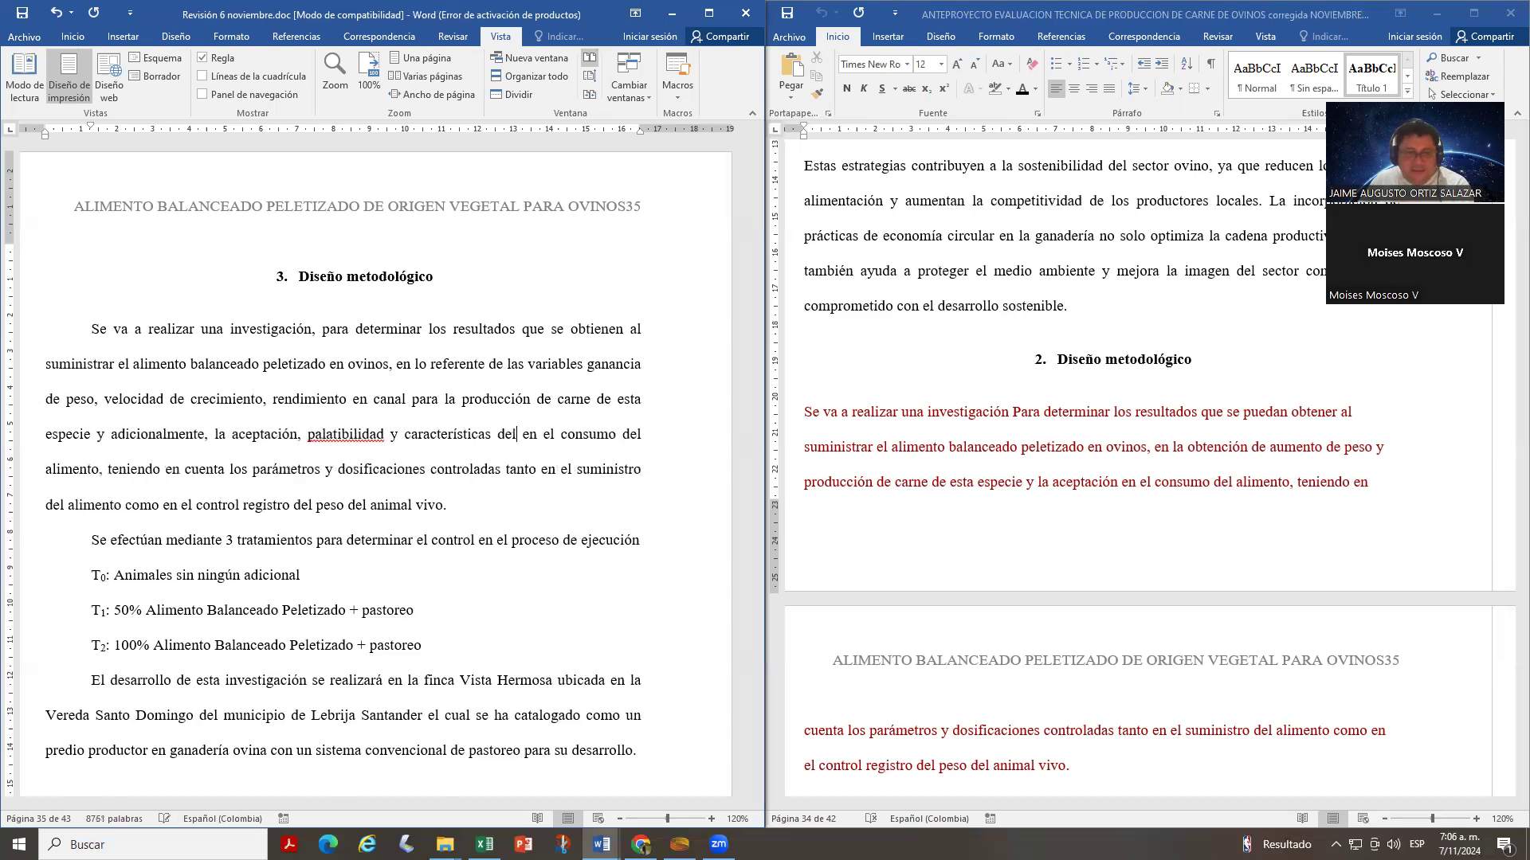
key("Delete")
key("Delete")
key("Delete")
key("Delete")
key("Delete")
key("Delete")
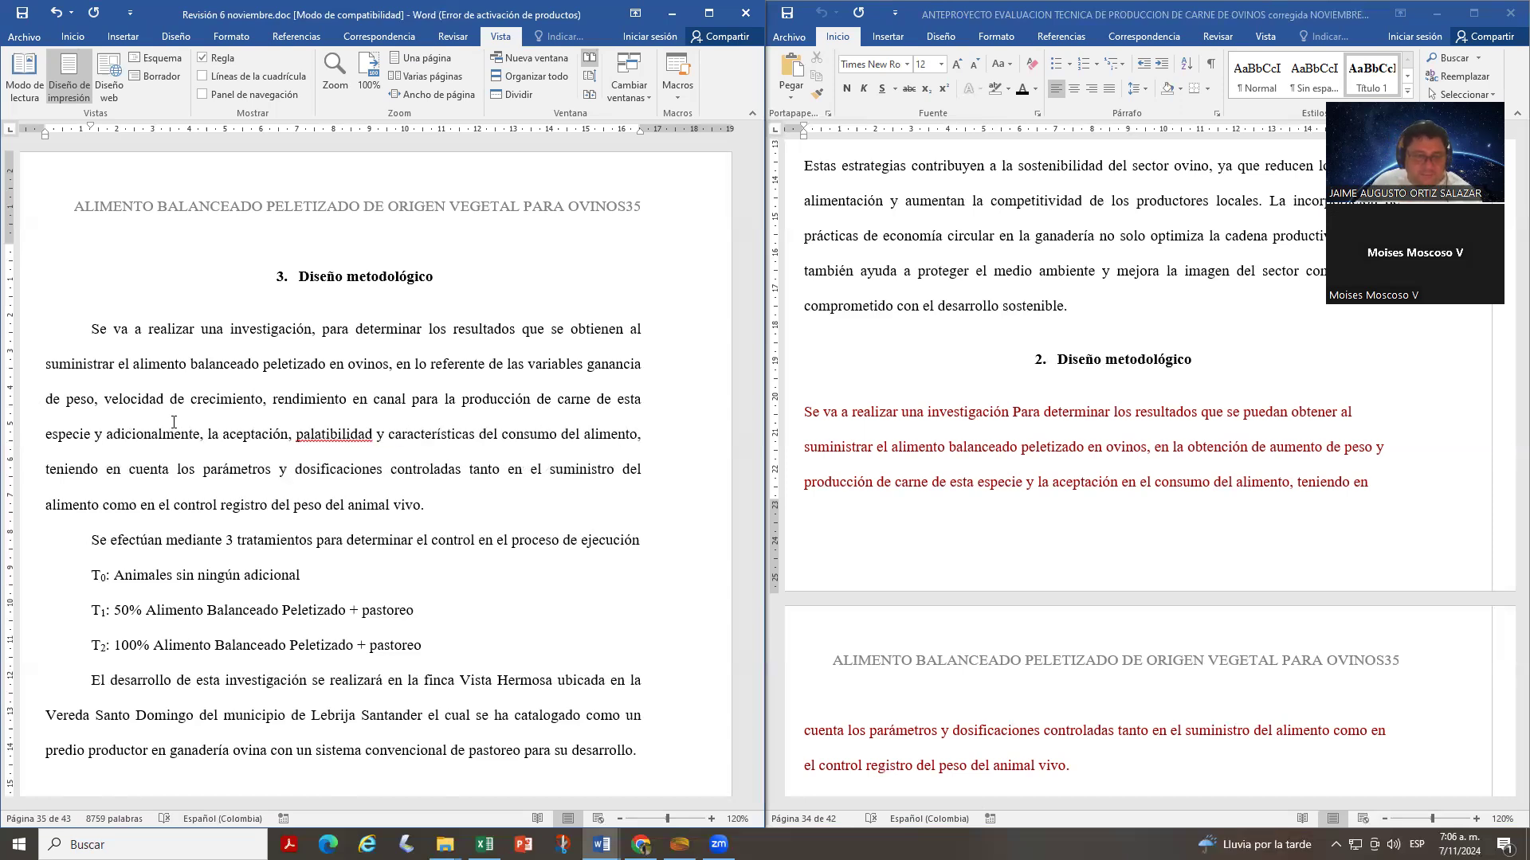
- Replace "del" with "en el" between "características" and "consumo" in the first paragraph
key("BackSpace")
key("BackSpace")
key("BackSpace")
type("en el")
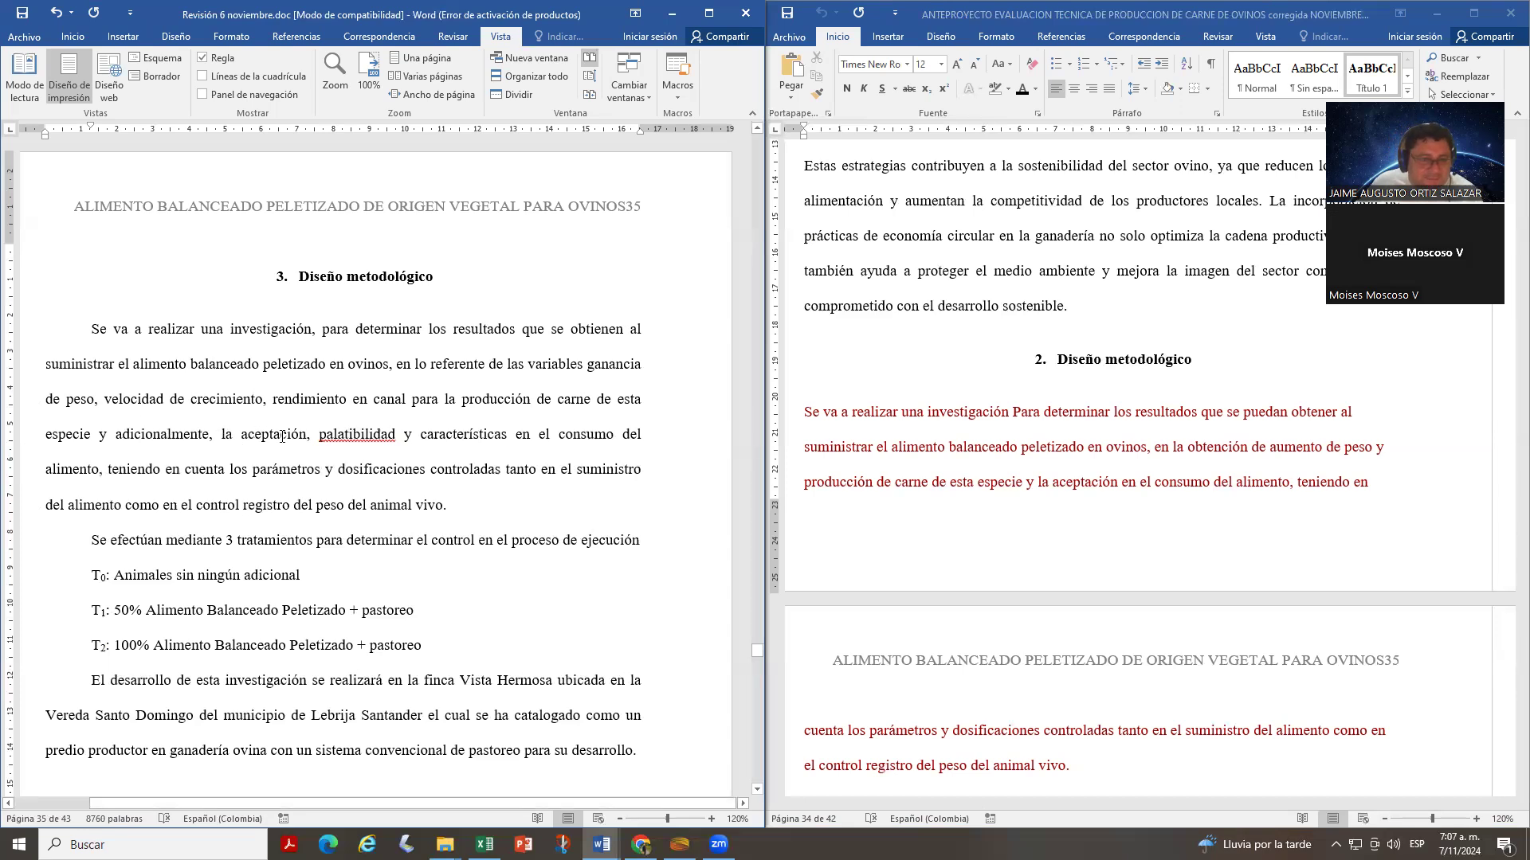
- Replace the comma after "la aceptación" with "y" and correct the misspelled following word to "palatabilidad"
left_click(314, 437)
key("BackSpace")
type("y")
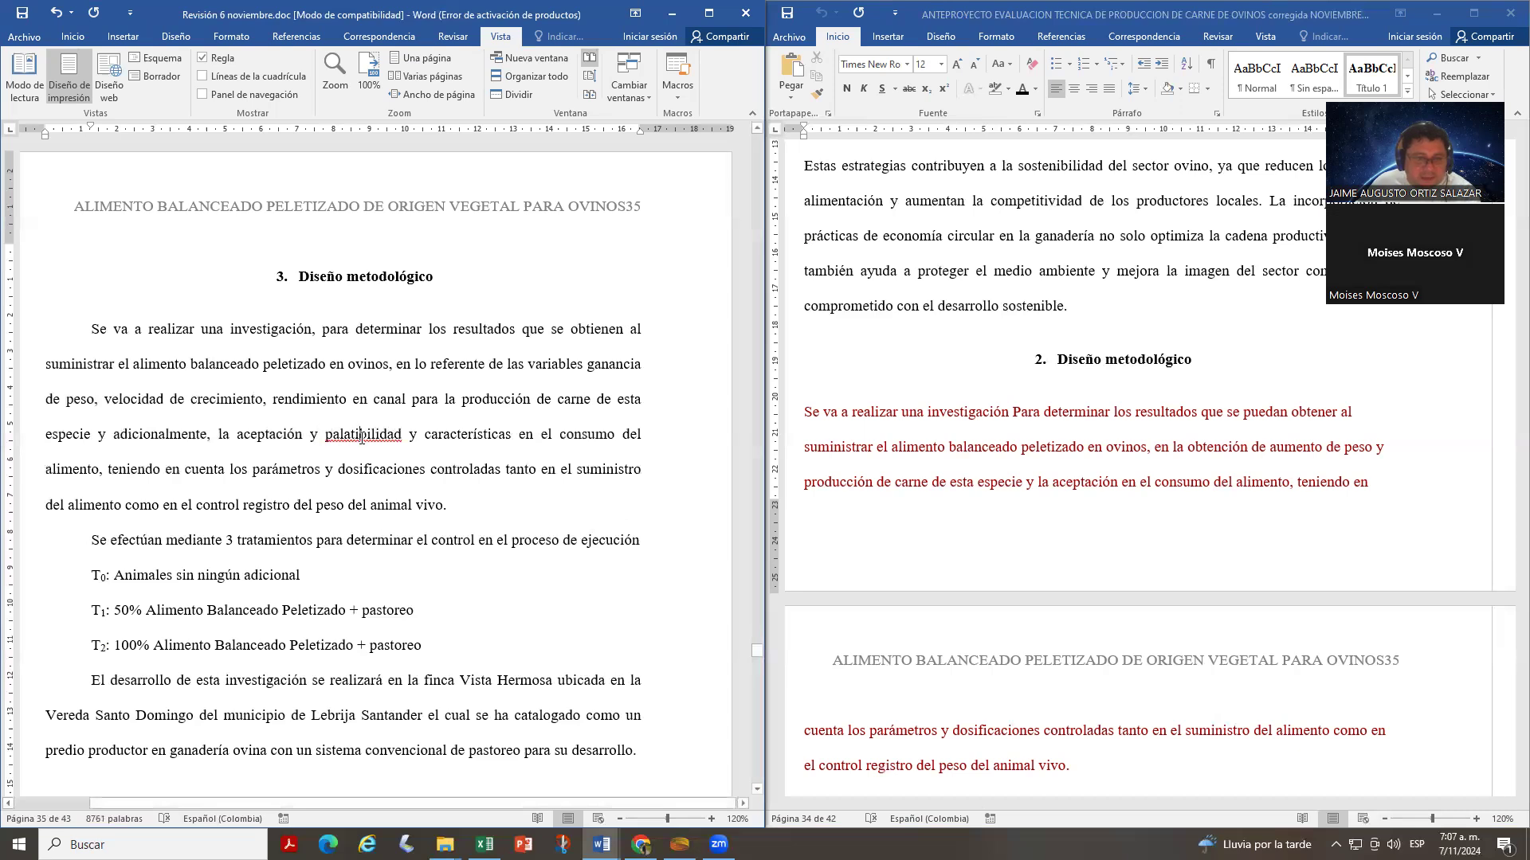
right_click(398, 441)
left_click(468, 456)
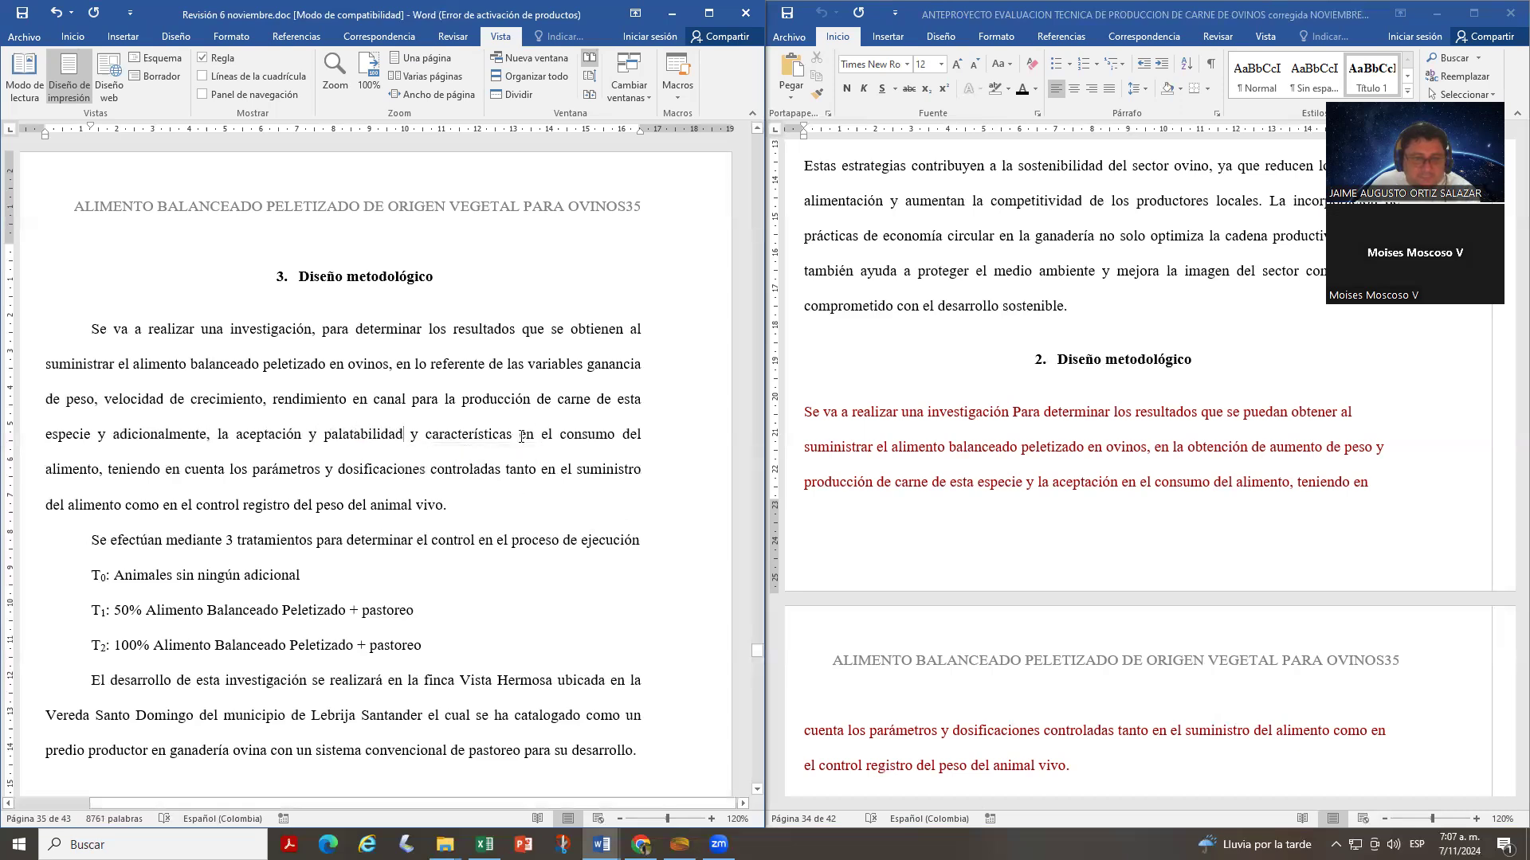
- Delete "y características" after "palatabilidad" and add "y características del producto" after "en el consumo del alimento"
left_click_drag(519, 436, 410, 436)
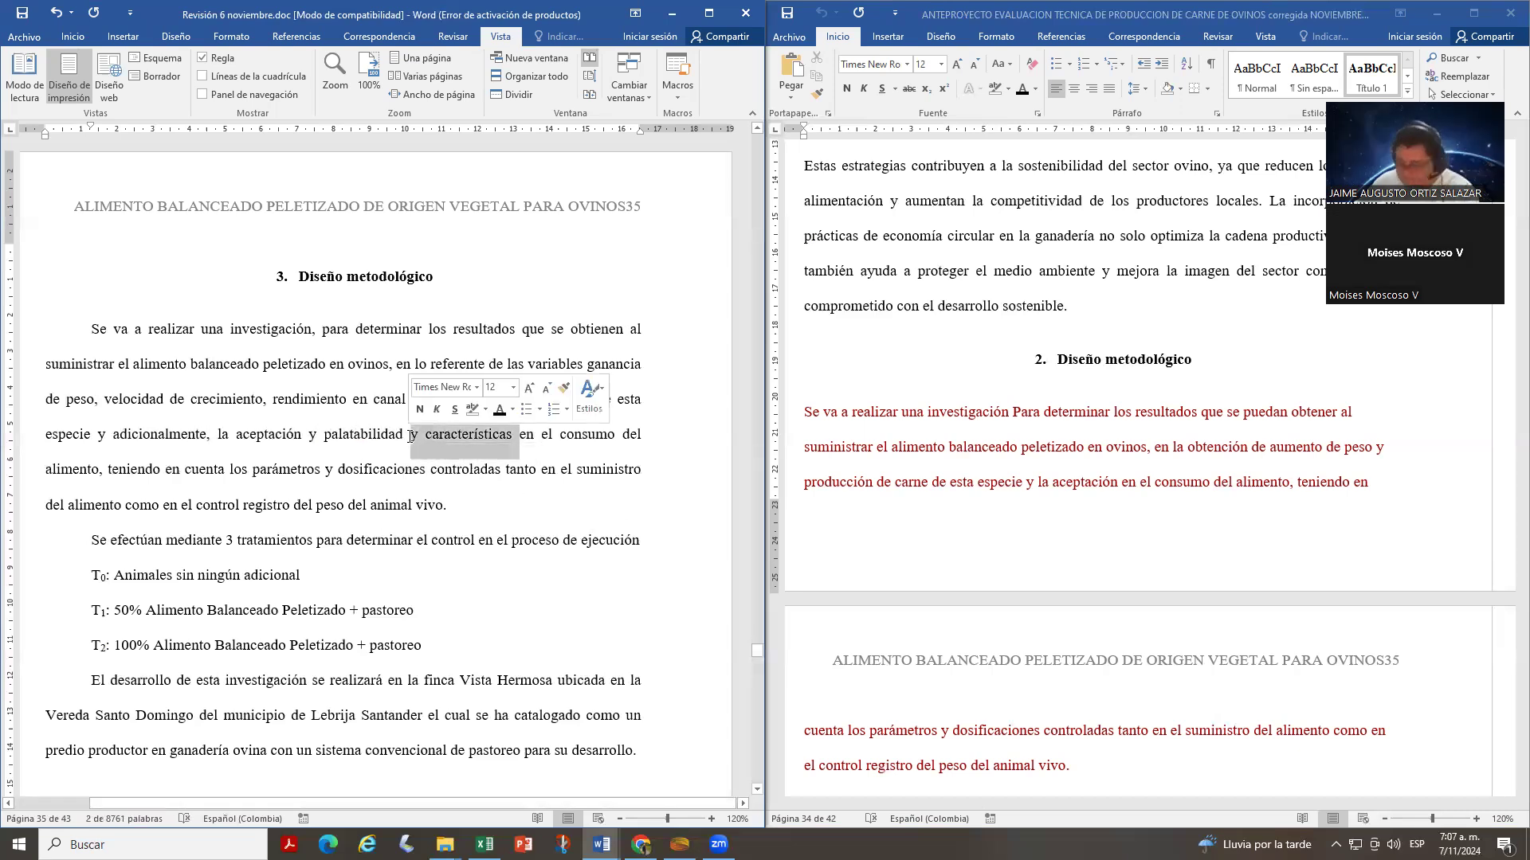
key("Delete")
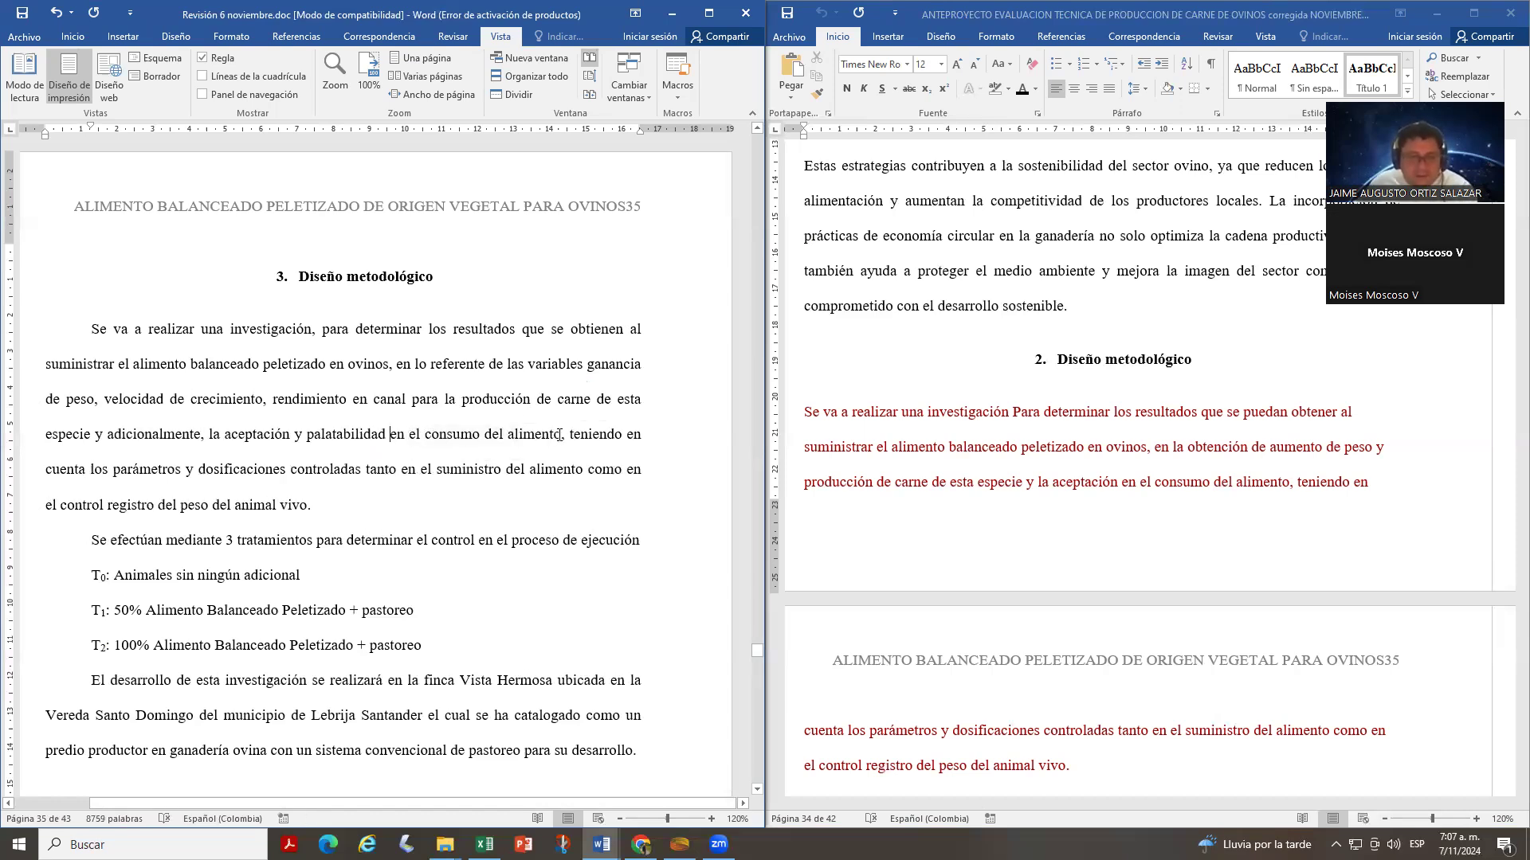
type("y caracter")
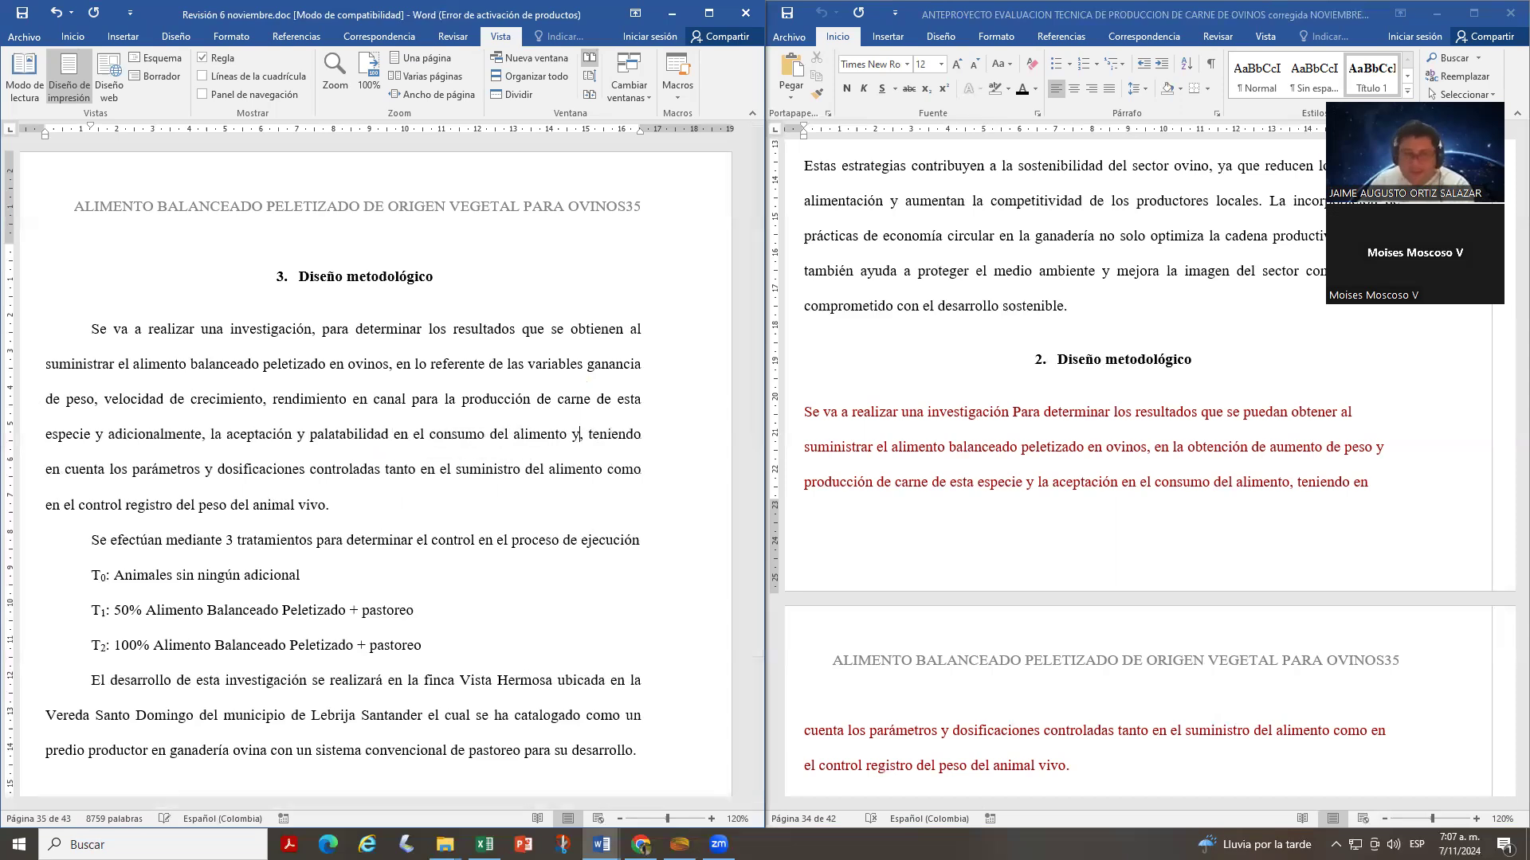
type("istica")
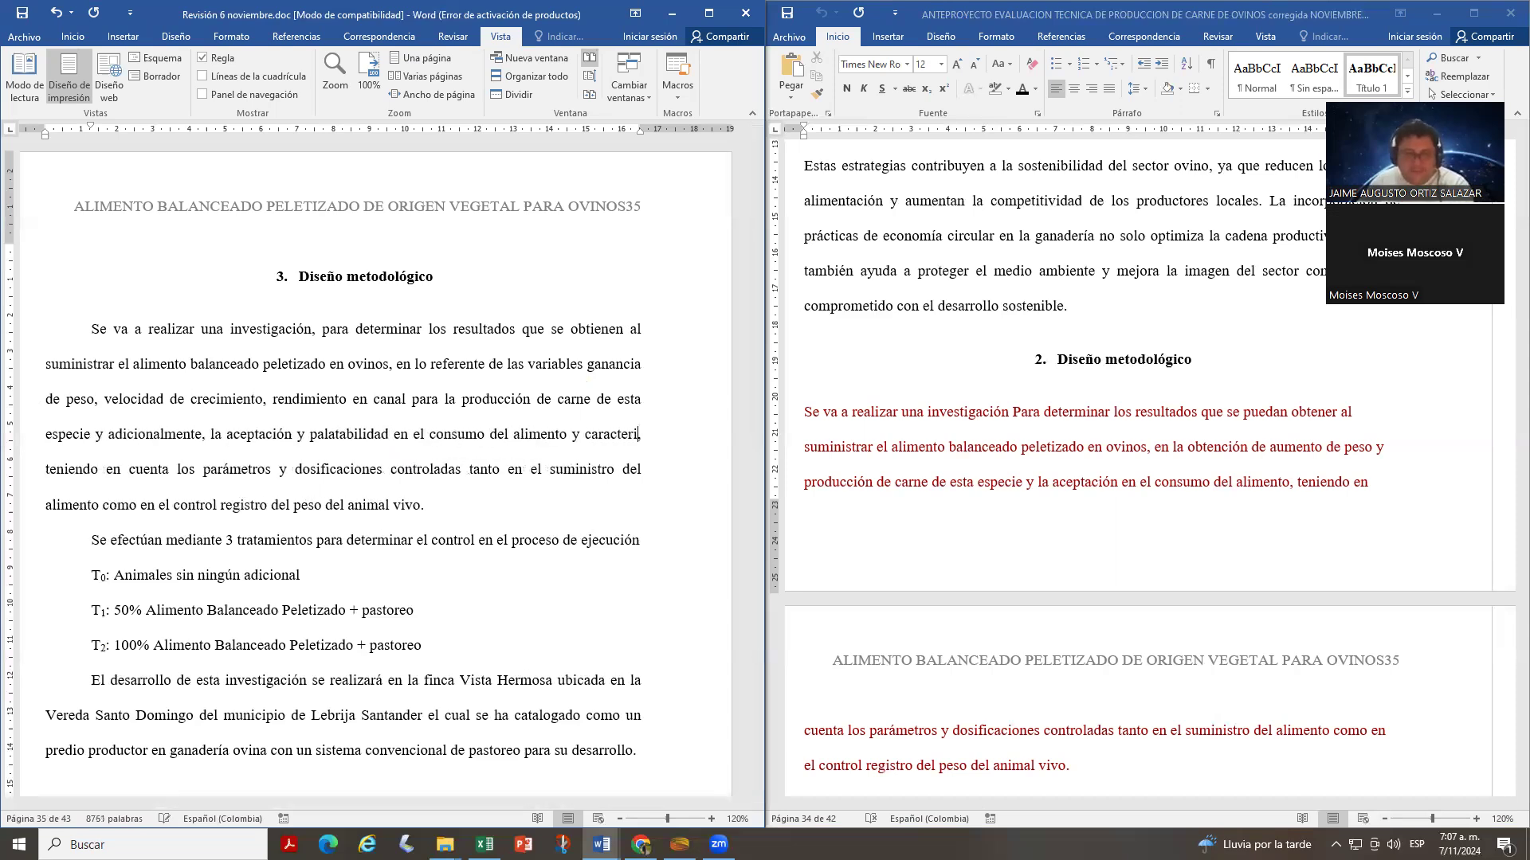
key("BackSpace")
key("BackSpace")
key("BackSpace")
key("BackSpace")
key("BackSpace")
key("BackSpace")
type("ísticas del produ")
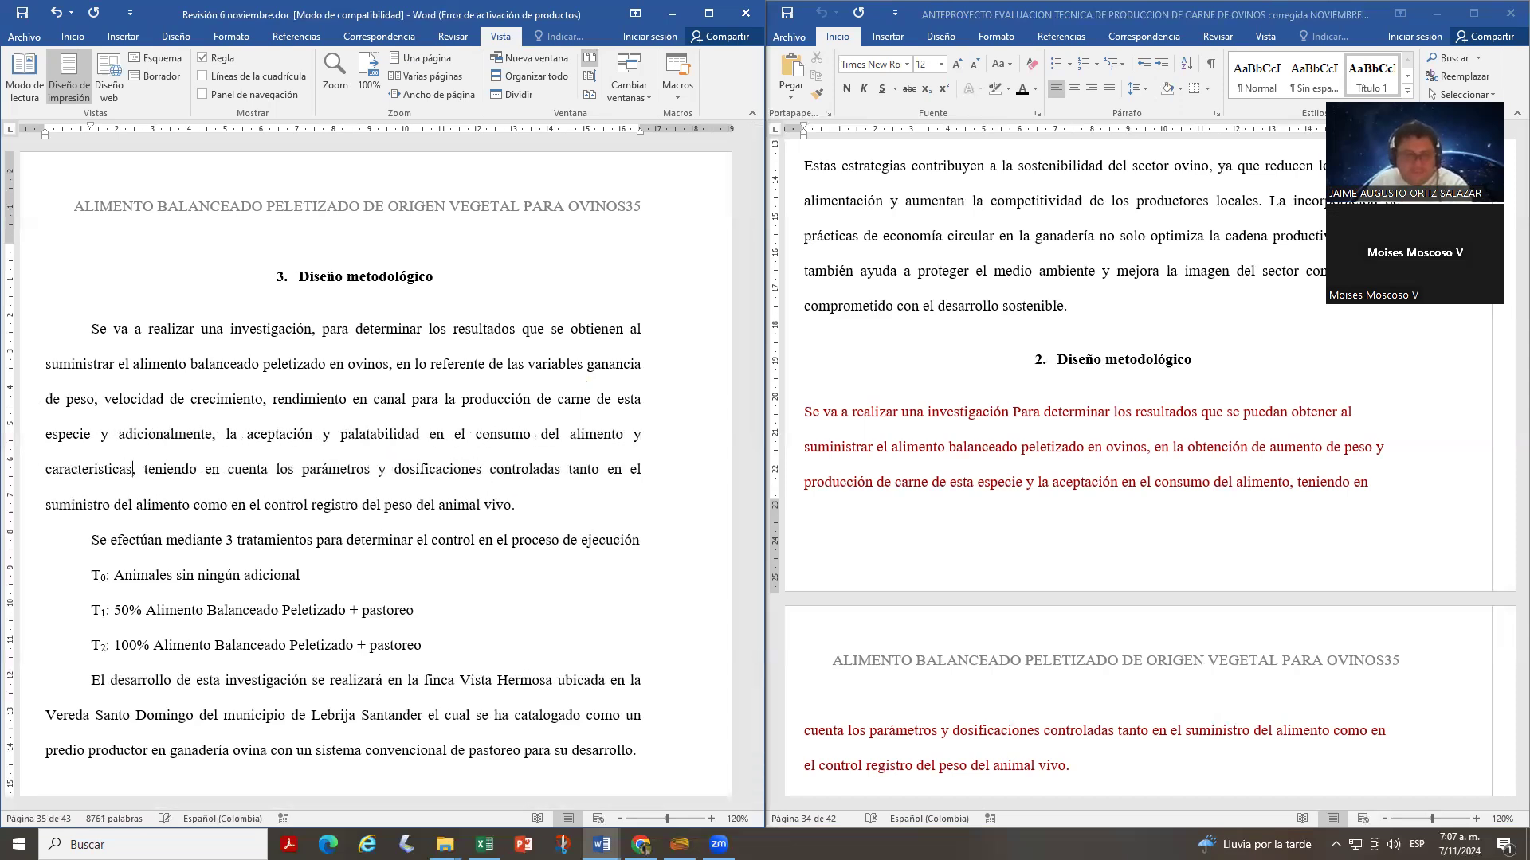
type("cto")
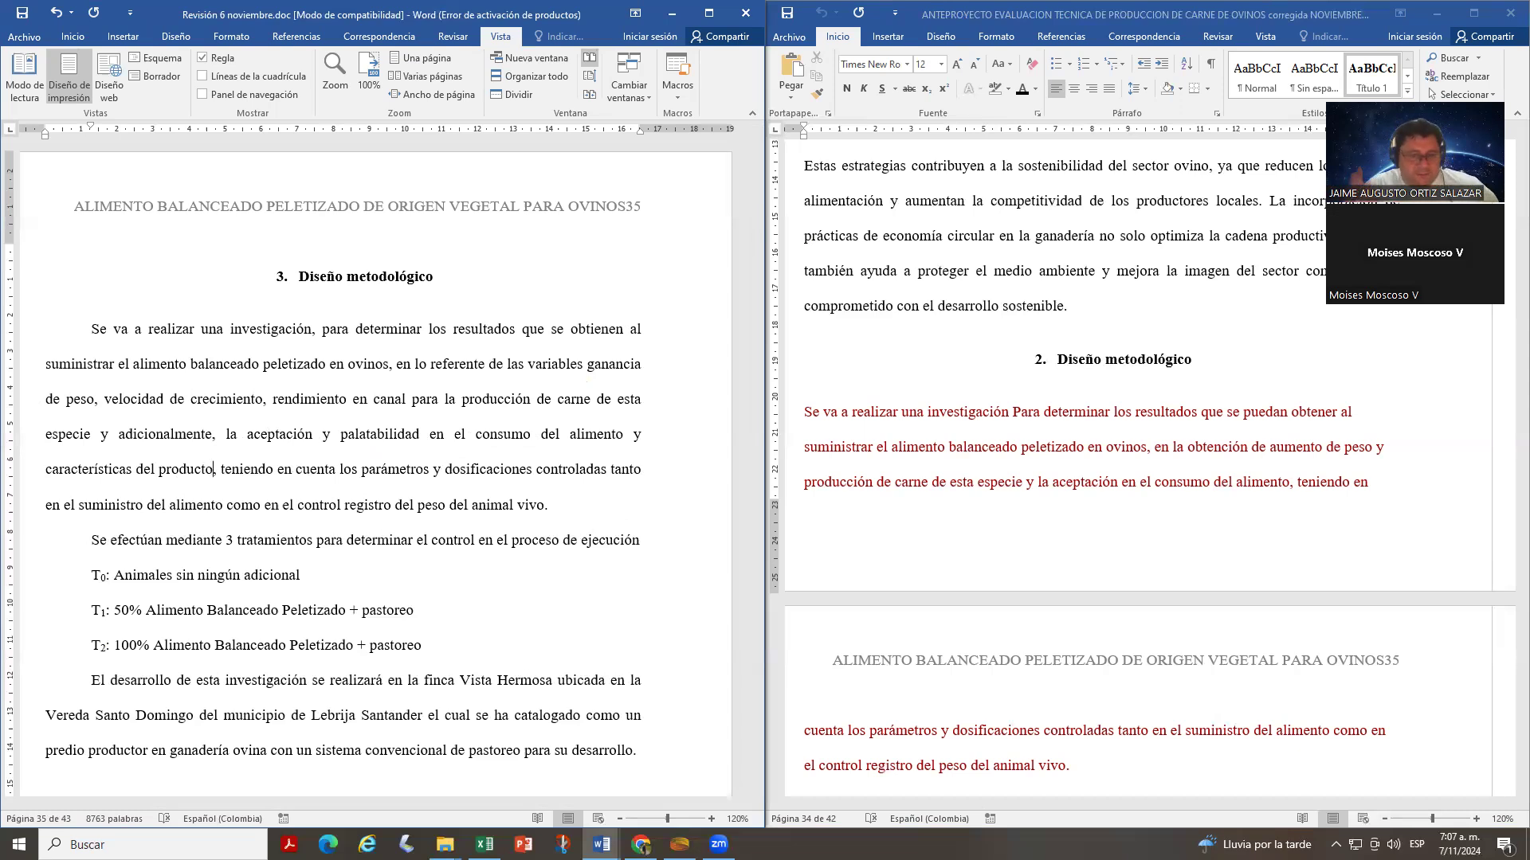
- Compare the treatments, project description and technical summary table of the Diseño metodológico section in both documents
scroll(634, 649, "down", 2)
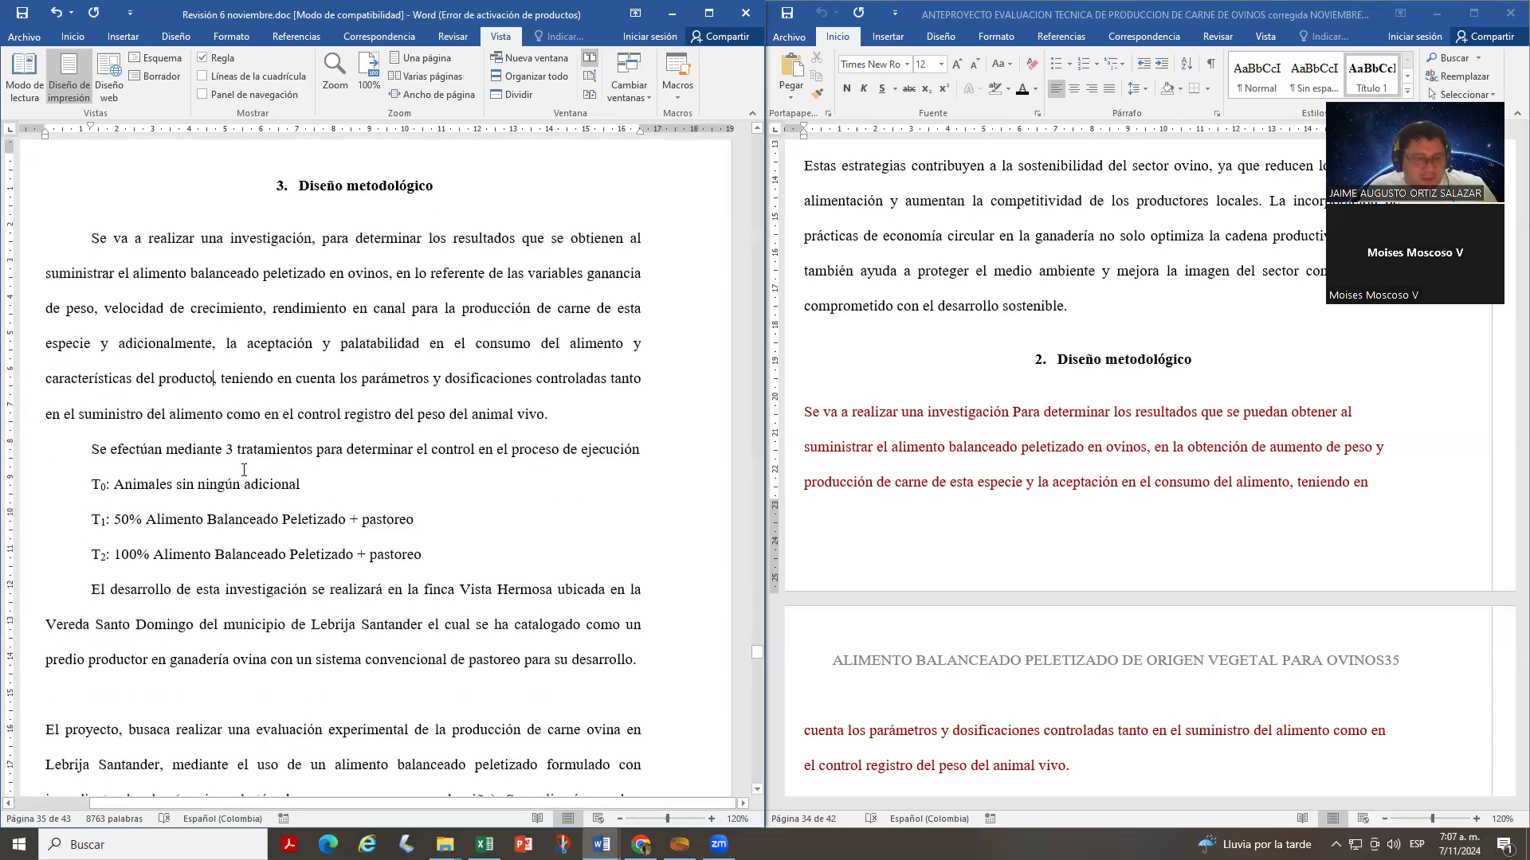
scroll(952, 529, "down", 5)
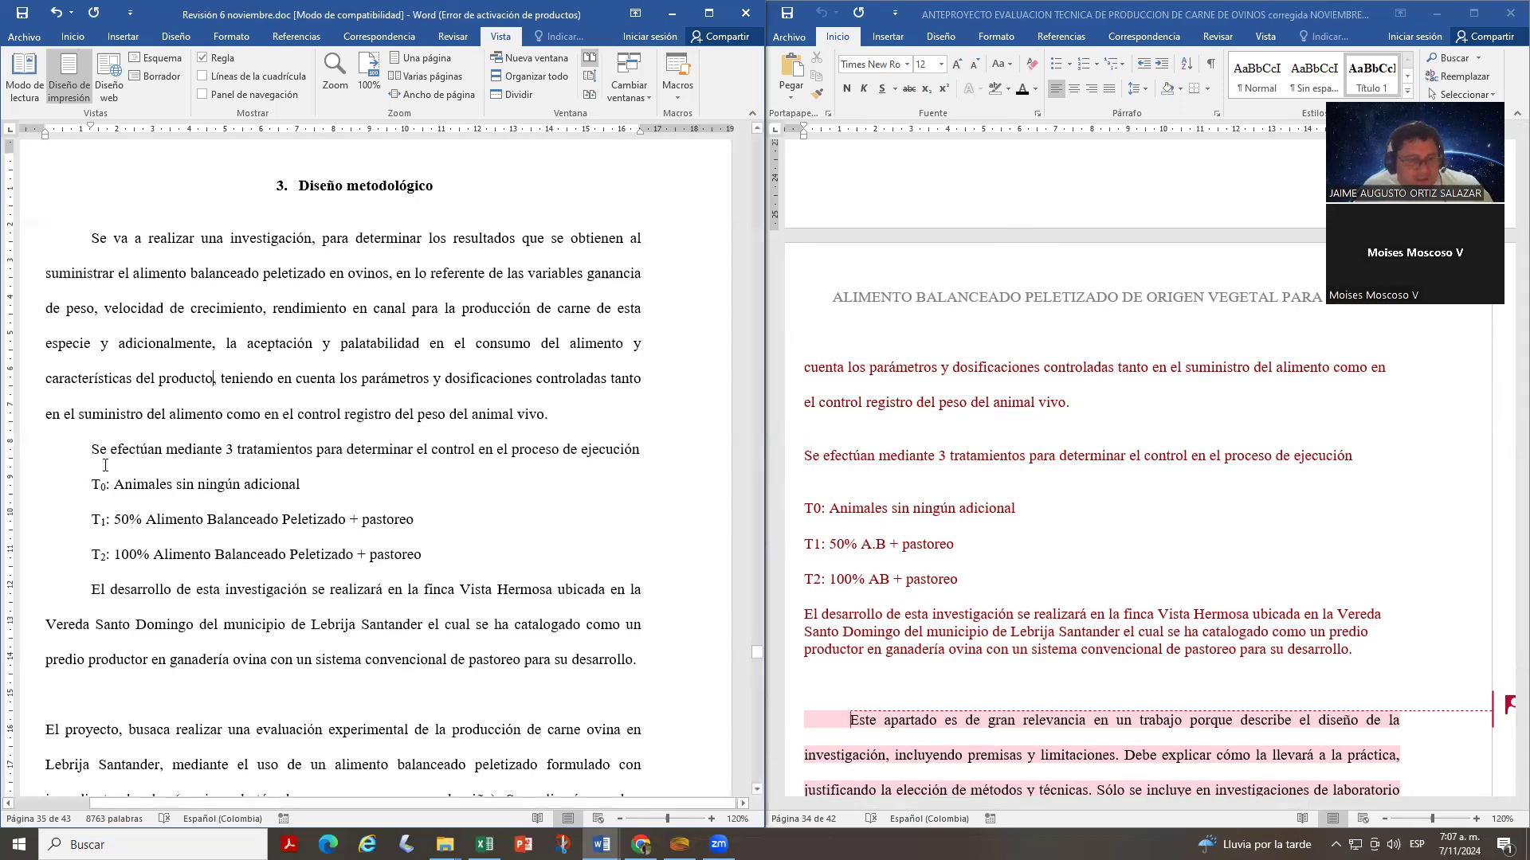
scroll(150, 547, "down", 1)
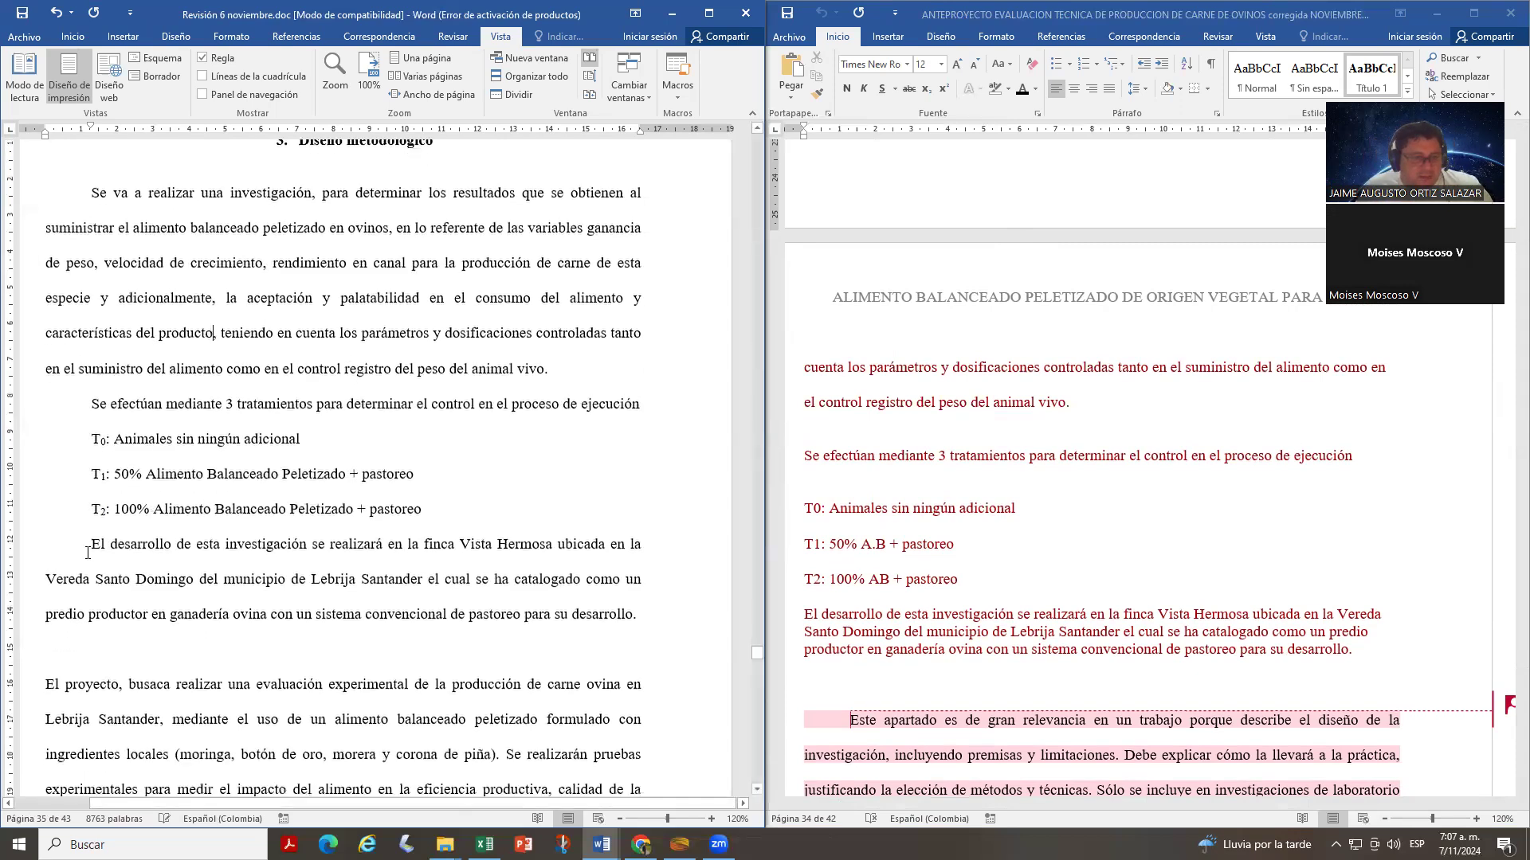
scroll(81, 543, "down", 10)
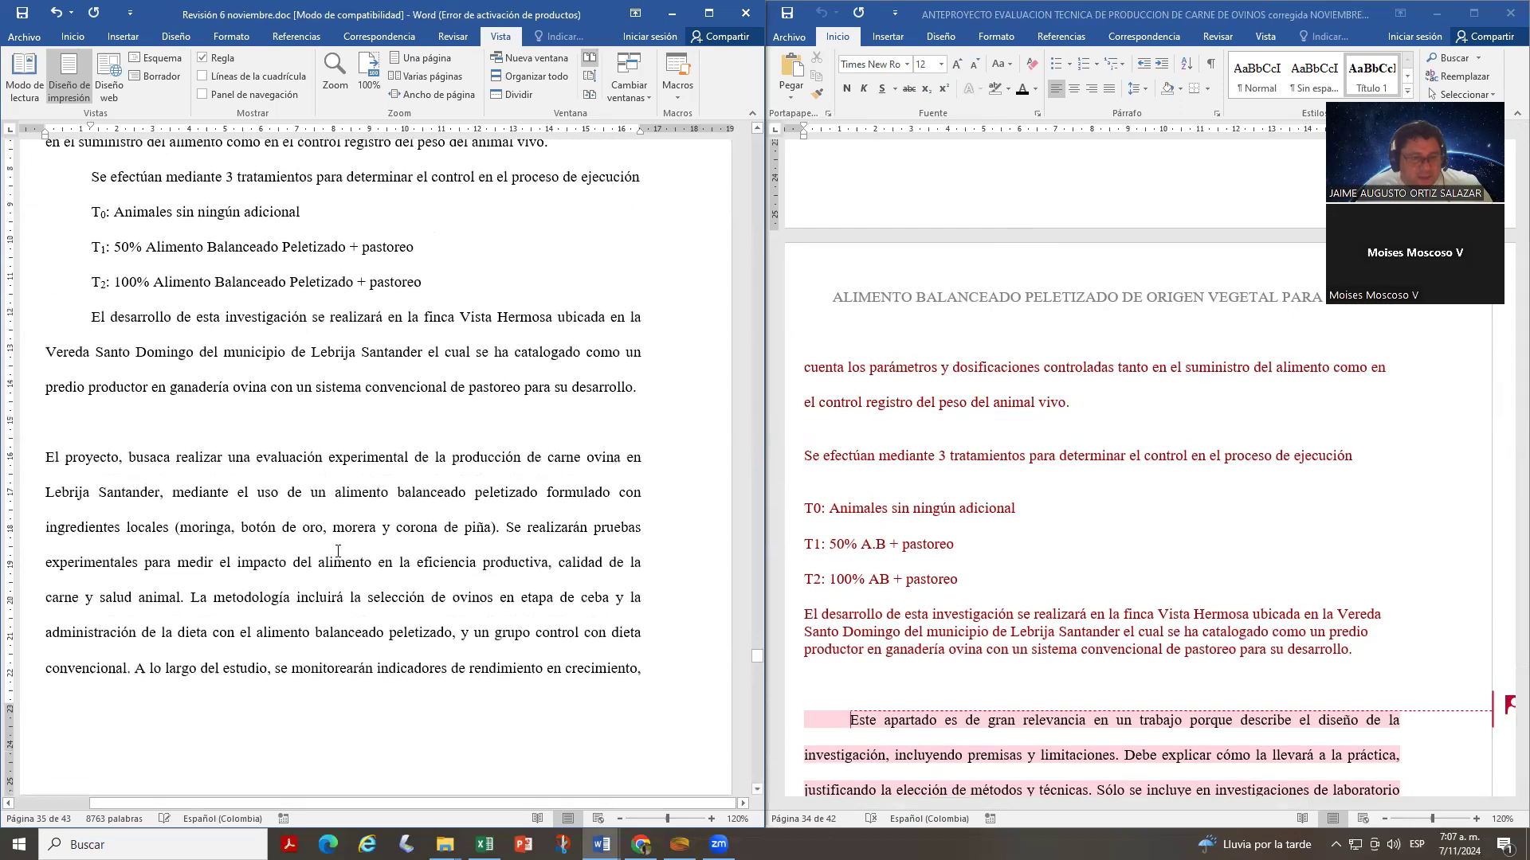
scroll(376, 541, "down", 8)
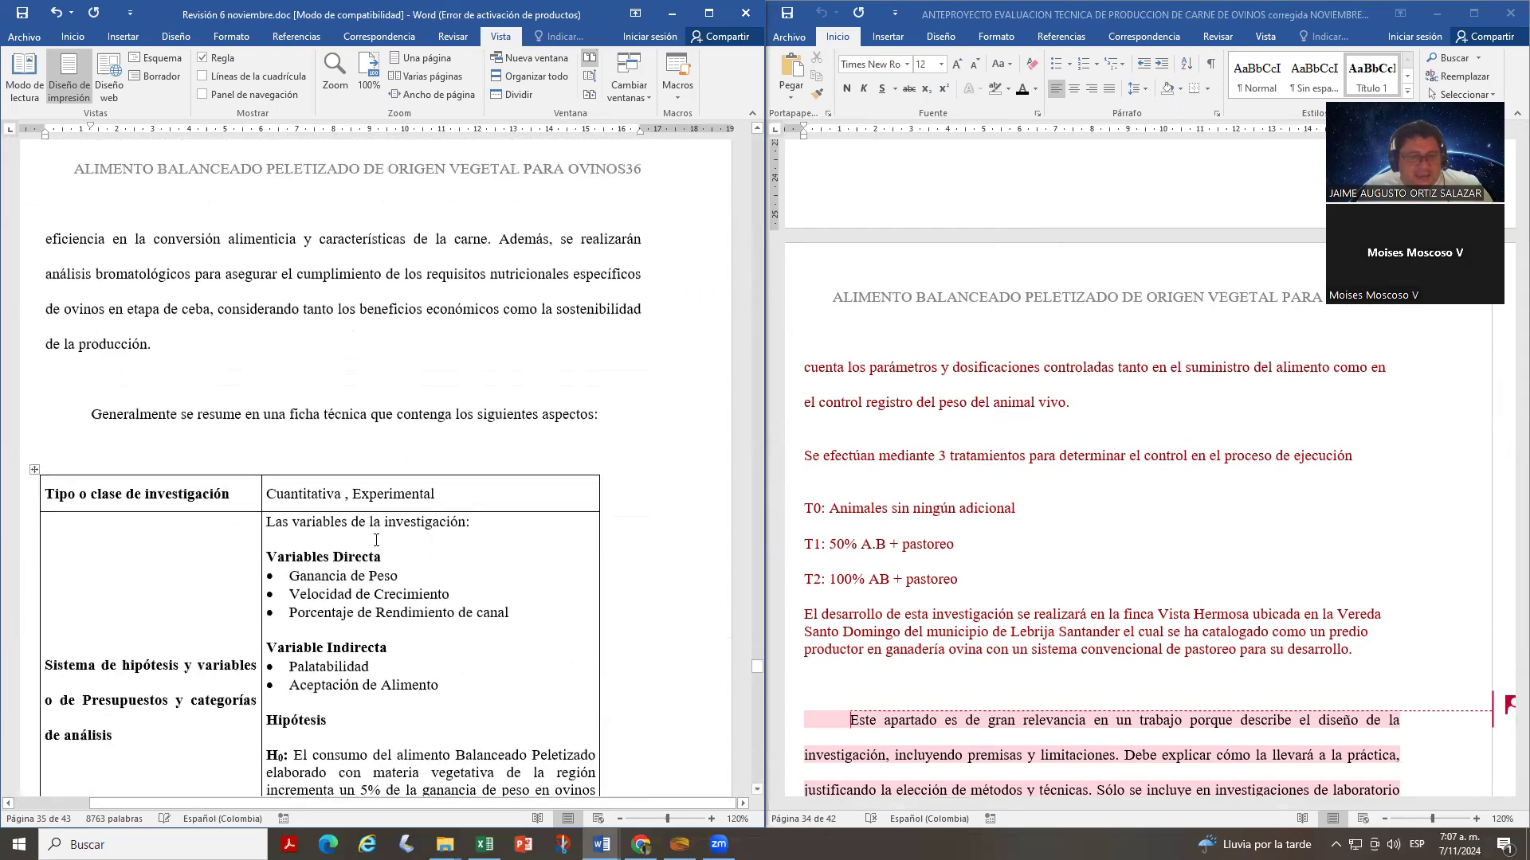
scroll(376, 540, "down", 1)
scroll(1113, 351, "down", 10)
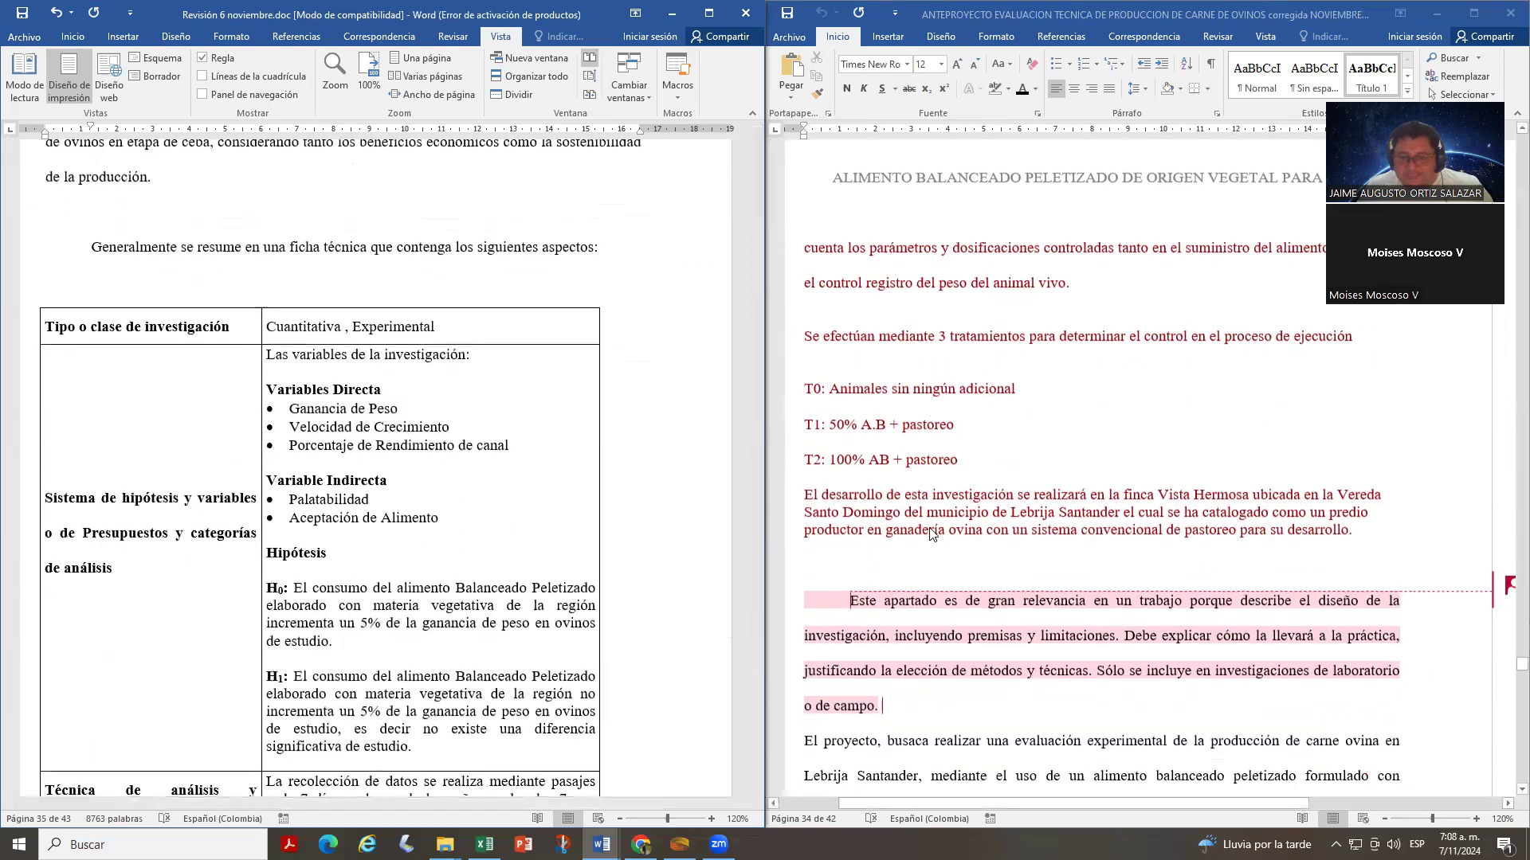
scroll(1112, 347, "down", 20)
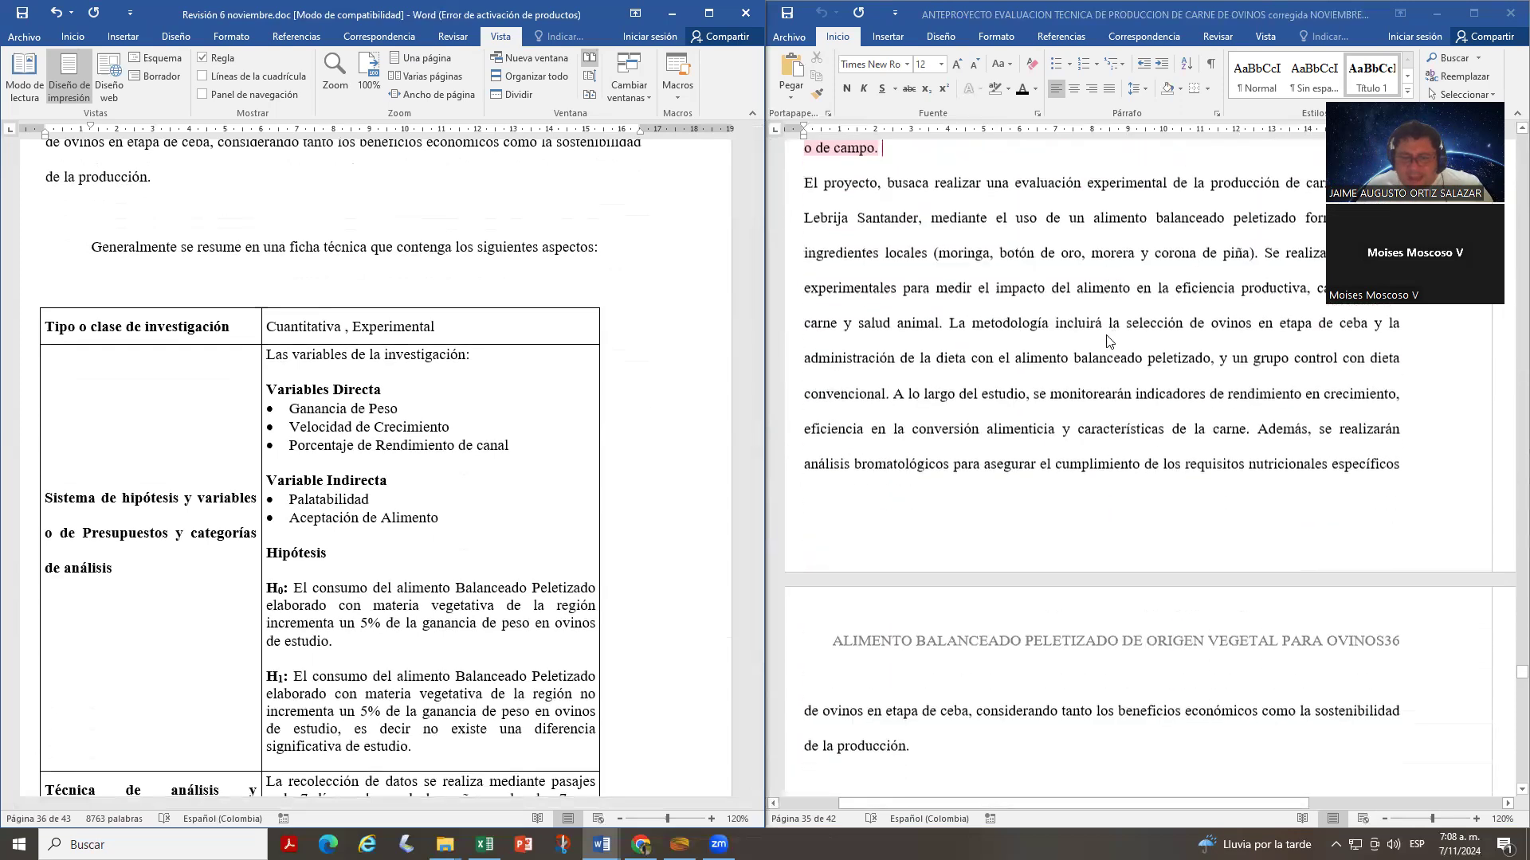
scroll(1110, 342, "down", 1)
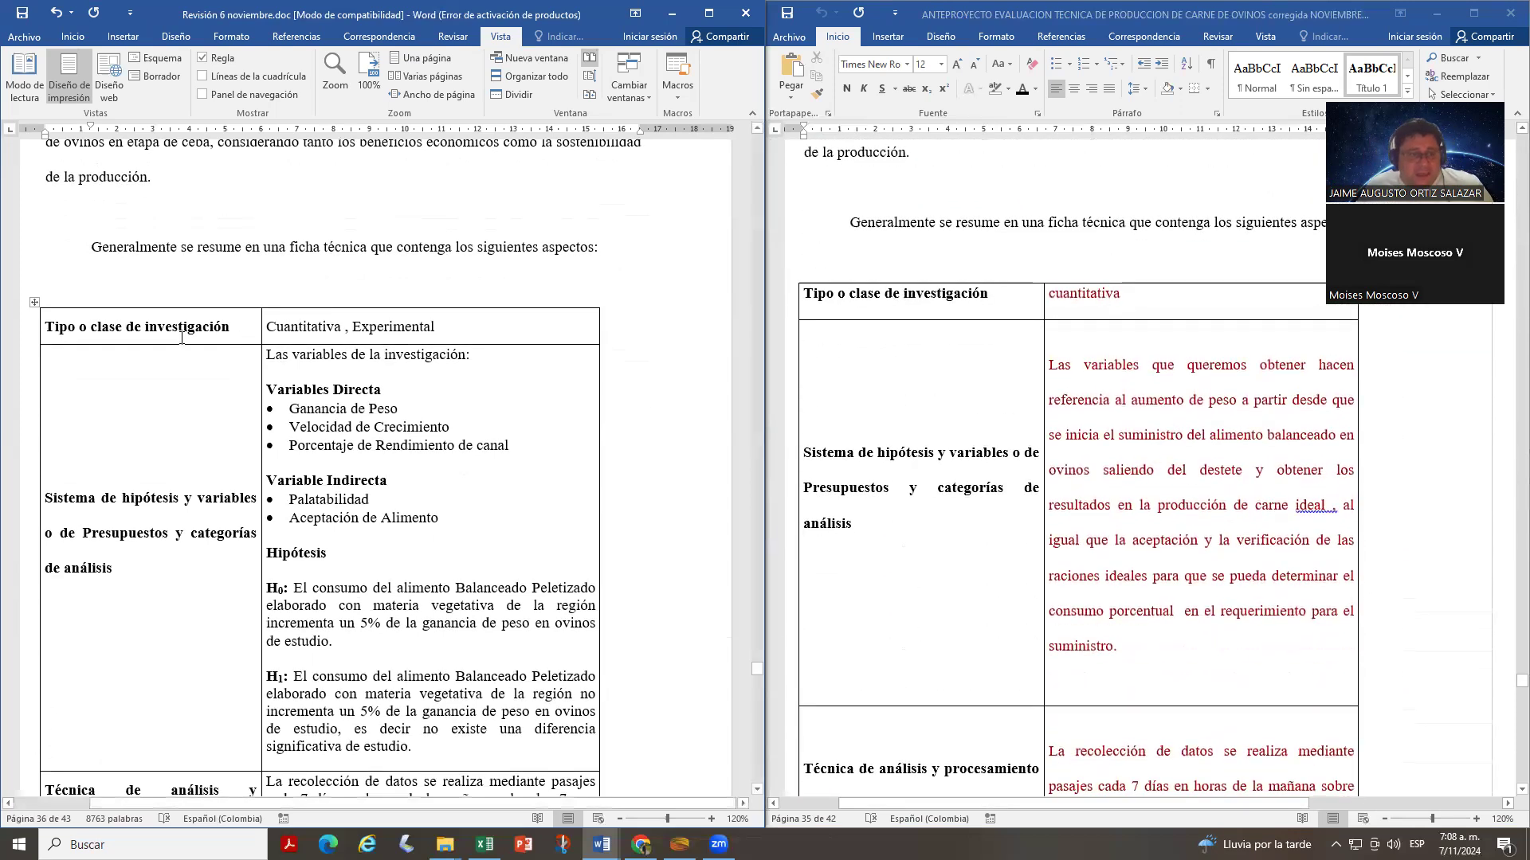
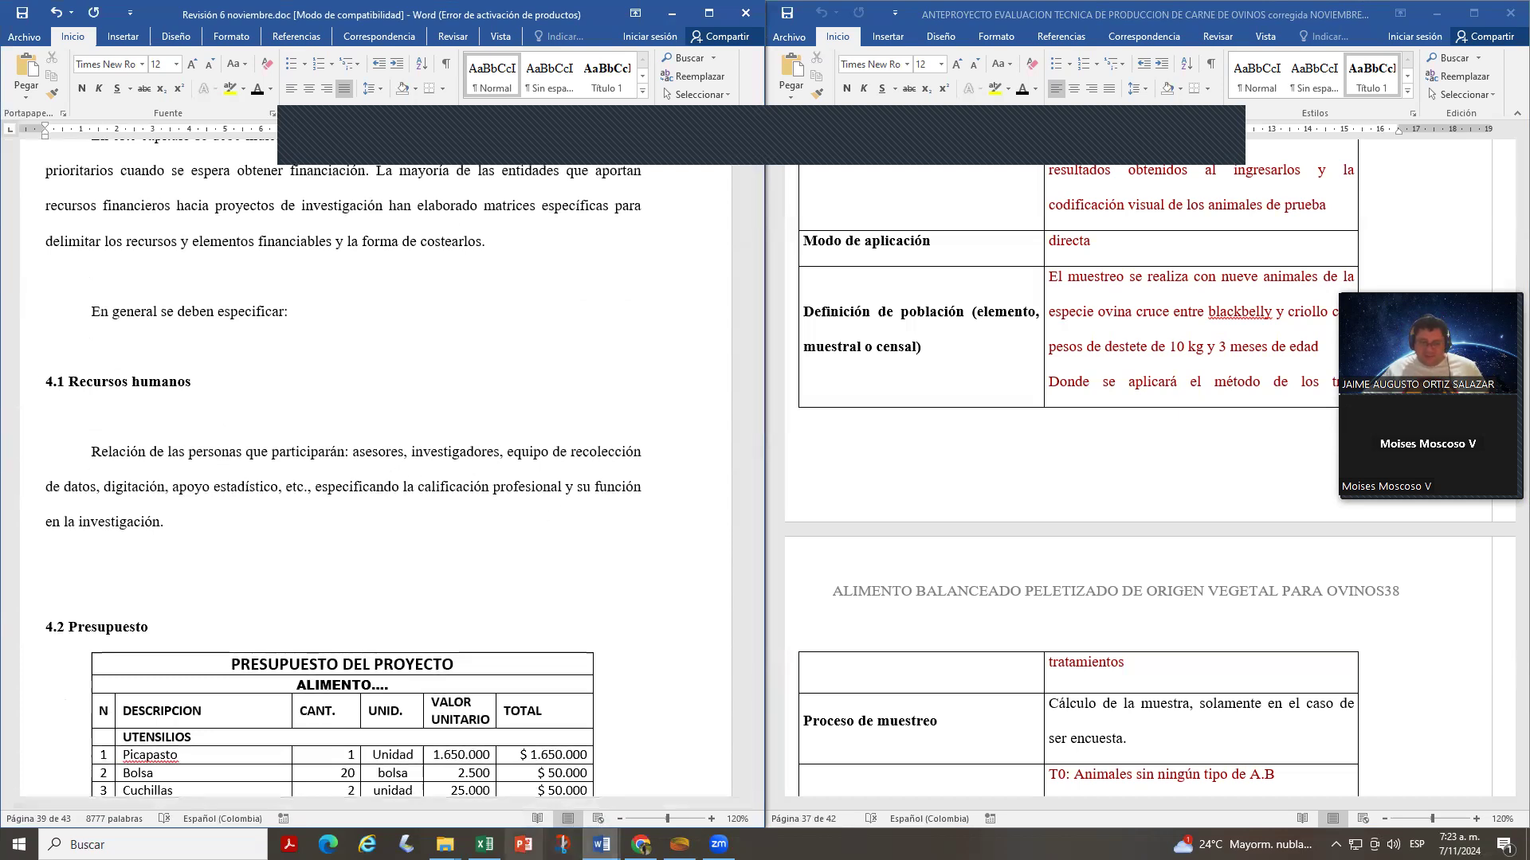
- Open the other student's thesis proposal from the Descargas folder without updating its linked data, and maximize its window
mouse_move(444, 844)
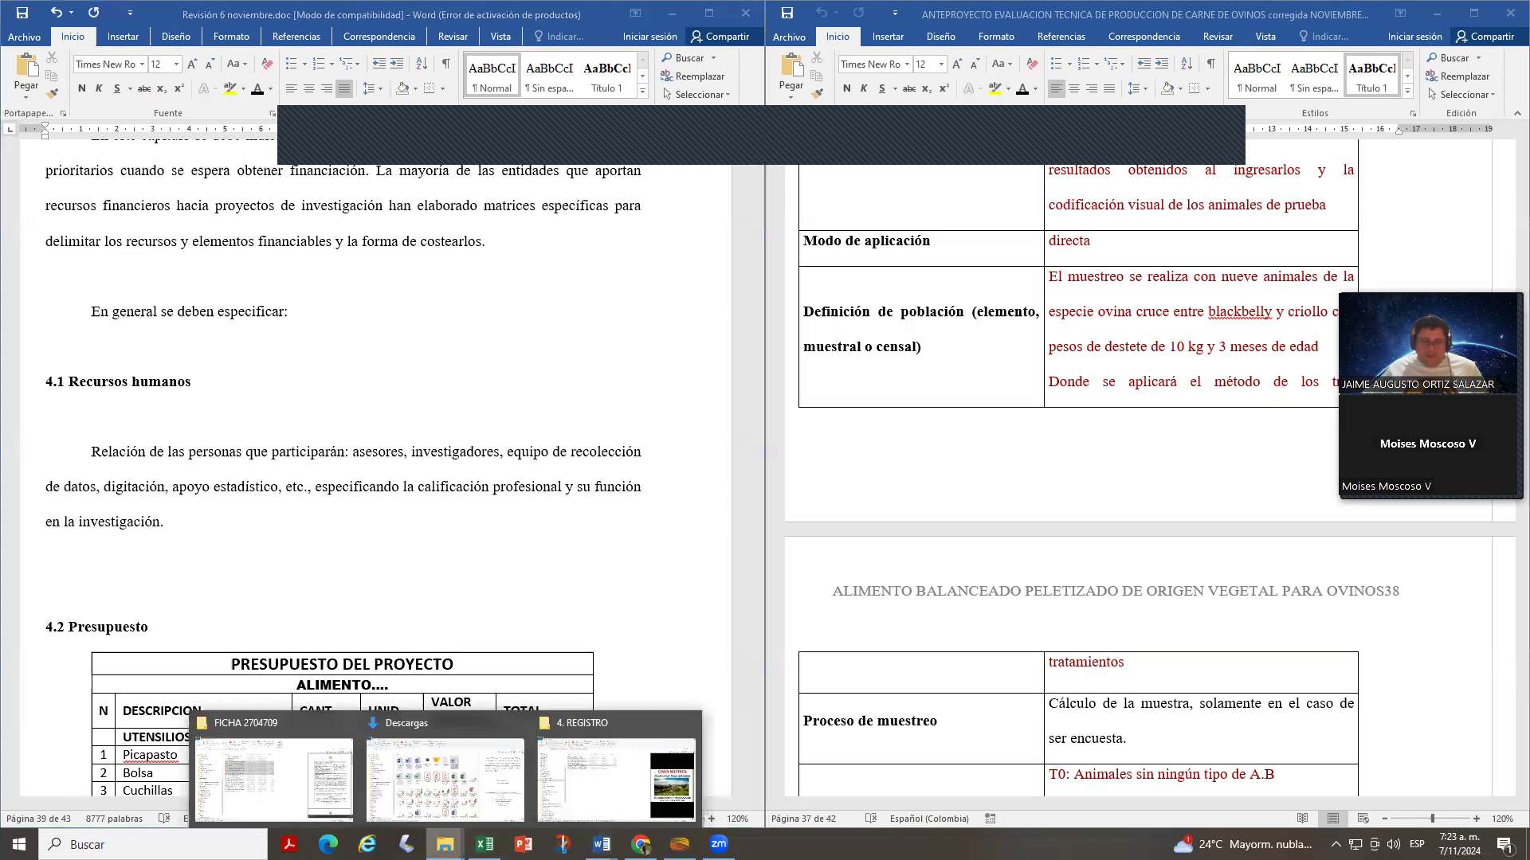
left_click(446, 800)
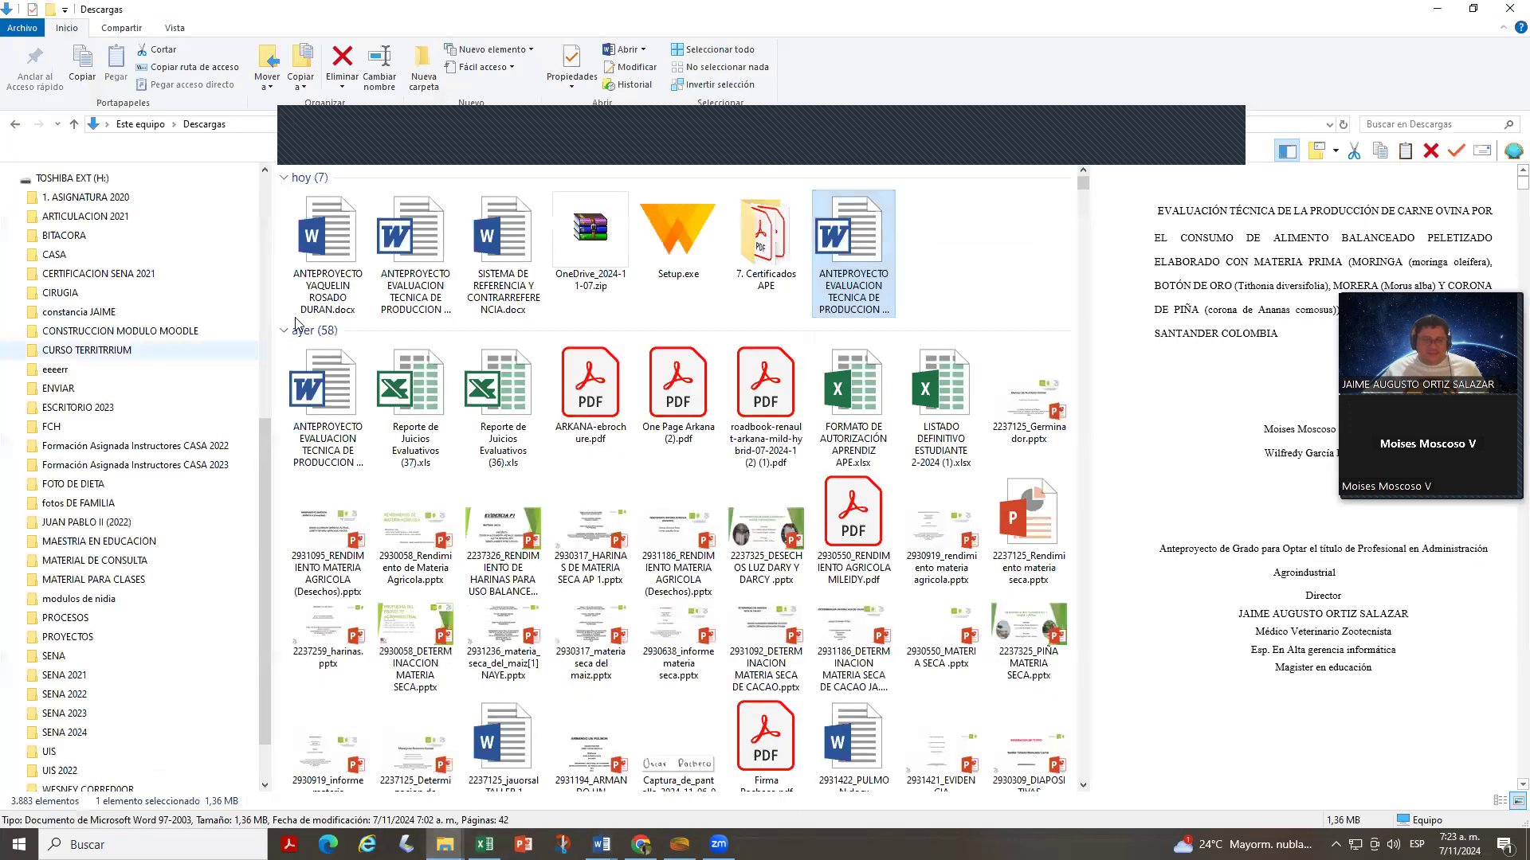
left_click(402, 239)
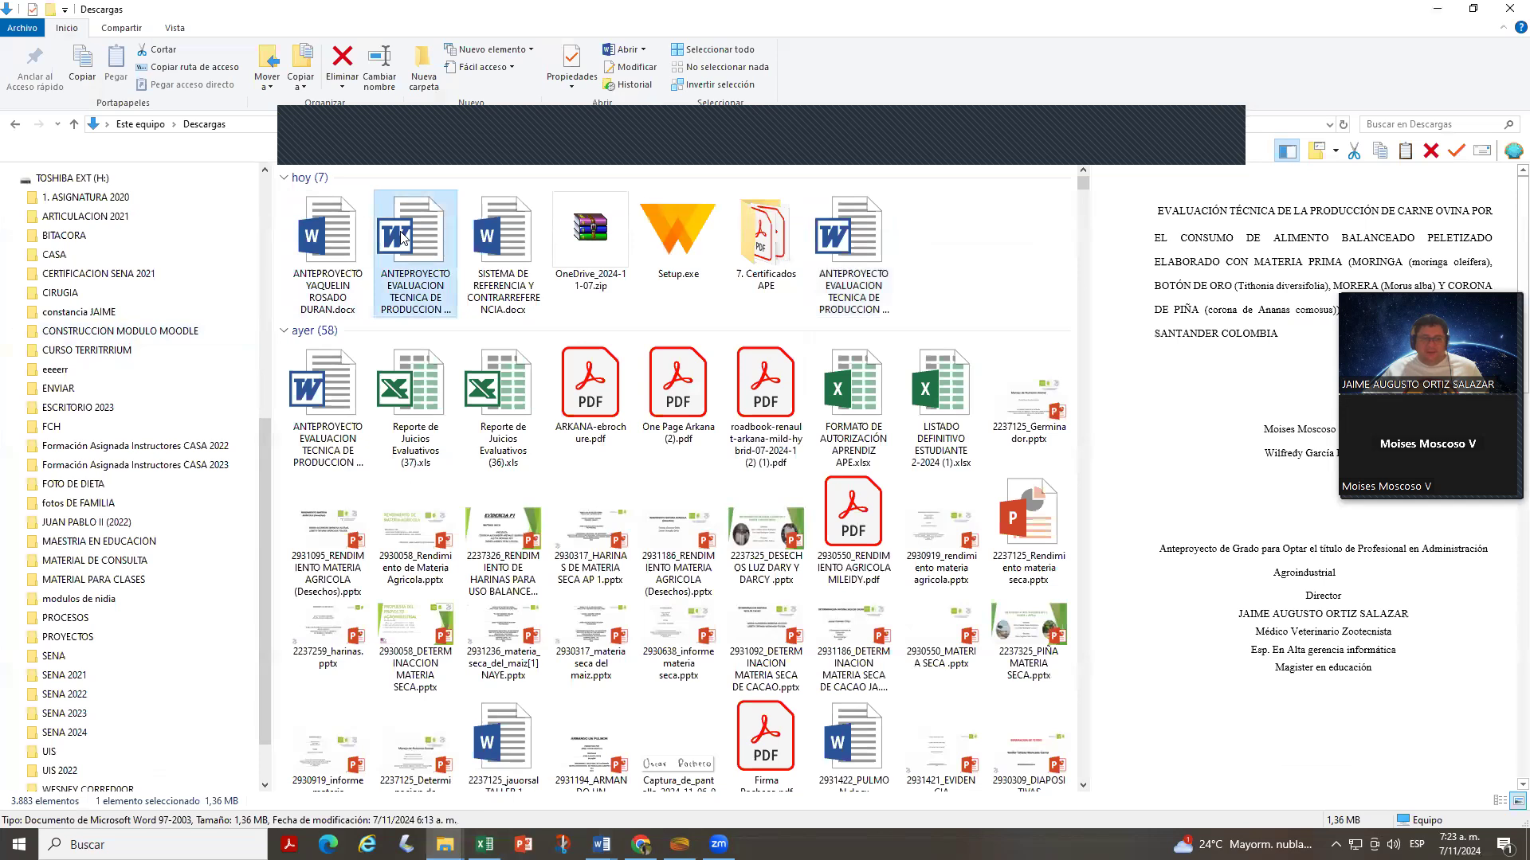
left_click(327, 249)
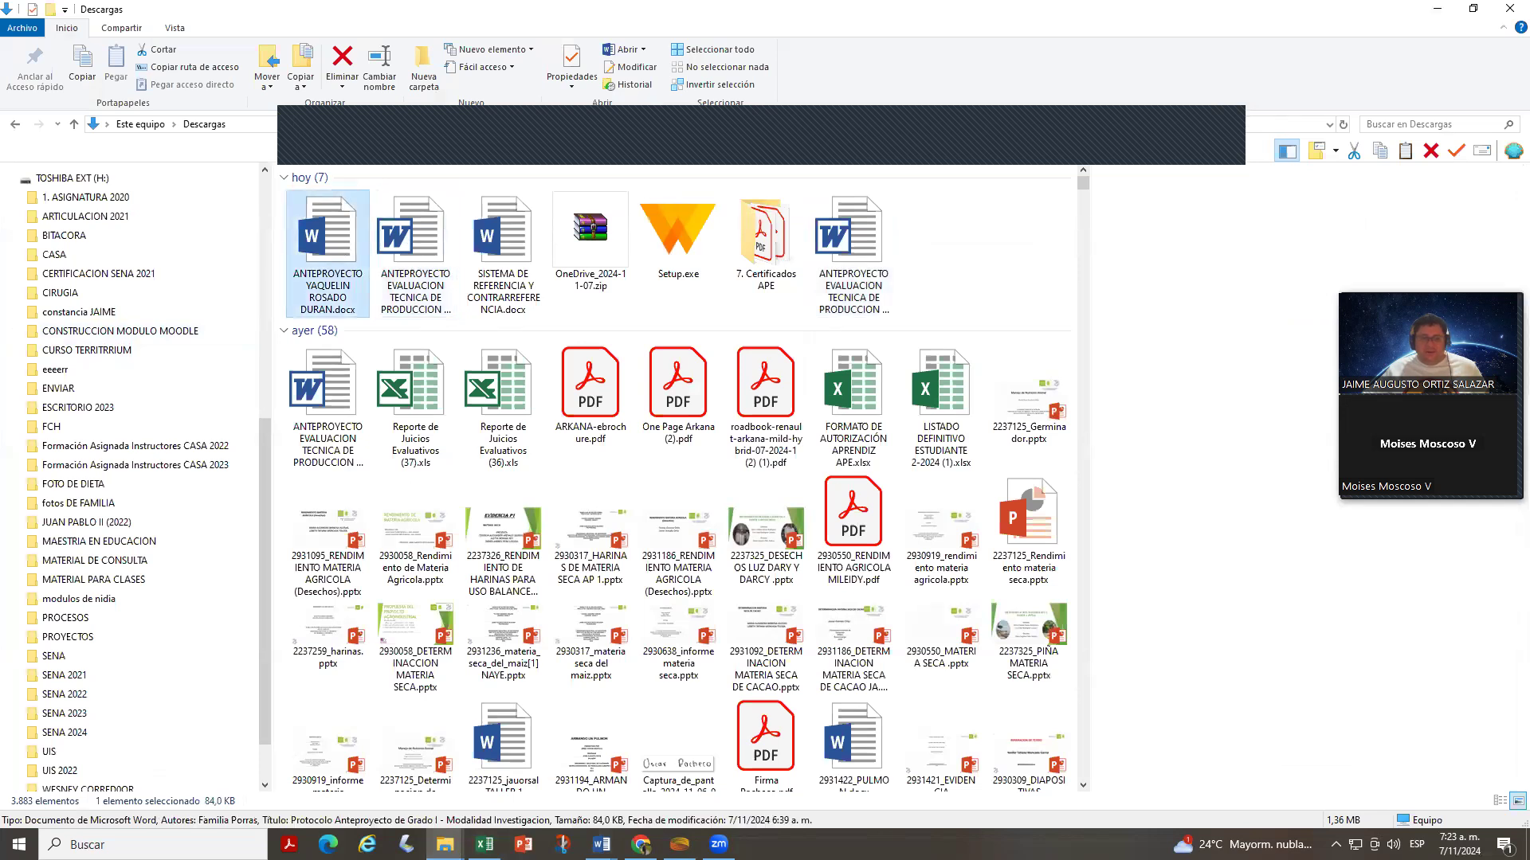
double_click(326, 248)
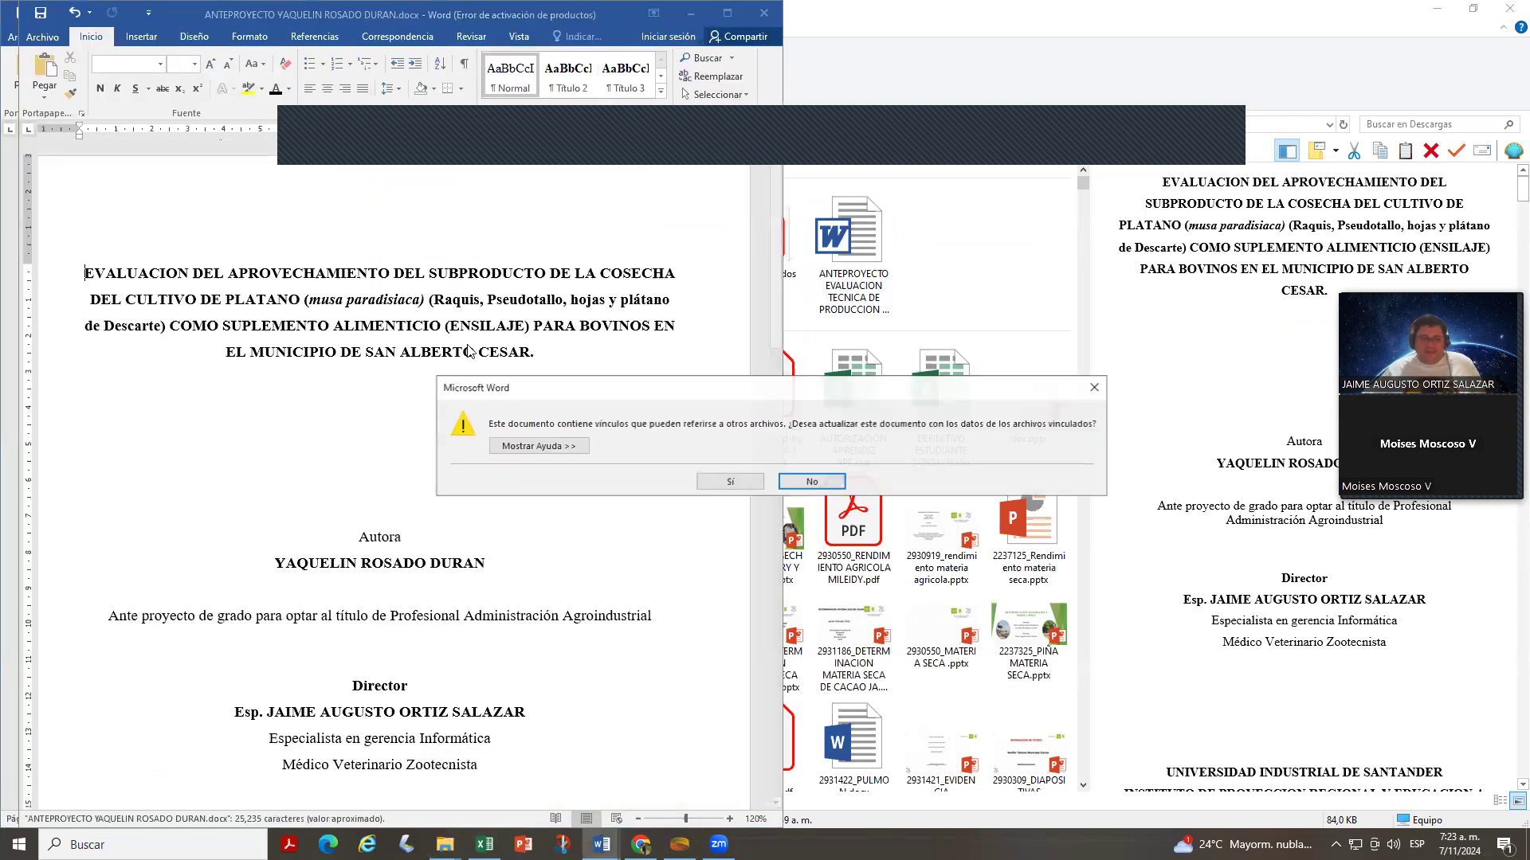
left_click(811, 481)
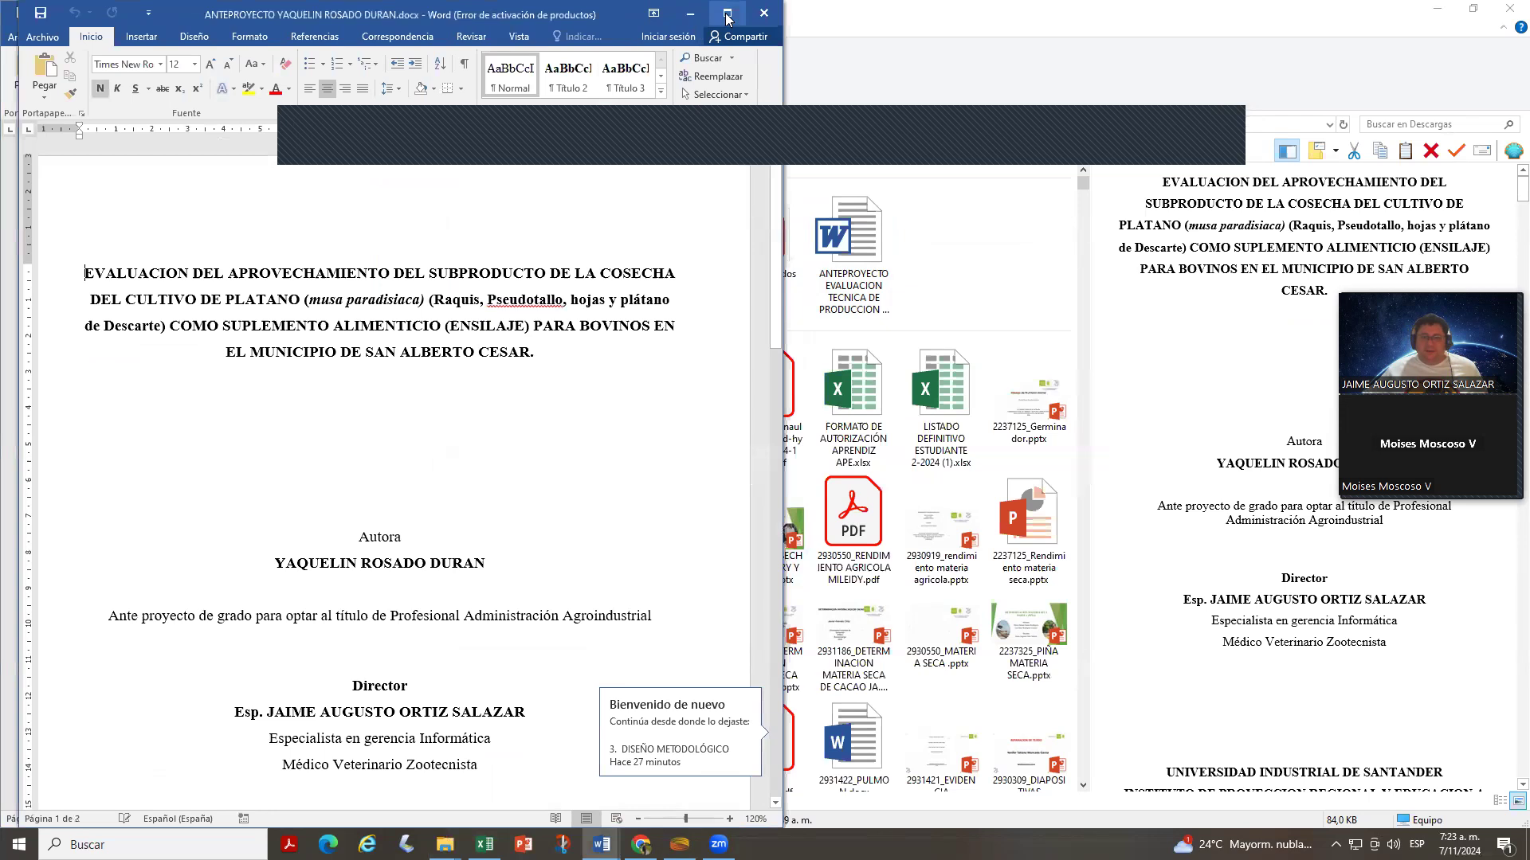
left_click(727, 13)
- Find section 4 Aspectos administrativos in the sample proposal and examine how 4.1 Recursos humanos is written
left_click_drag(1522, 183, 1510, 825)
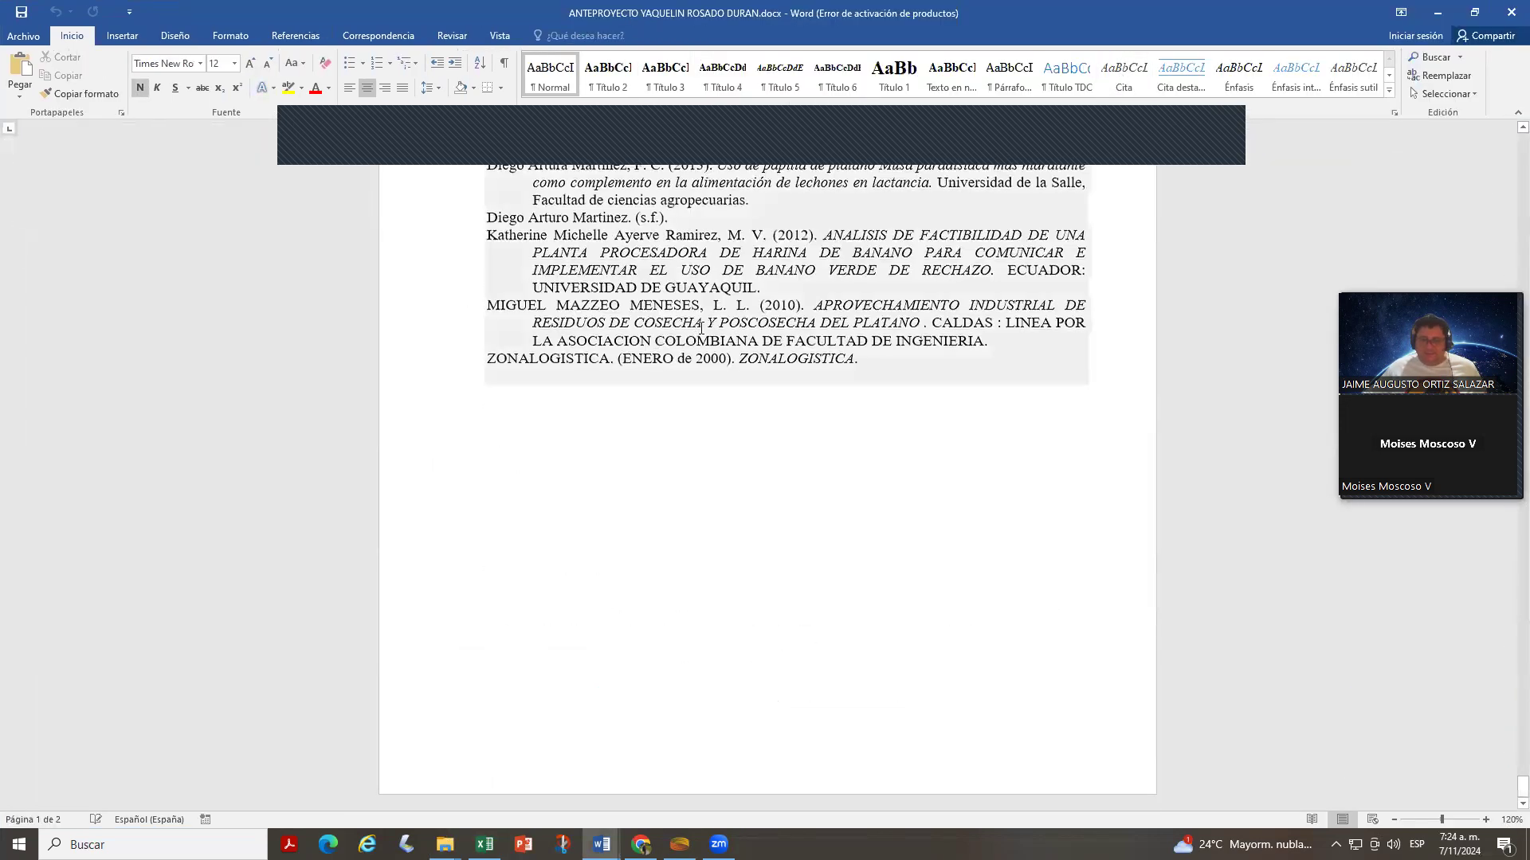
scroll(702, 327, "up", 8)
scroll(678, 326, "up", 5)
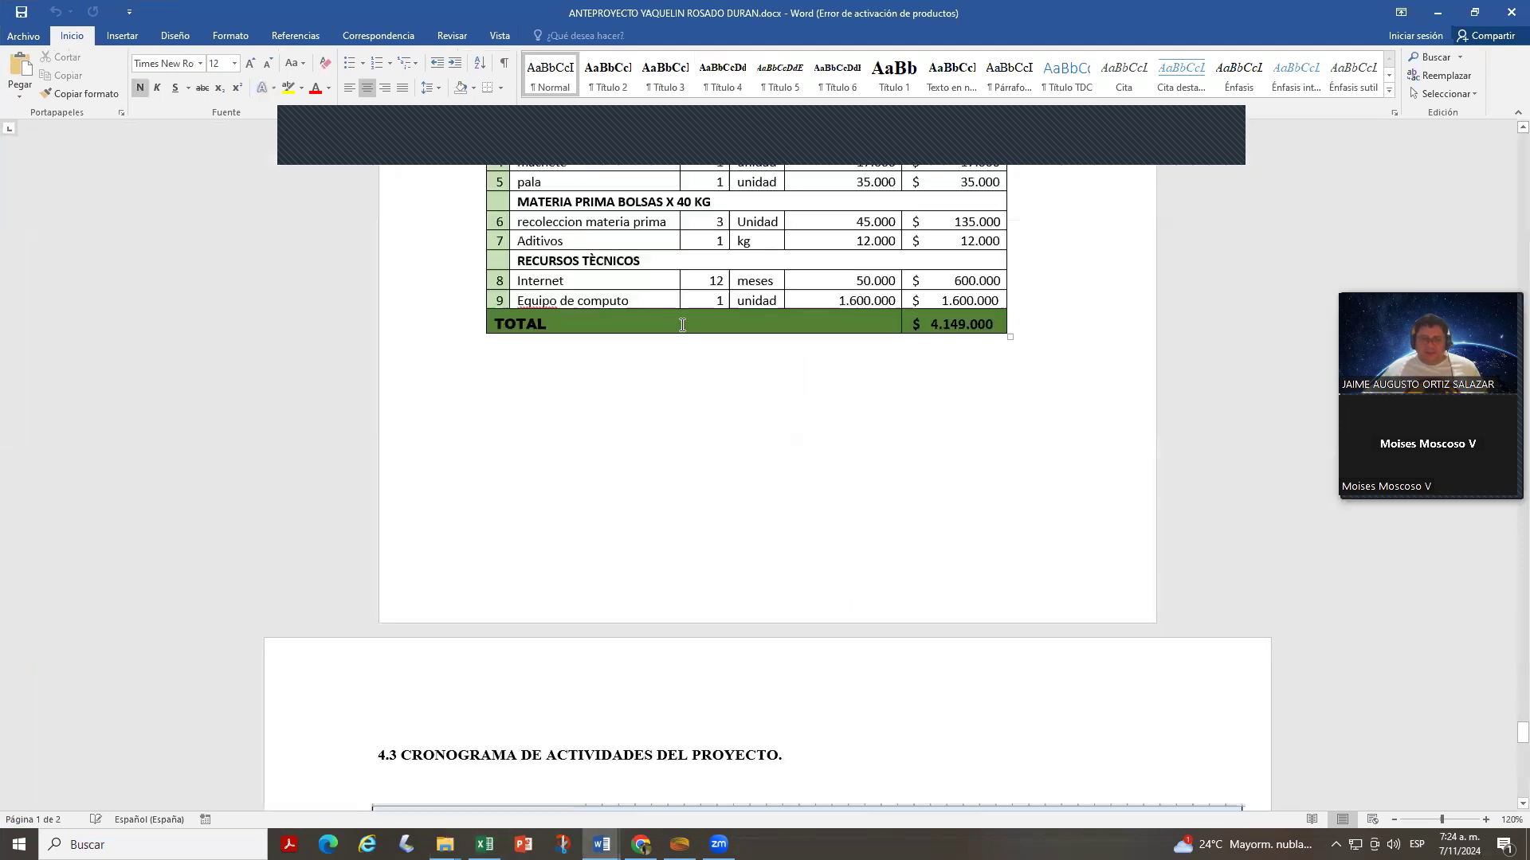
scroll(685, 327, "up", 5)
scroll(673, 315, "down", 3)
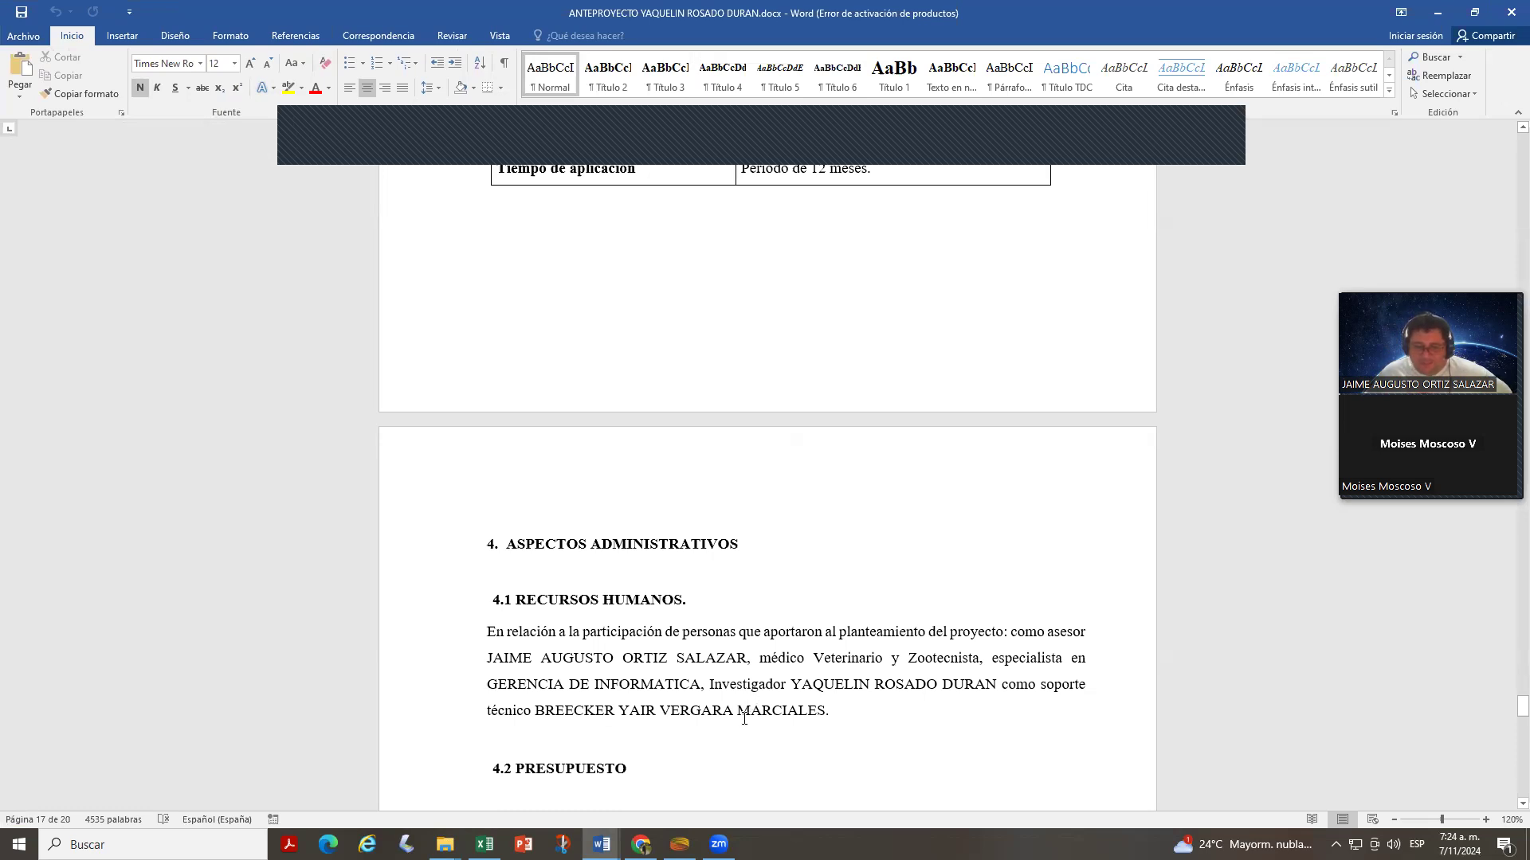
- Switch back to Revisión 6 noviembre.doc and view its 4.1 Recursos humanos and 4.2 Presupuesto sections
left_click(602, 845)
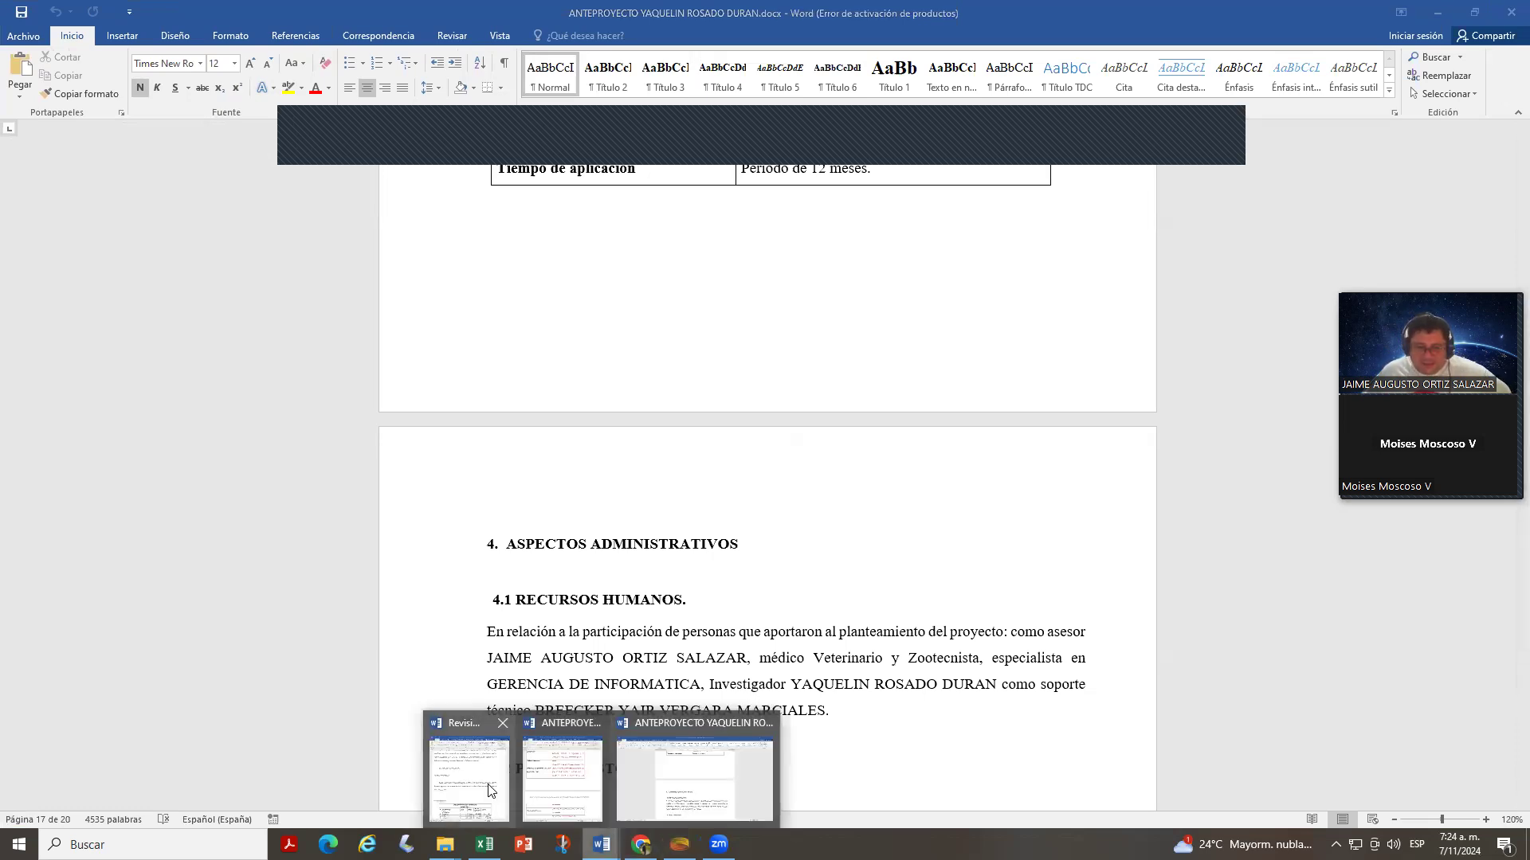
left_click(489, 790)
scroll(510, 510, "down", 3)
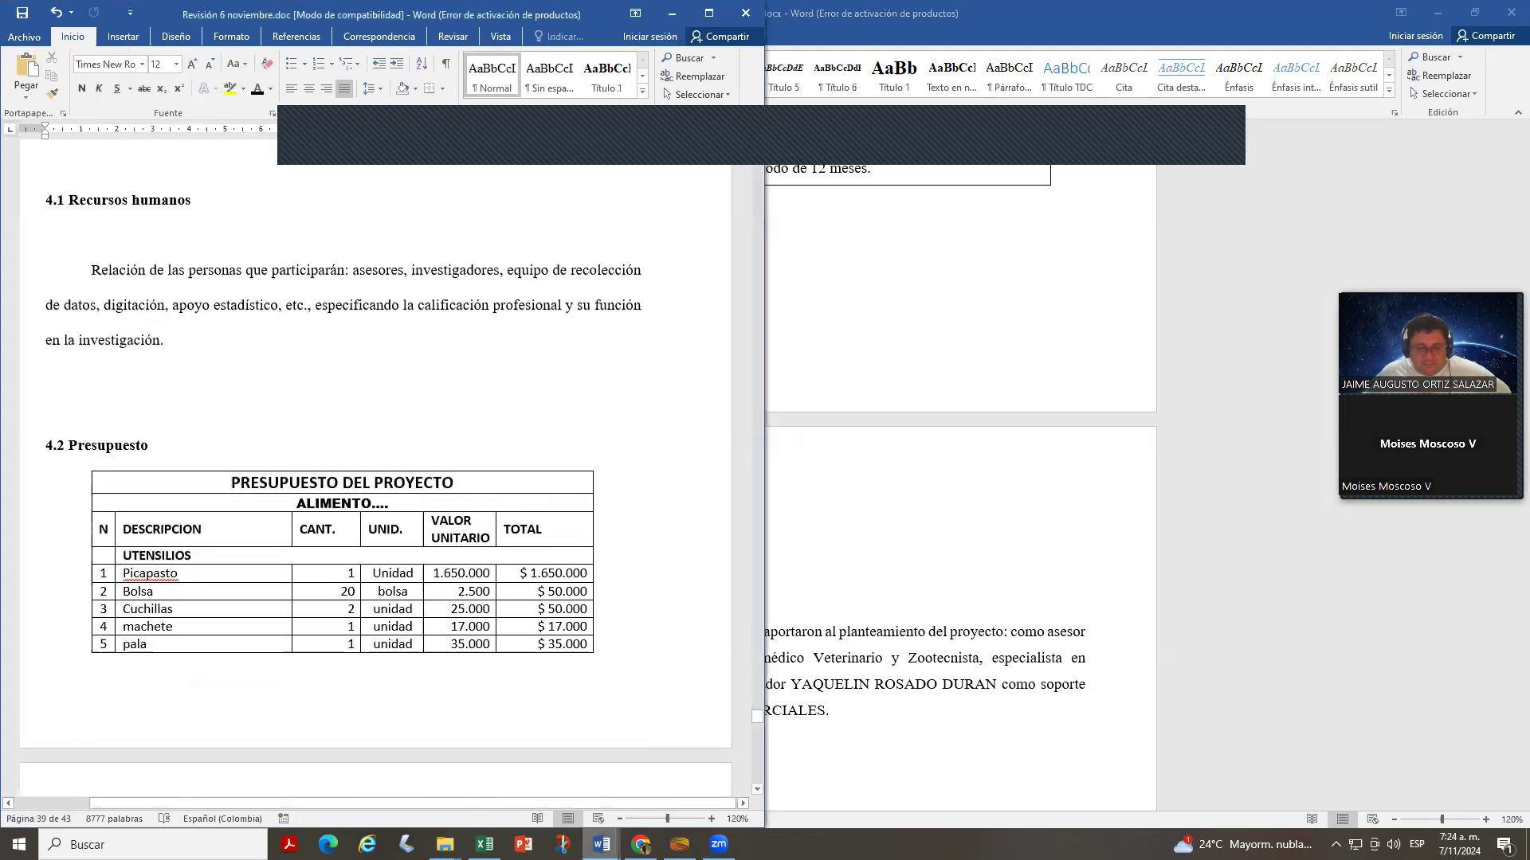
- Glance at the budget workbook Libro1, return to Revisión 6 noviembre.doc, turn off its side-by-side view and show the 4.2 Presupuesto table
left_click(485, 845)
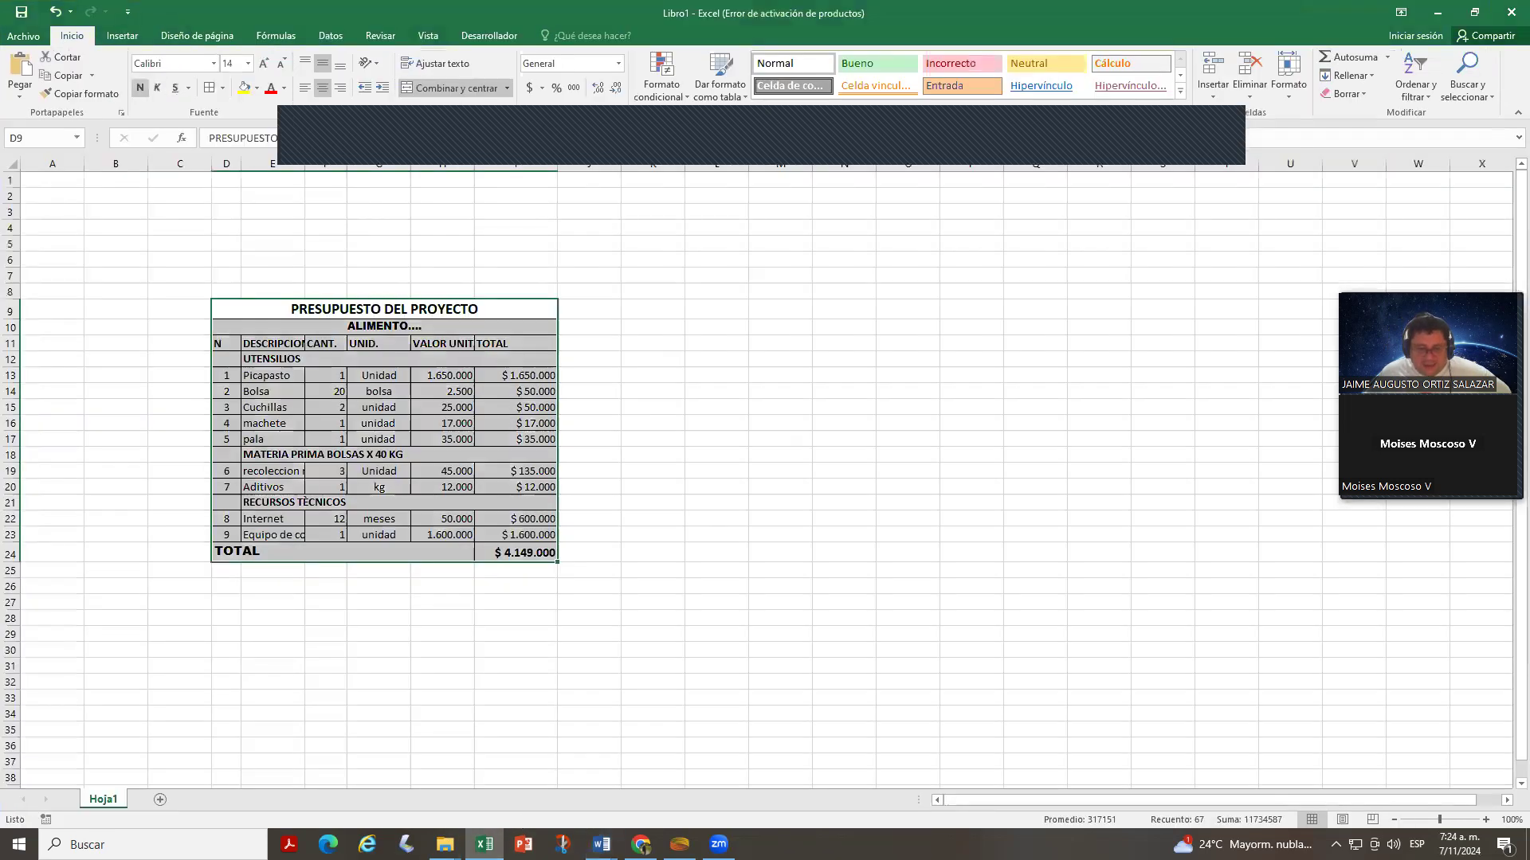
left_click(601, 845)
left_click(470, 789)
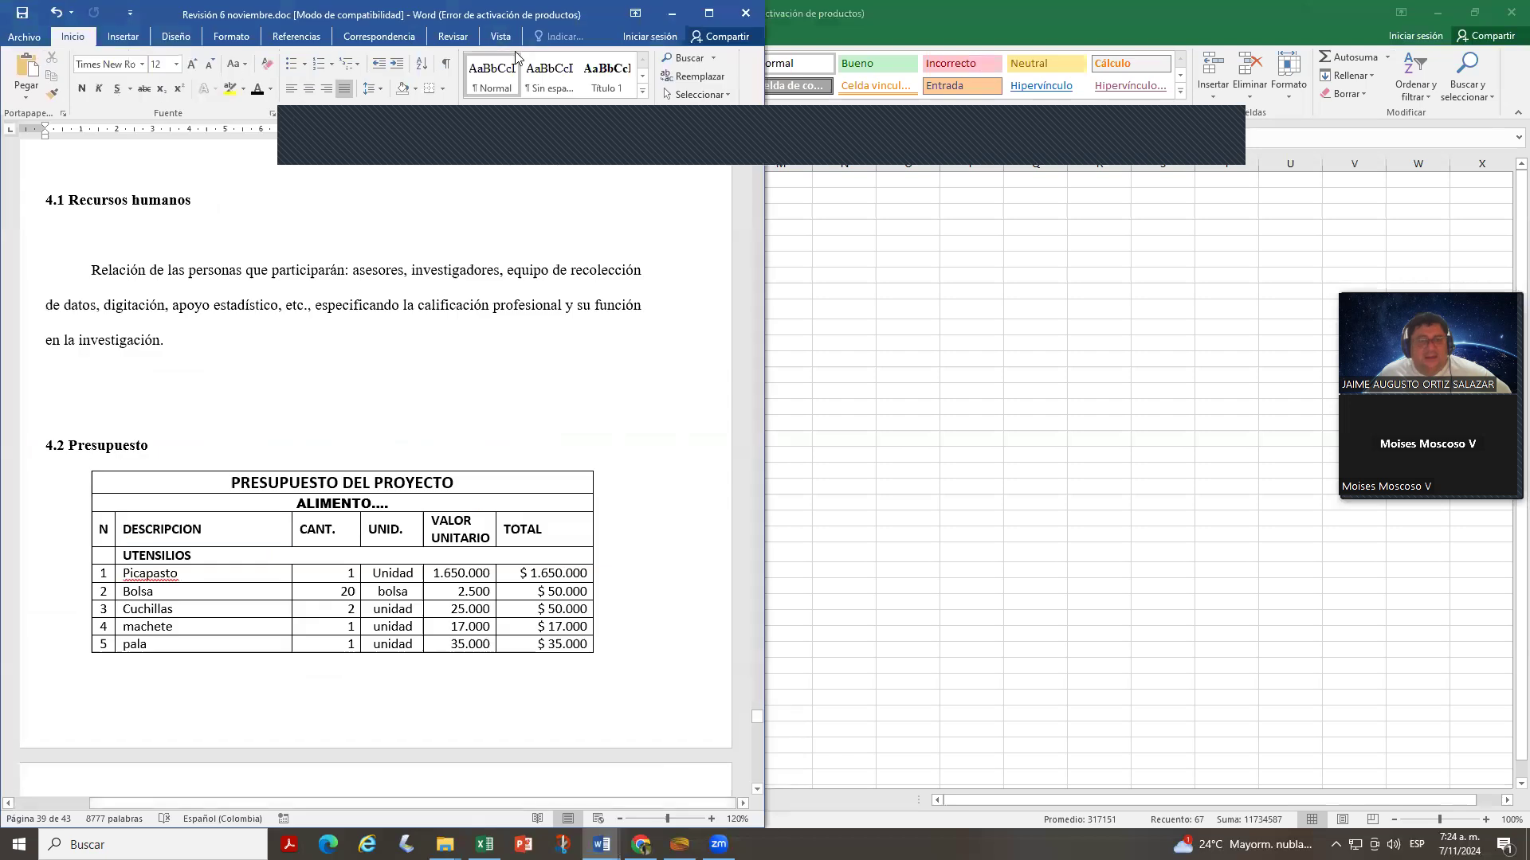
left_click(500, 40)
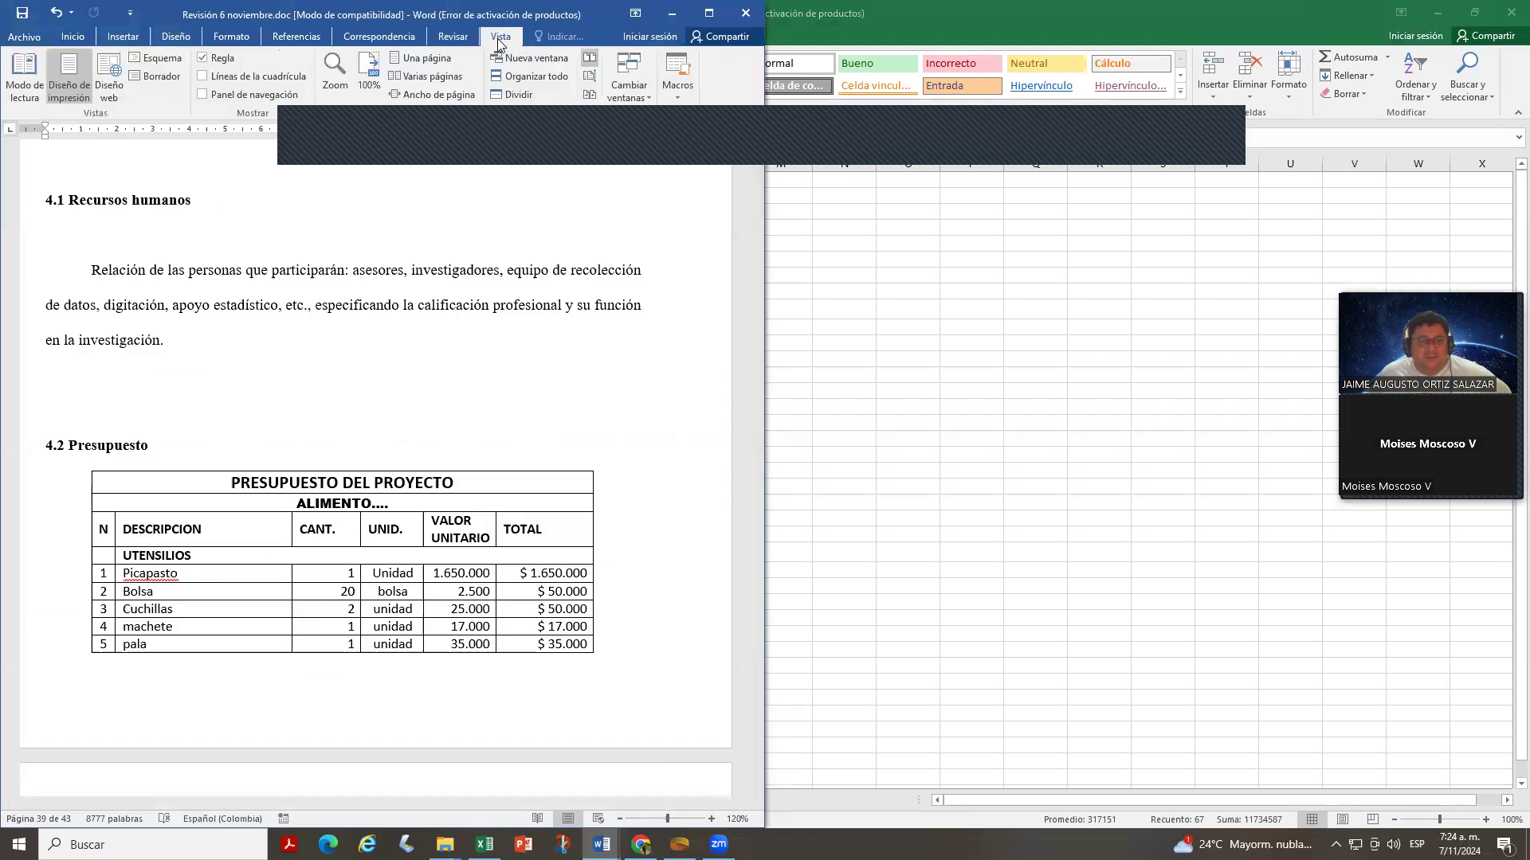
left_click(589, 62)
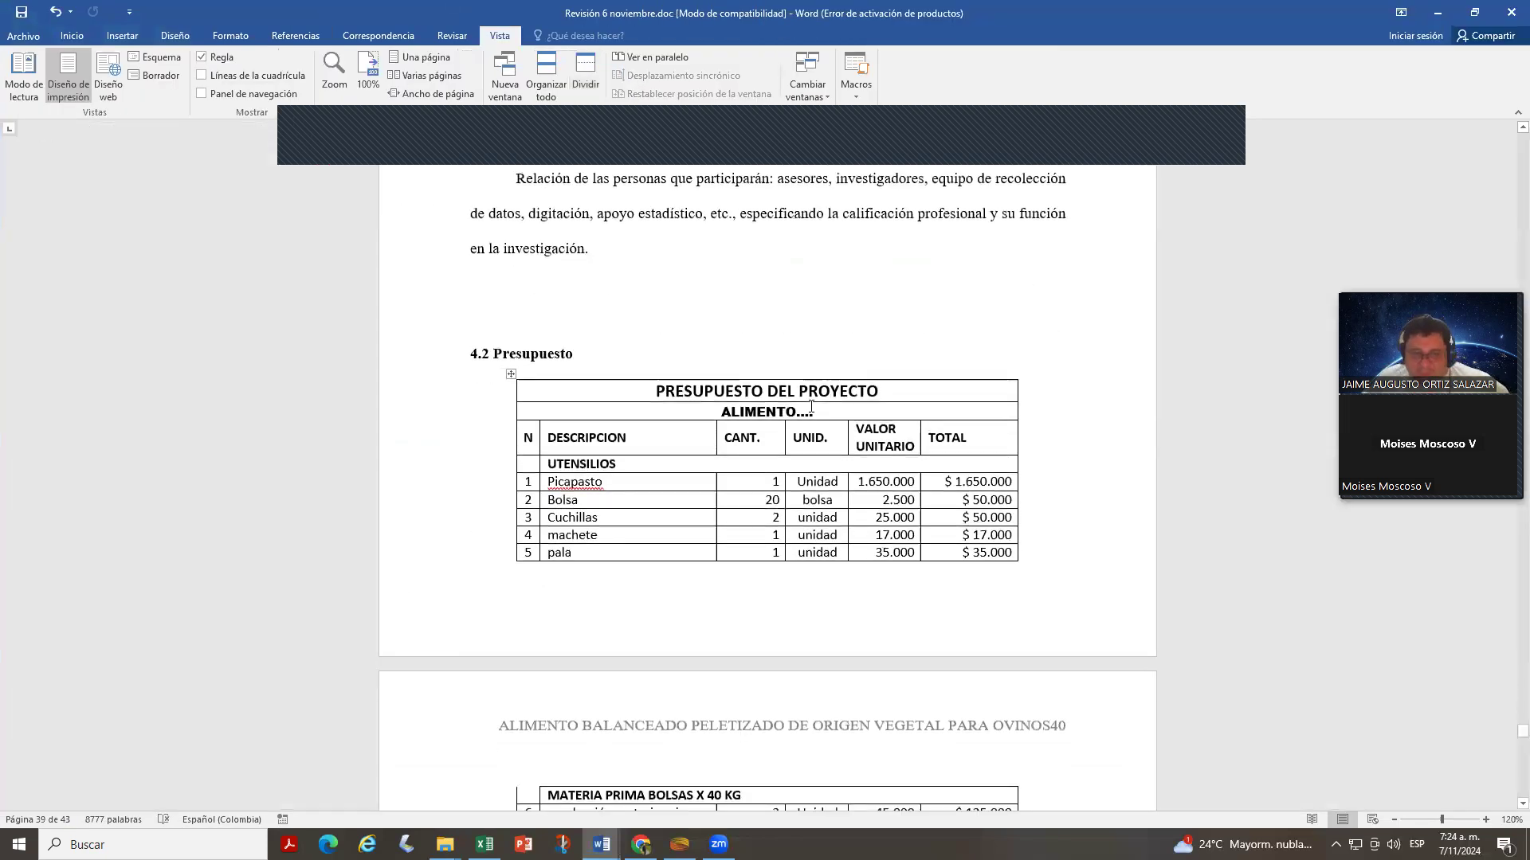
scroll(465, 351, "down", 1)
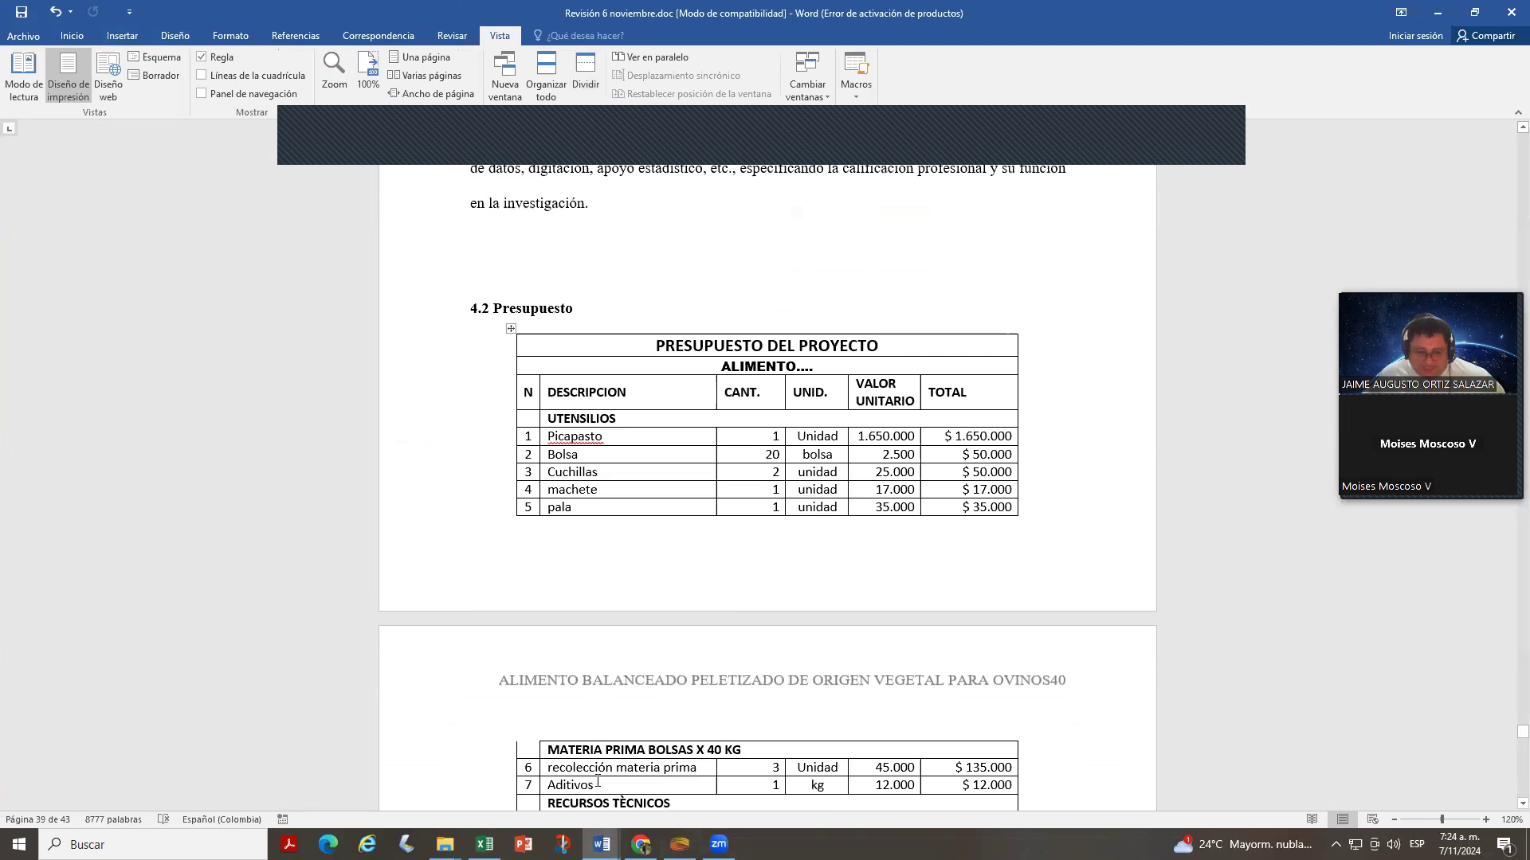
- Switch to the other student's sample proposal and examine the budget table in its 4.2 Presupuesto section
mouse_move(602, 844)
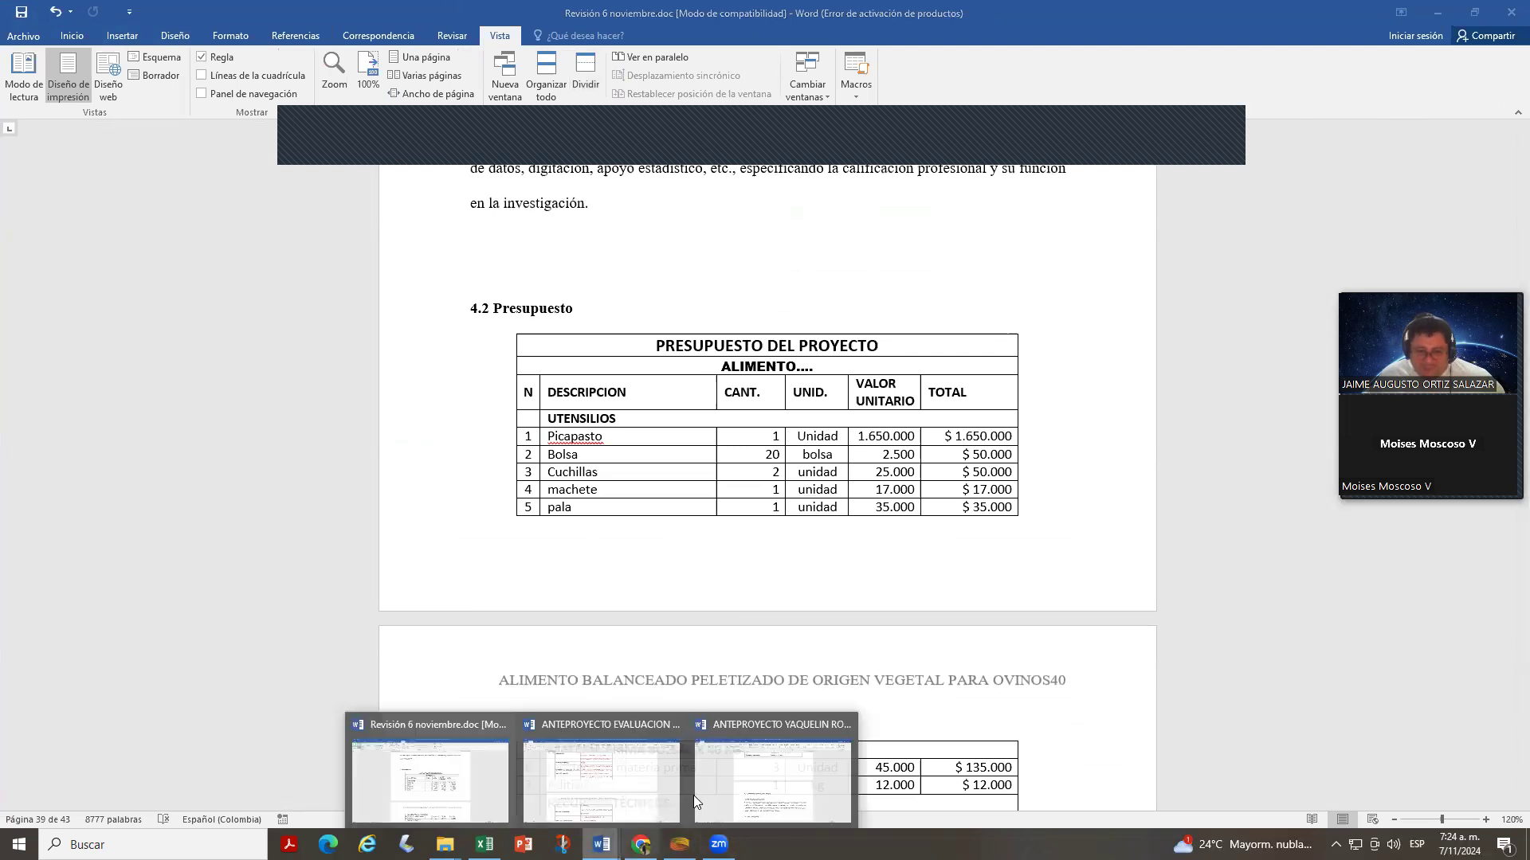
left_click(747, 793)
scroll(751, 570, "down", 6)
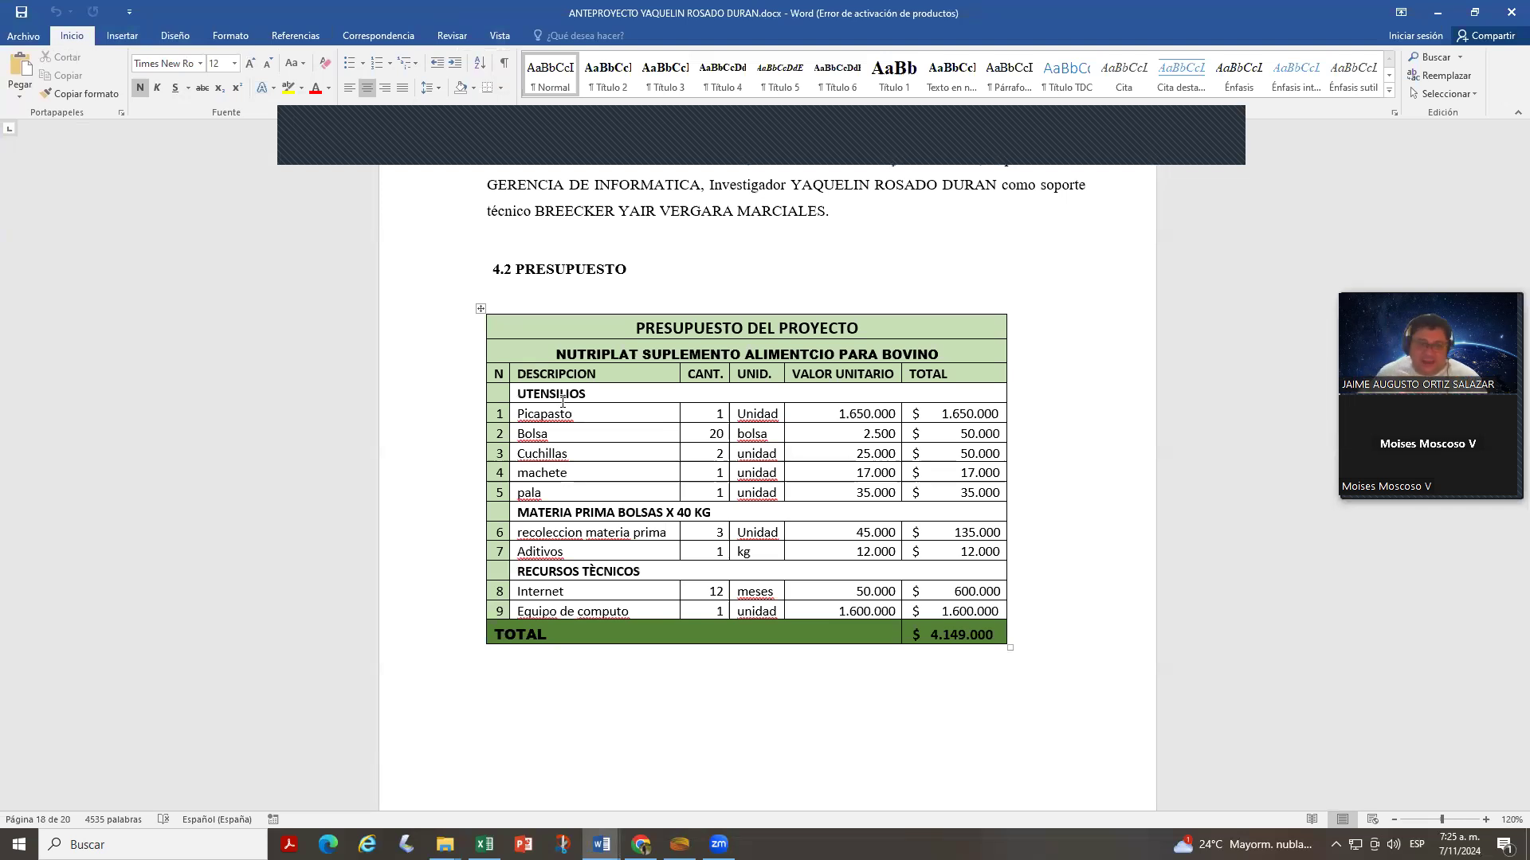
key("alt+KP_5")
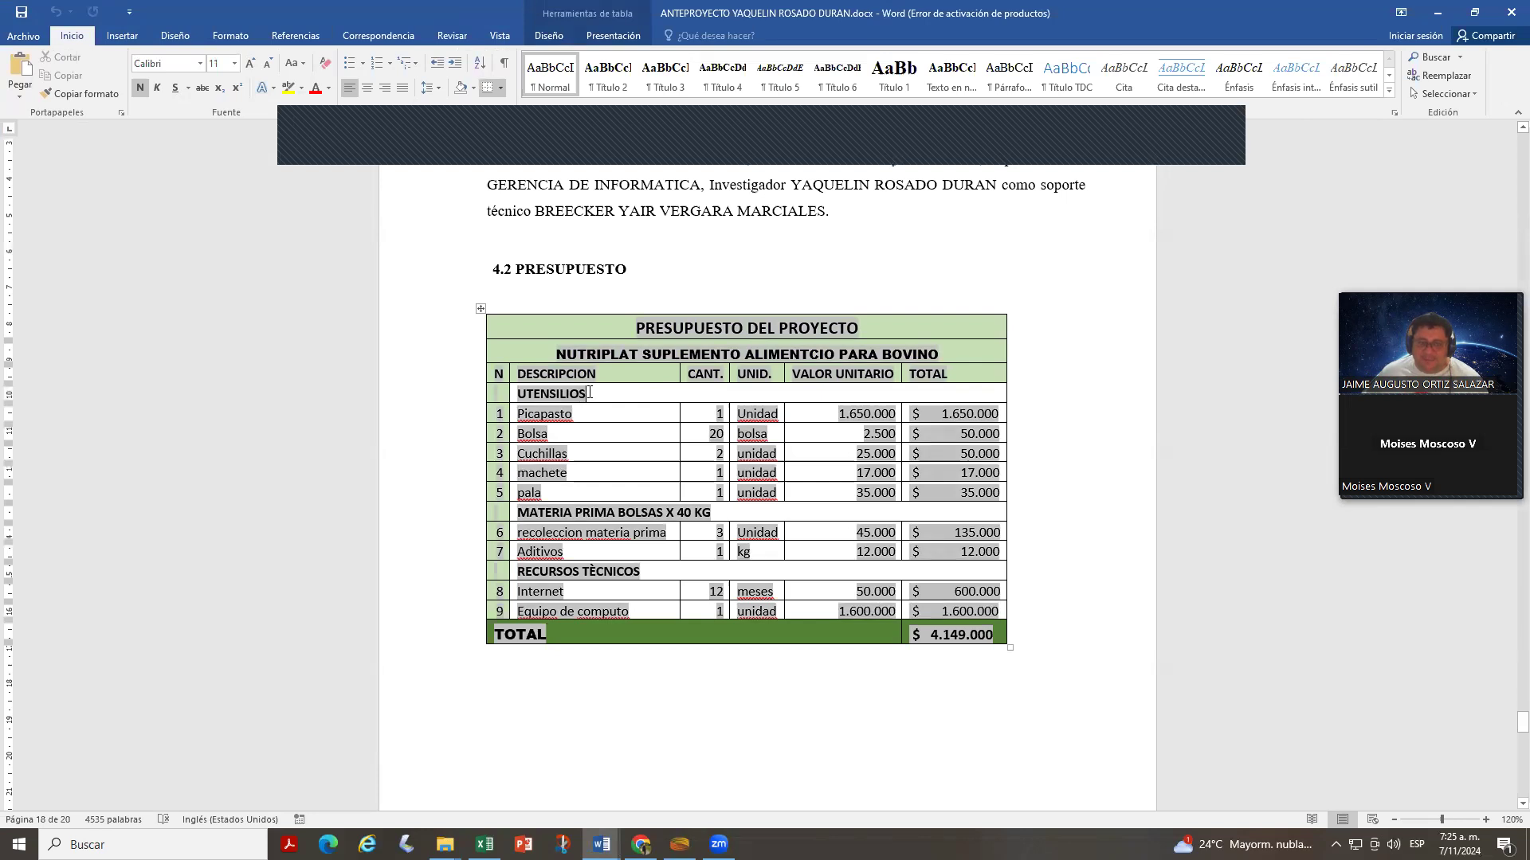
- In Revisión 6 noviembre.doc, replace the budget table's UTENSILIOS subheading with HERRAMIENTAS Y EQUIPOS
left_click(601, 845)
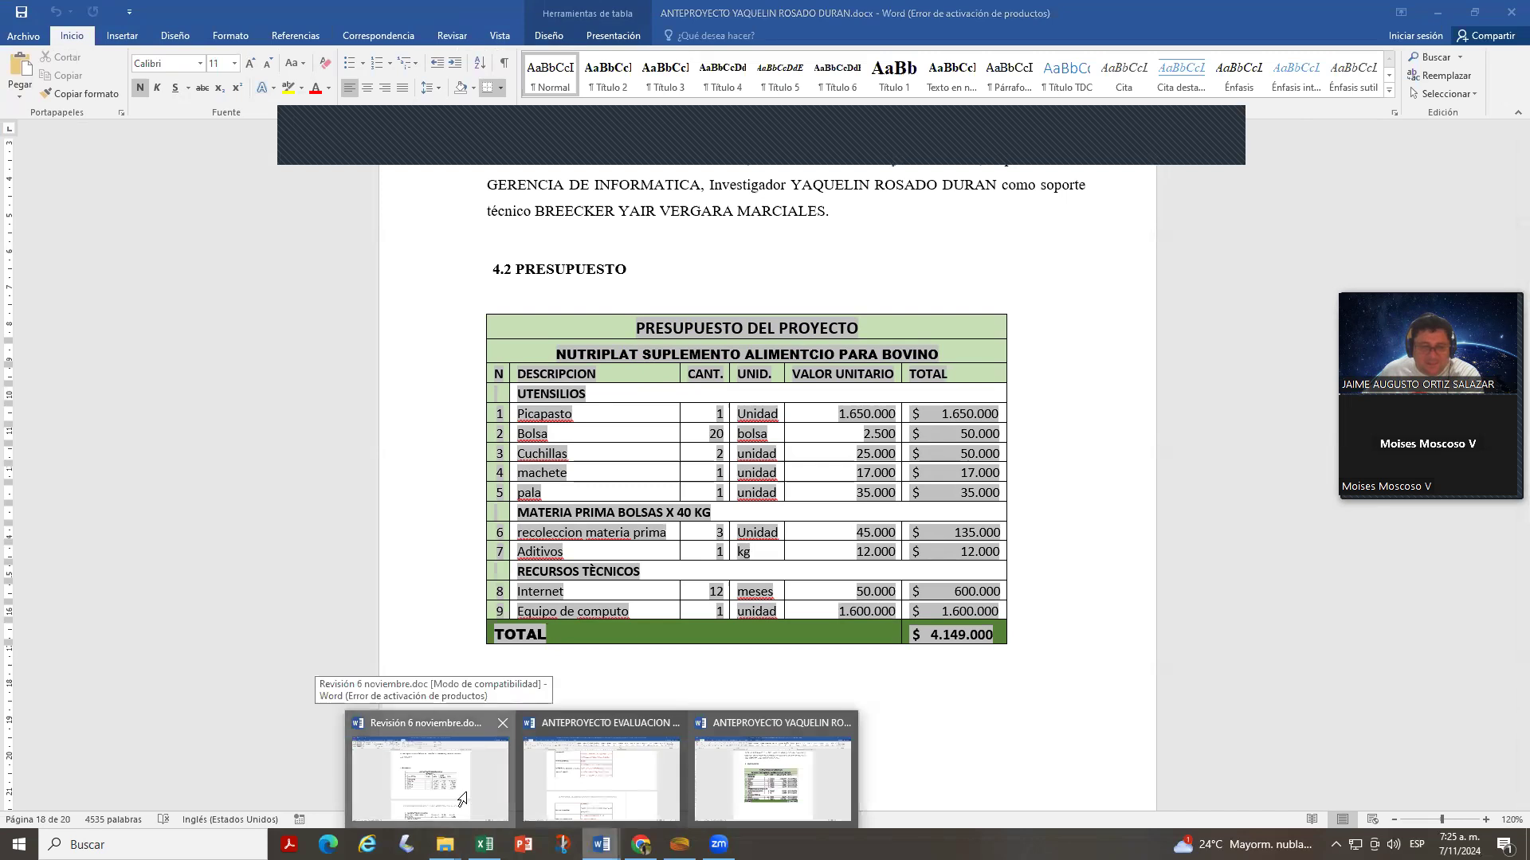
left_click(492, 800)
left_click_drag(618, 419, 550, 425)
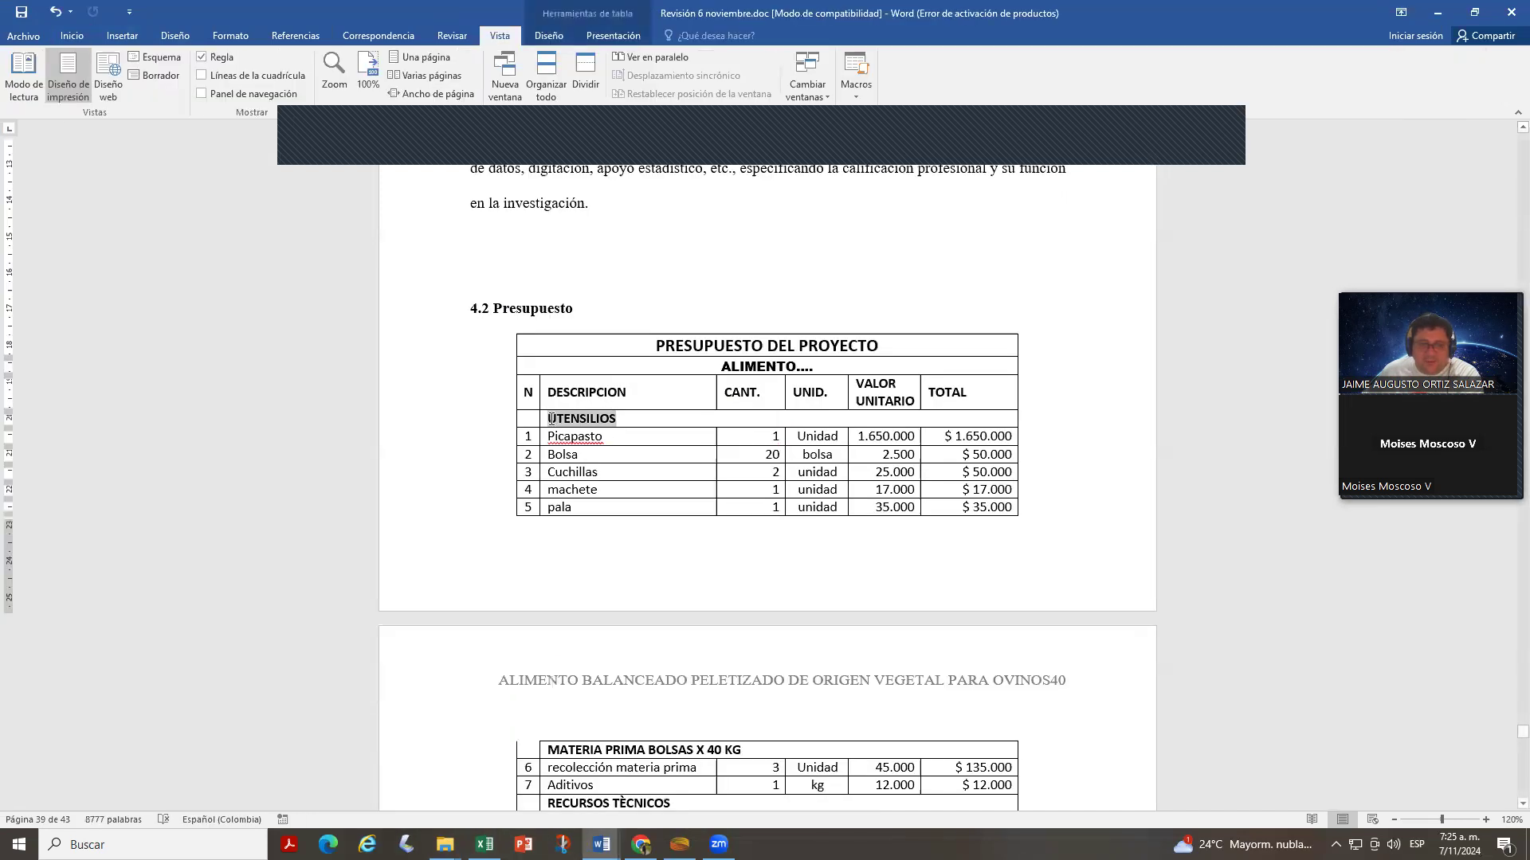
type("HERRAMIE")
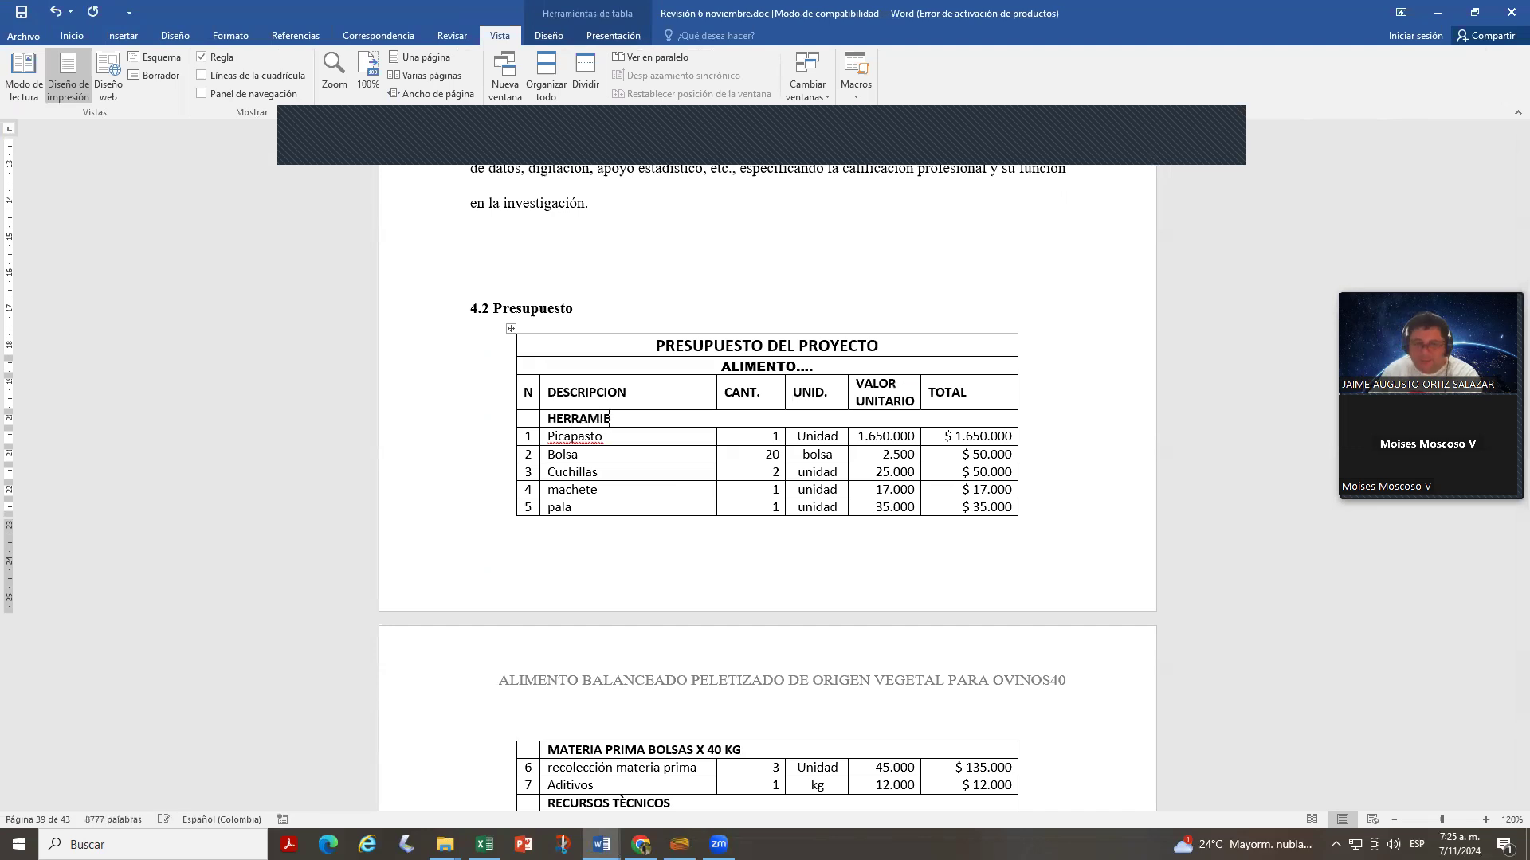
type("NTA Y ")
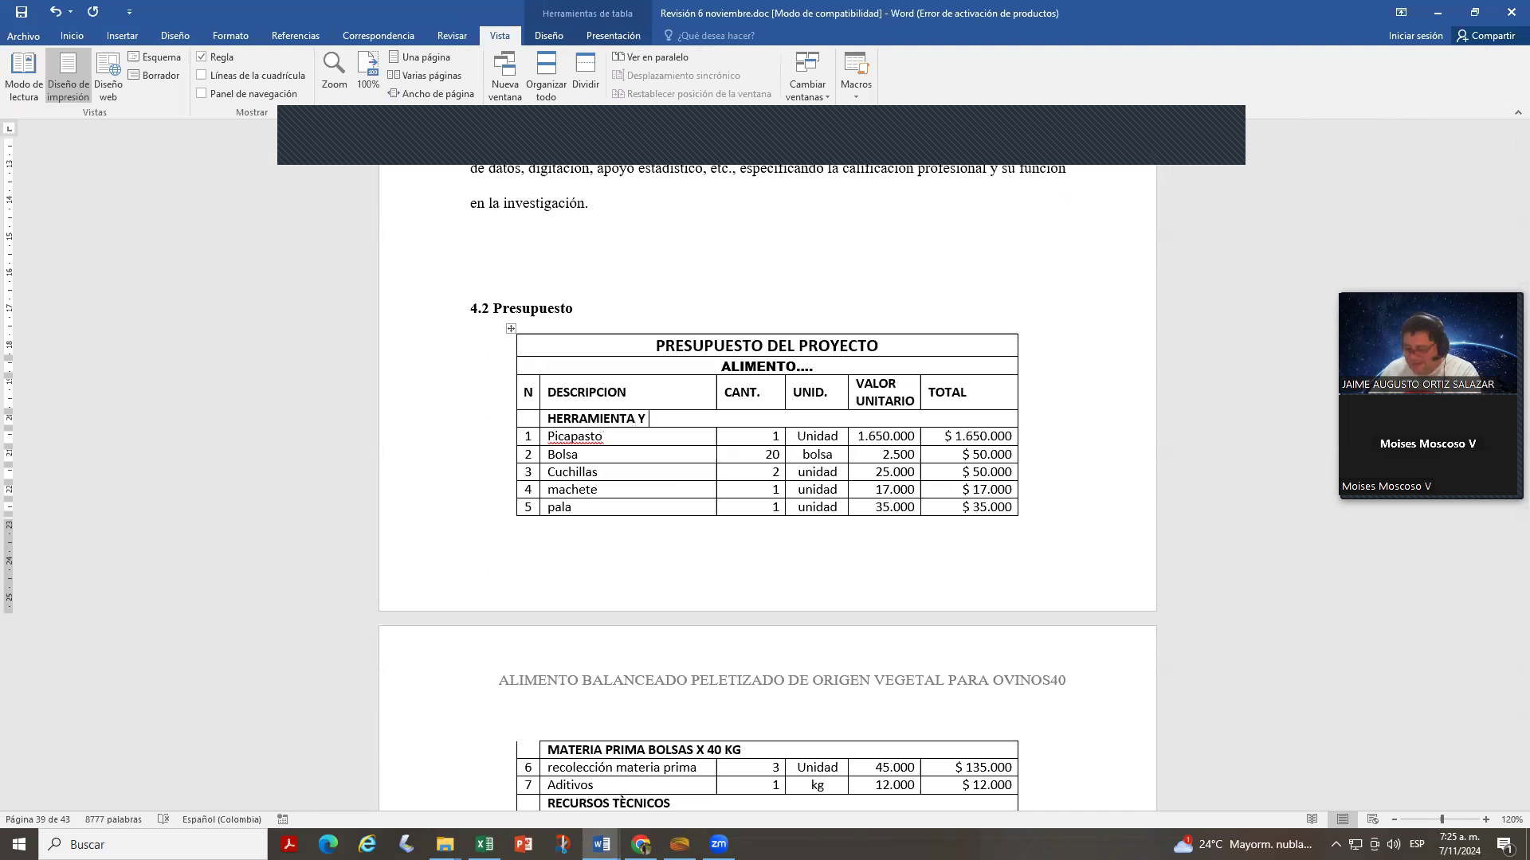
key("BackSpace")
key("BackSpace")
key("BackSpace")
type("S Y EQUIPOS")
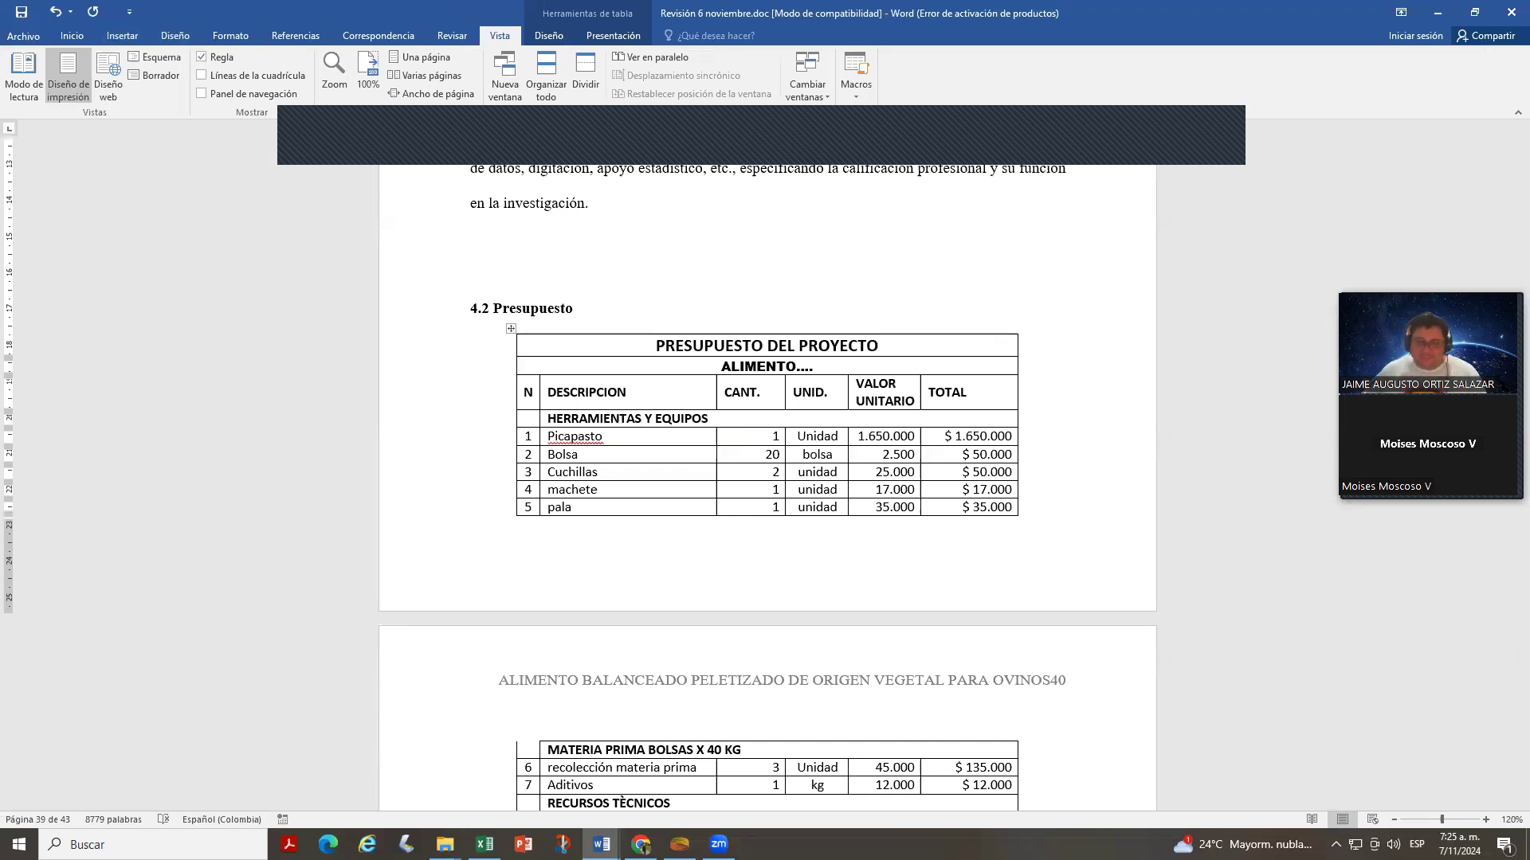
- Change the budget table subheading MATERIA PRIMA BOLSAS X 40 KG to MATERIA PRIMA 30
scroll(874, 402, "down", 1)
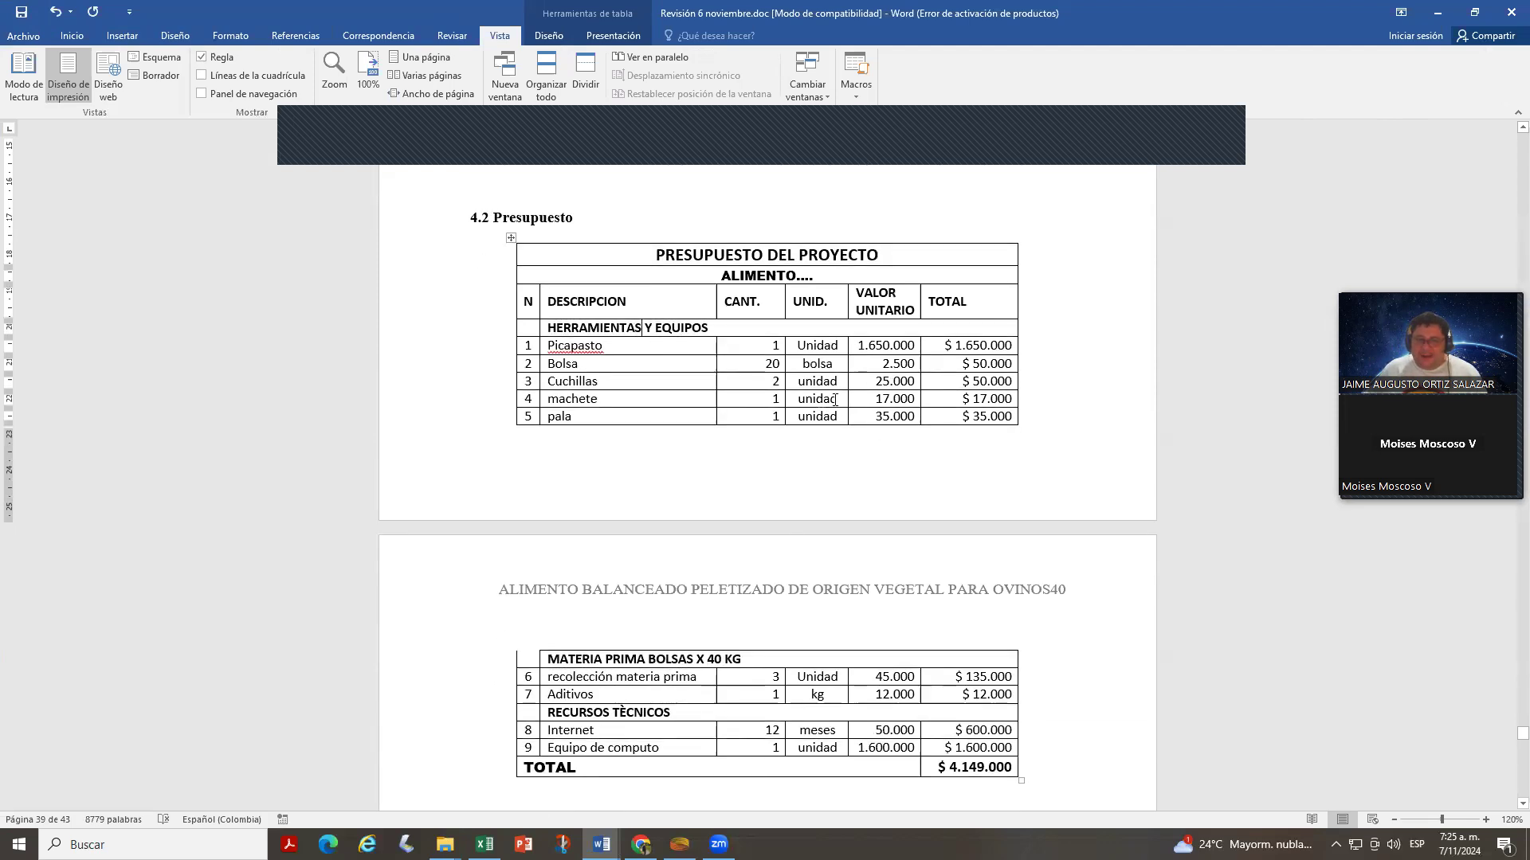
scroll(813, 451, "down", 2)
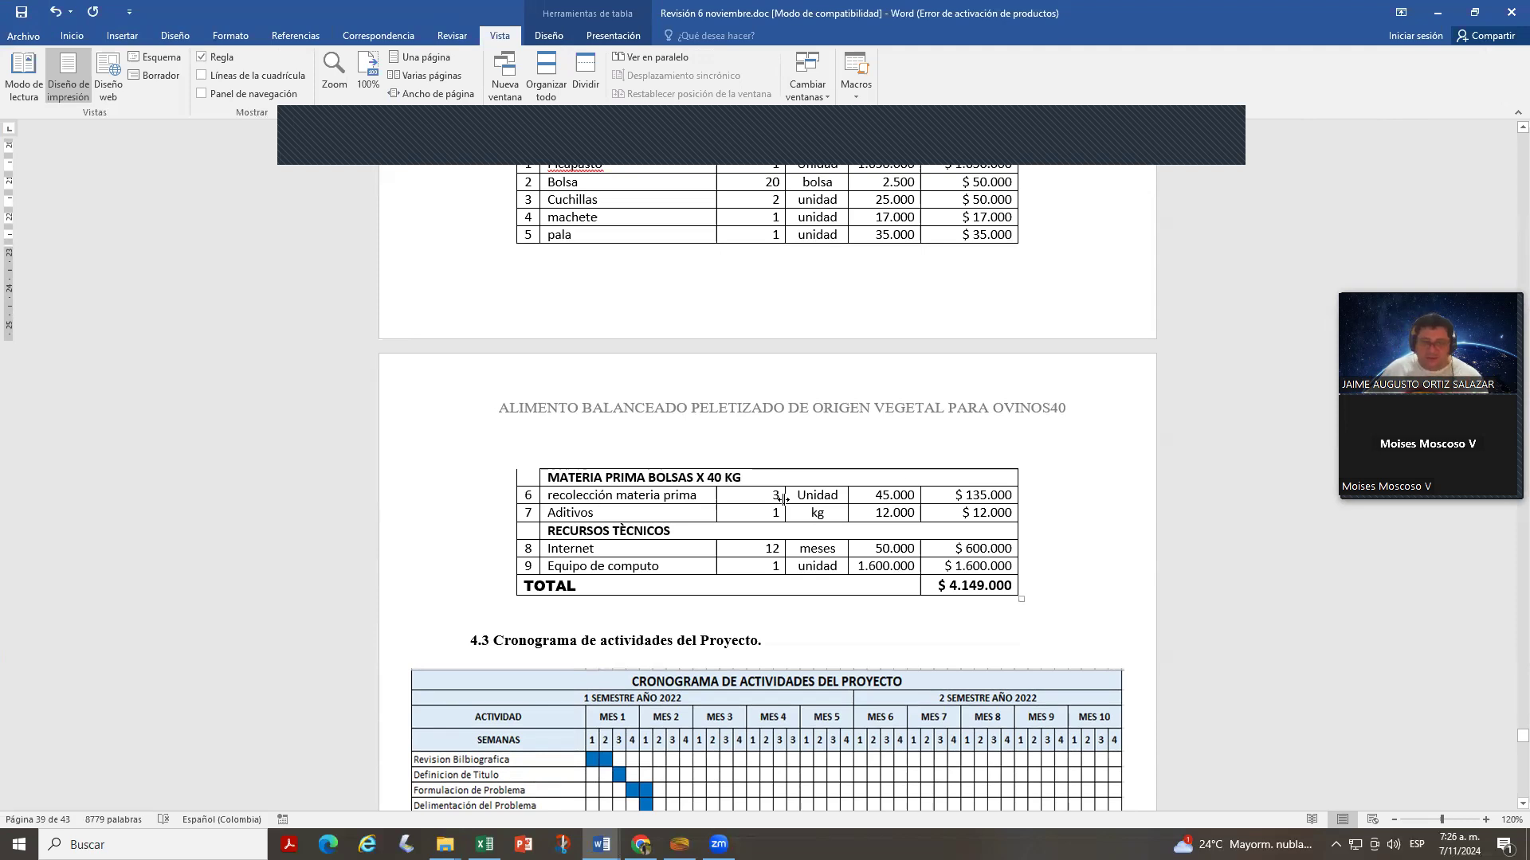
left_click(766, 479)
key("BackSpace")
key("BackSpace")
key("BackSpace")
key("BackSpace")
key("BackSpace")
key("BackSpace")
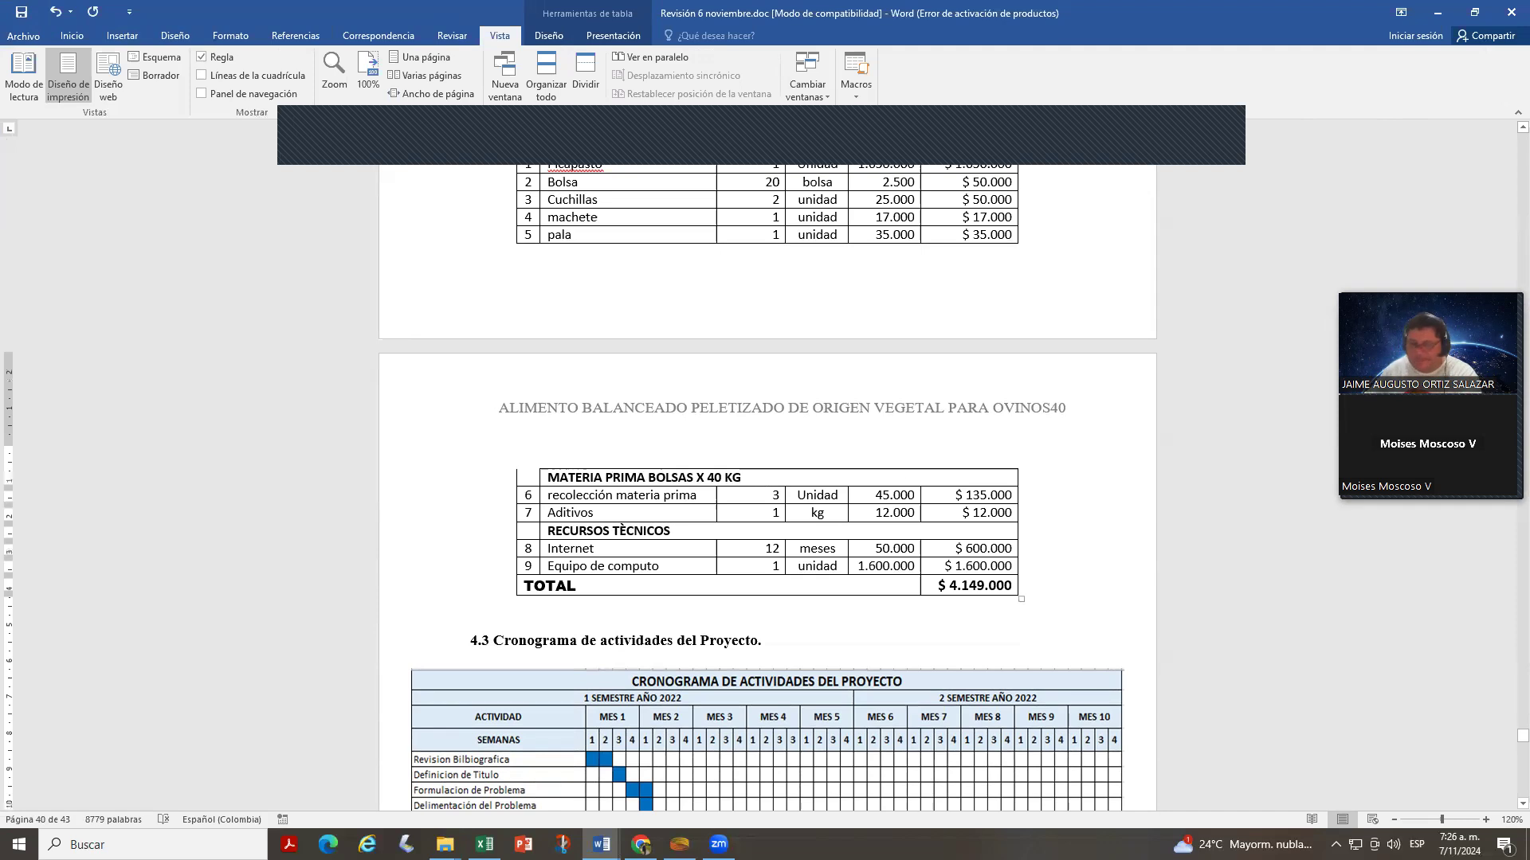
key("BackSpace")
key("BackSpace")
key("BackSpace")
key("BackSpace")
key("BackSpace")
key("BackSpace")
key("BackSpace")
key("BackSpace")
key("BackSpace")
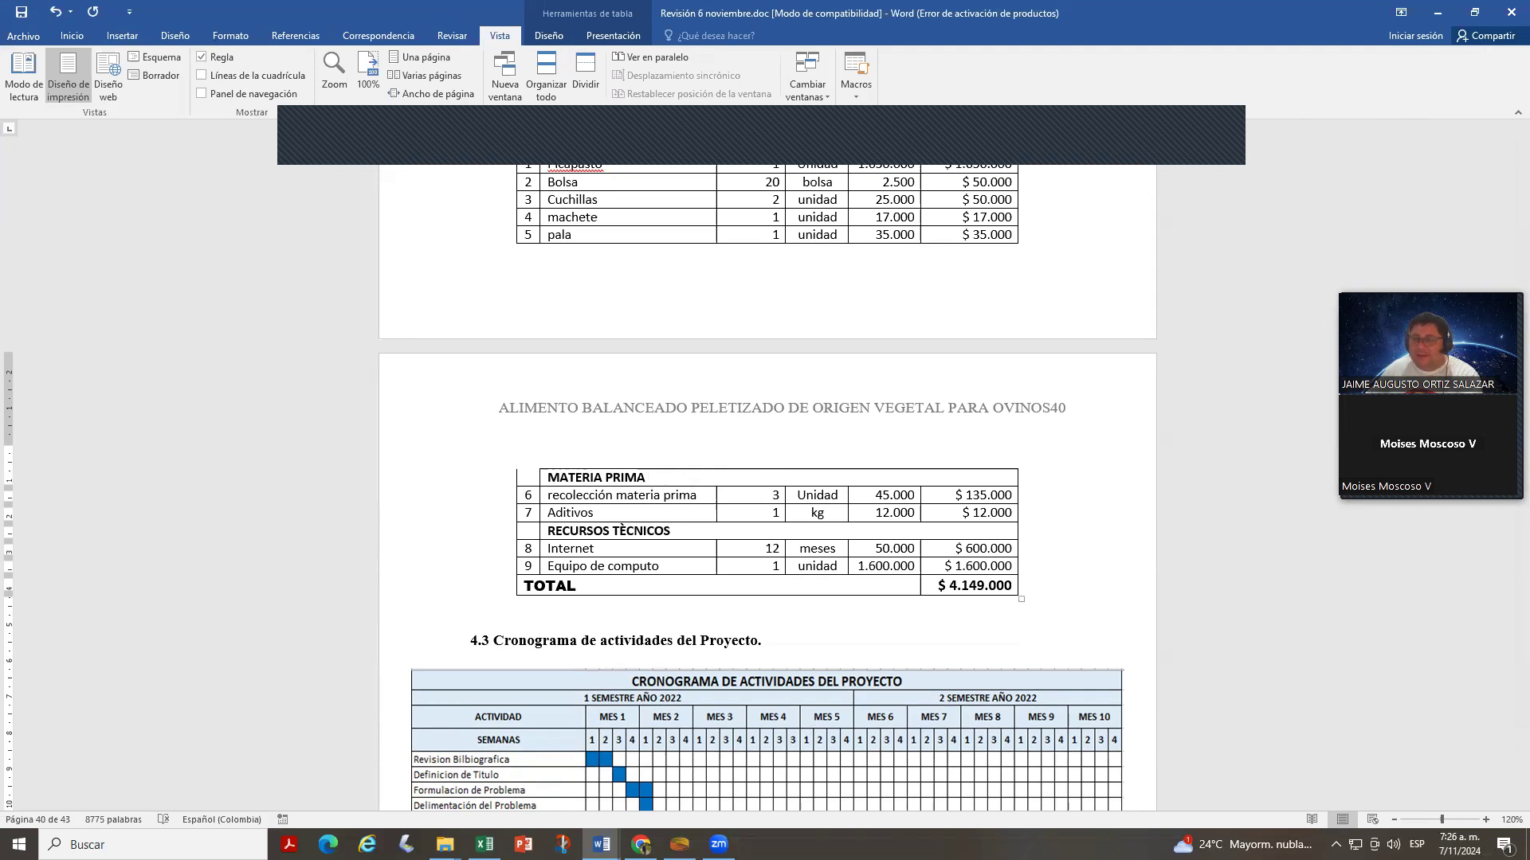
type("30 K")
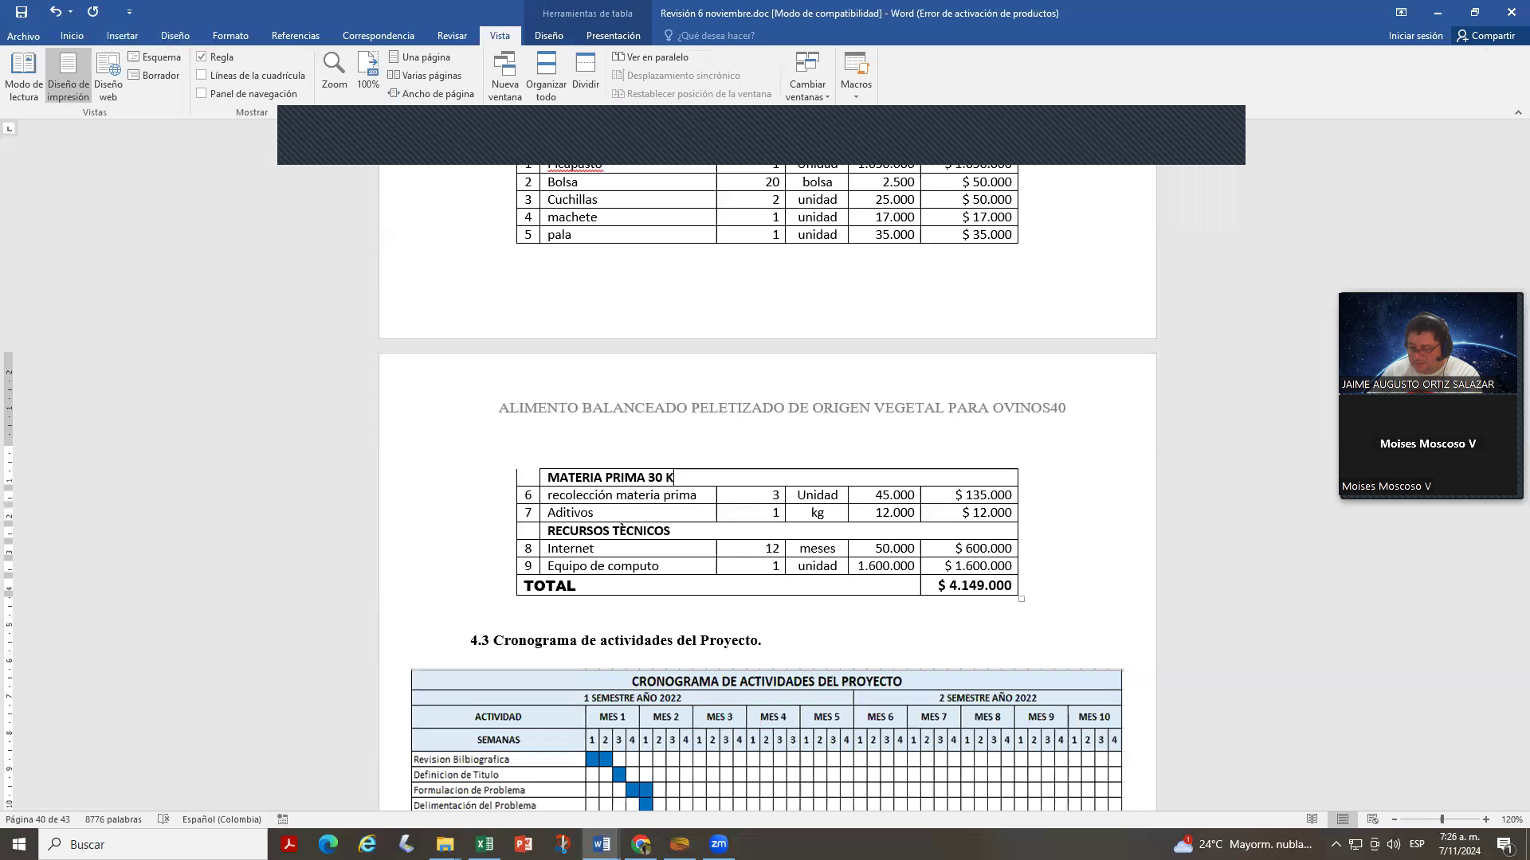
key("BackSpace")
key("BackSpace")
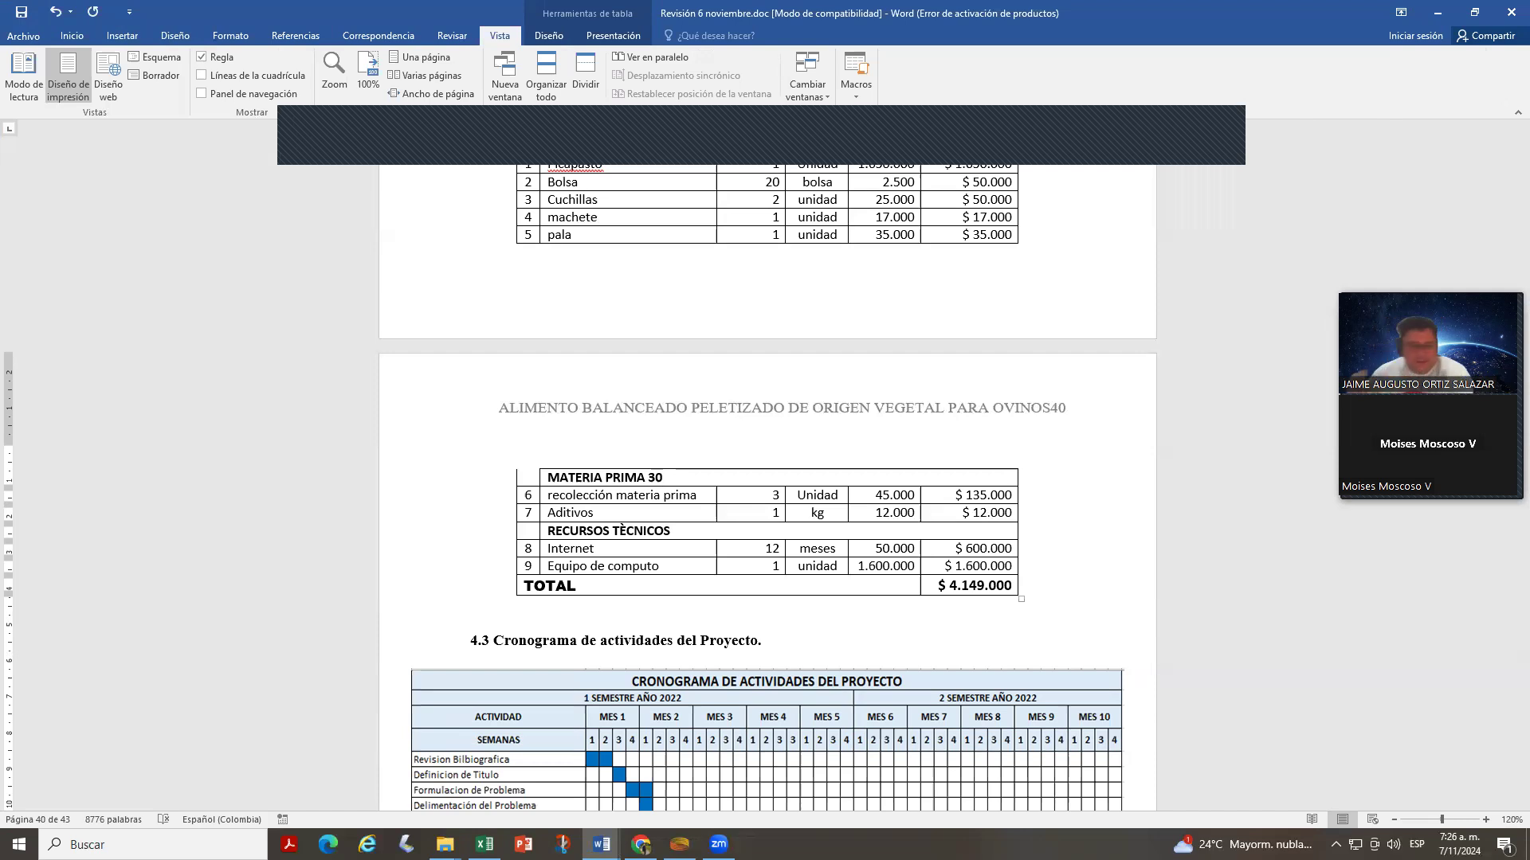
- Open the Windows Calculator and maximize its window
left_click(119, 845)
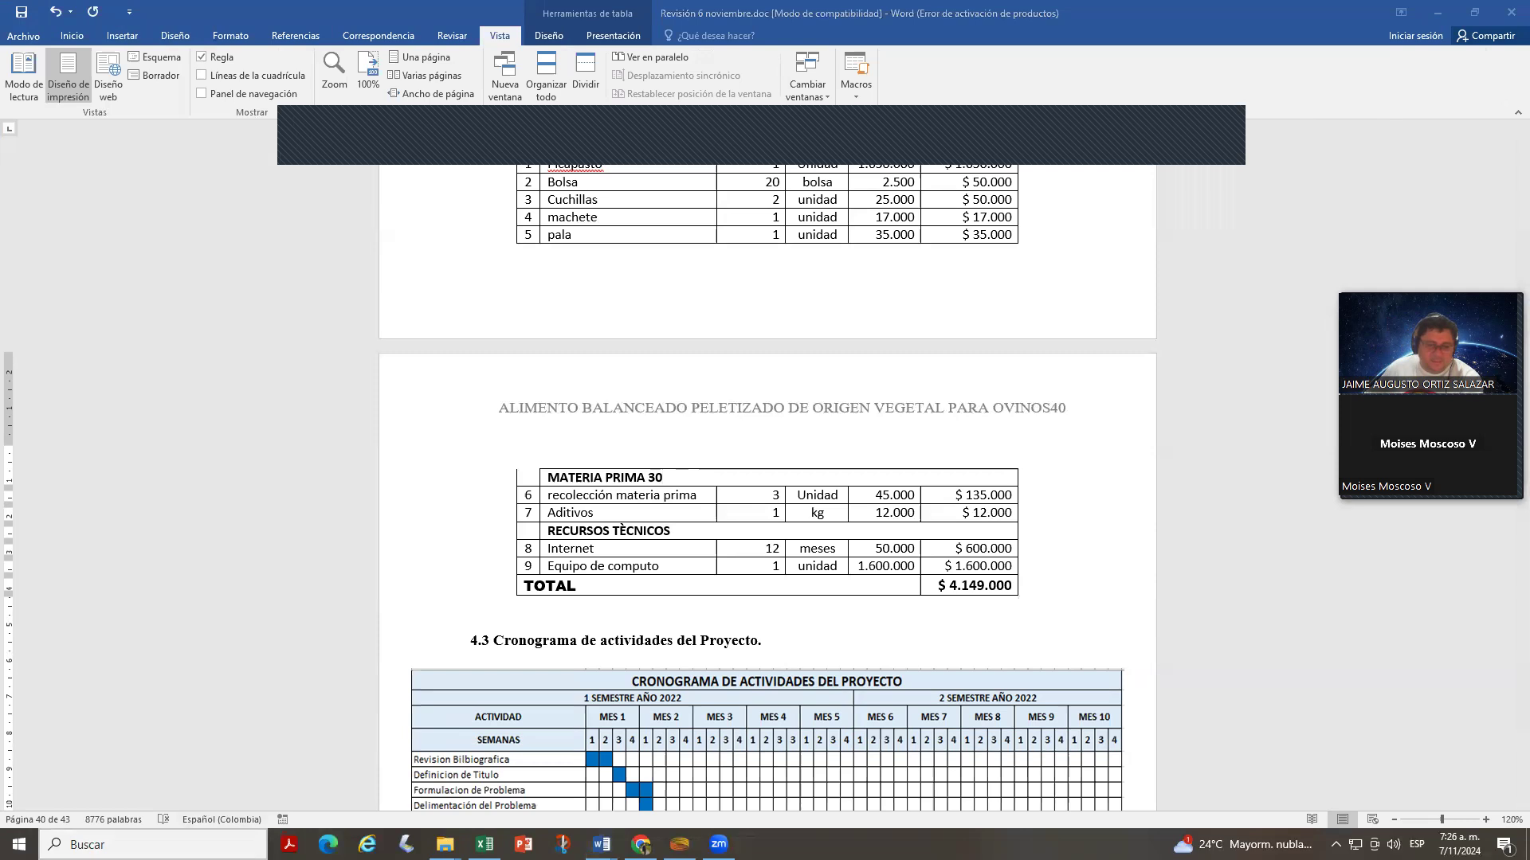
type("CALCU")
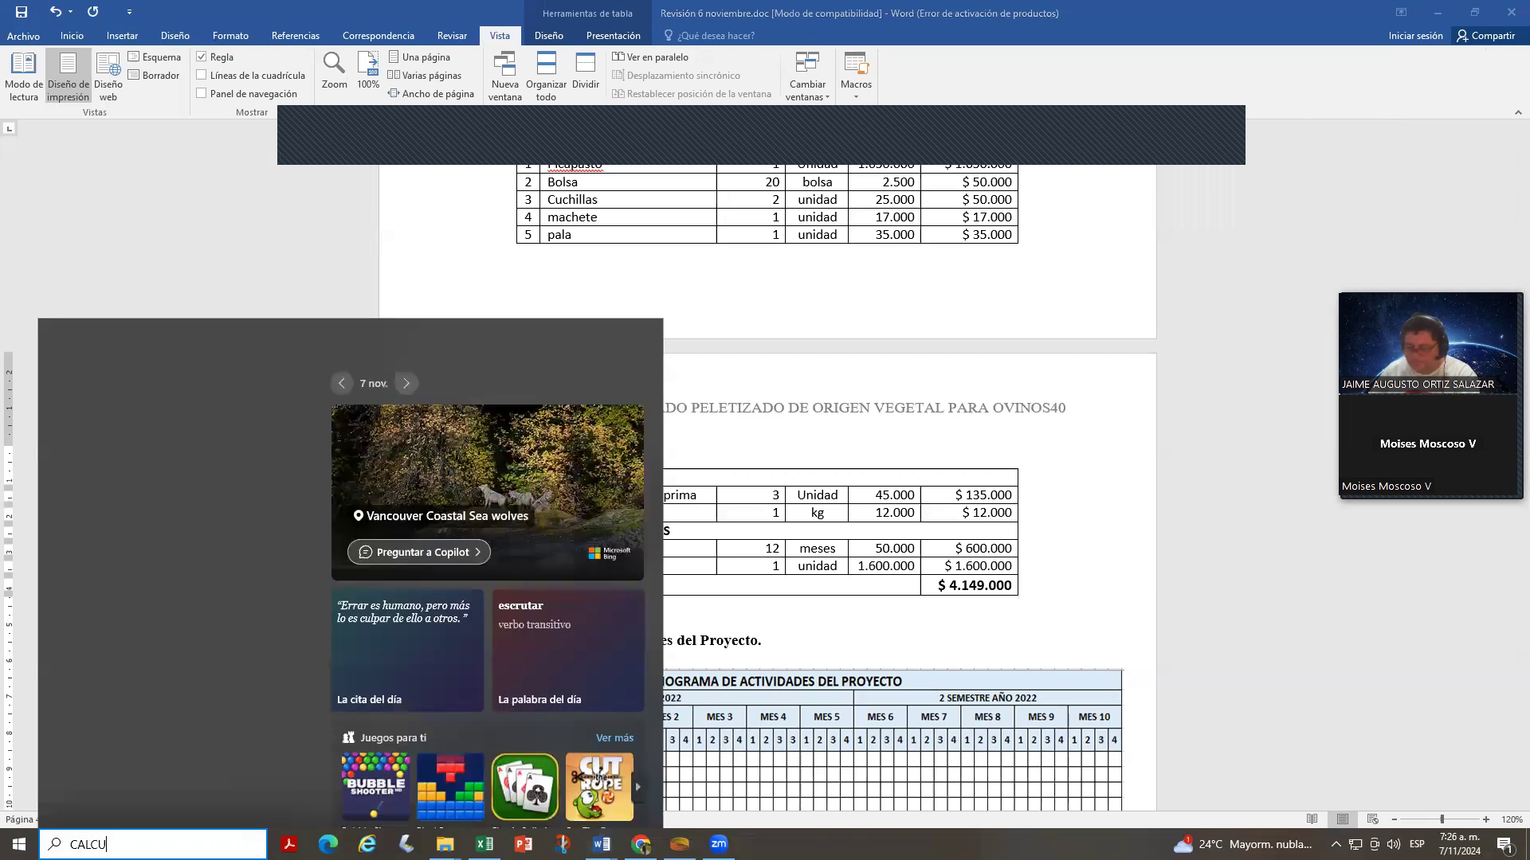
left_click(71, 419)
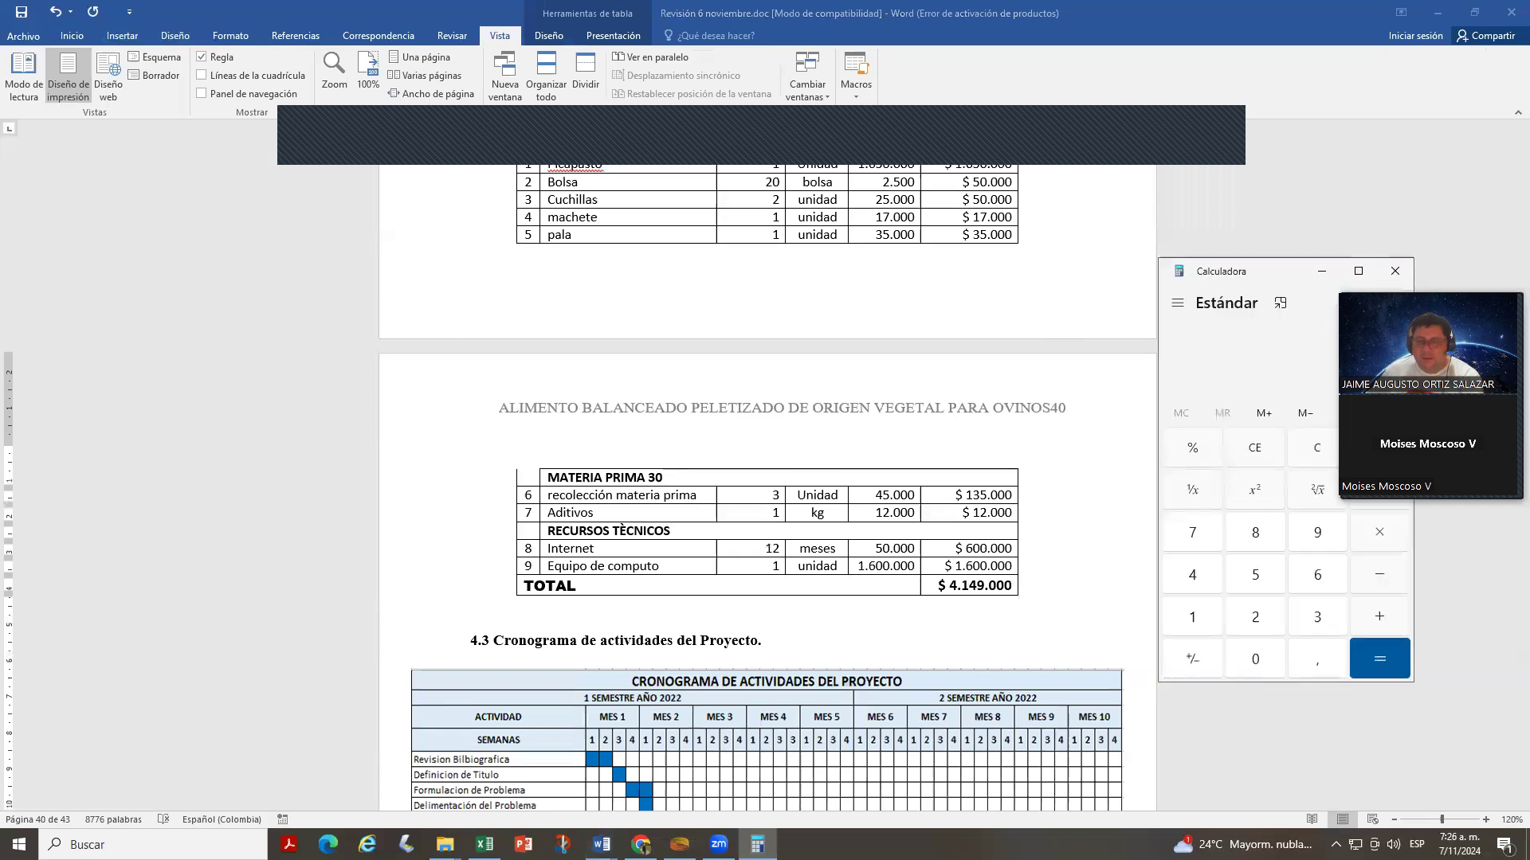
left_click(1359, 271)
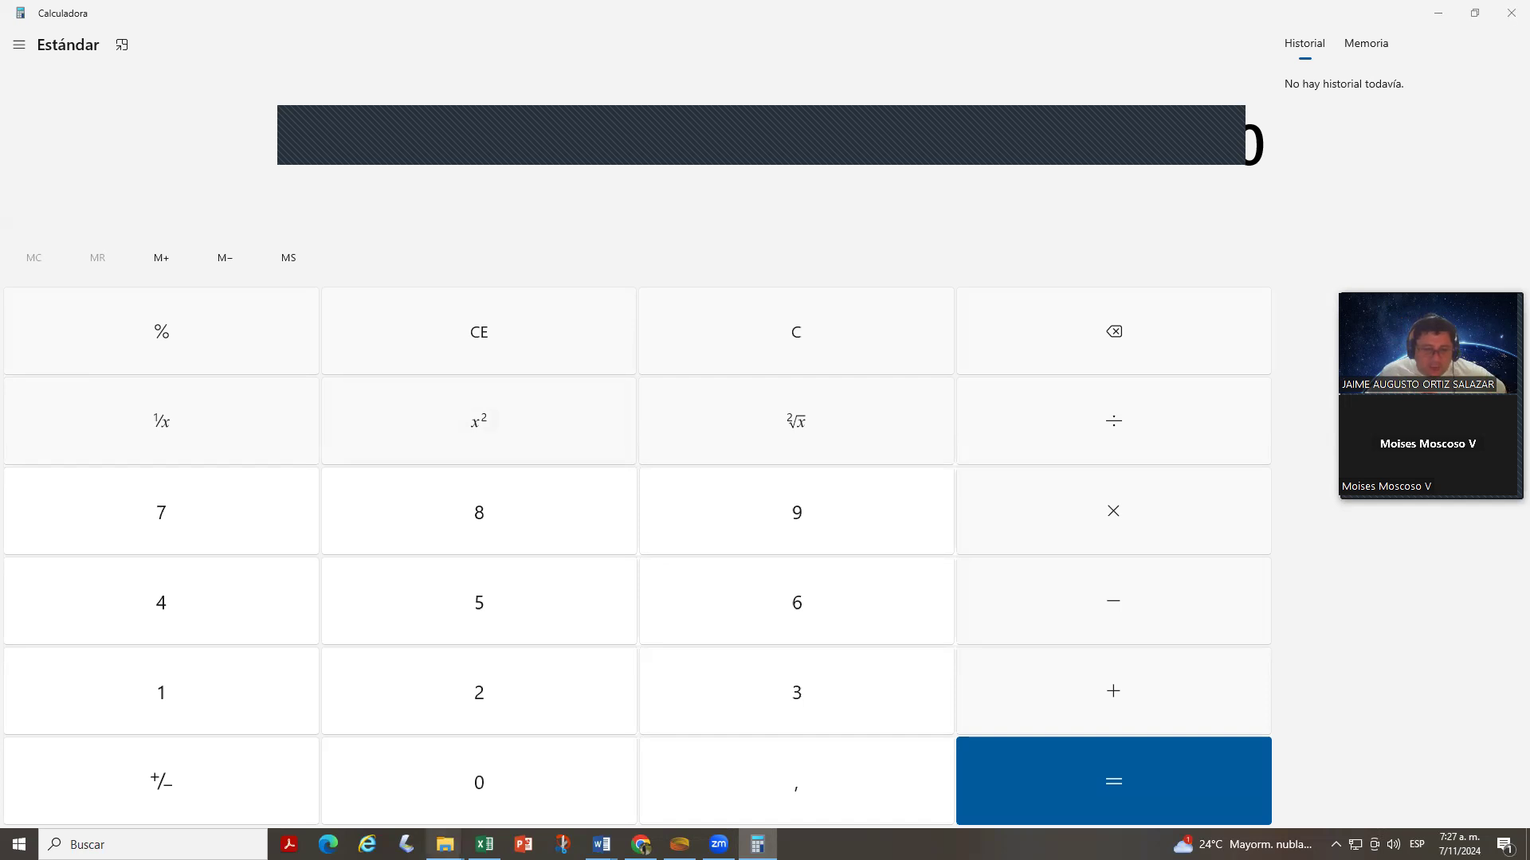
- Open 6. MATERIA SECA-uis.pptx from 1. ASIGNATURA 2020 > 1. MANEJO DE NUTRICION ANIMAL > 1. DIAPOSITIVAS on the TOSHIBA EXT drive
mouse_move(445, 844)
left_click(566, 797)
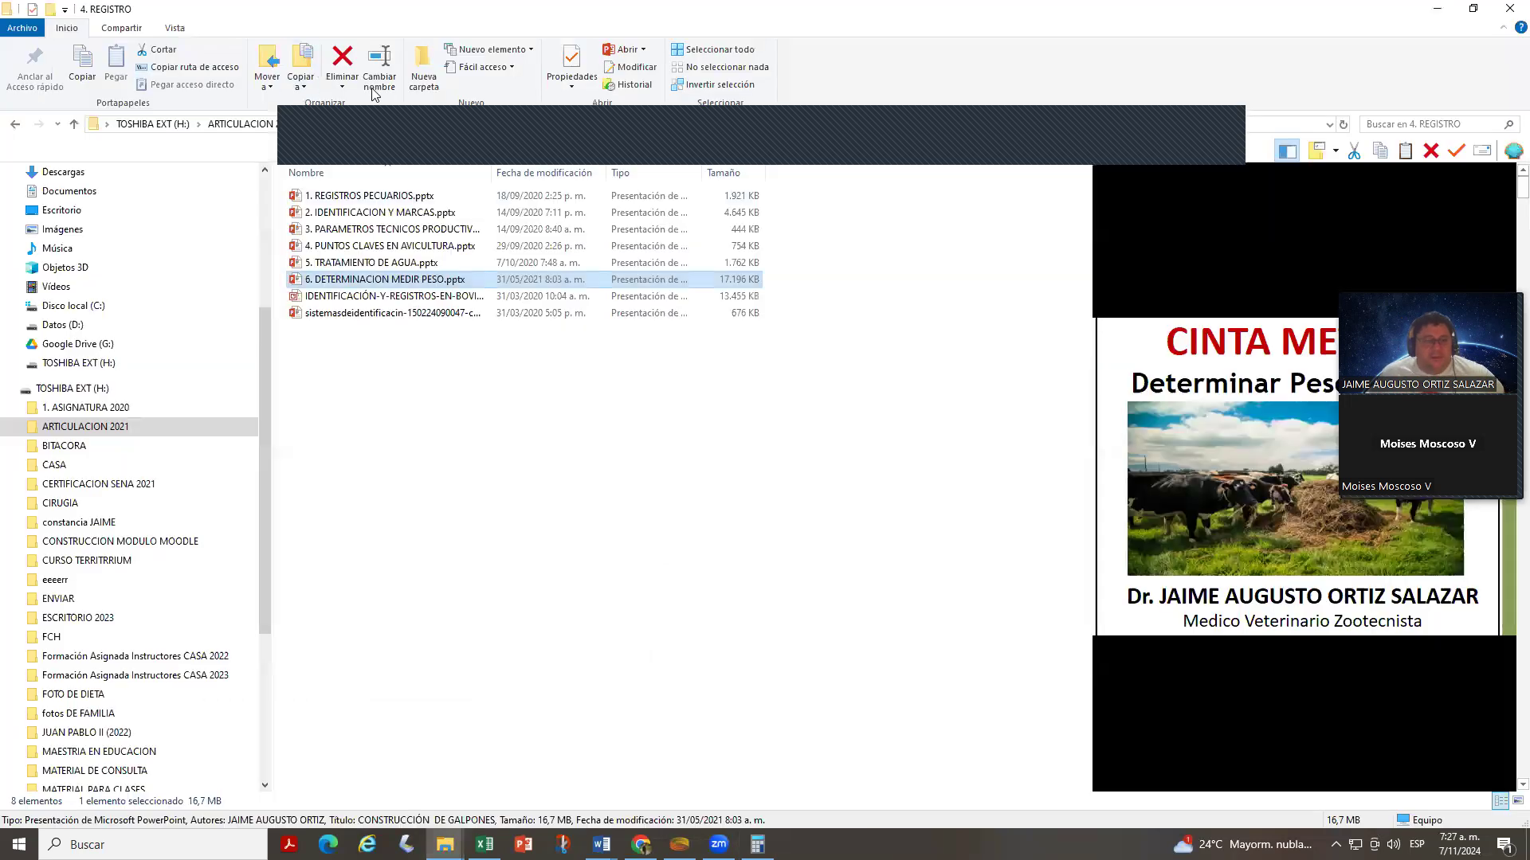
left_click(241, 128)
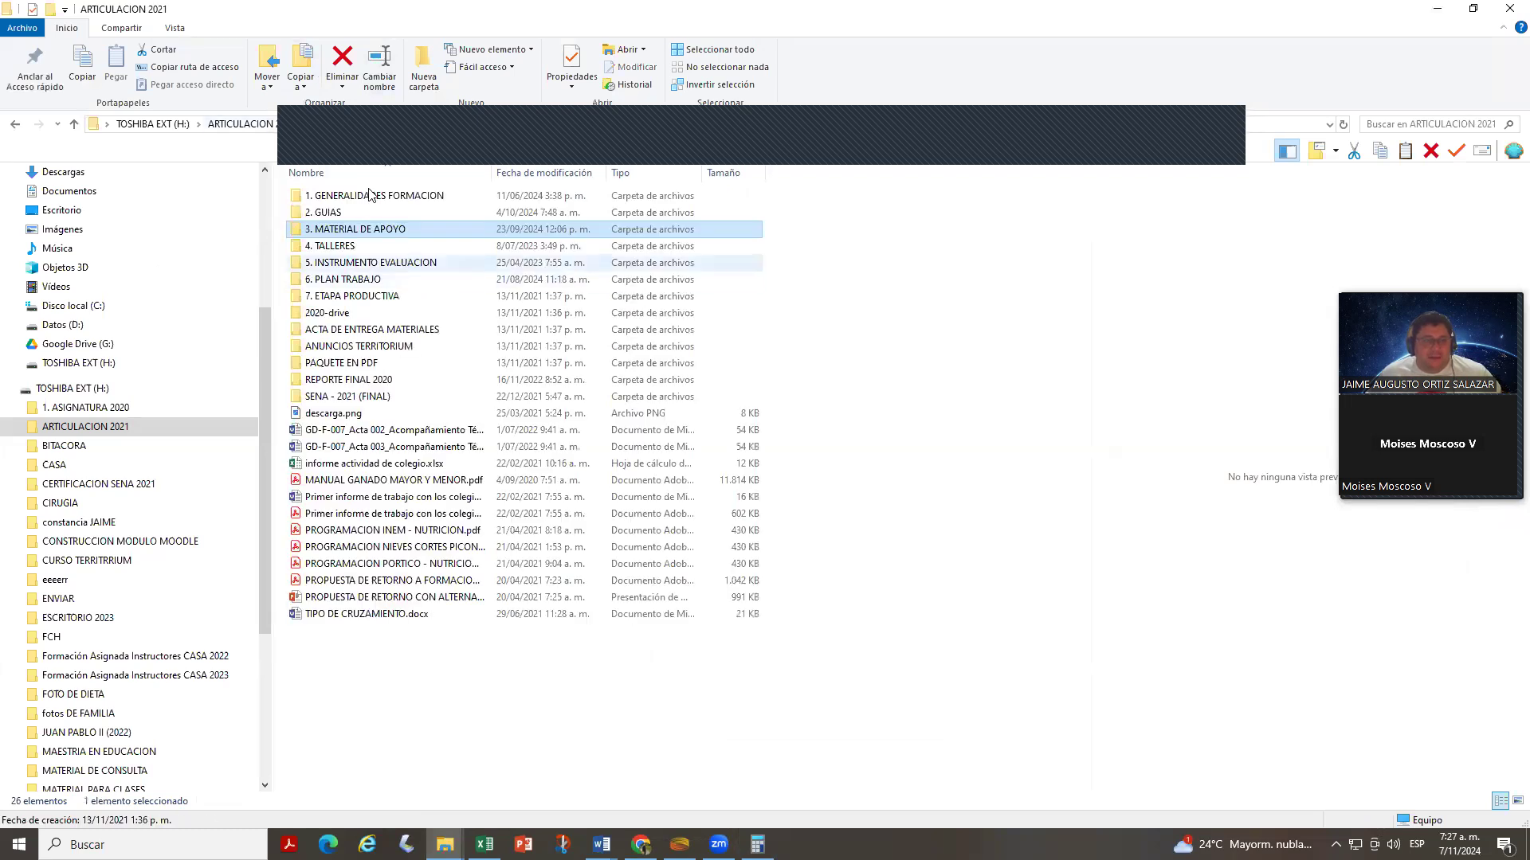
left_click(175, 126)
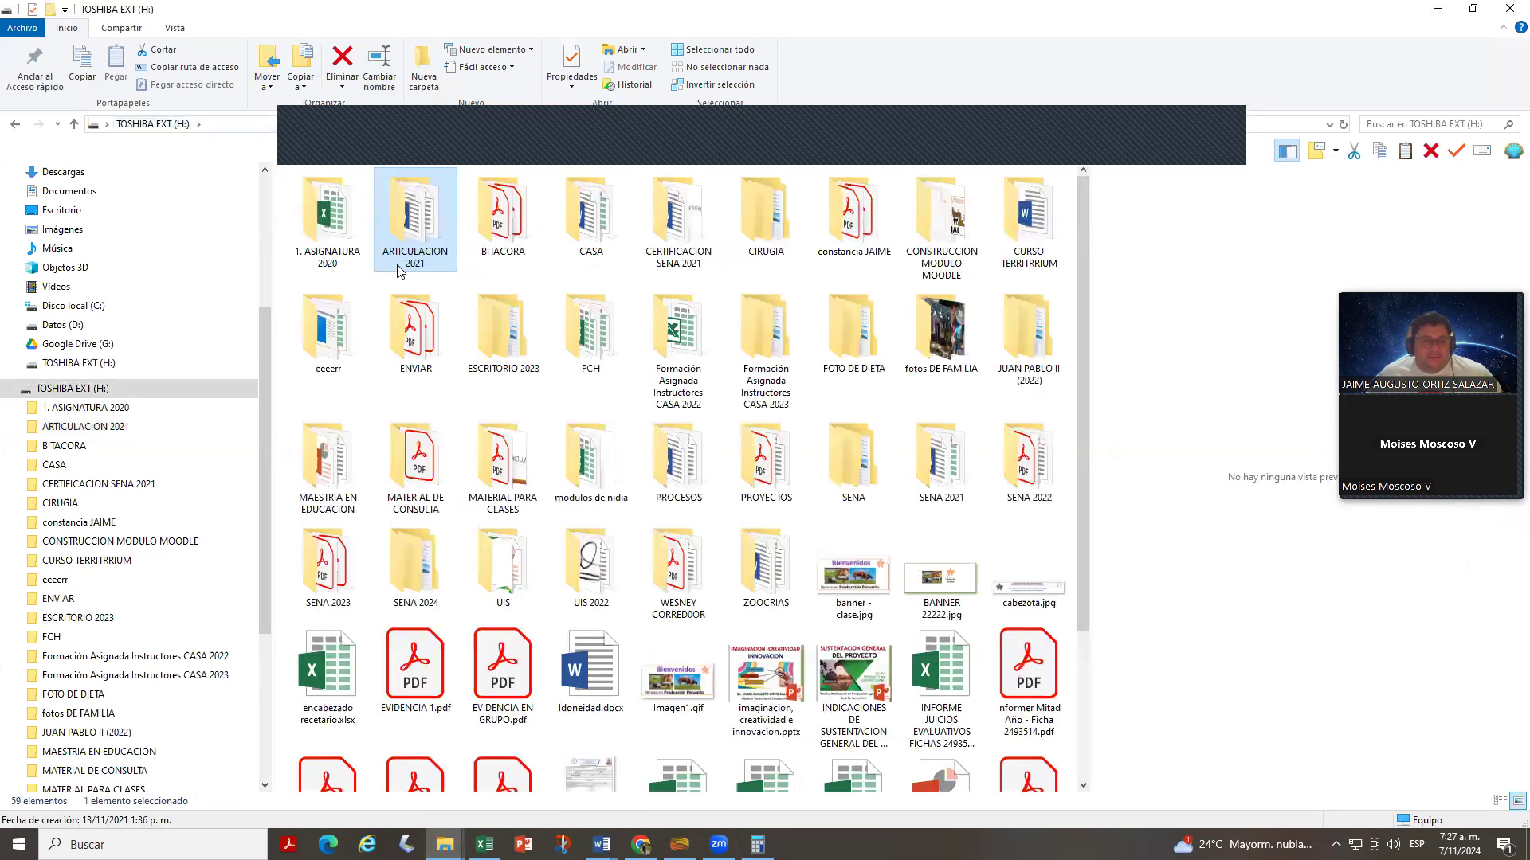
double_click(344, 219)
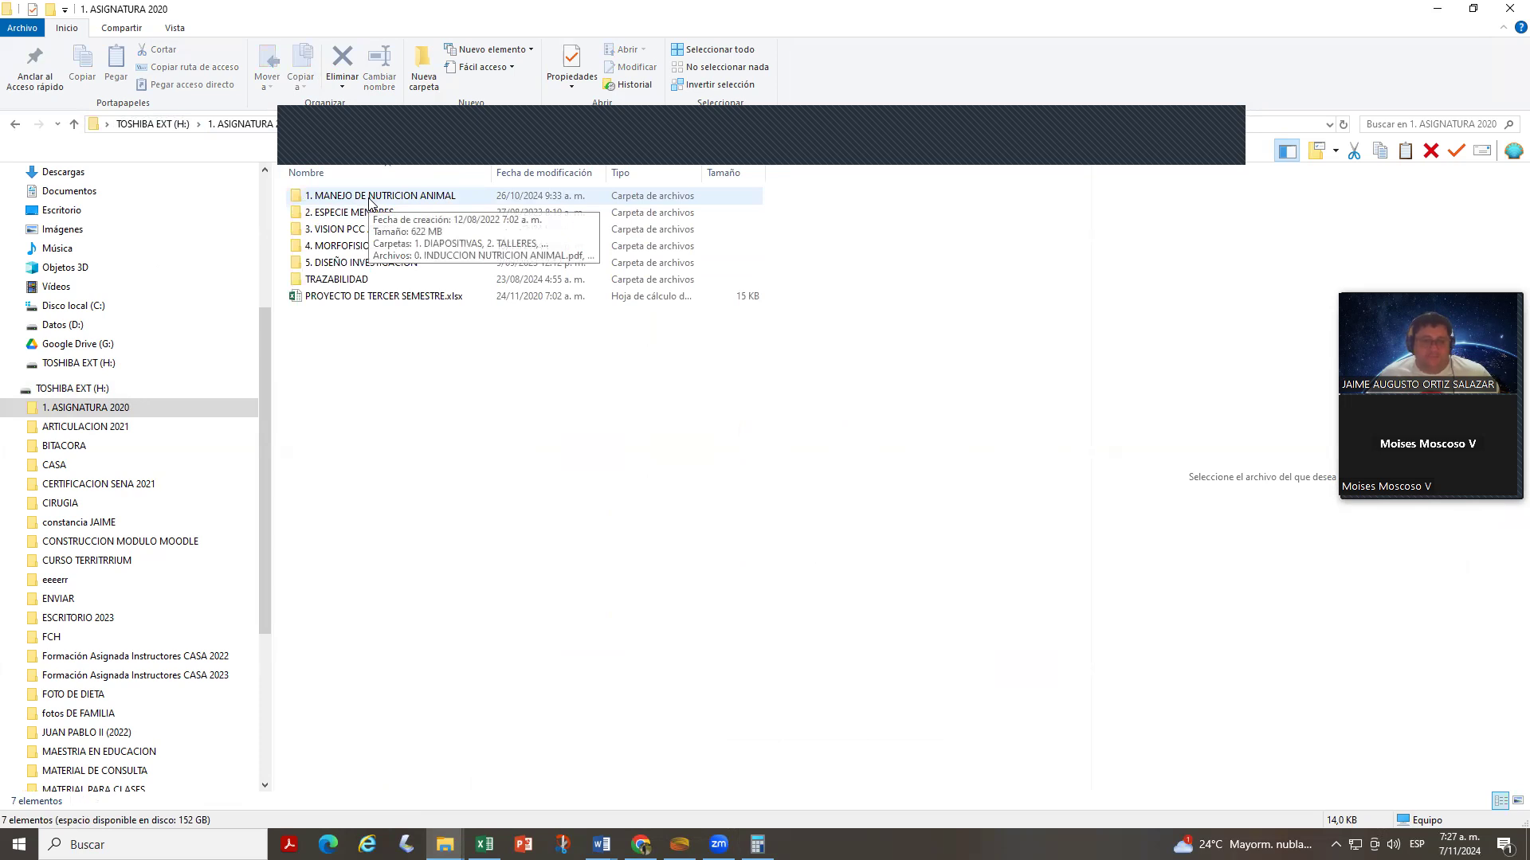
left_click(369, 197)
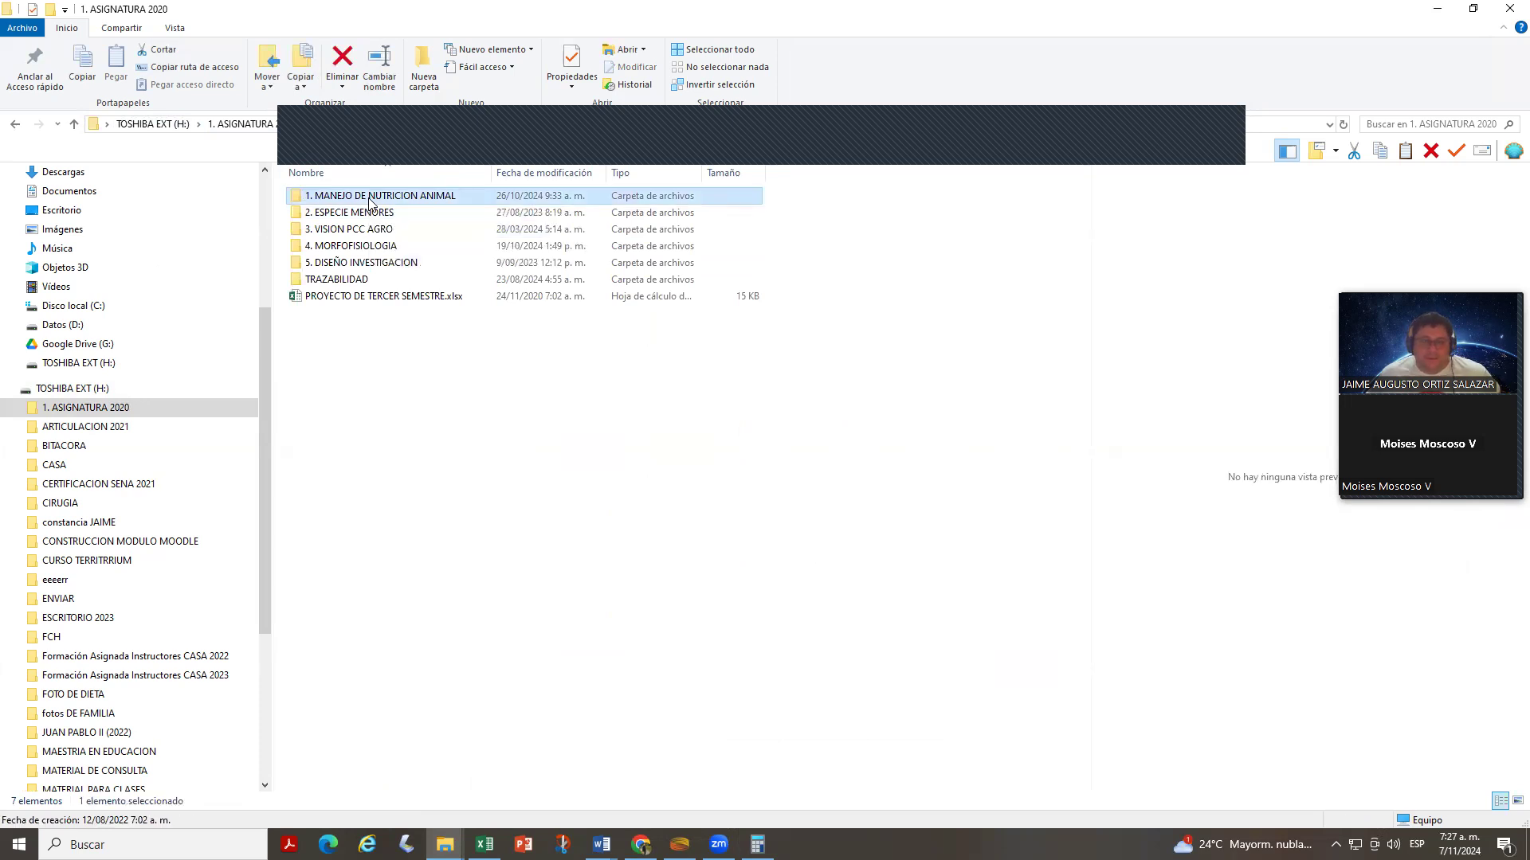
double_click(370, 199)
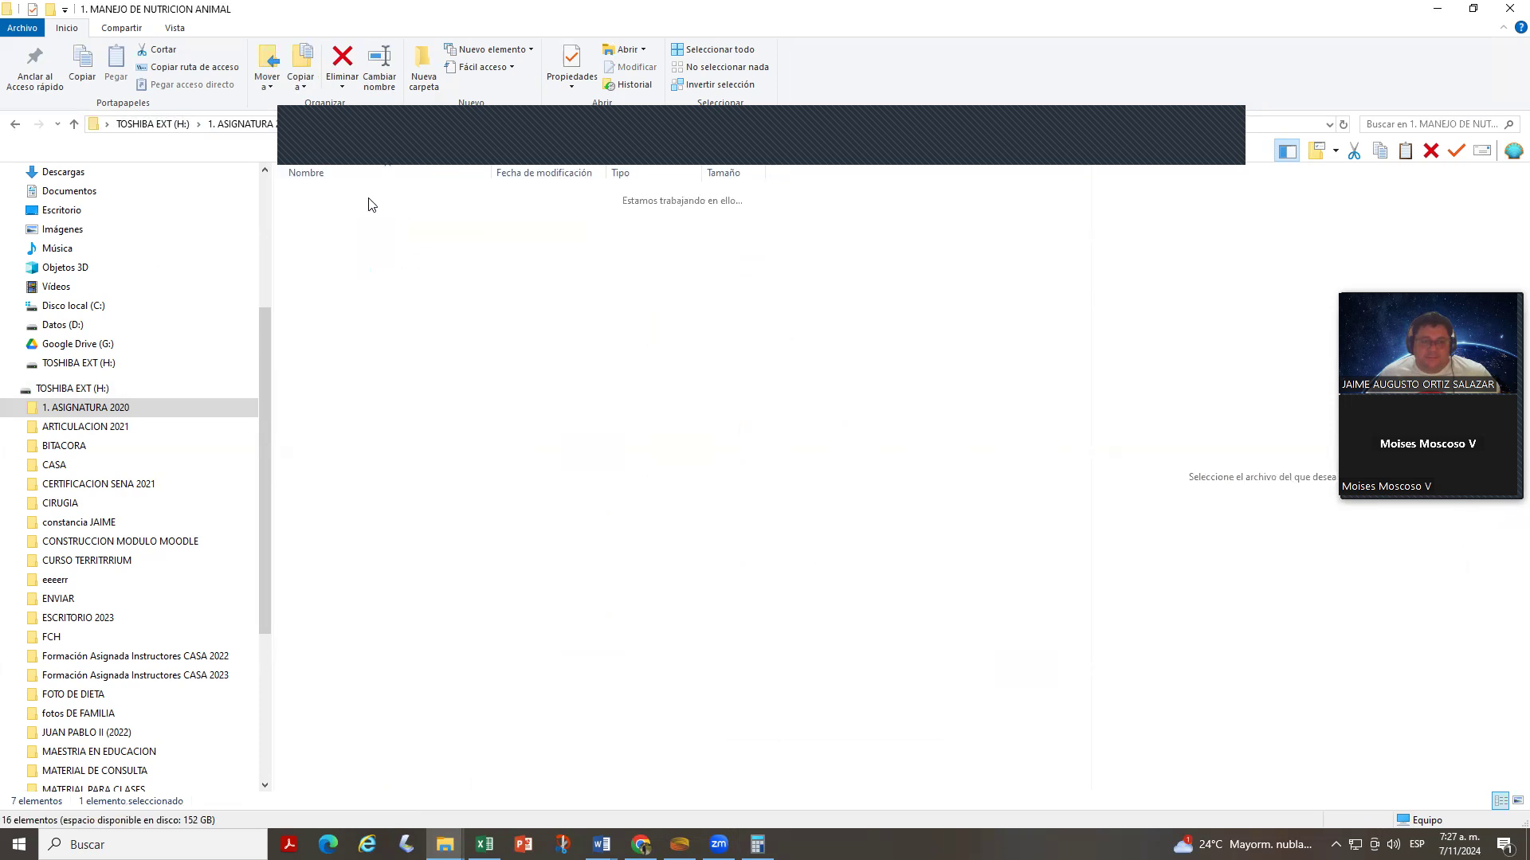
double_click(357, 199)
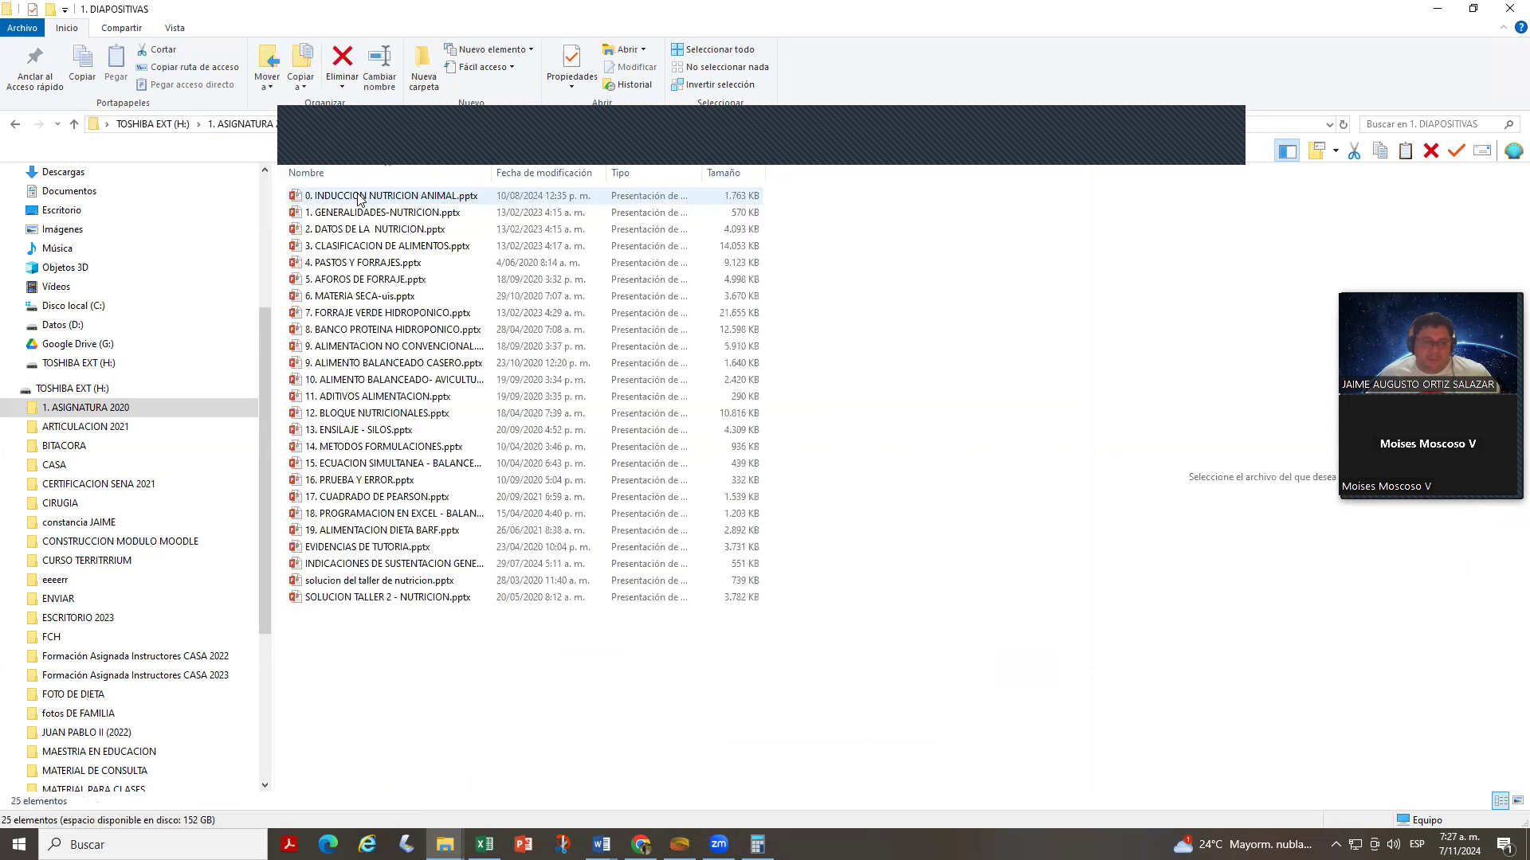
double_click(377, 300)
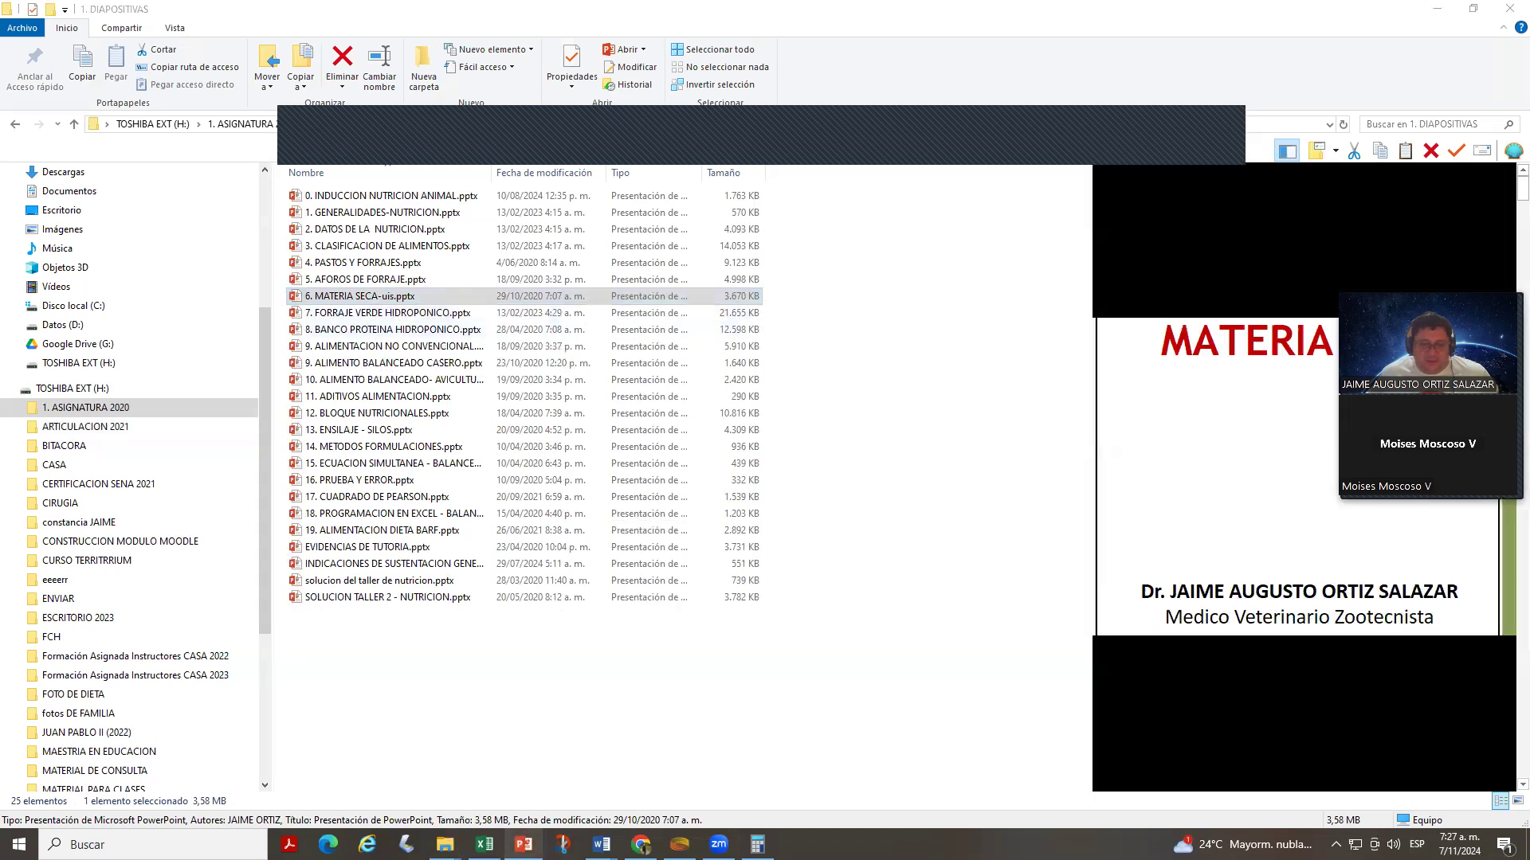
- Find the Requerimiento Ovinos slide in the presentation and display its table of dry matter percentages by stage
scroll(51, 288, "down", 5)
scroll(126, 272, "down", 6)
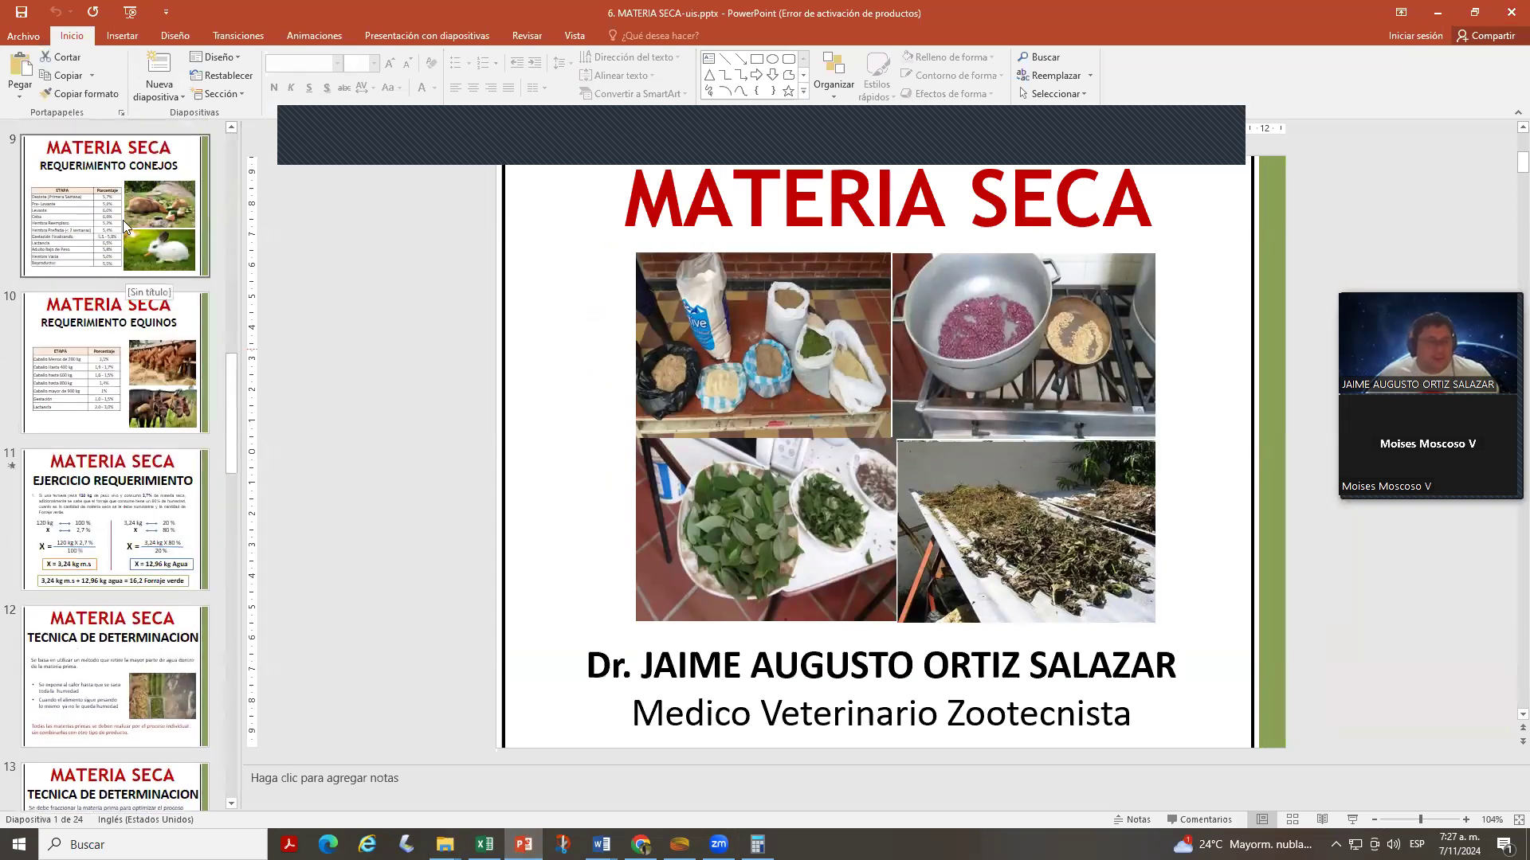
scroll(117, 365, "up", 4)
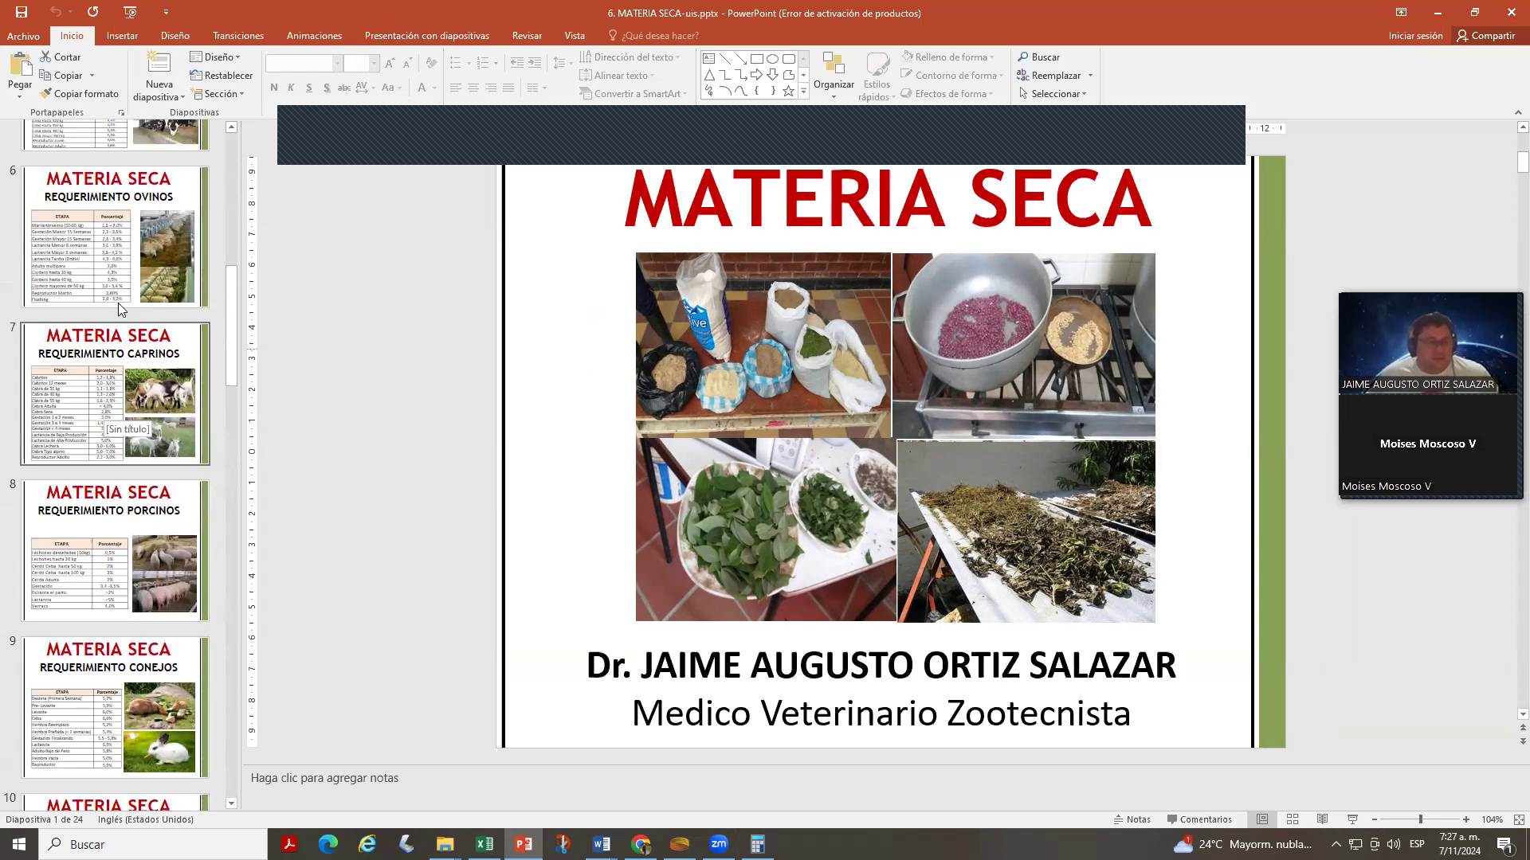
left_click(114, 236)
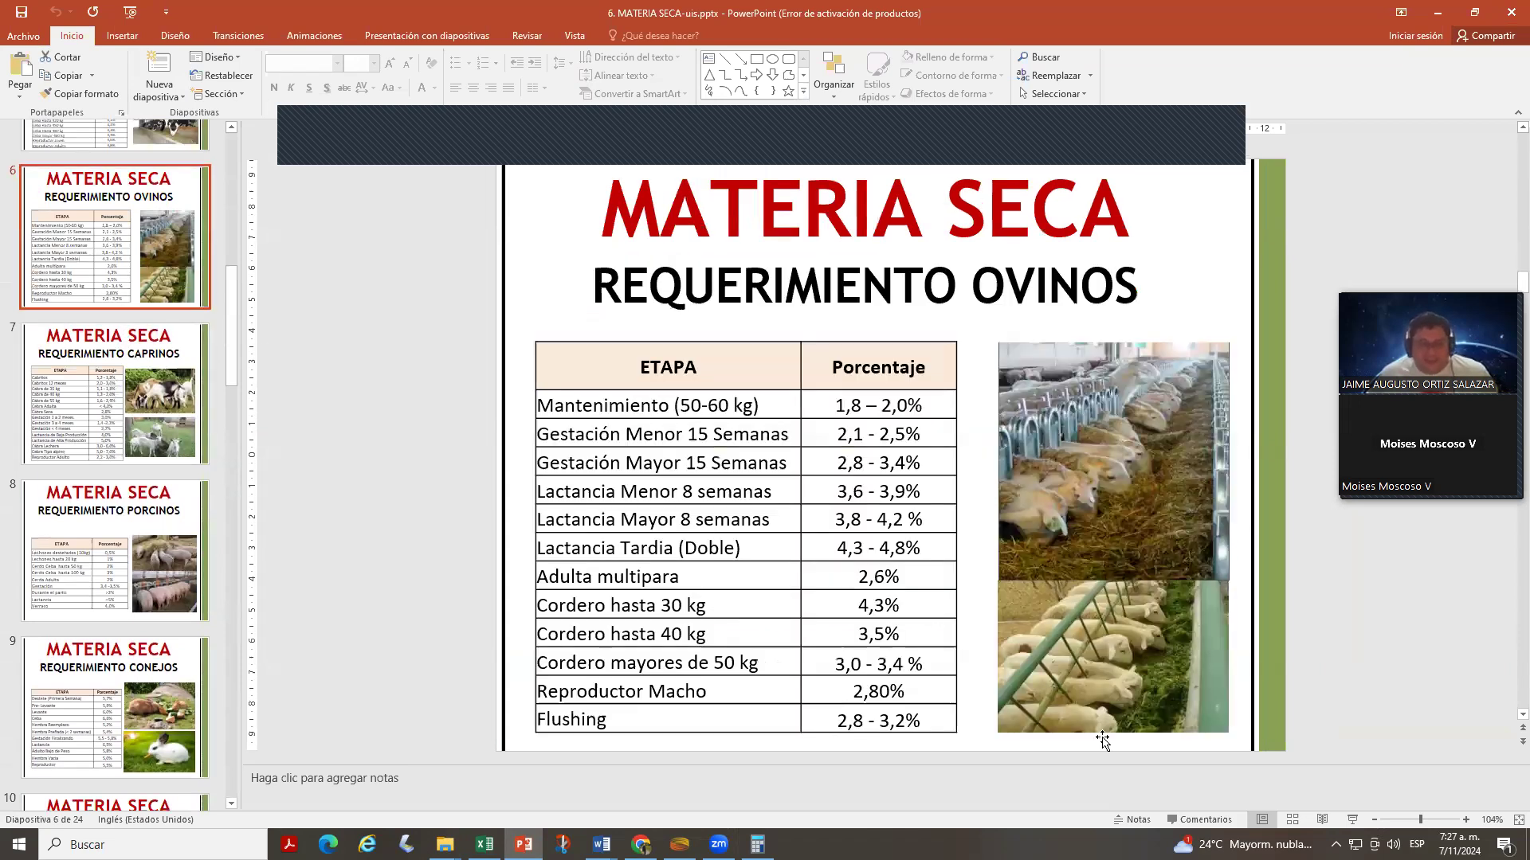
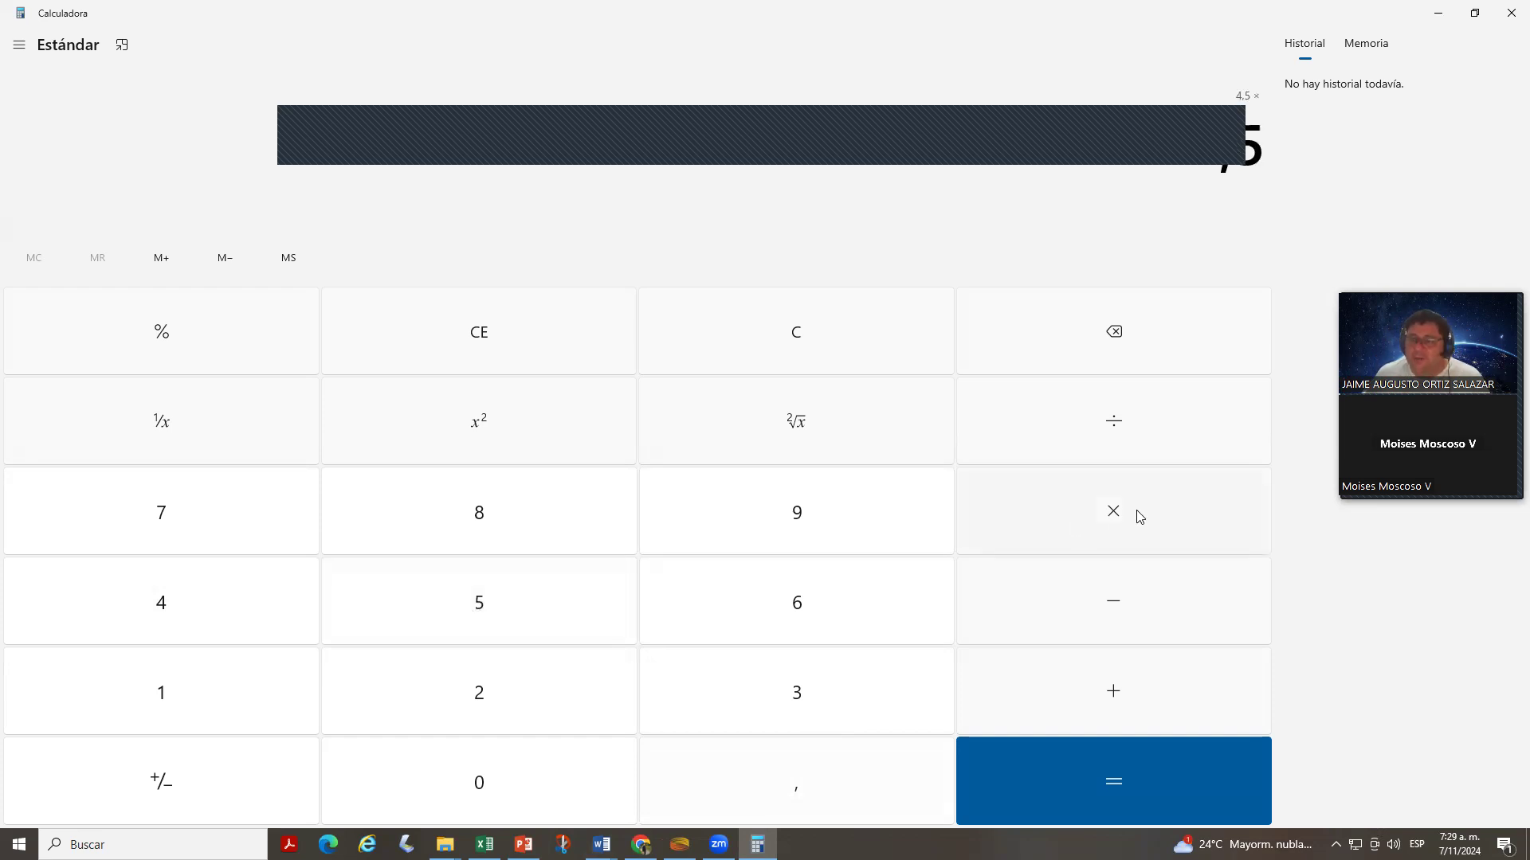
- Multiply 4.5 by 30 and the product by 3 in the Calculator, and close it
left_click(799, 694)
left_click(478, 790)
left_click(1057, 797)
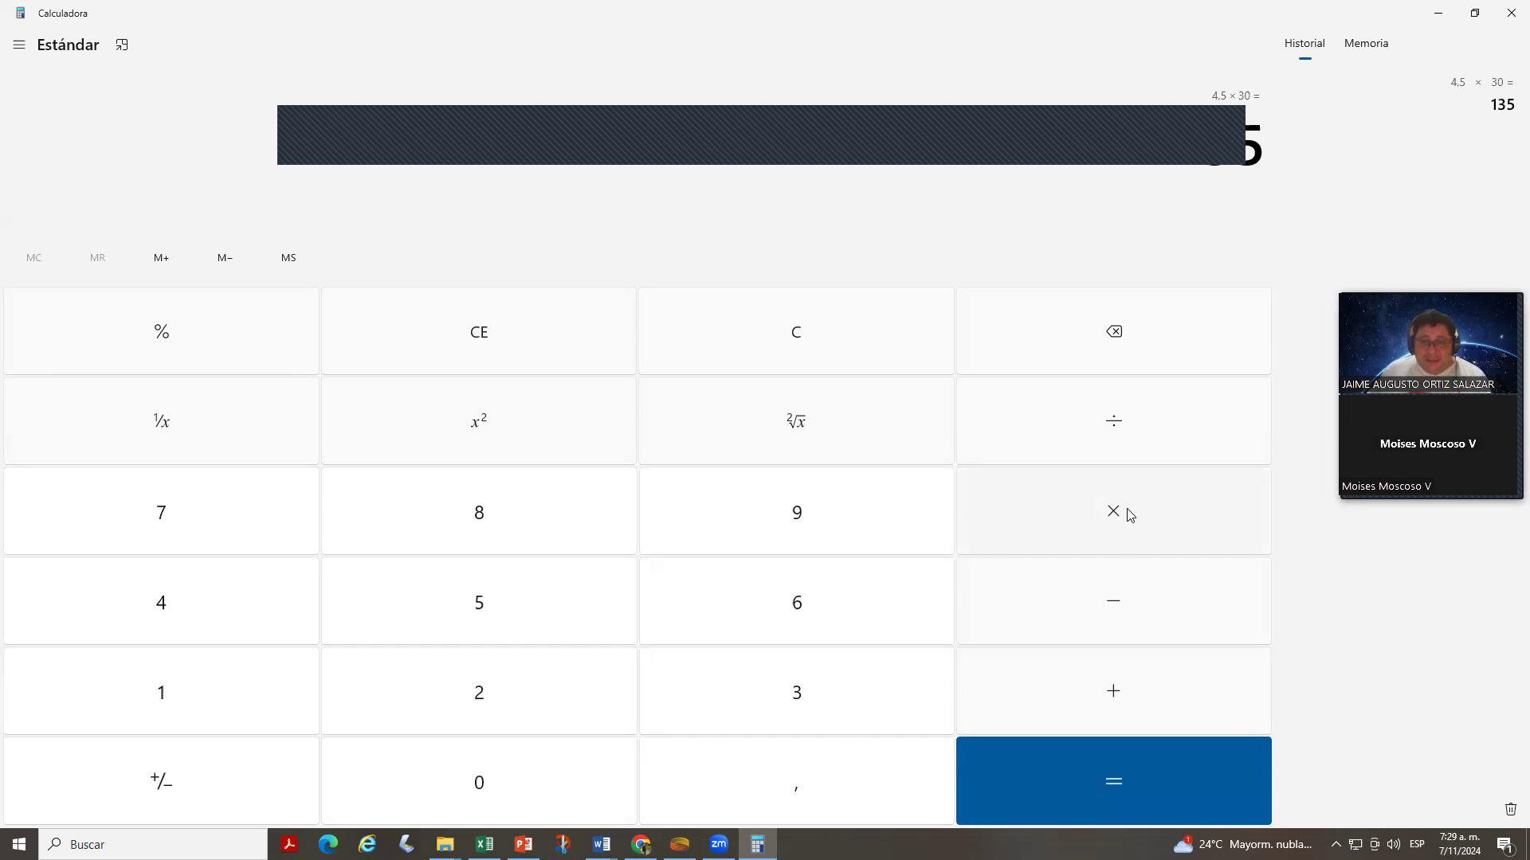
left_click(1128, 514)
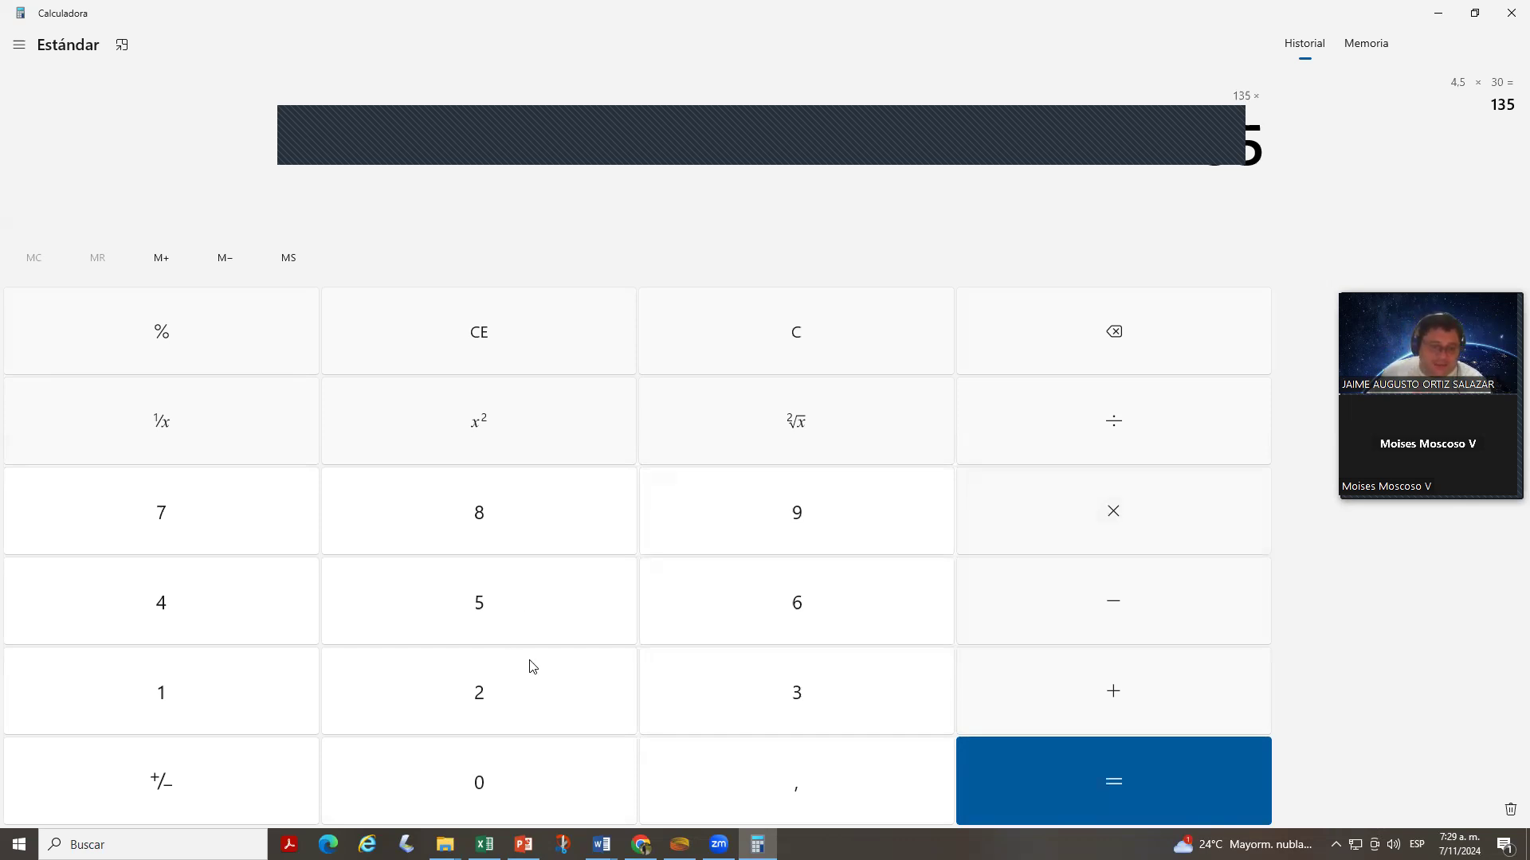
left_click(834, 711)
left_click(1140, 785)
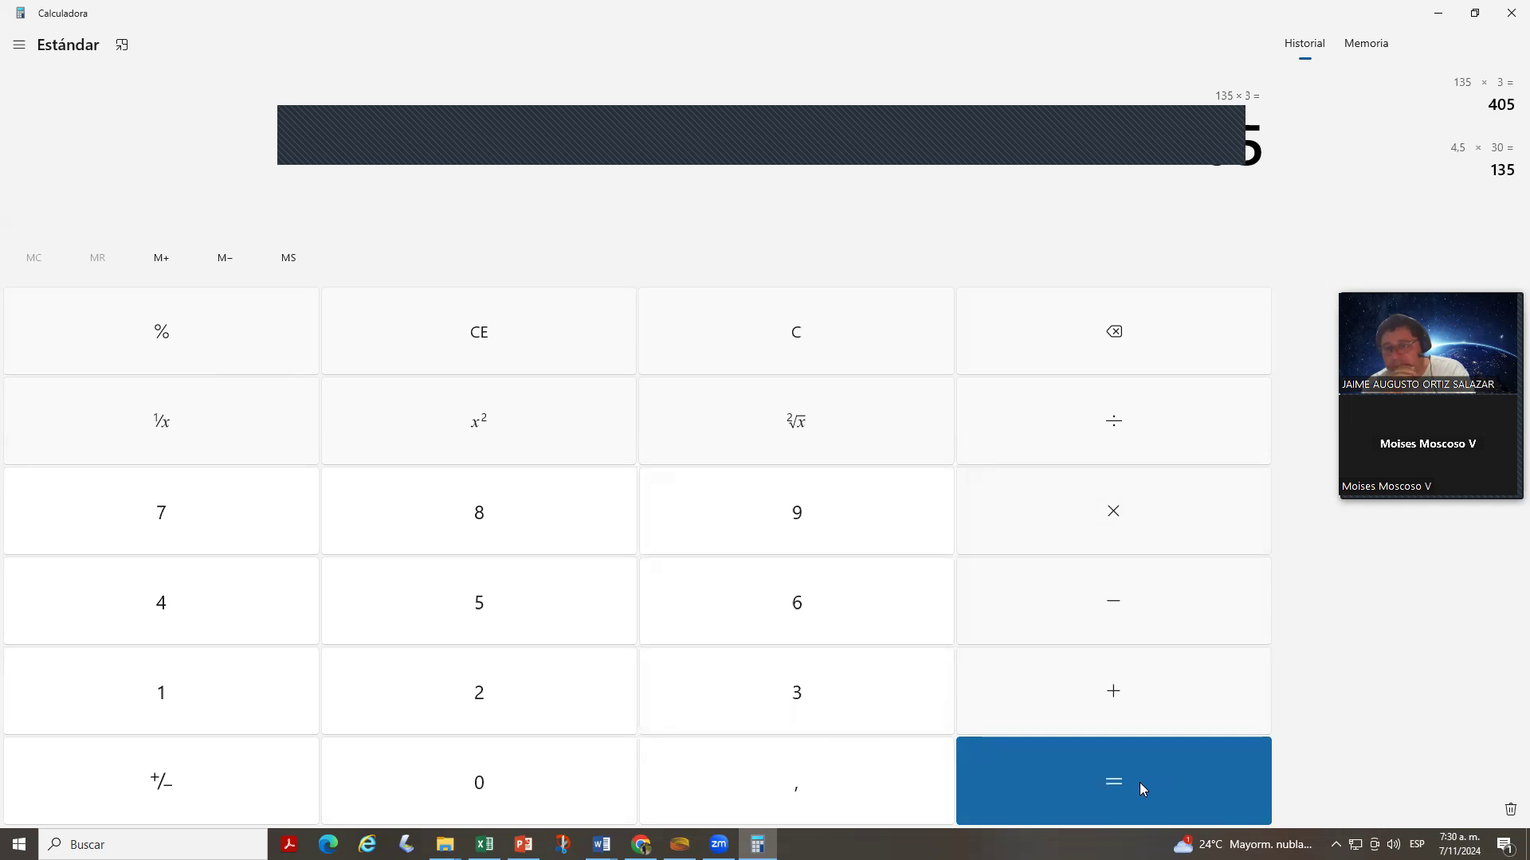
key("Escape")
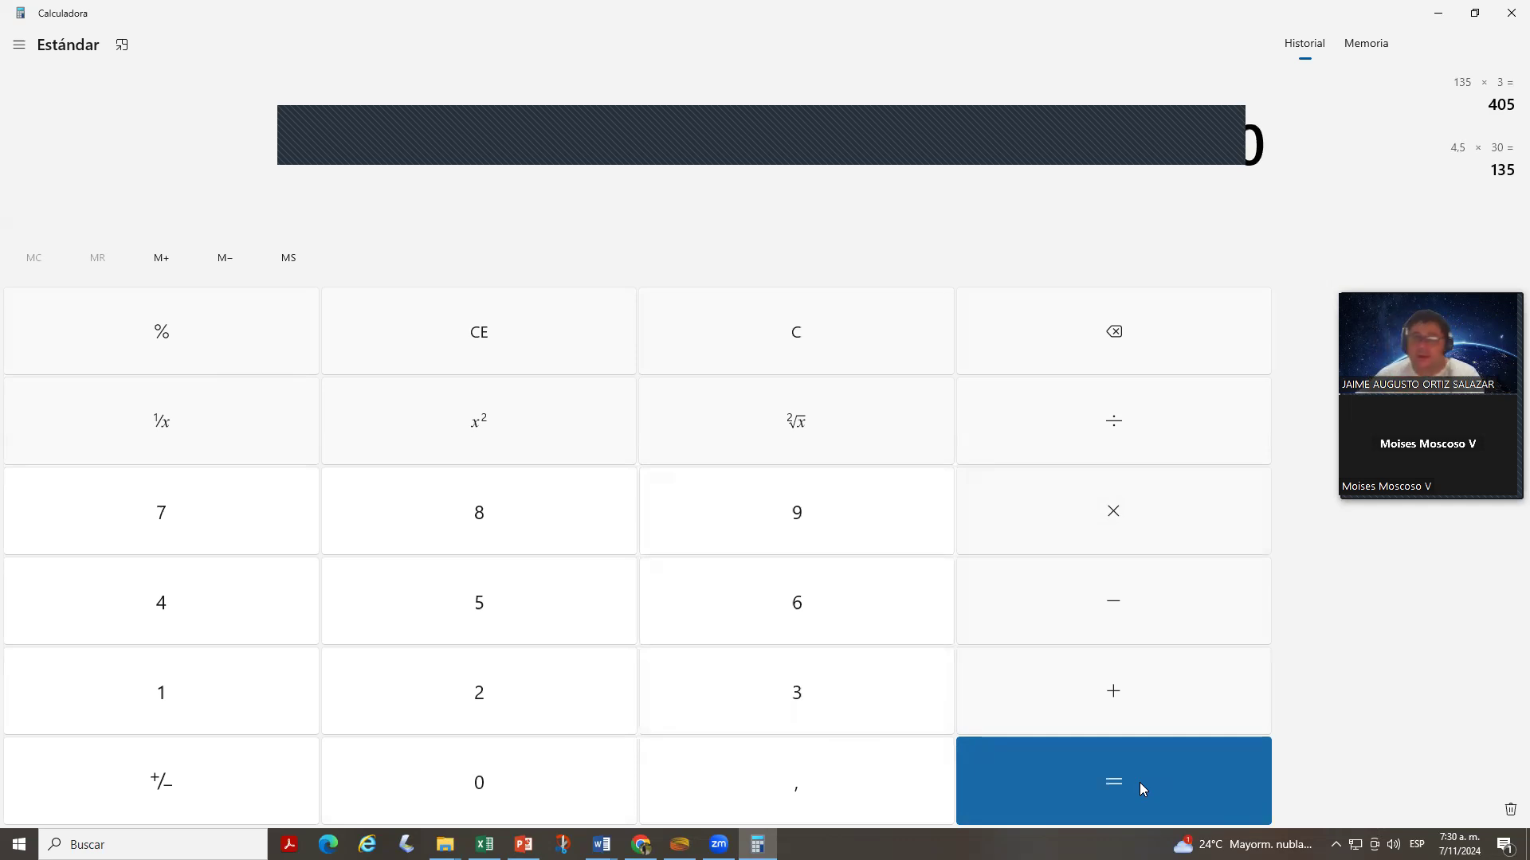
left_click(1505, 24)
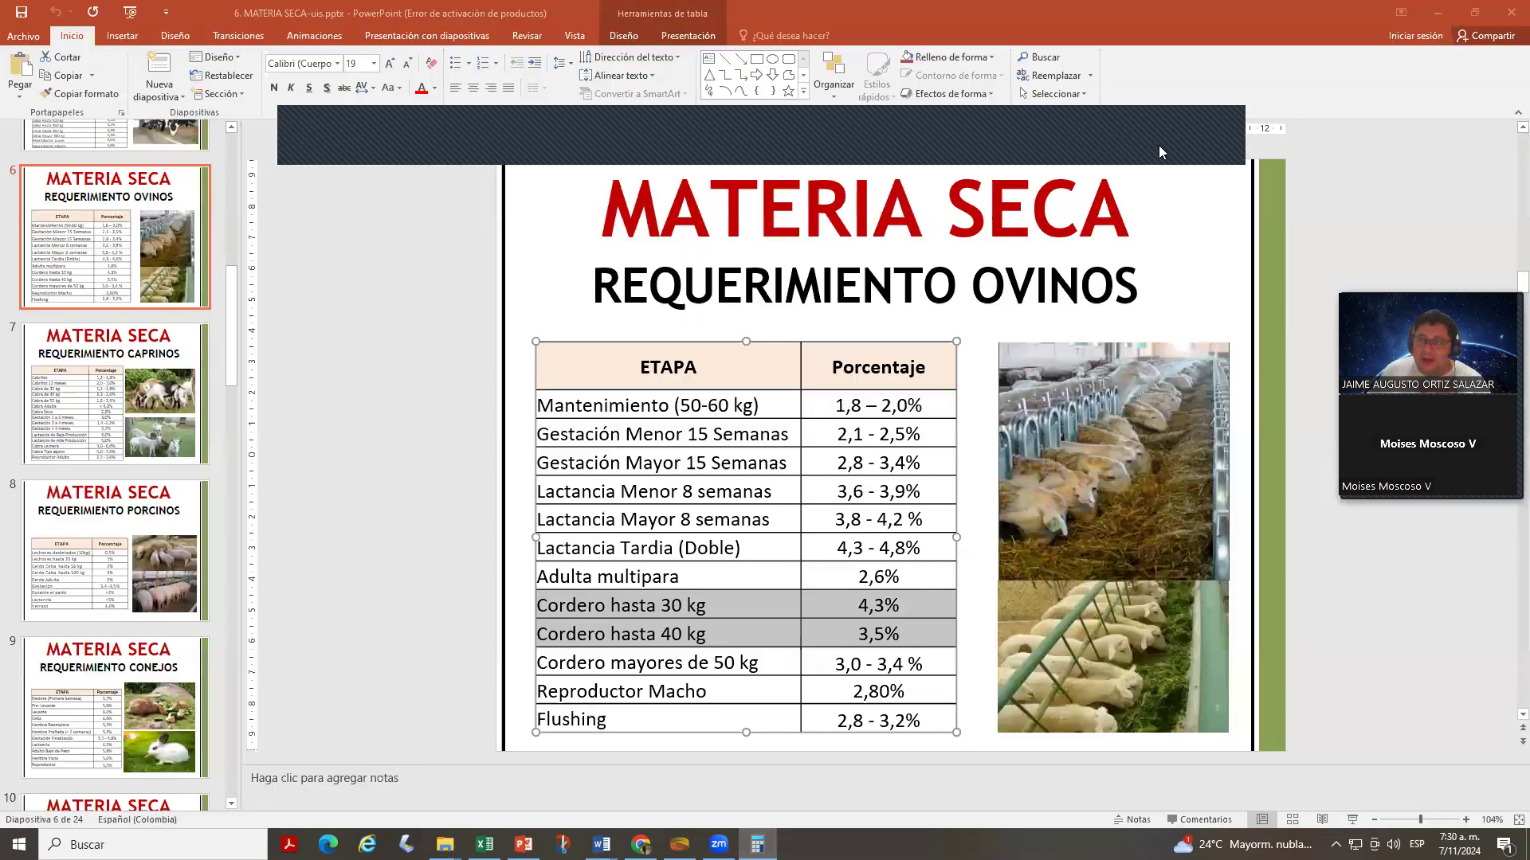
- Return to Revisión 6 noviembre.doc and change the budget table's raw material subheading to MATERIA PRIMA 500 Kg AB
mouse_move(601, 845)
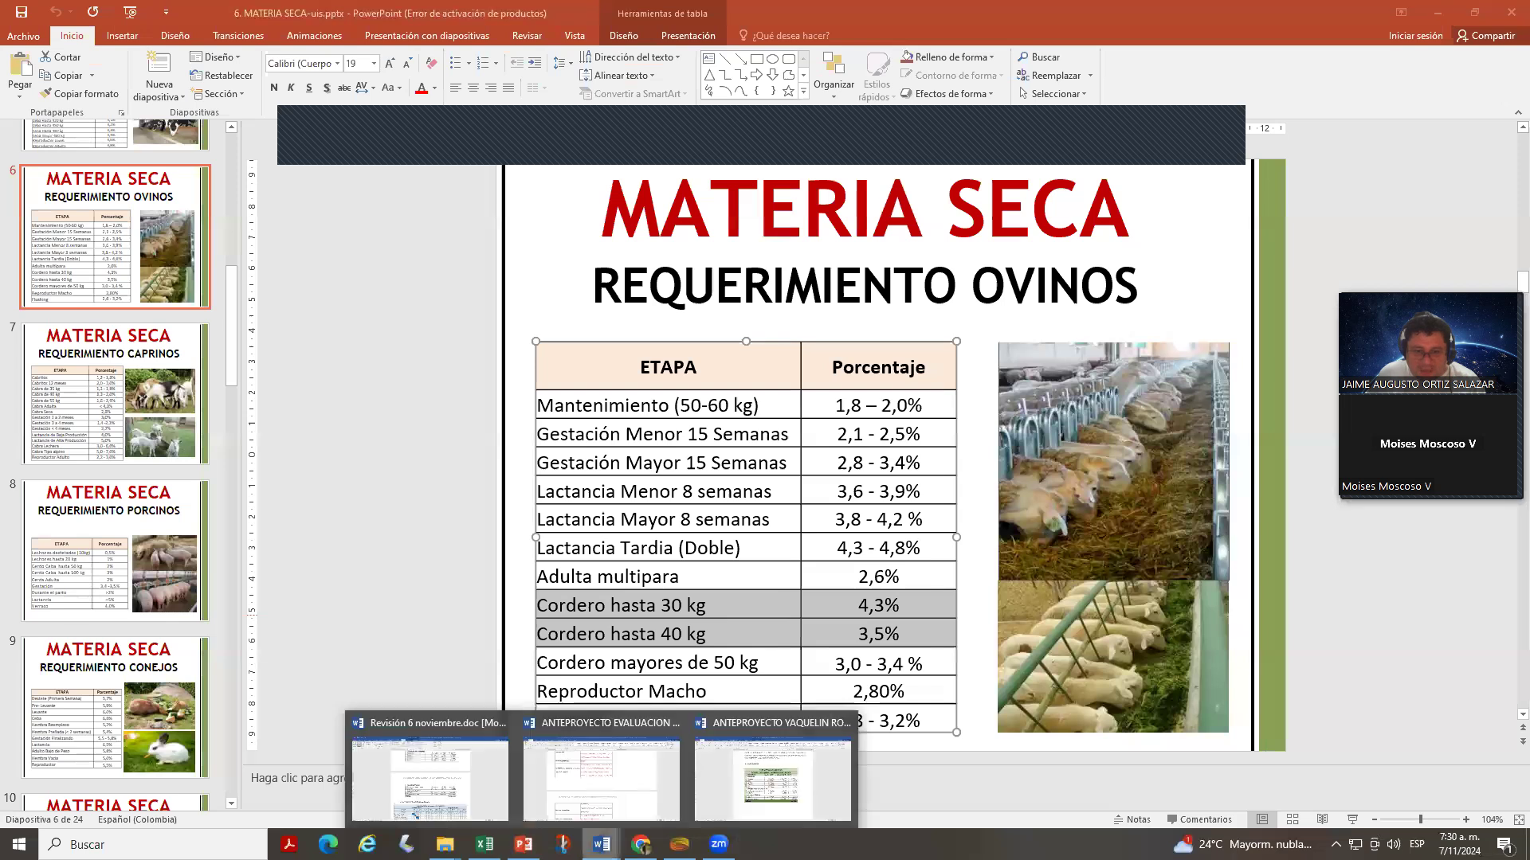
left_click(605, 807)
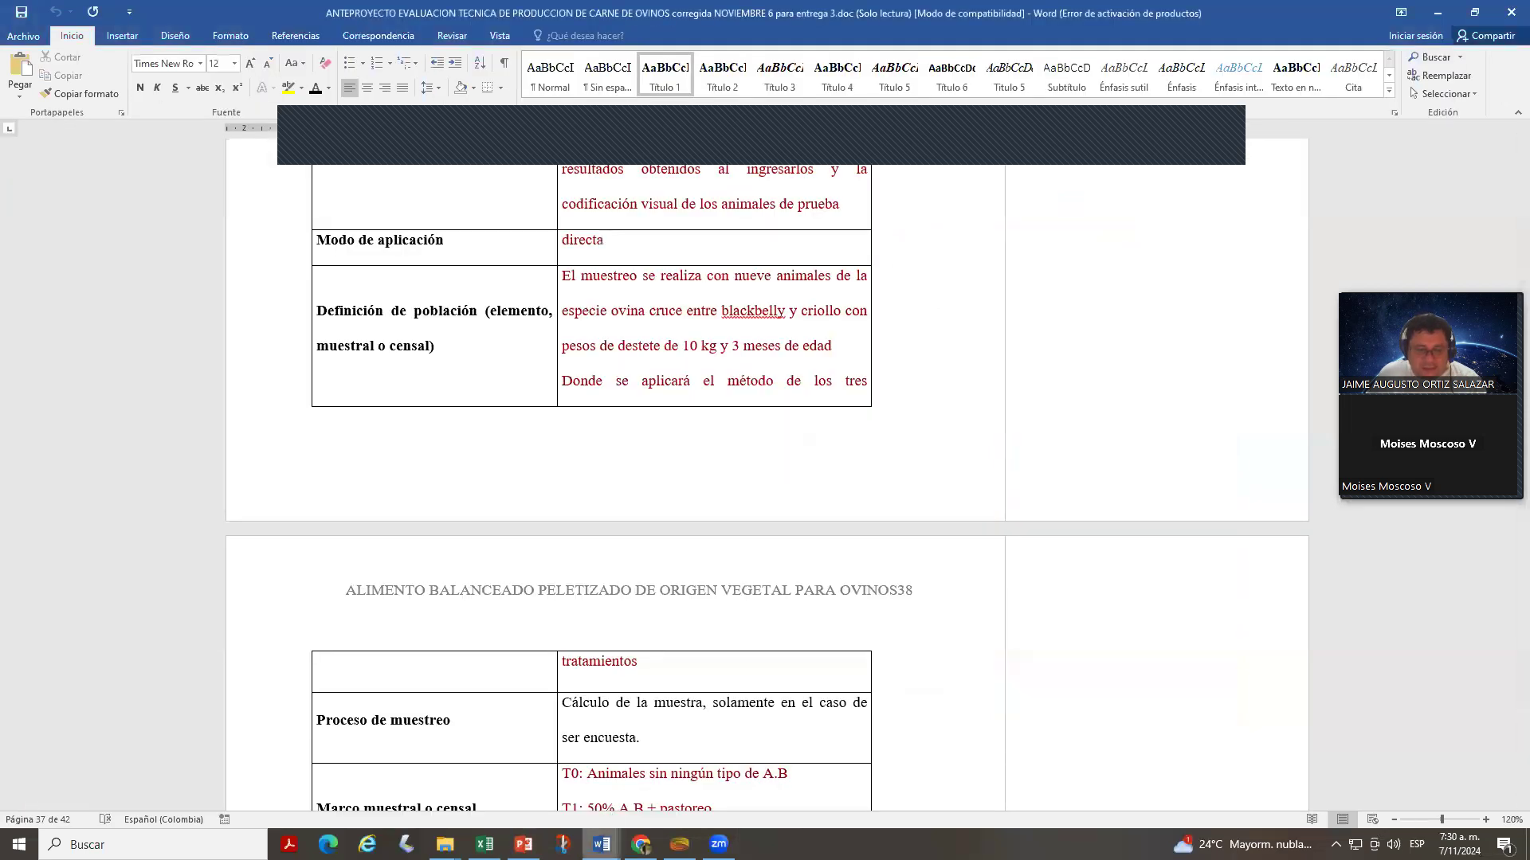
left_click(495, 801)
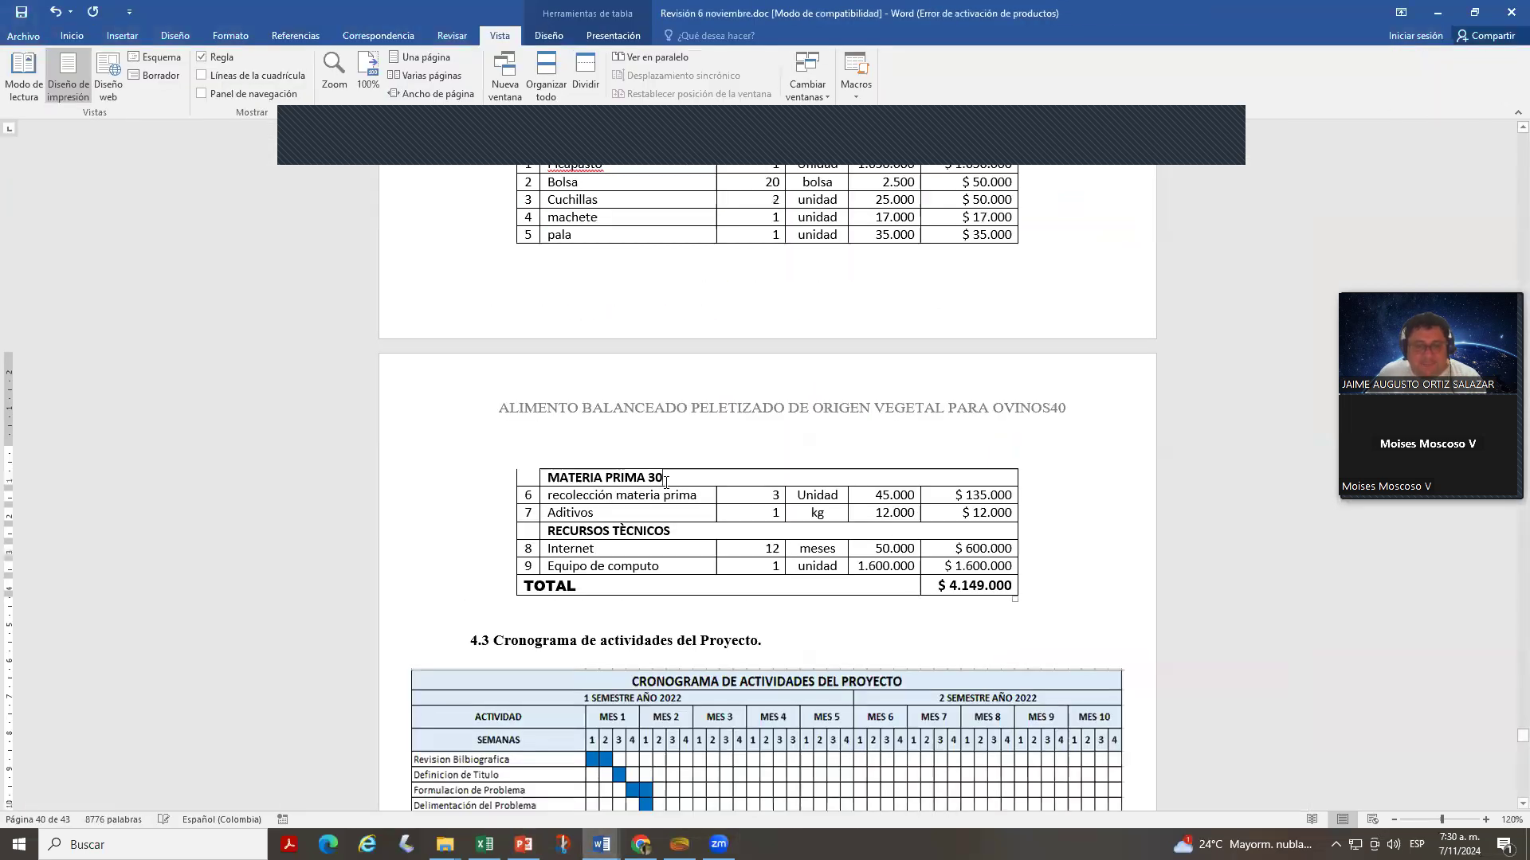
key("BackSpace")
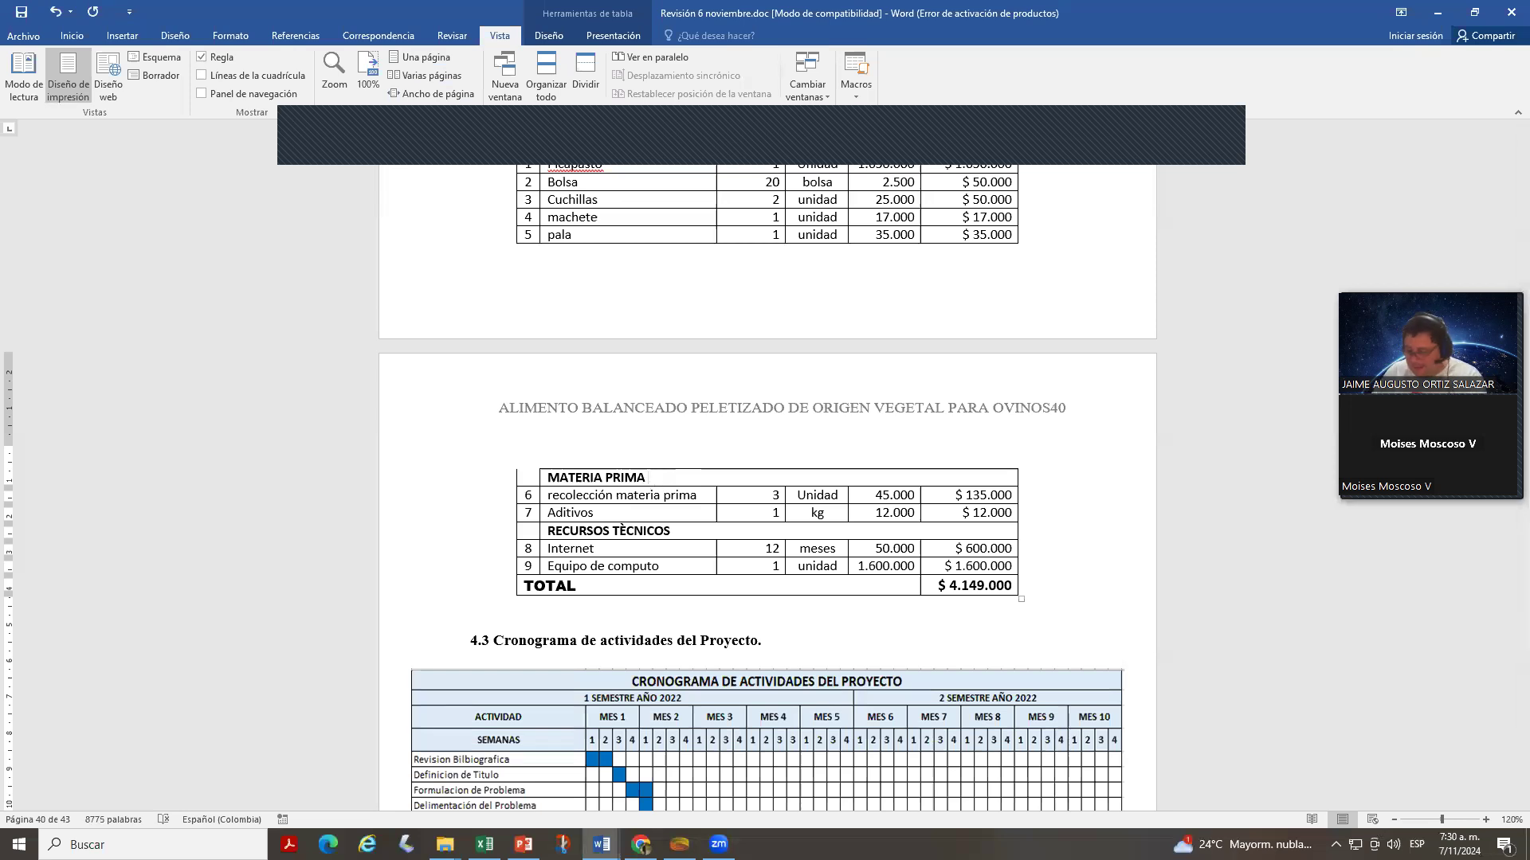
type("500 K")
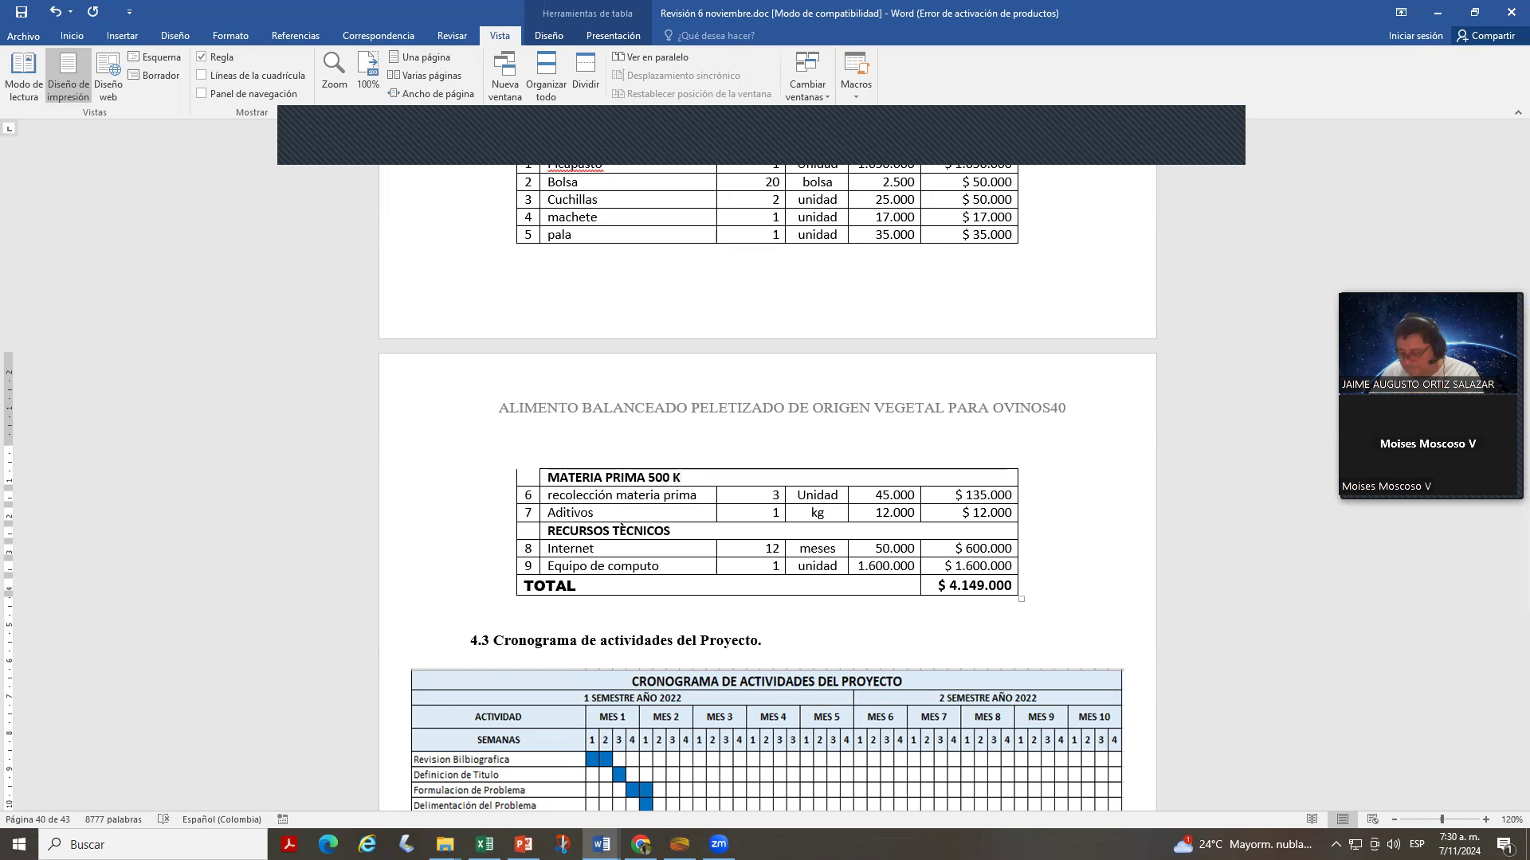
type("g AB")
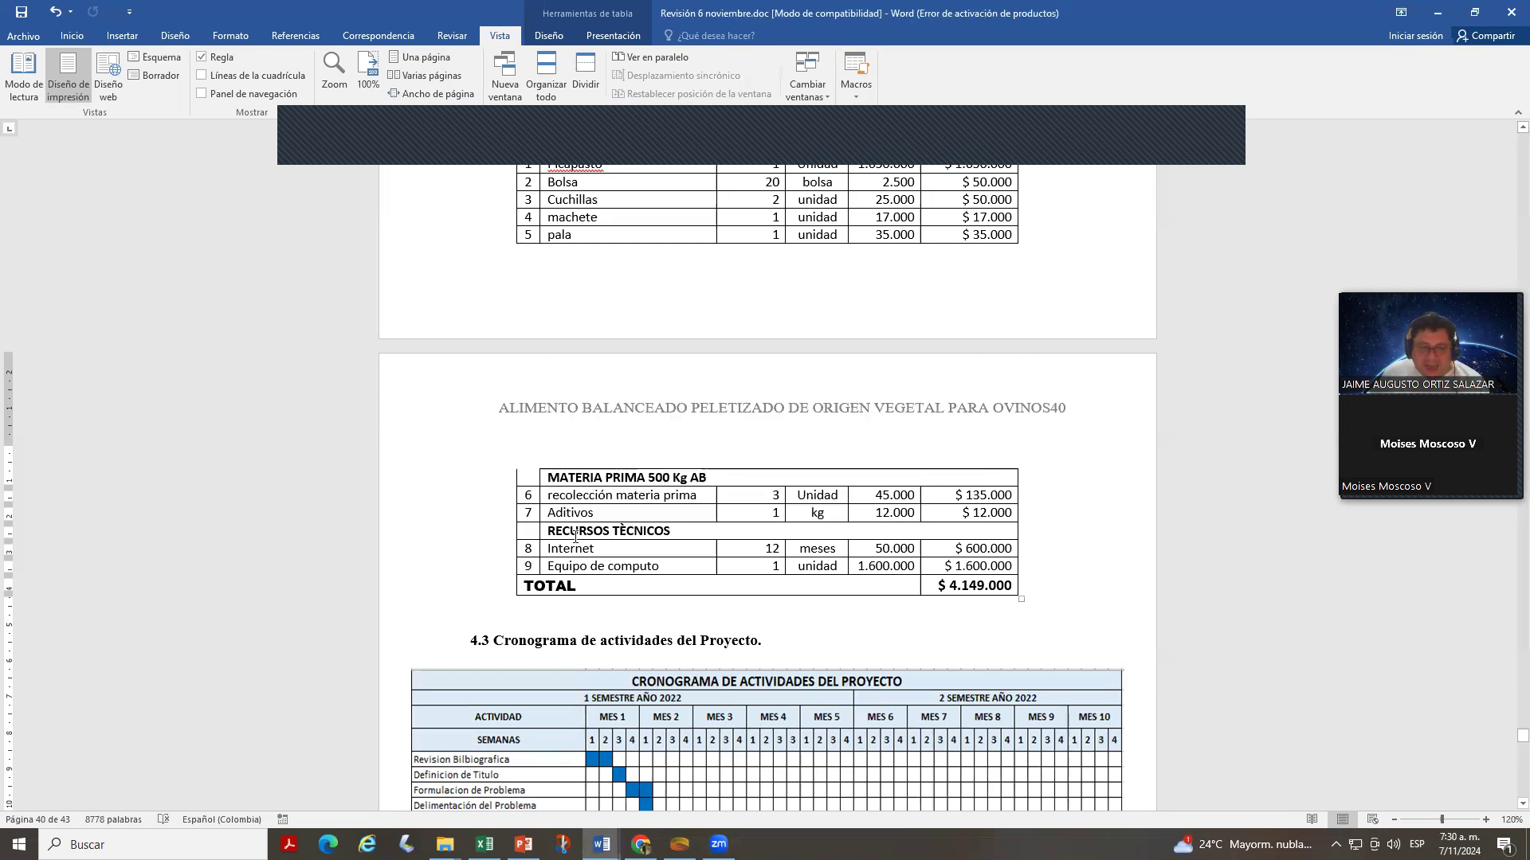
- Look through the project activity schedule and the Referencias Bibliográficas section for anything needing correction
scroll(976, 574, "down", 4)
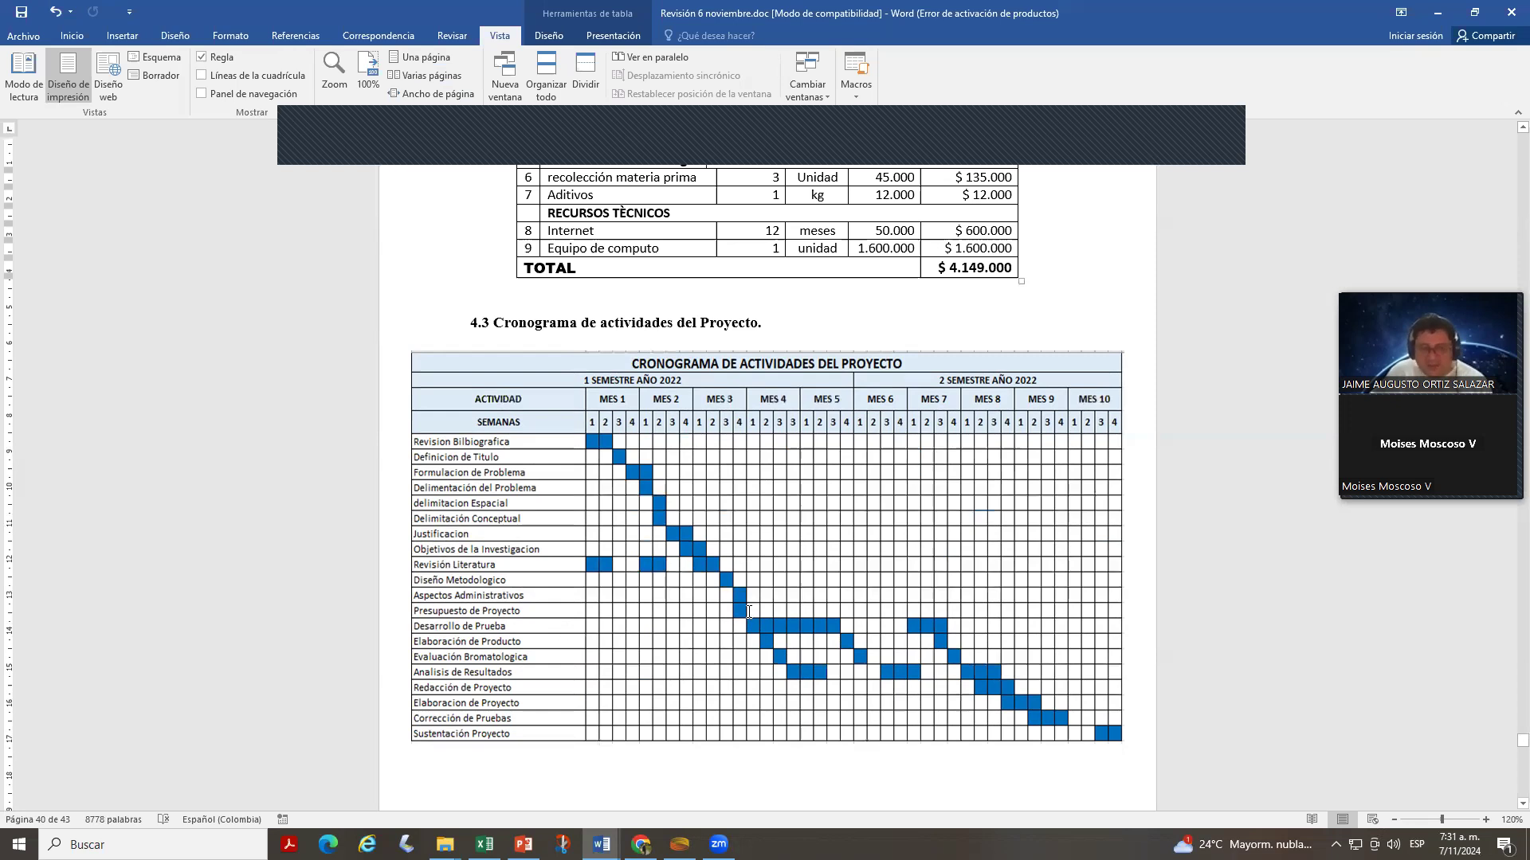
scroll(763, 613, "down", 10)
scroll(769, 616, "down", 5)
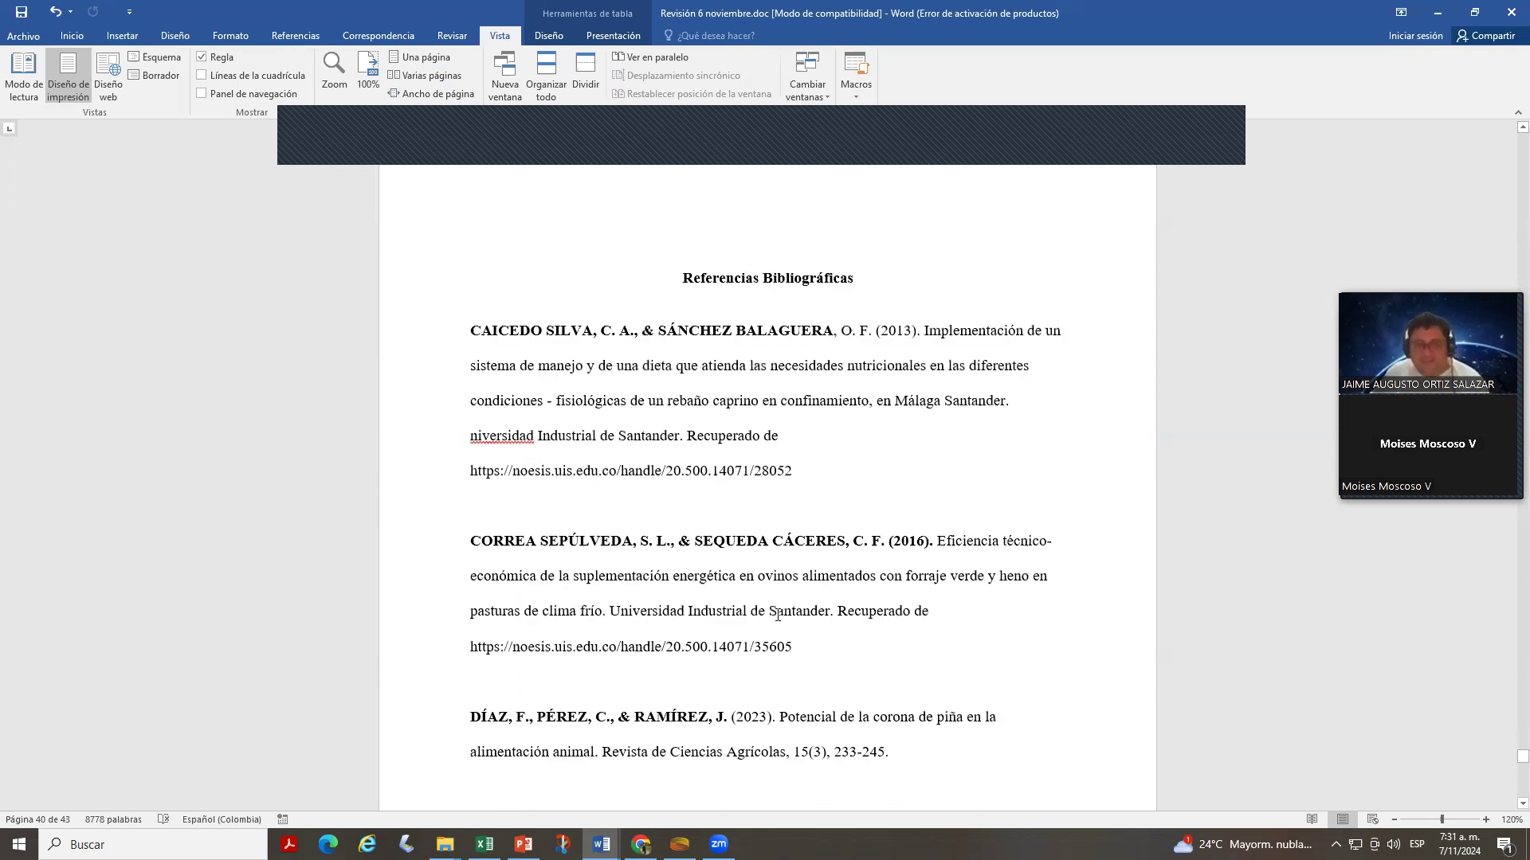
scroll(733, 361, "down", 5)
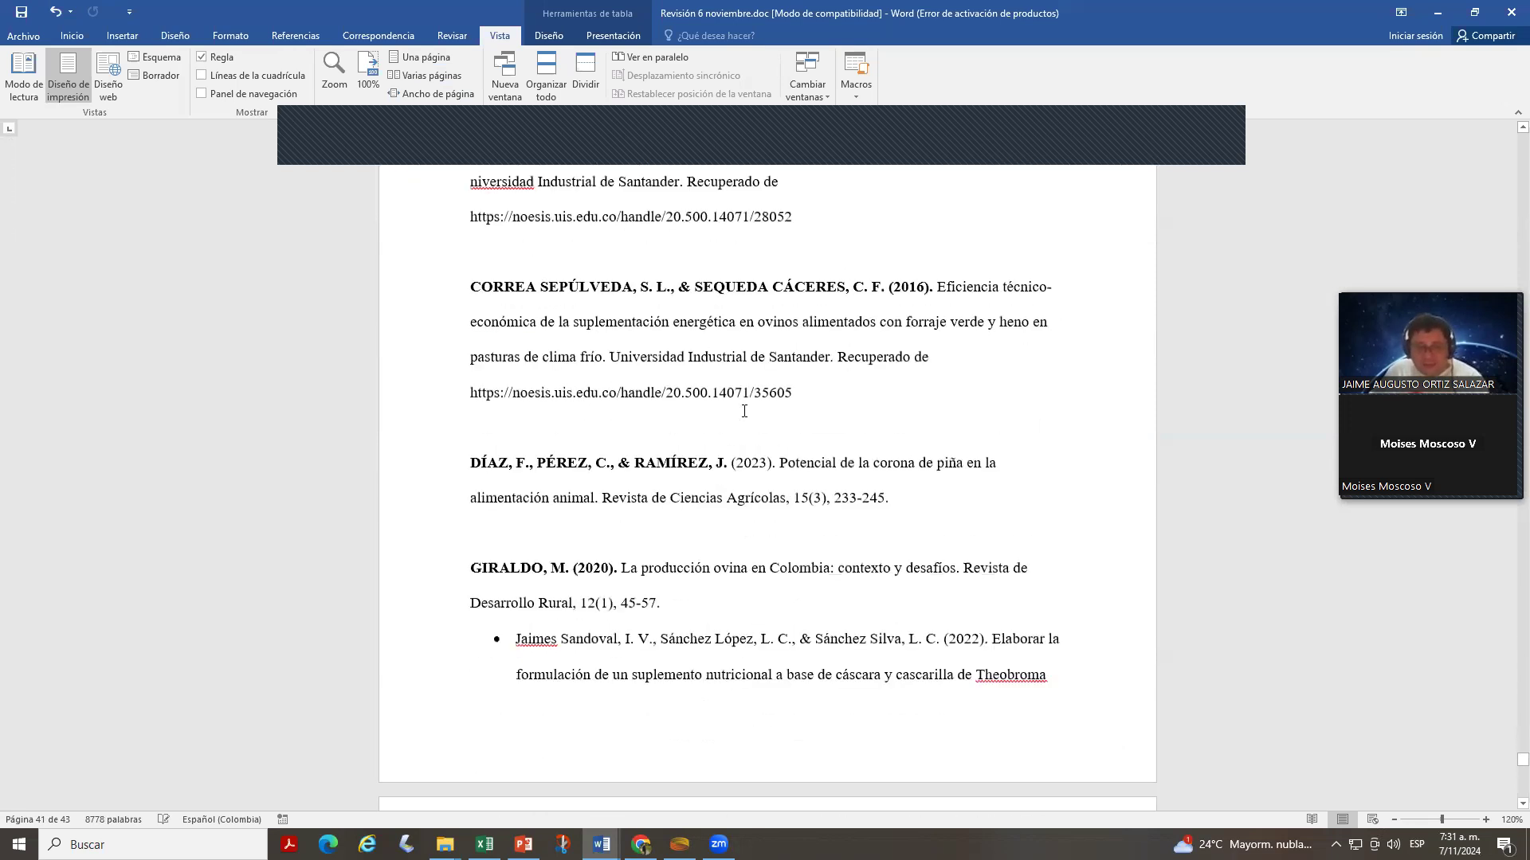
scroll(743, 518, "up", 3)
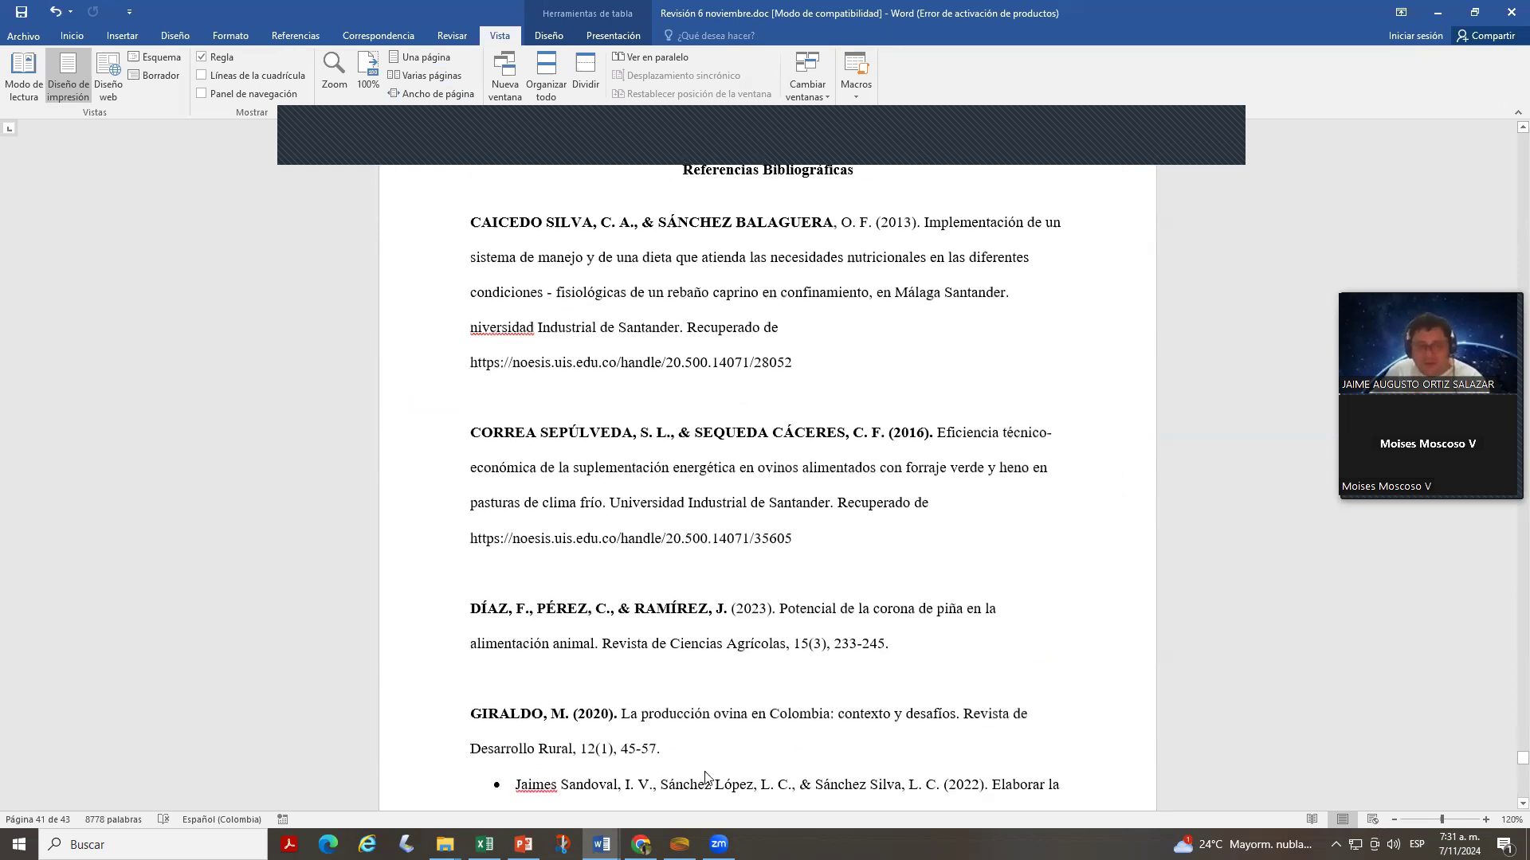
scroll(705, 777, "down", 20)
scroll(790, 615, "up", 20)
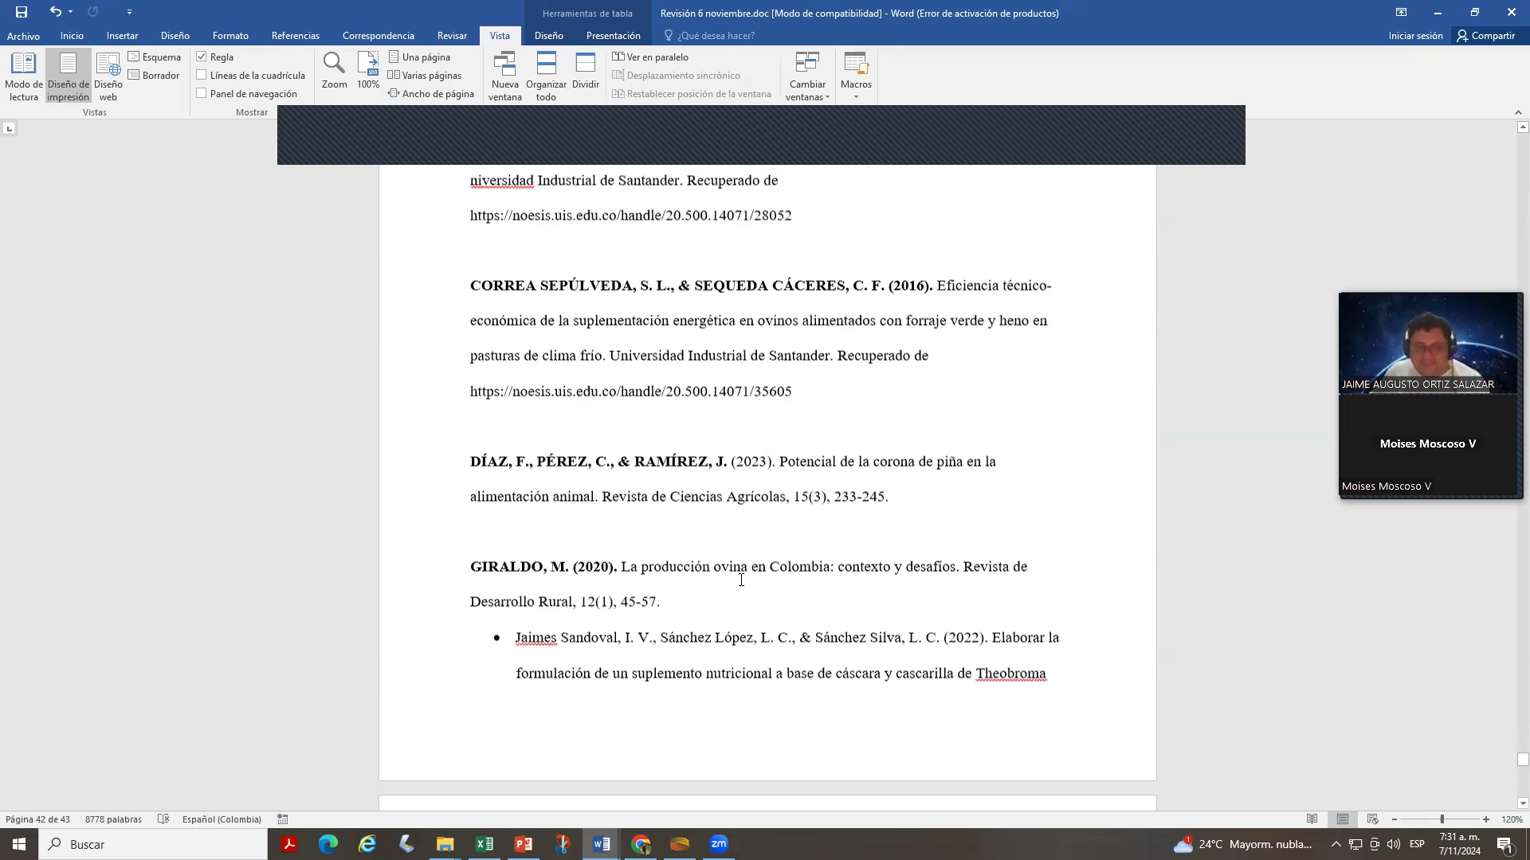
scroll(741, 580, "up", 20)
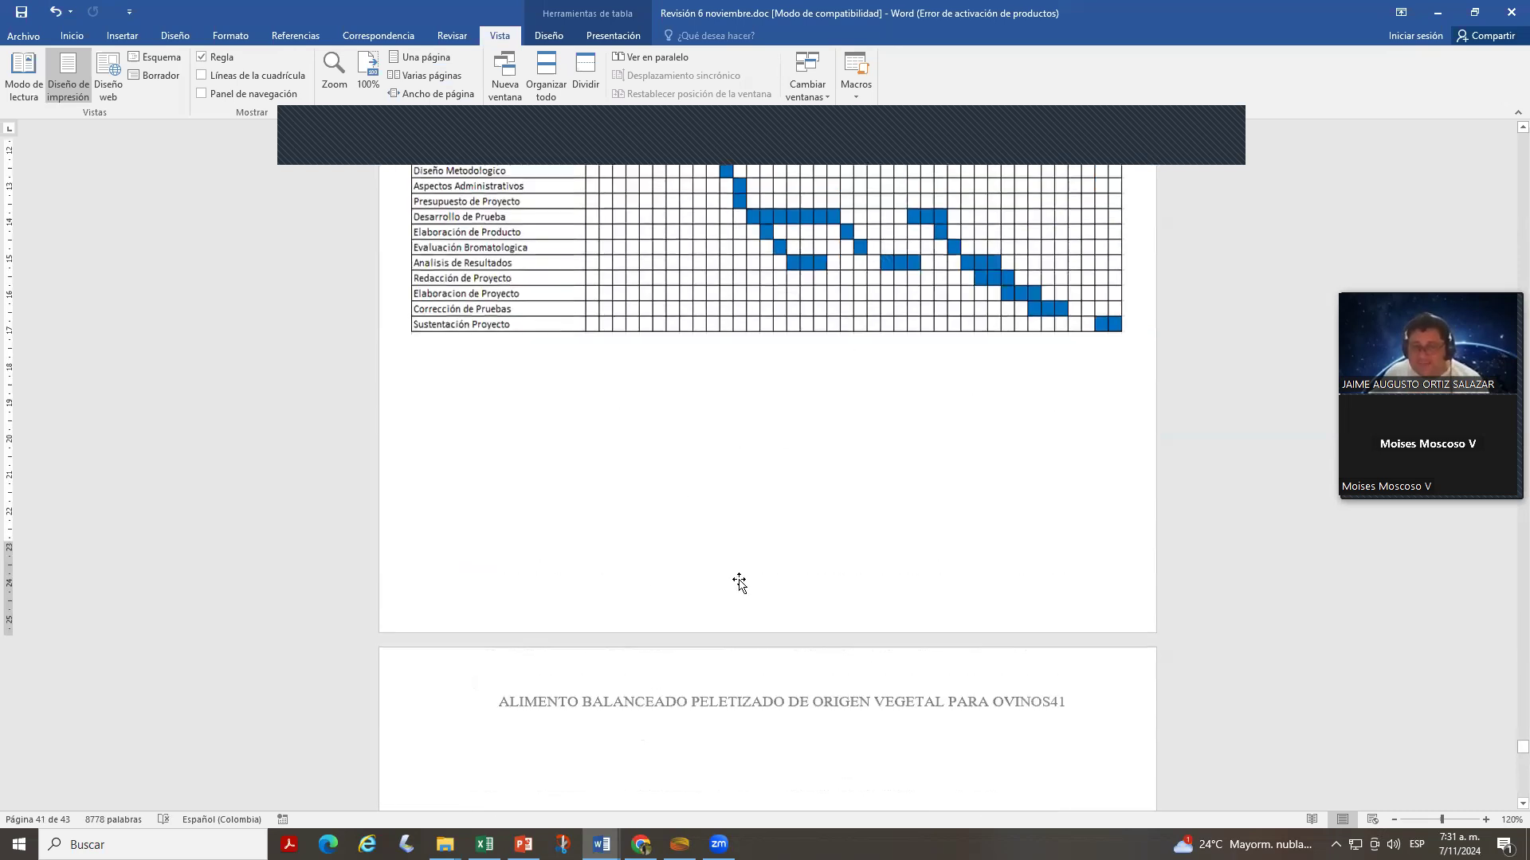
- Save the revised proposal and close it, the ANTEPROYECTO EVALUACION document and the MATERIA SECA presentation
key("ctrl+s")
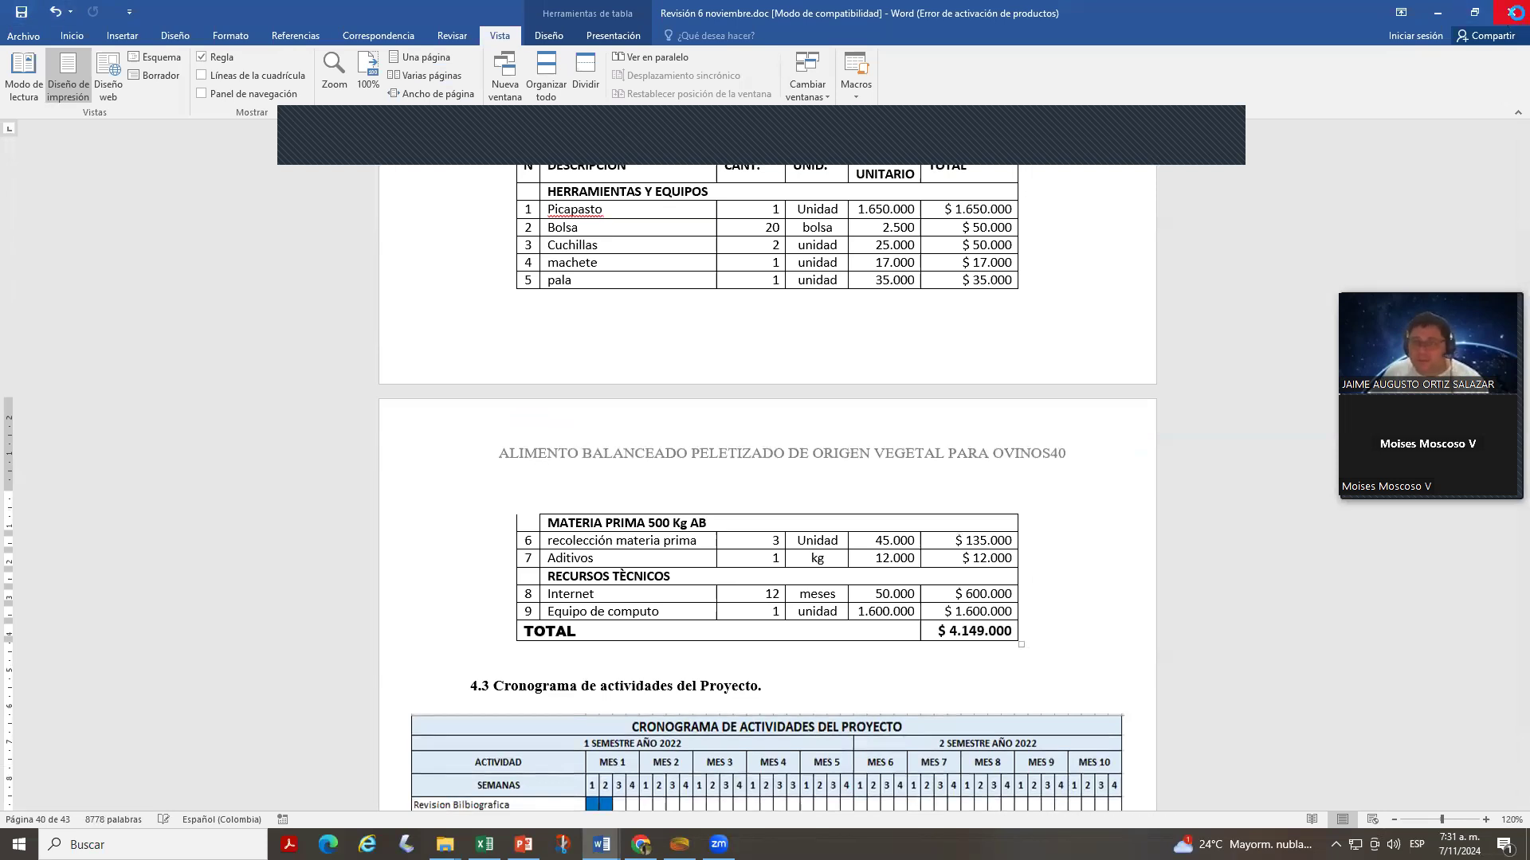
left_click(1508, 20)
left_click(1511, 11)
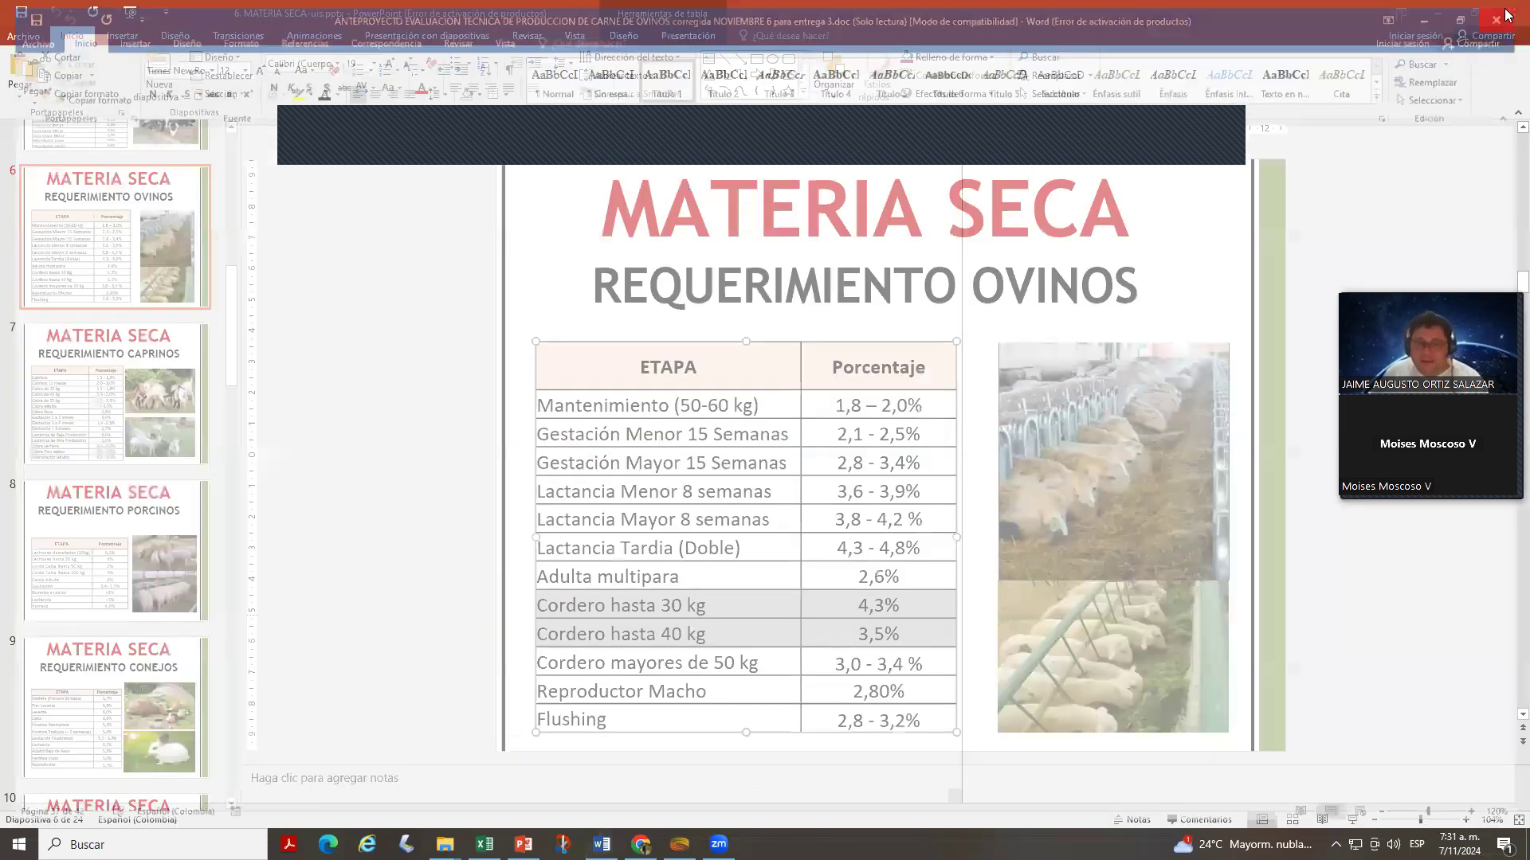
left_click(1508, 11)
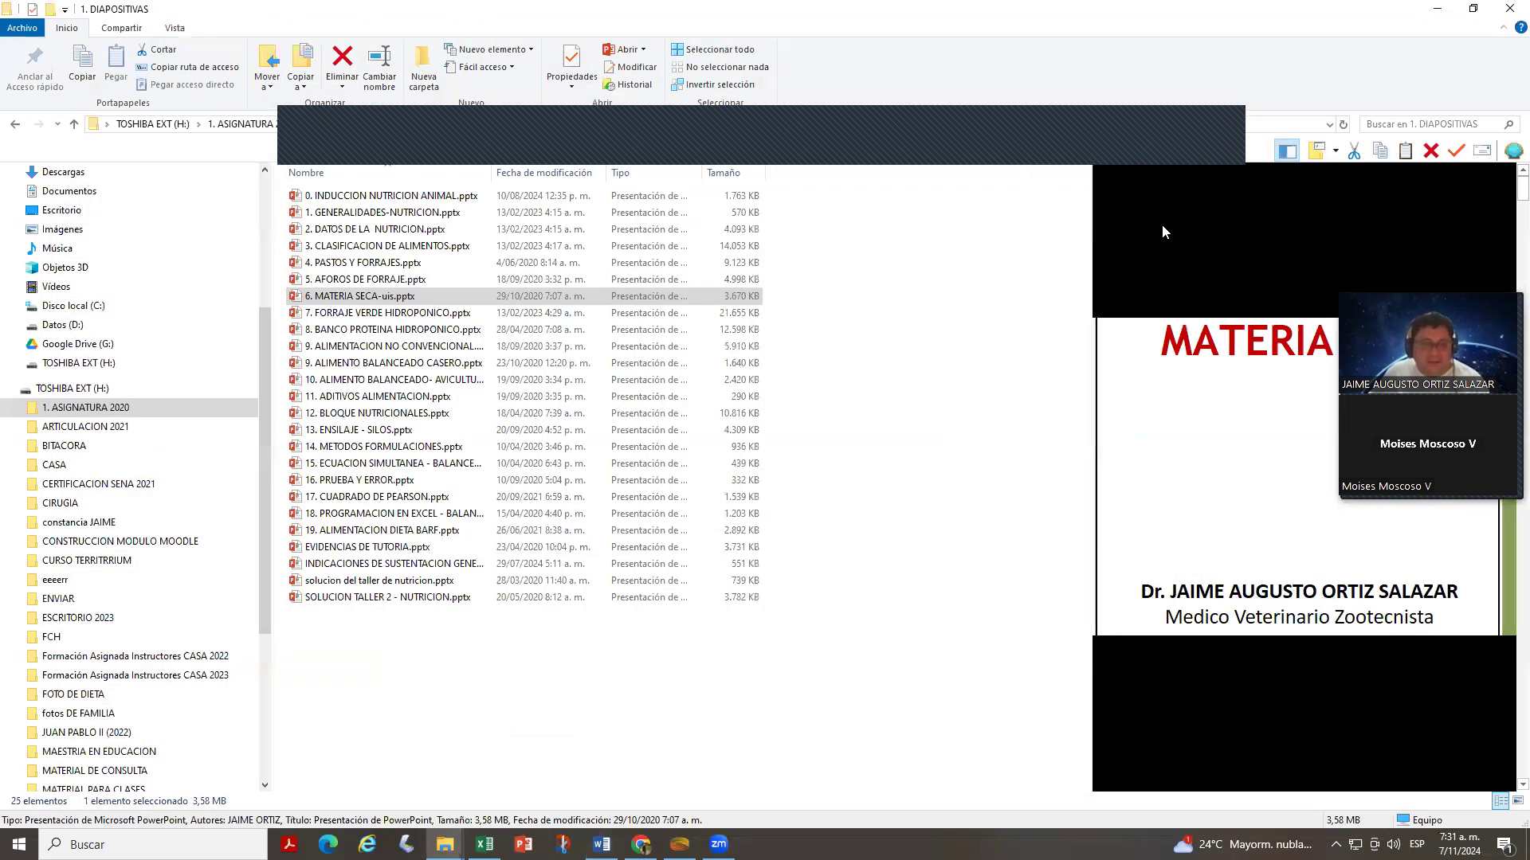
- Open the A BALANCEADO folder inside ASESORIA on the Escritorio in File Explorer
left_click(72, 211)
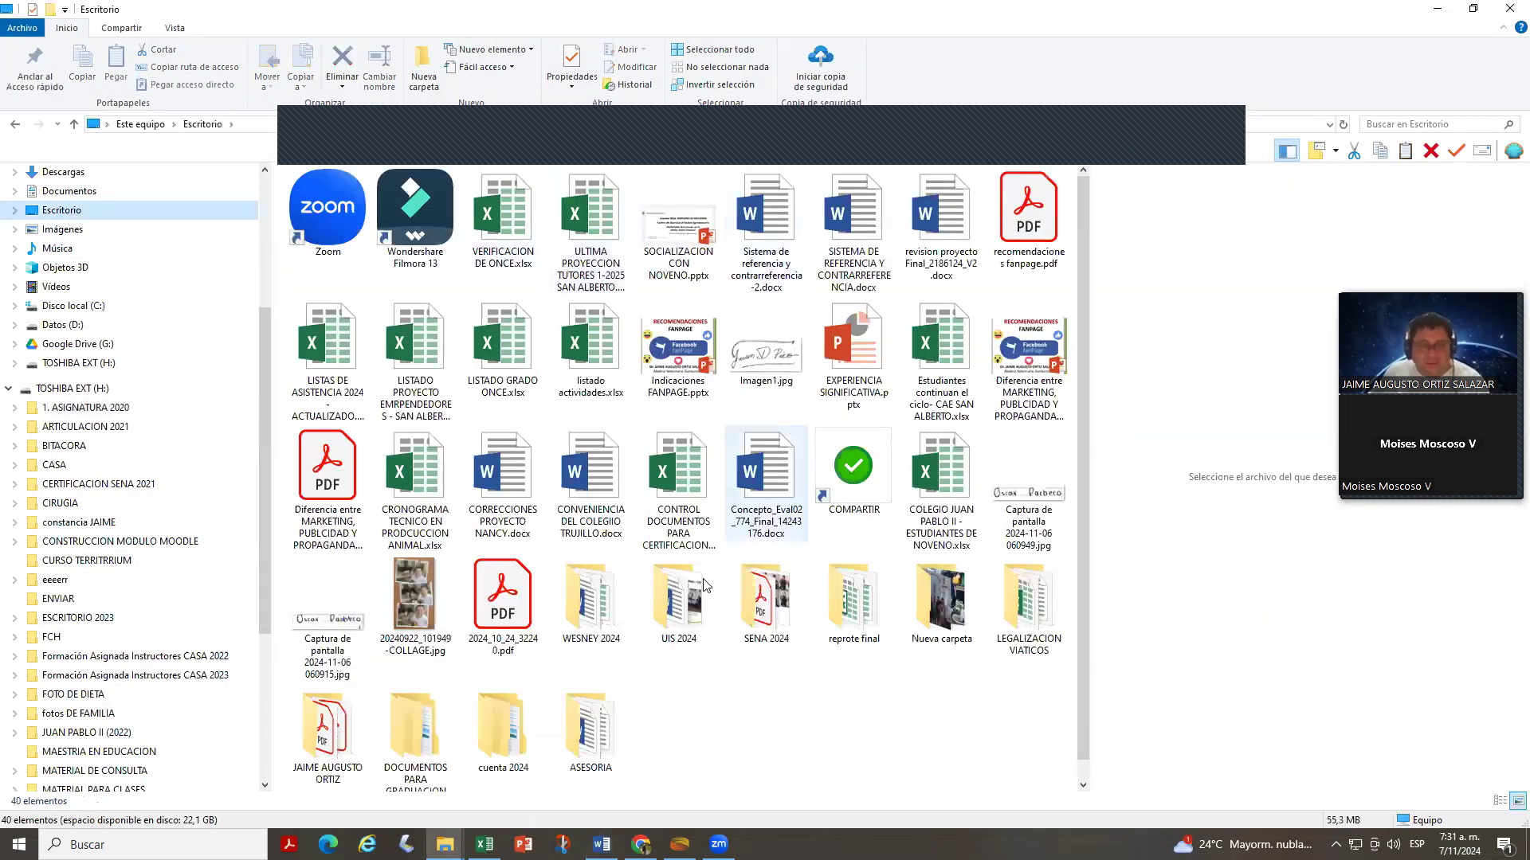
left_click(599, 744)
double_click(599, 743)
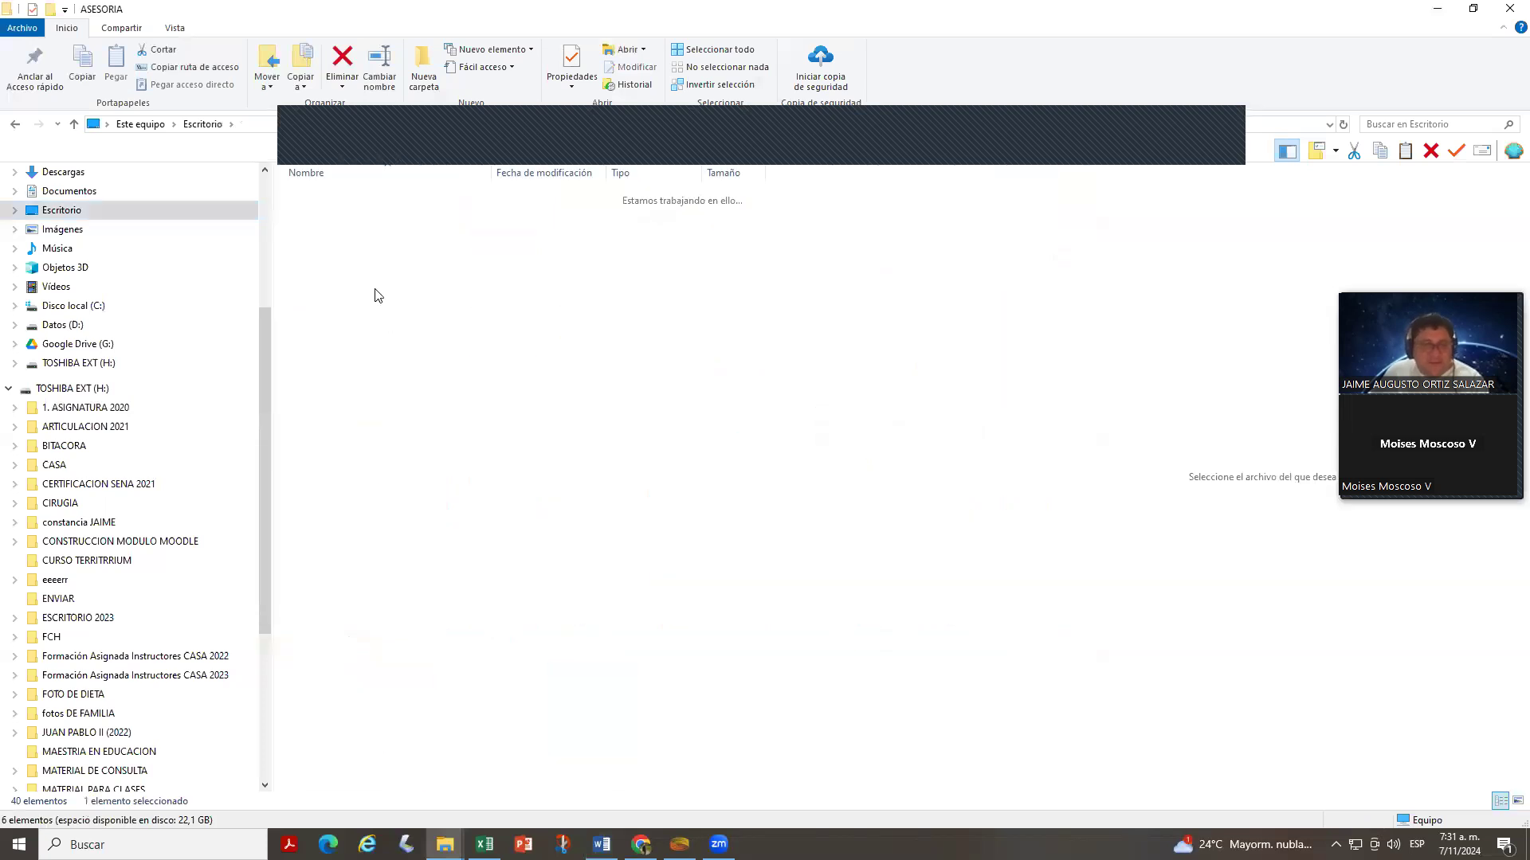
double_click(351, 197)
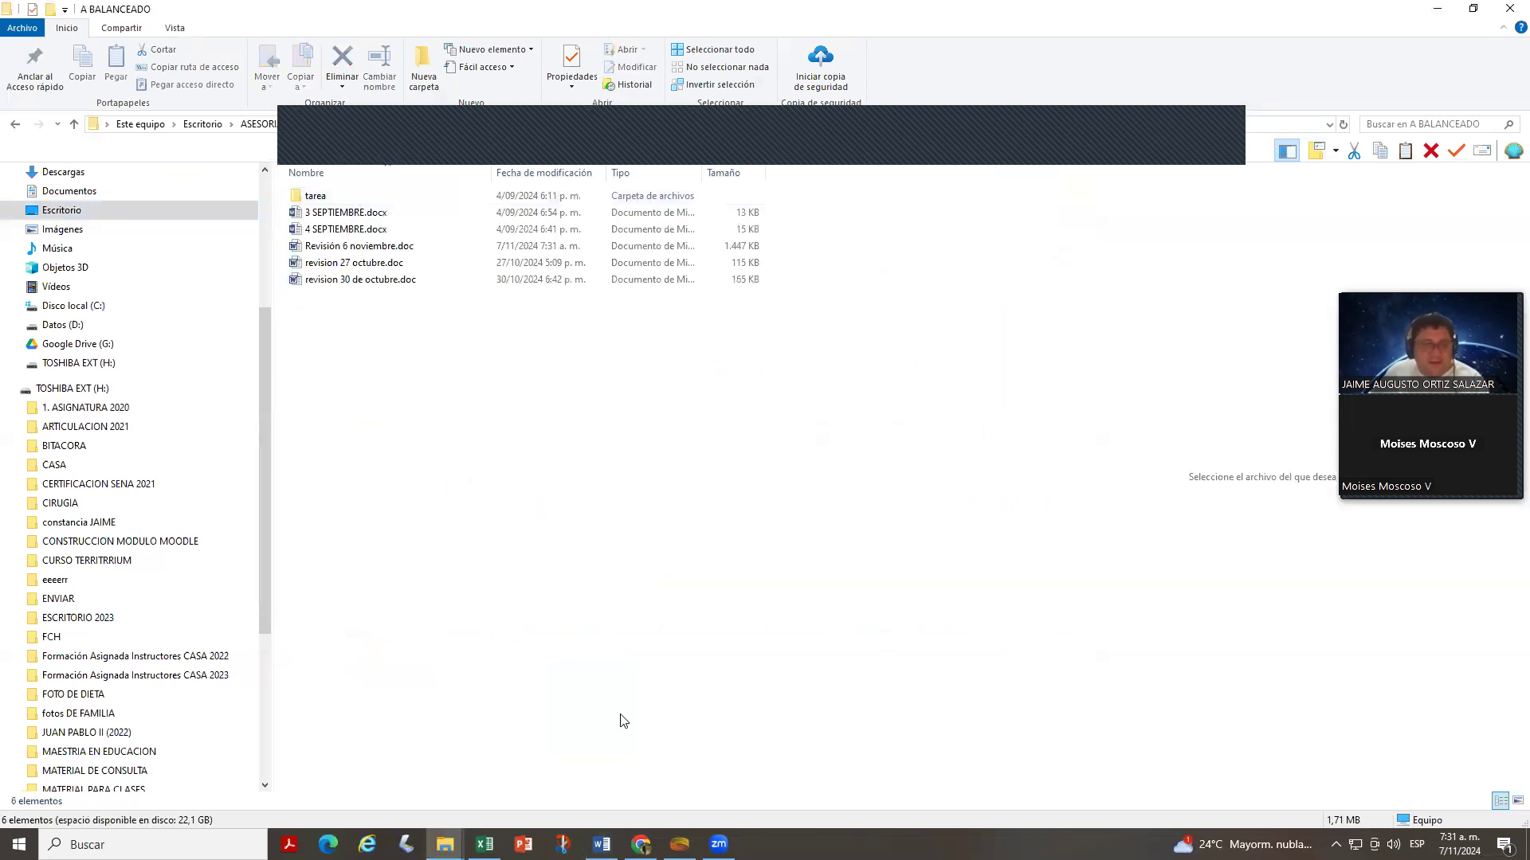
- Send Revisión 6 noviembre.doc to the Anteproyecto Alimento Balanceado group in WhatsApp Web, and stop sharing the screen
left_click(640, 844)
left_click(143, 10)
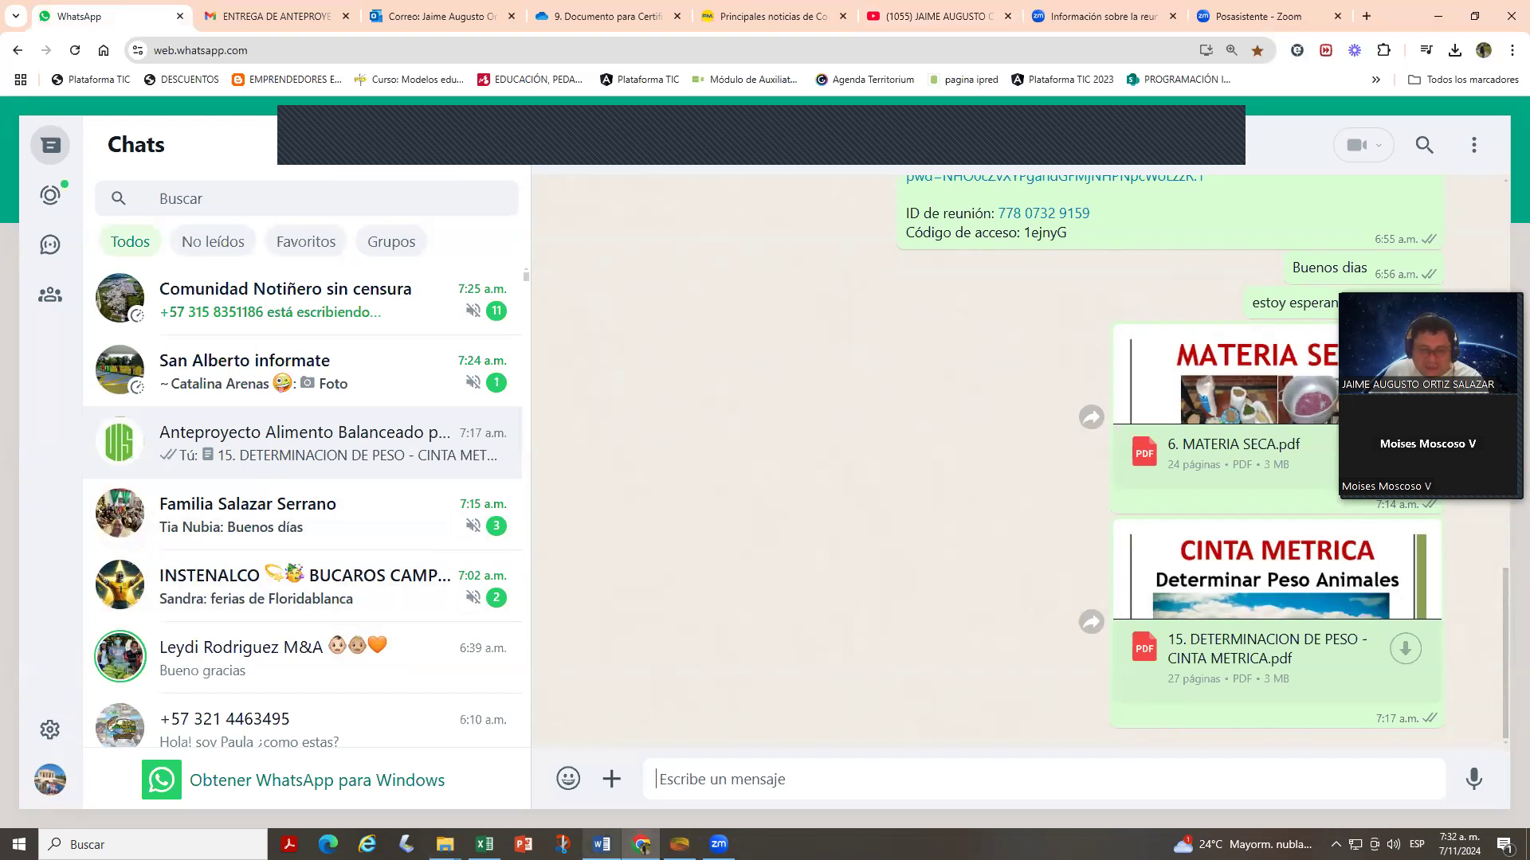
key("alt+Tab")
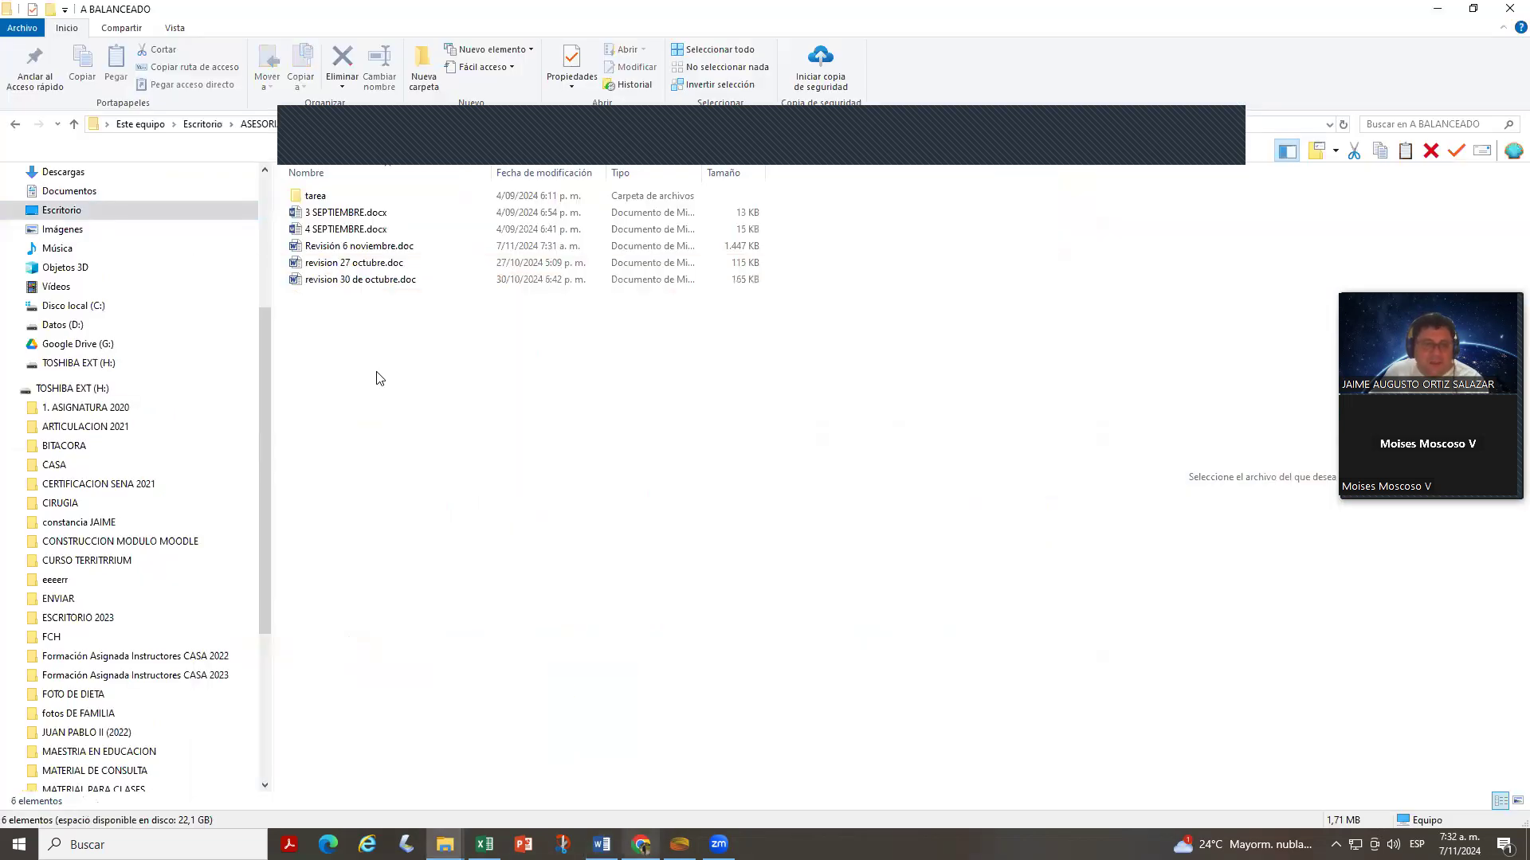
left_click(382, 247)
left_click_drag(382, 247, 642, 843)
left_click_drag(883, 610, 881, 608)
left_click(1464, 763)
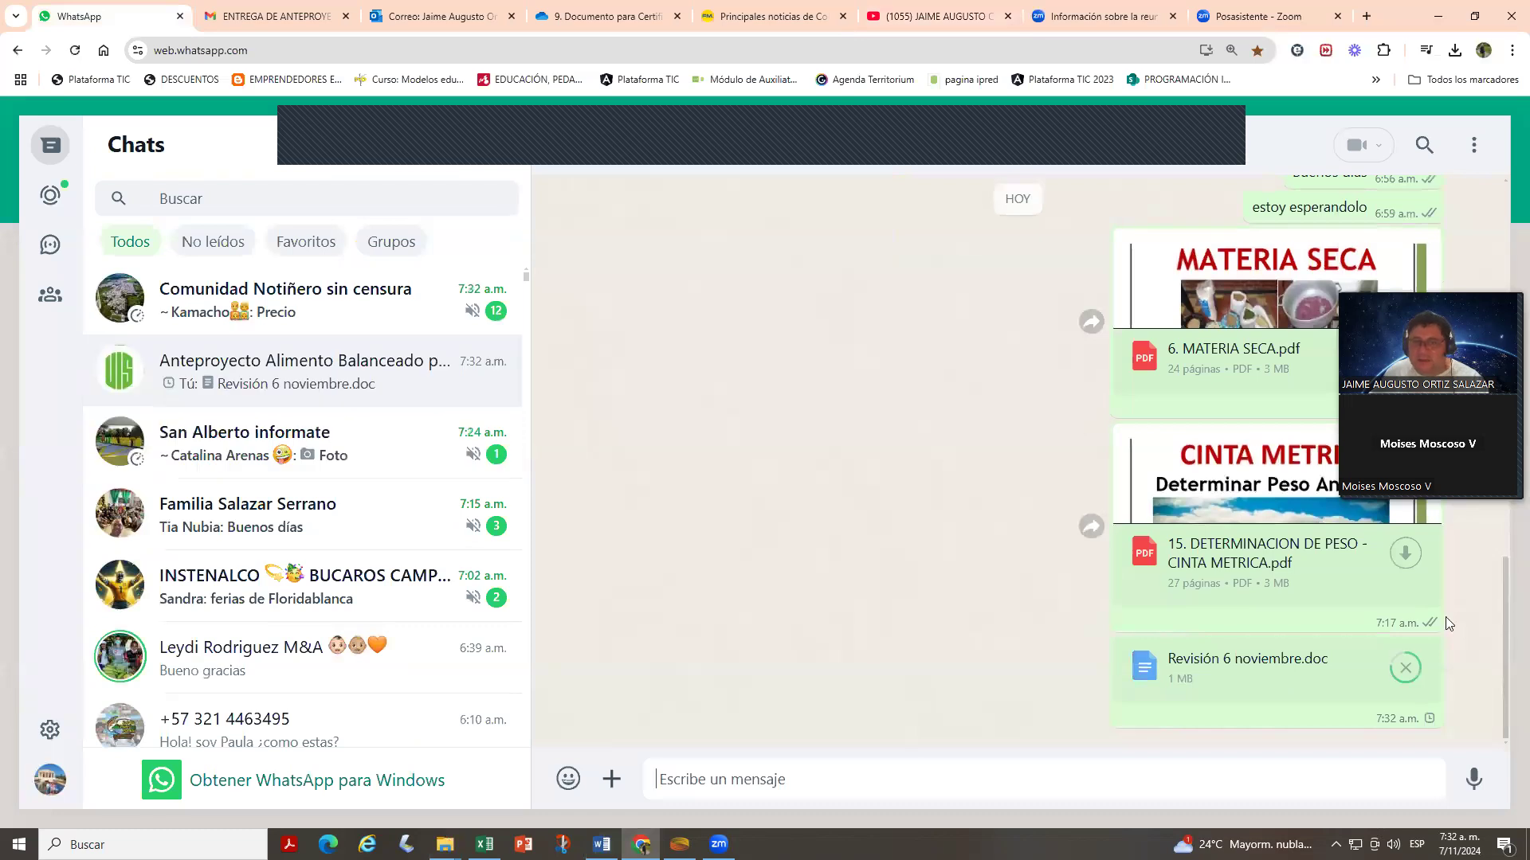
left_click(891, 115)
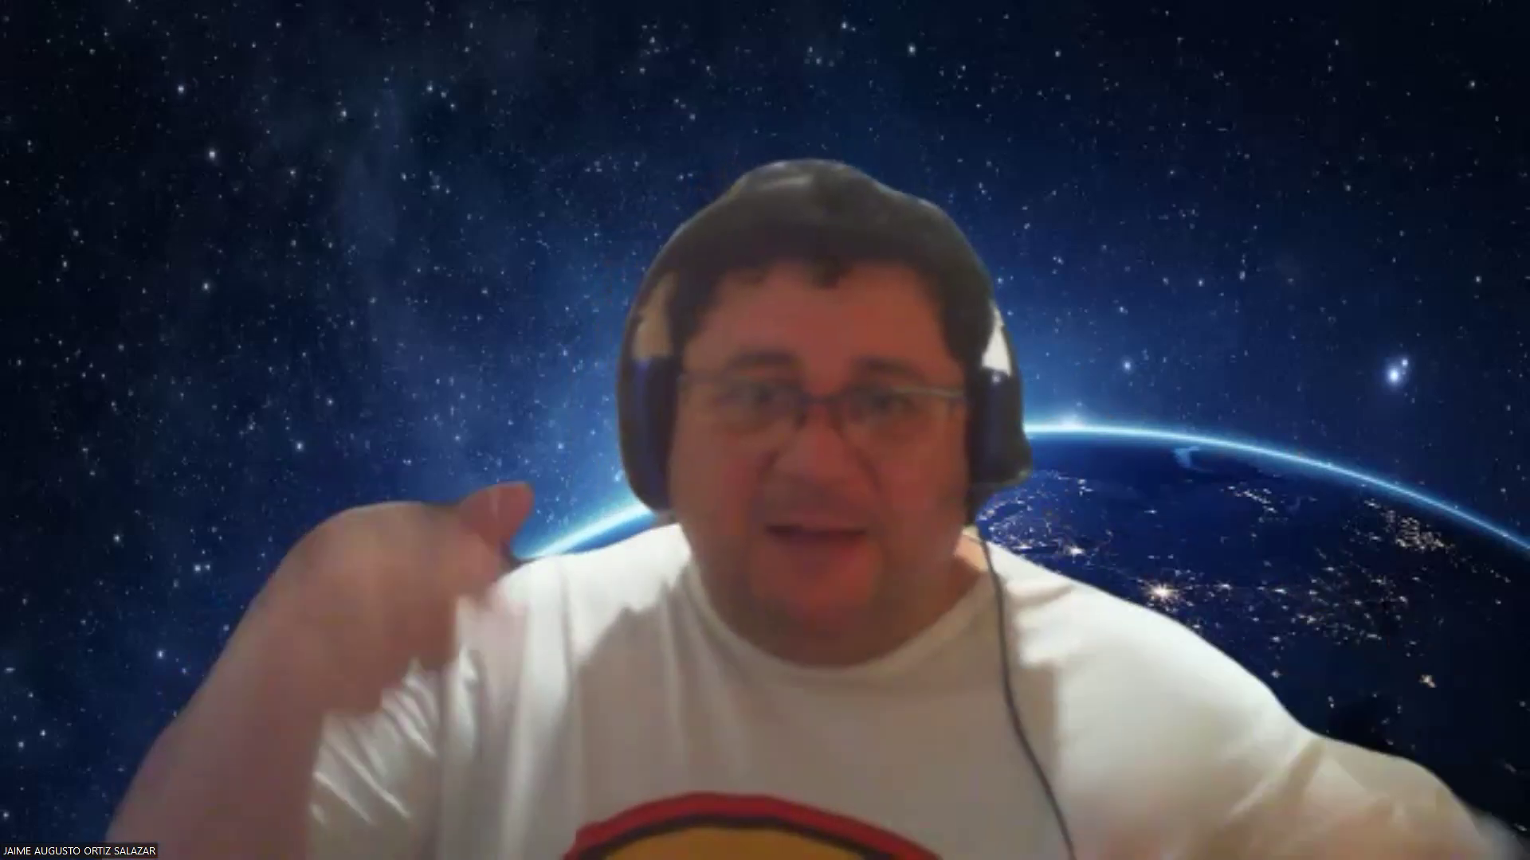